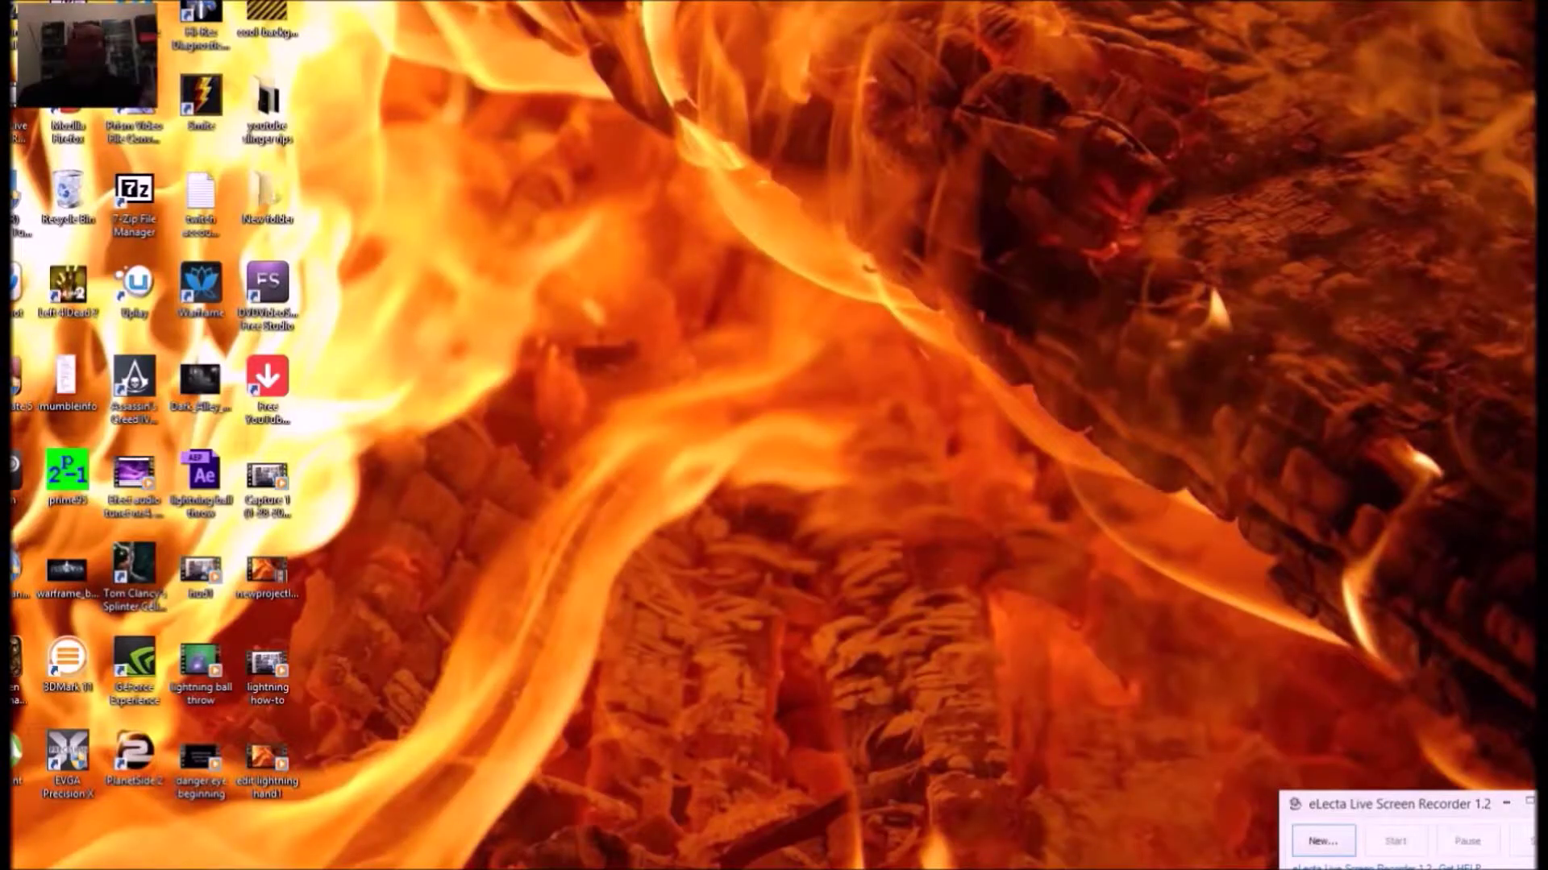
# - Bring the After Effects window up, toggle maximize and restore, and shift it right off the desktop icons
pyautogui.moveTo(243, 869)
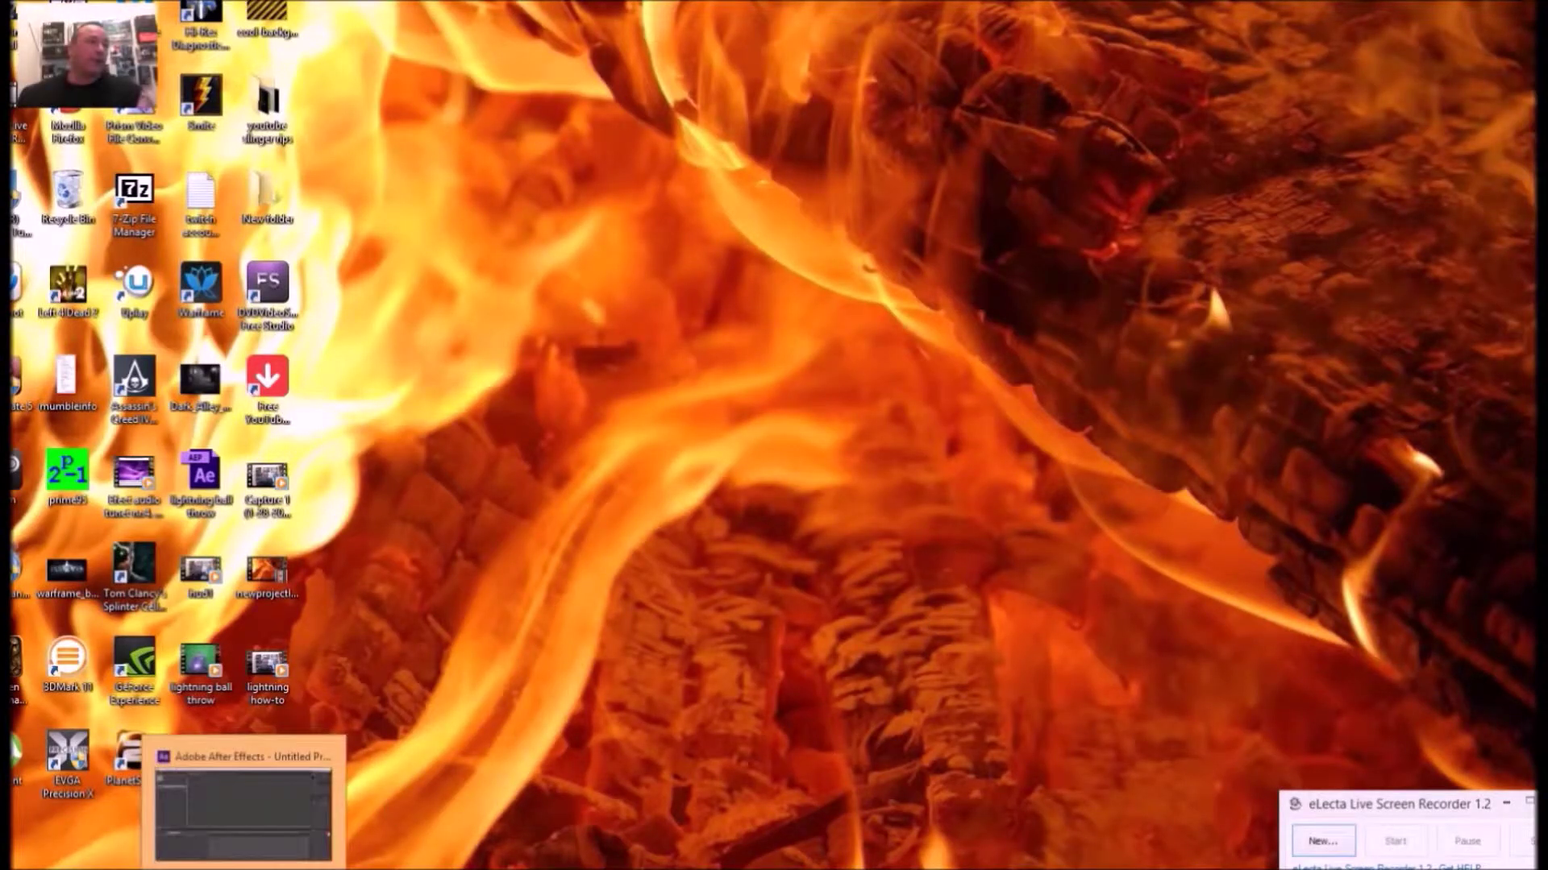
pyautogui.click(242, 814)
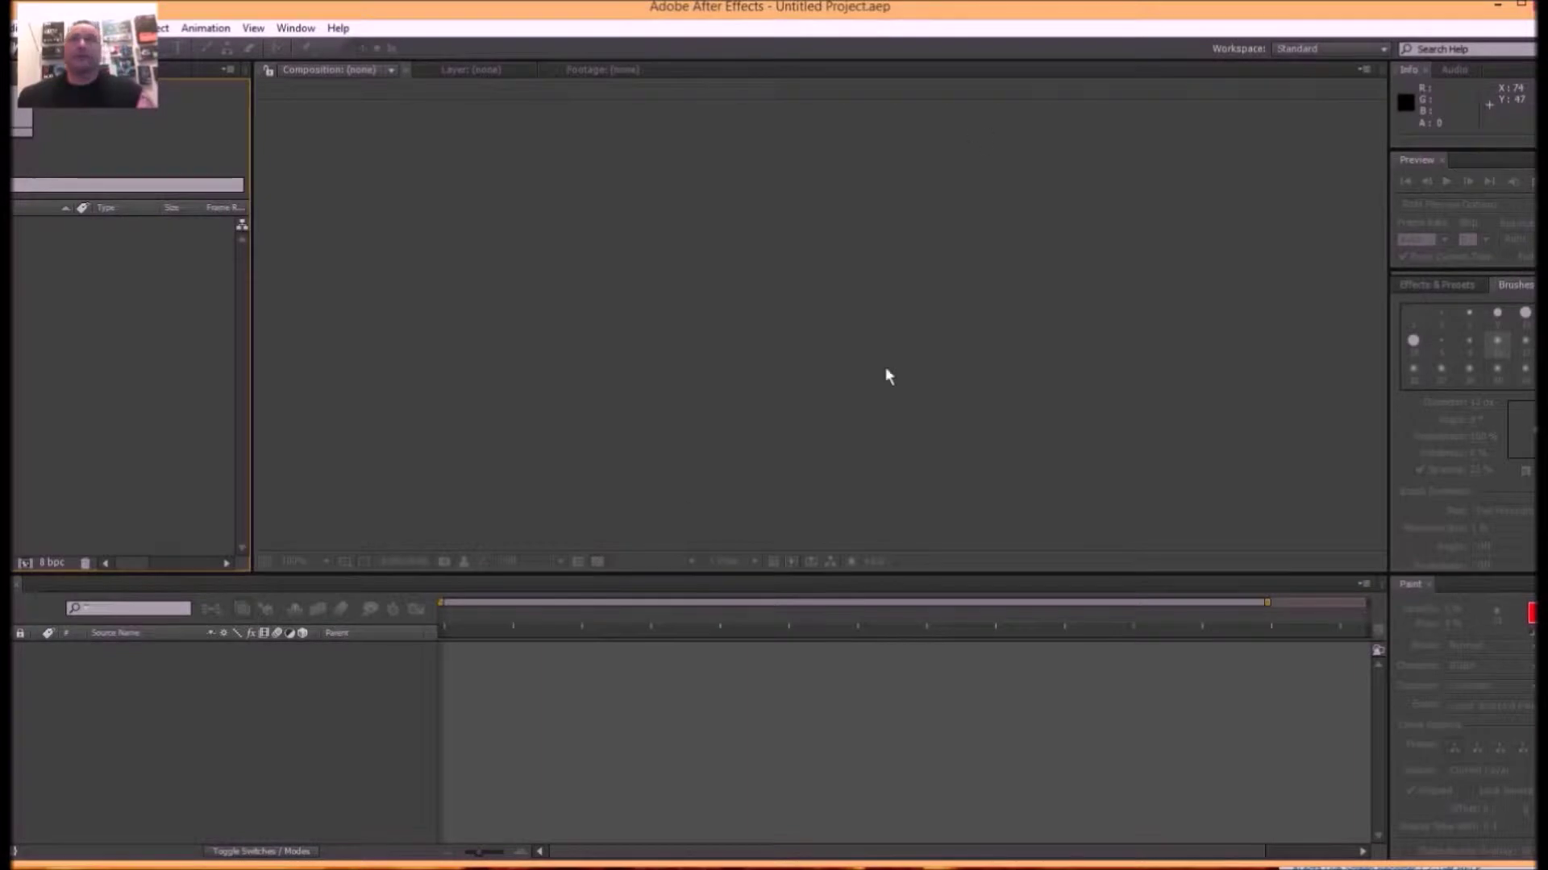
pyautogui.doubleClick(871, 14)
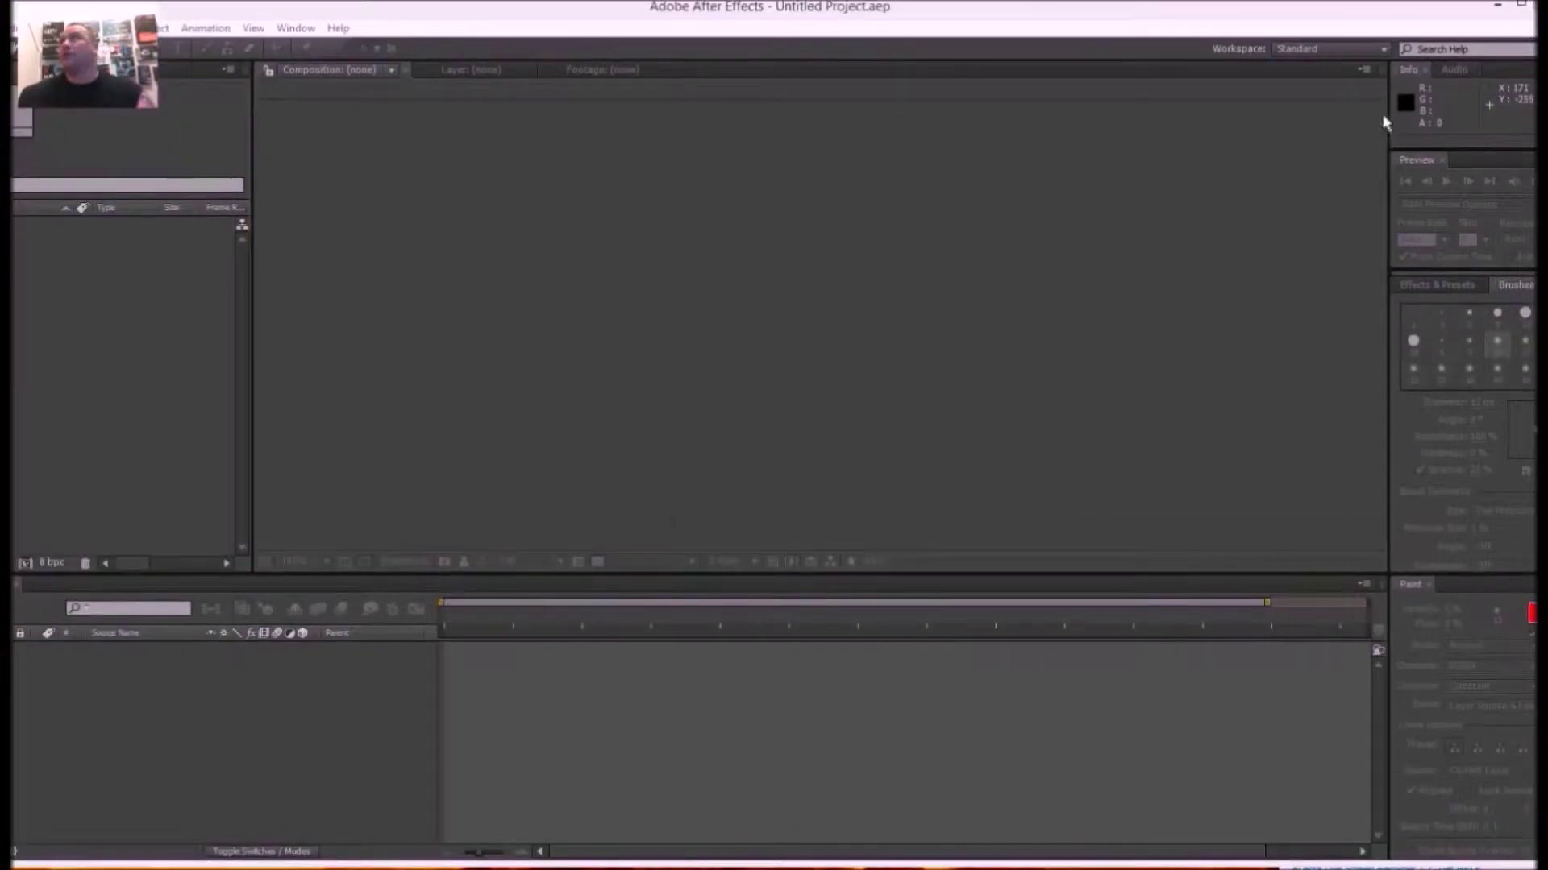
pyautogui.moveTo(1056, 17); pyautogui.dragTo(1054, 27)
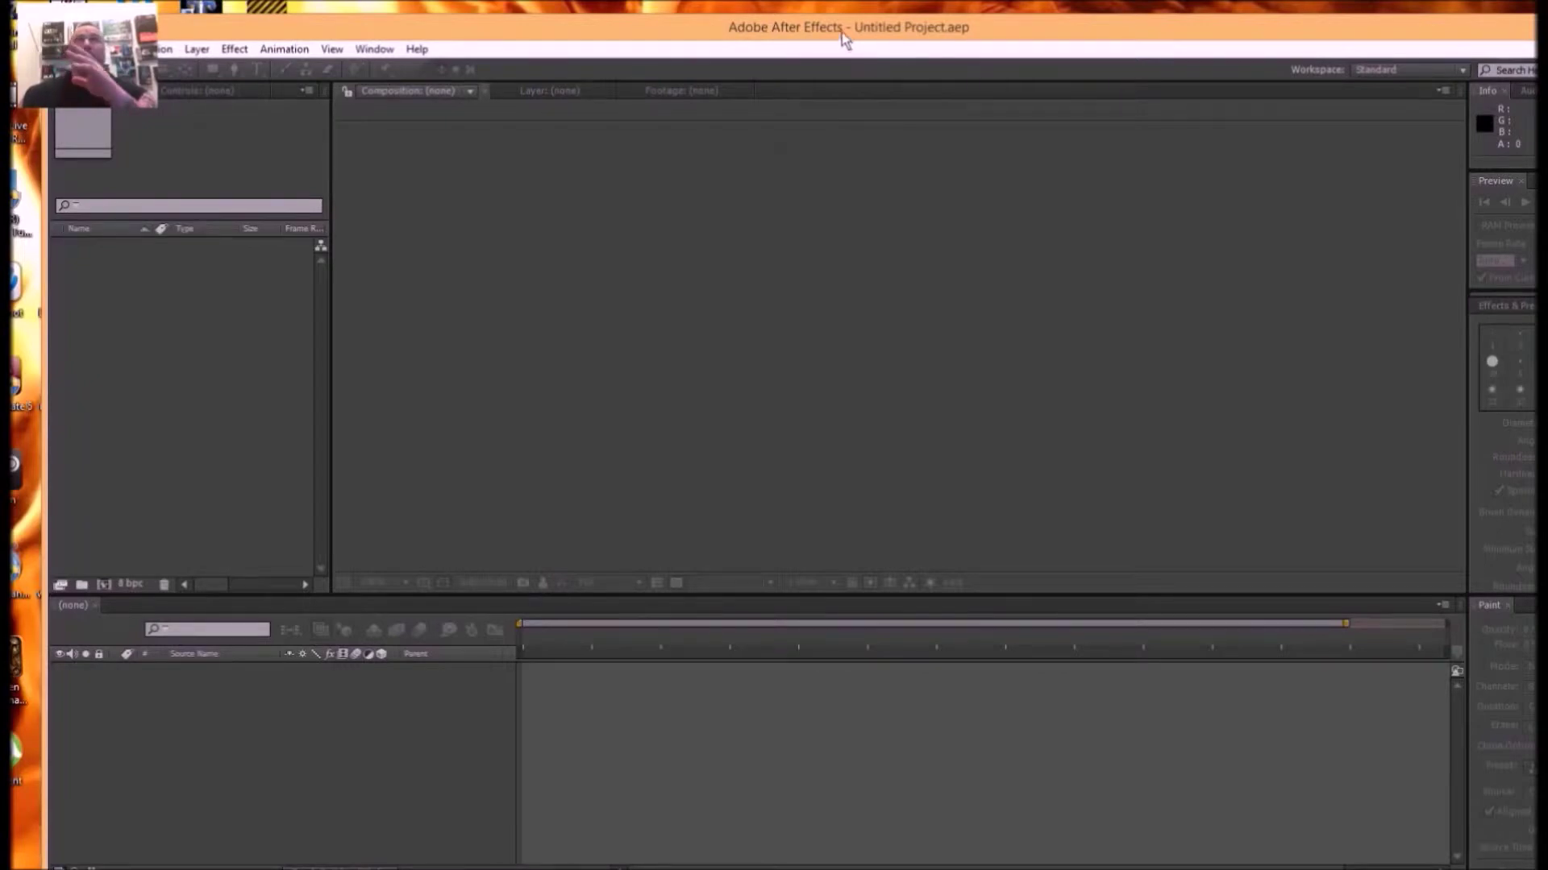
pyautogui.doubleClick(842, 36)
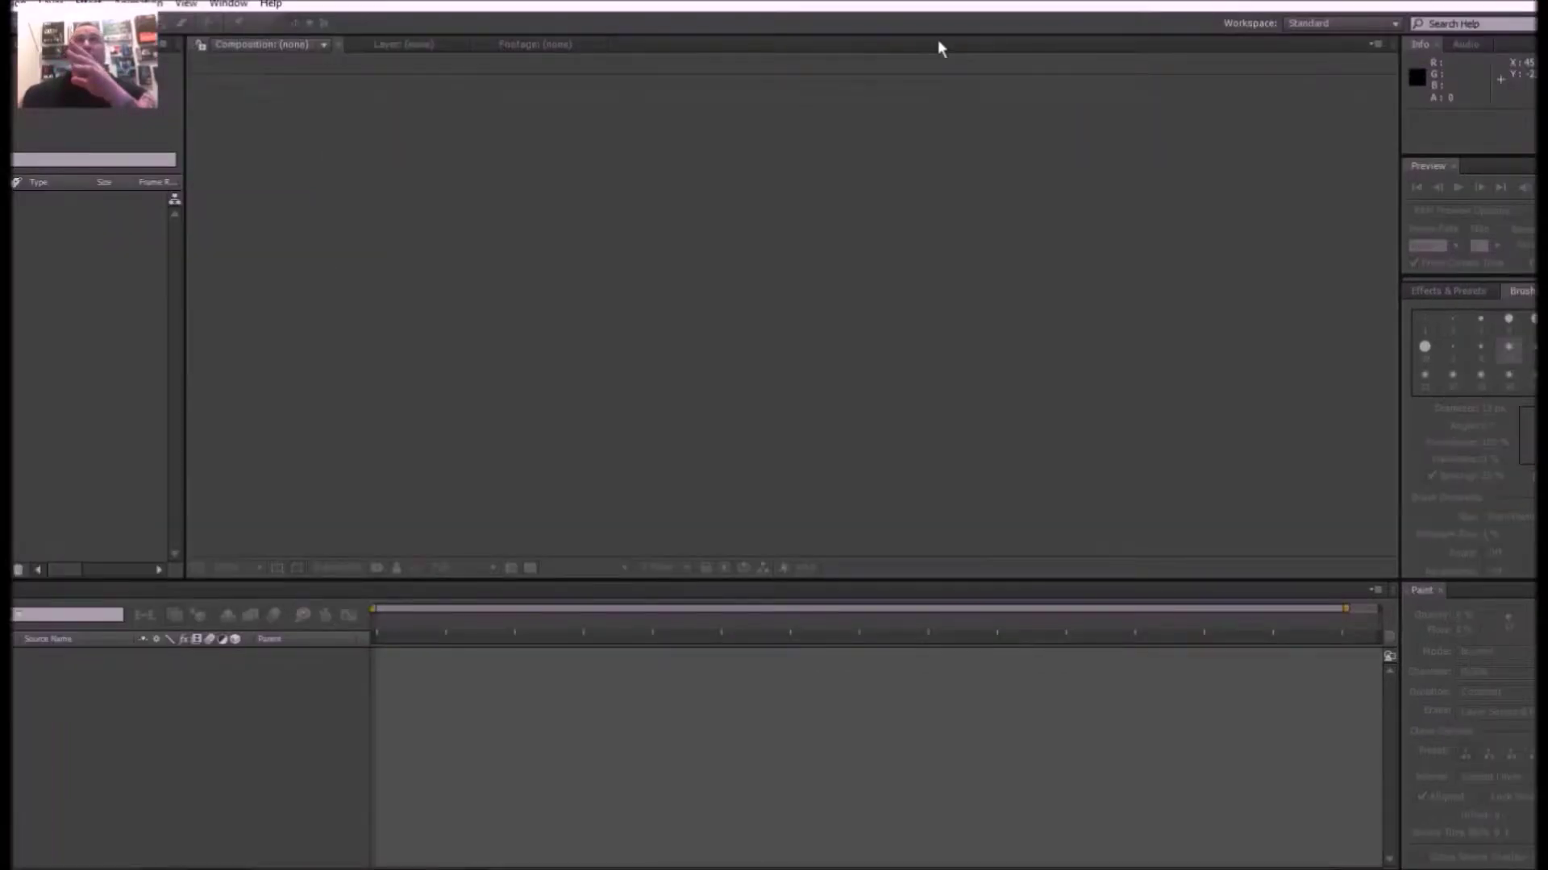
pyautogui.doubleClick(1120, 3)
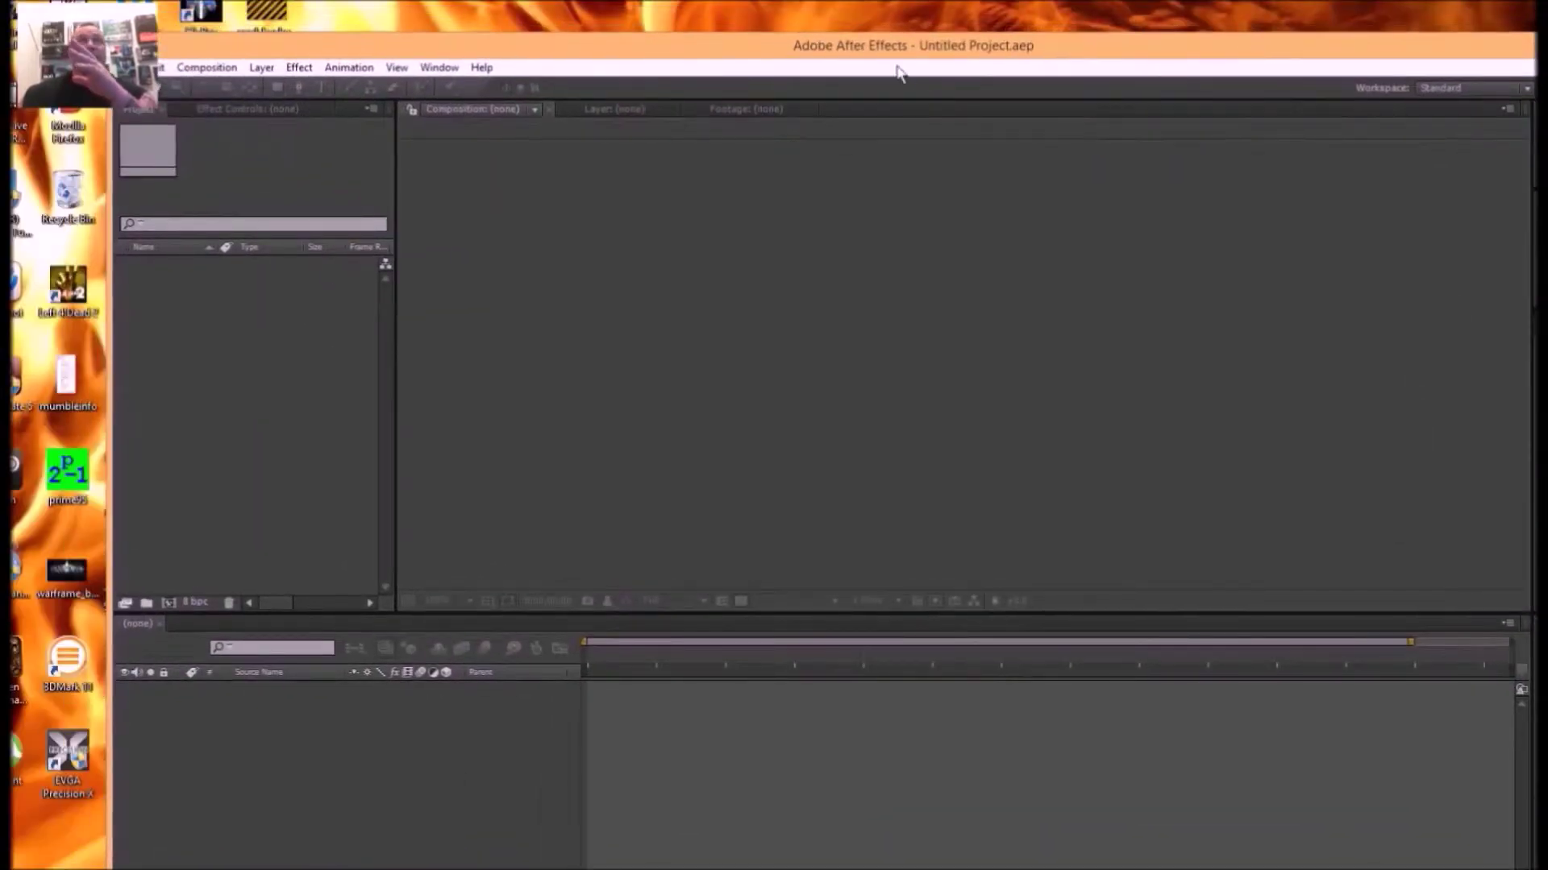
pyautogui.doubleClick(911, 50)
pyautogui.doubleClick(1461, 7)
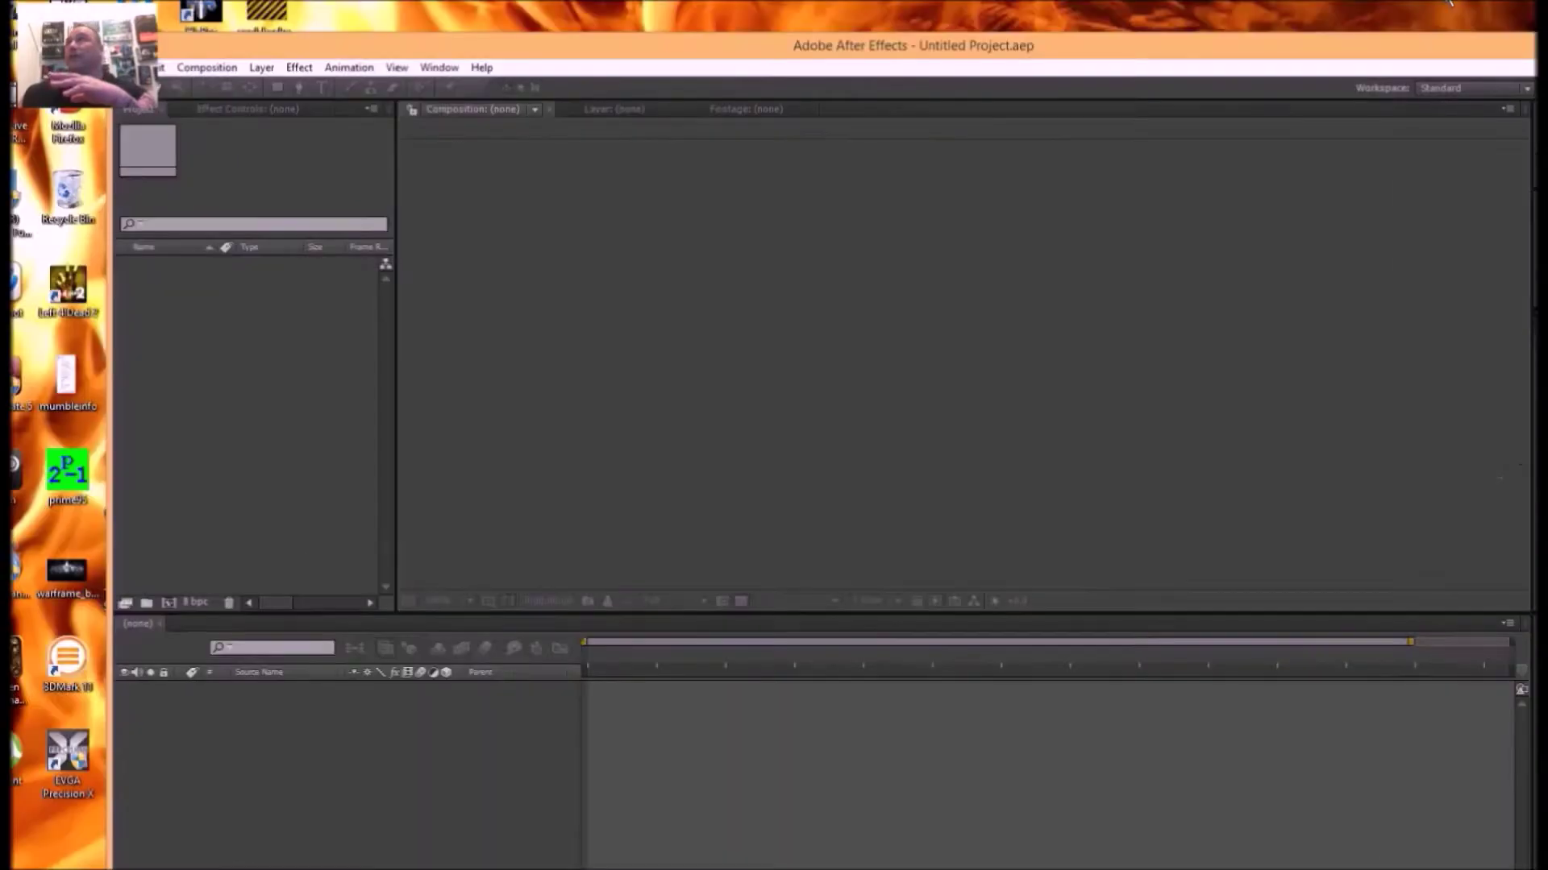
pyautogui.moveTo(1308, 46); pyautogui.dragTo(1398, 56)
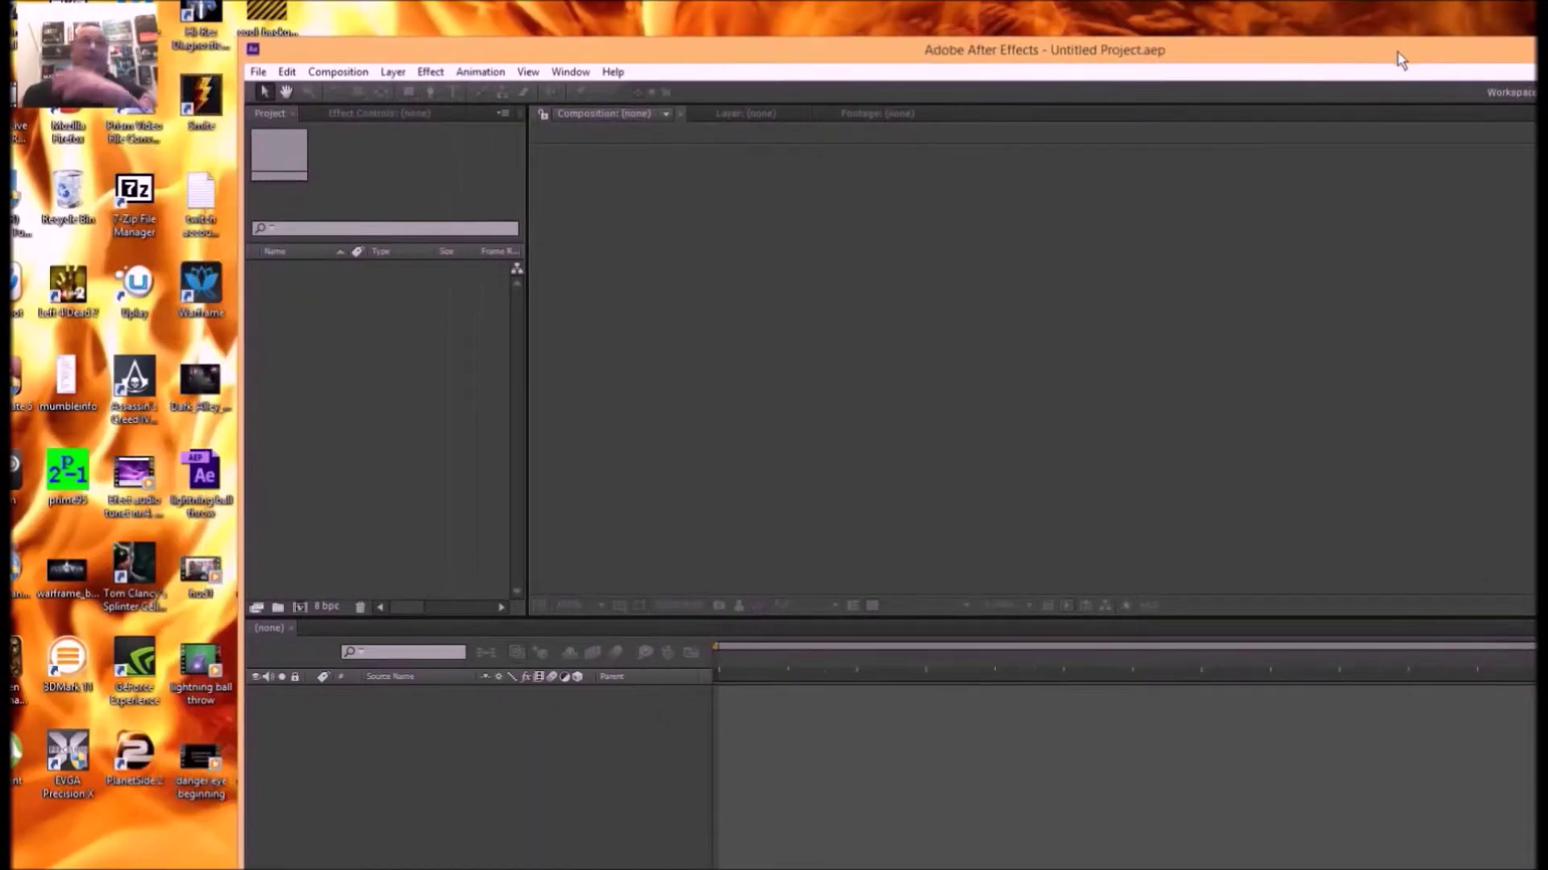
pyautogui.doubleClick(1031, 61)
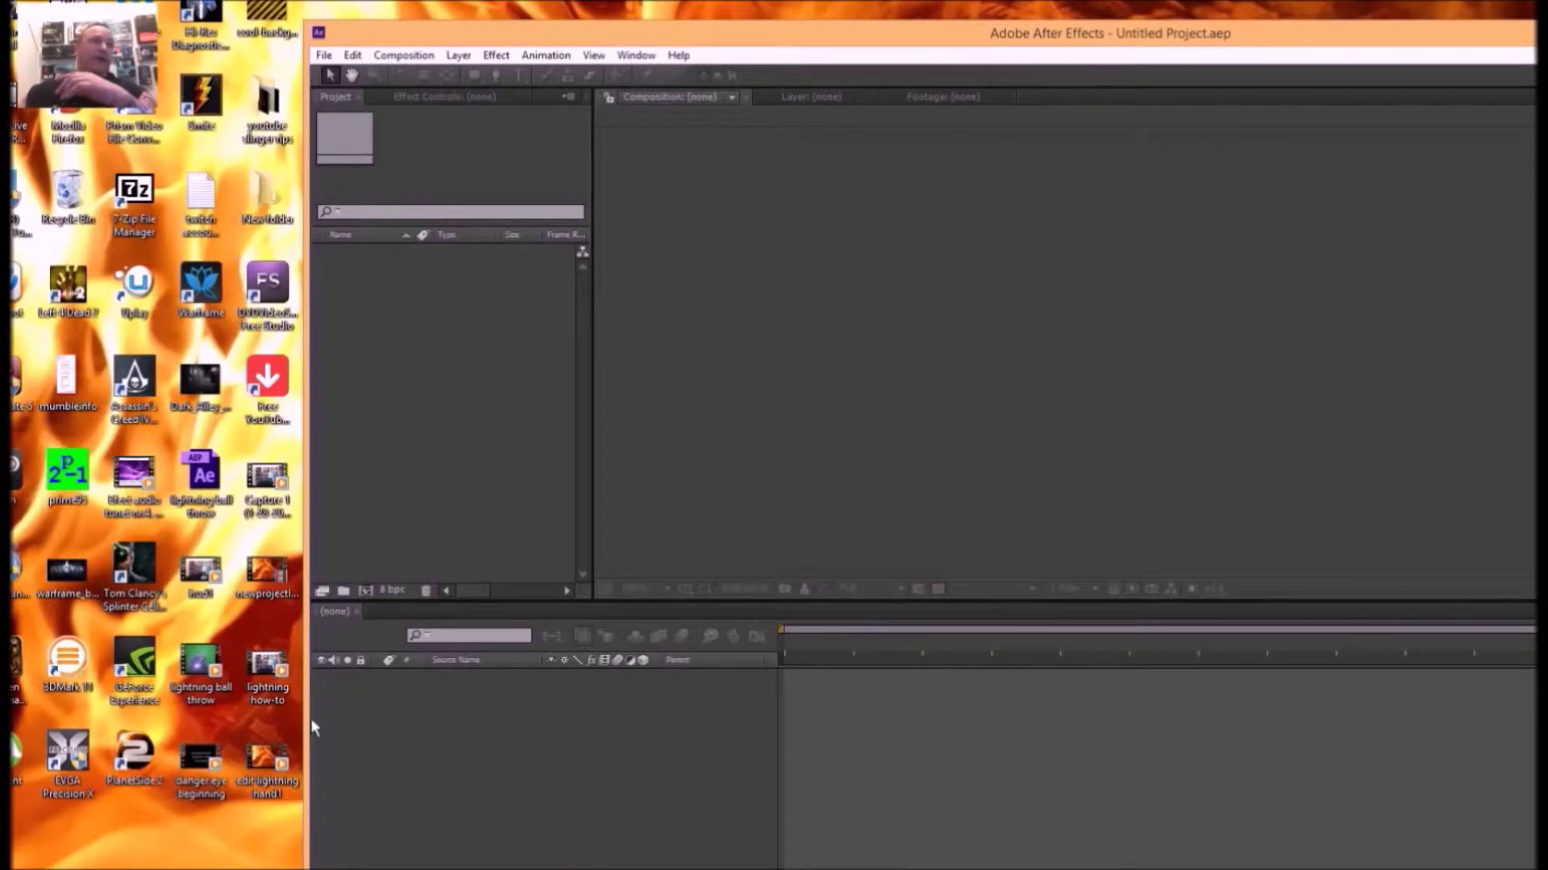
# - Import Capture 1.wmv into the Project panel and drop it on the timeline to create the Capture 1 composition
pyautogui.moveTo(270, 482); pyautogui.dragTo(457, 454)
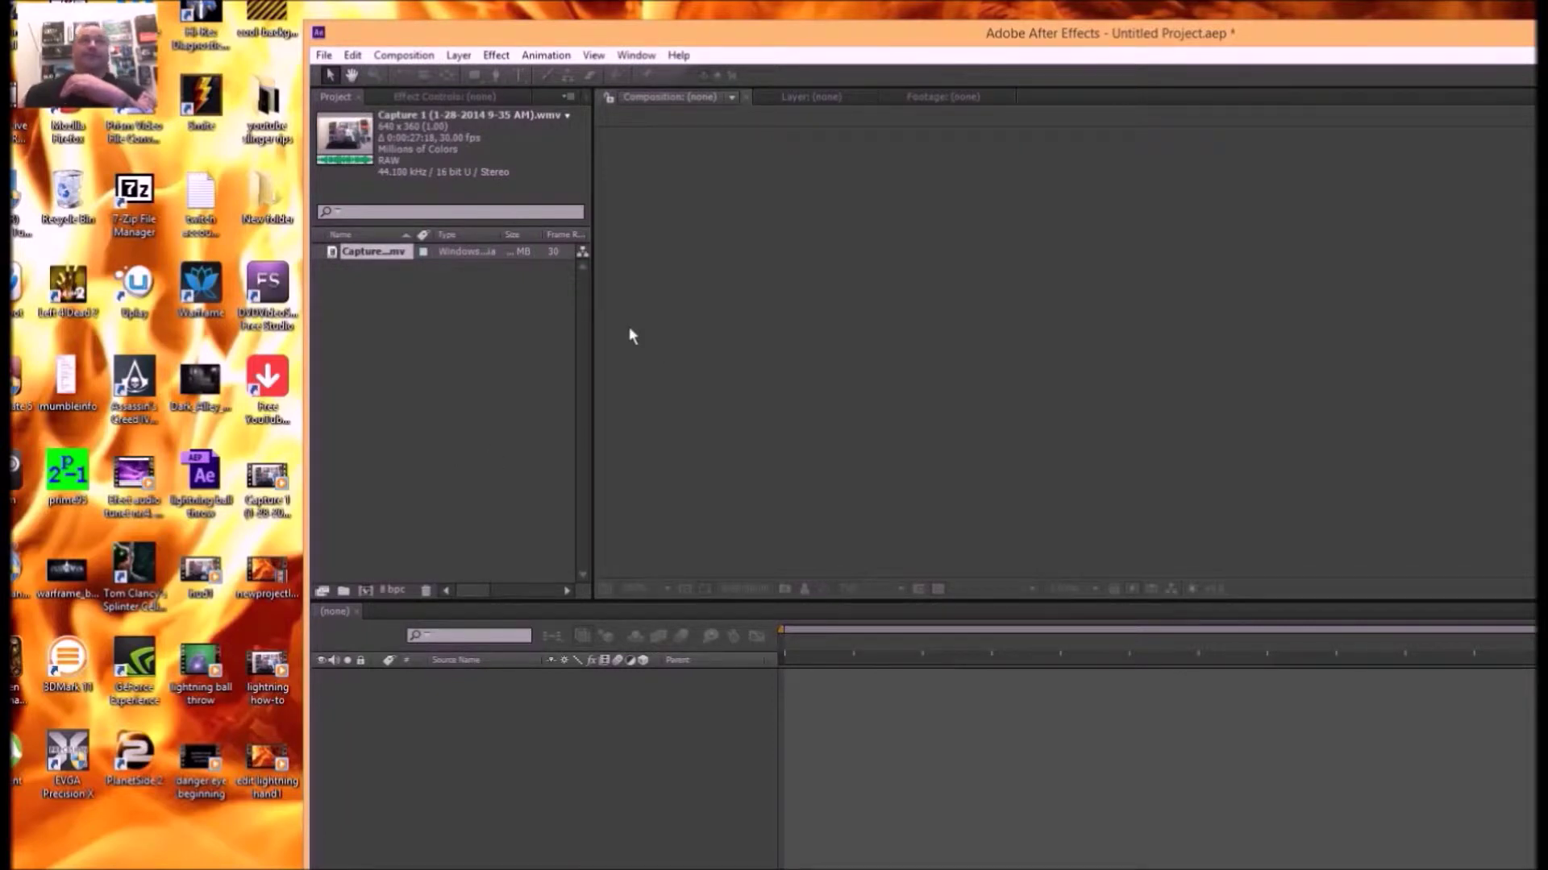
pyautogui.moveTo(375, 261); pyautogui.dragTo(420, 512)
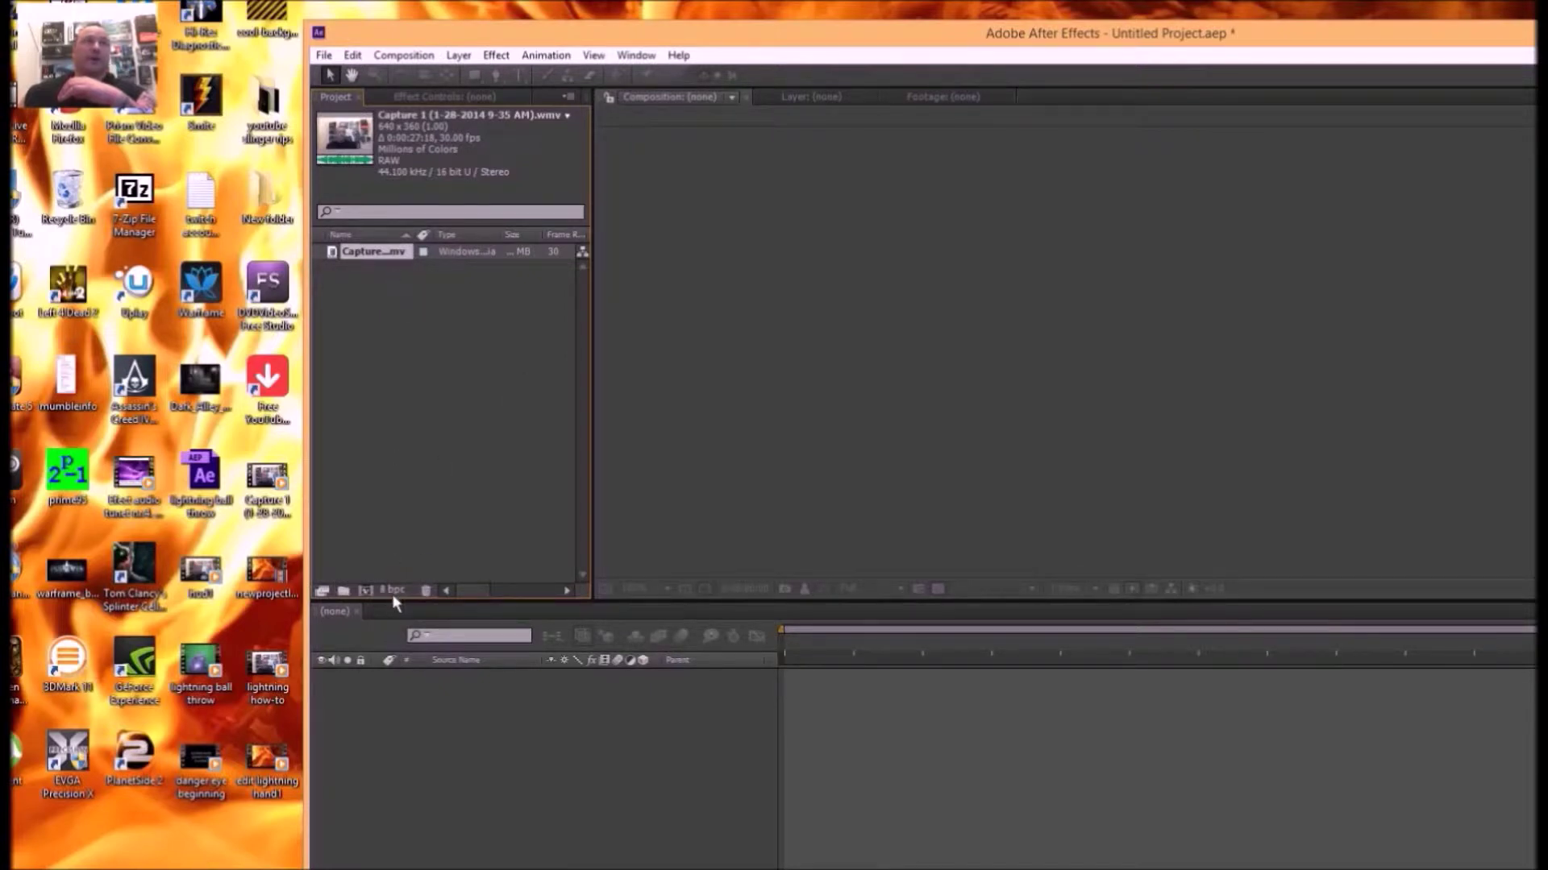
pyautogui.moveTo(388, 256); pyautogui.dragTo(521, 745)
pyautogui.moveTo(1236, 41)
pyautogui.mouseDown()
pyautogui.moveTo(901, 44)
pyautogui.moveTo(907, 30)
pyautogui.mouseUp()
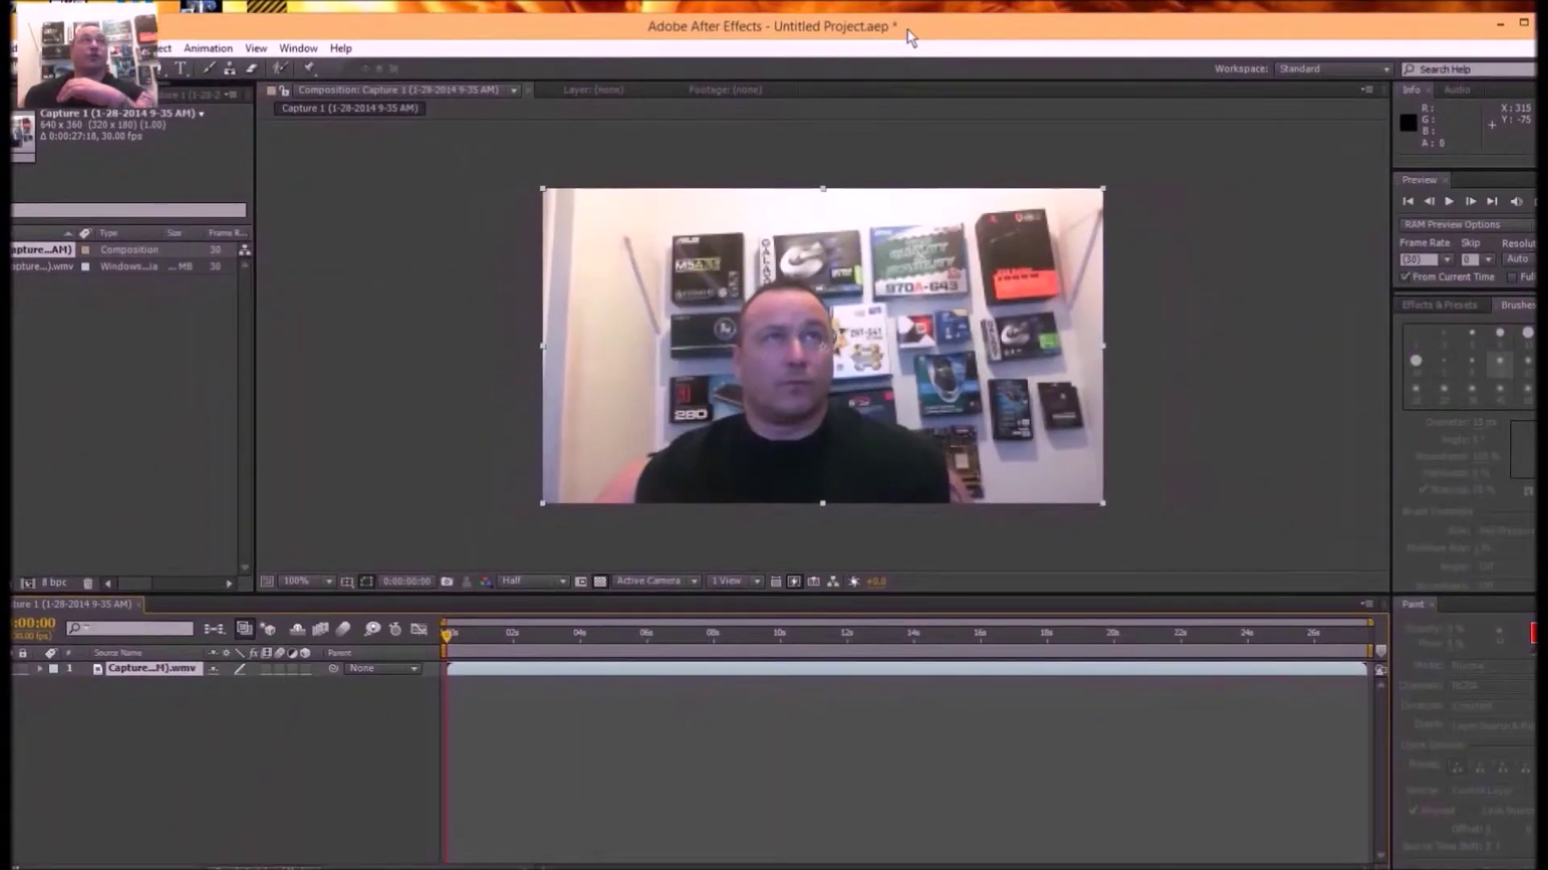
pyautogui.click(779, 153)
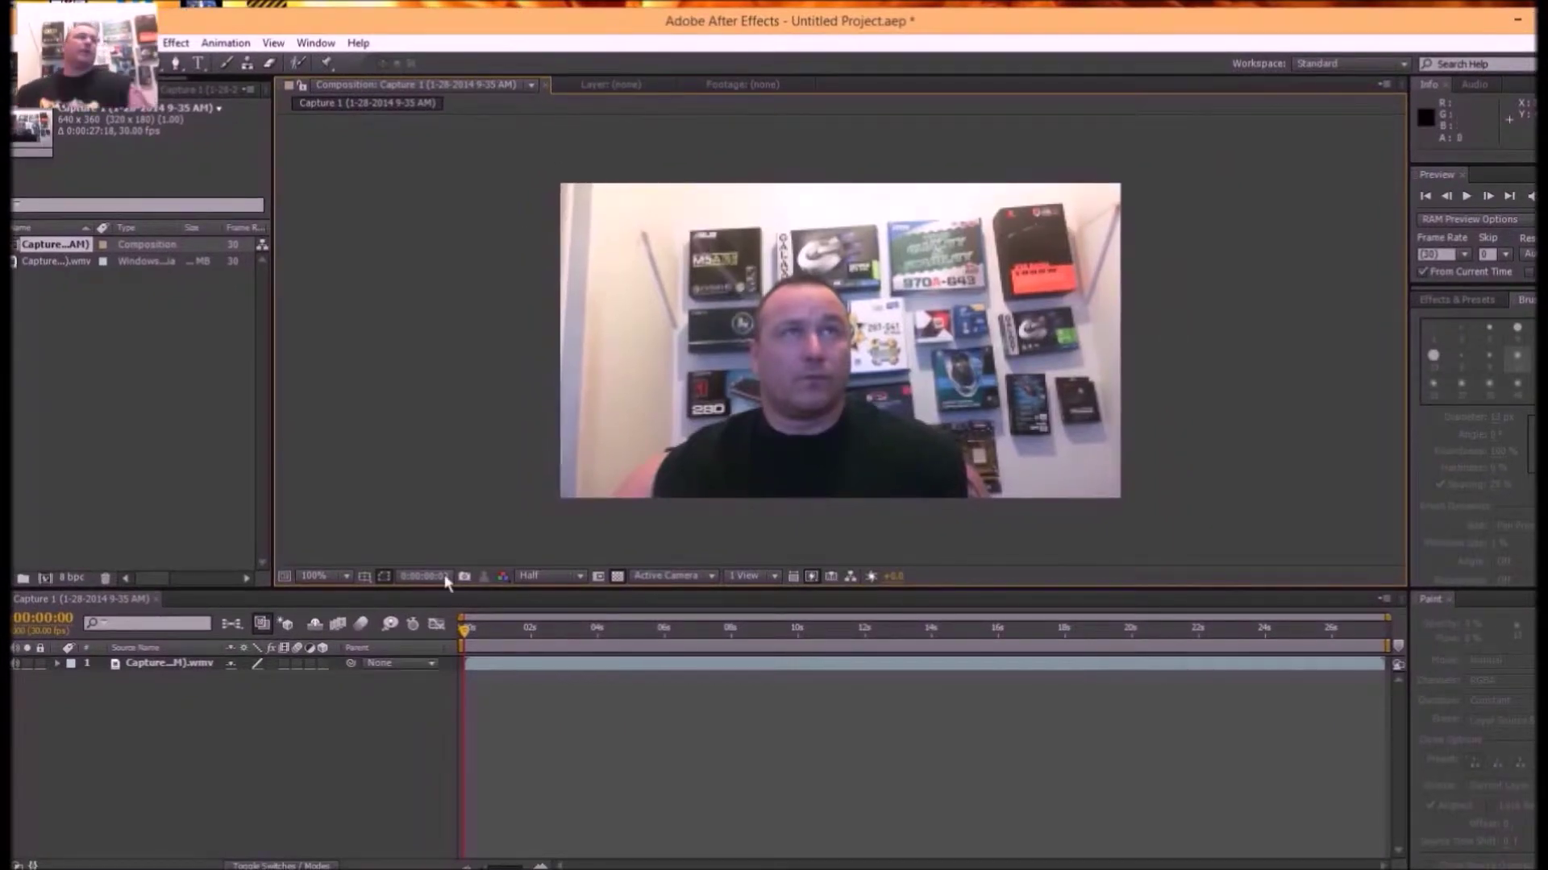
# - Rename the video layer to movie1, then start a RAM preview of the Capture 1 composition
pyautogui.rightClick(164, 664)
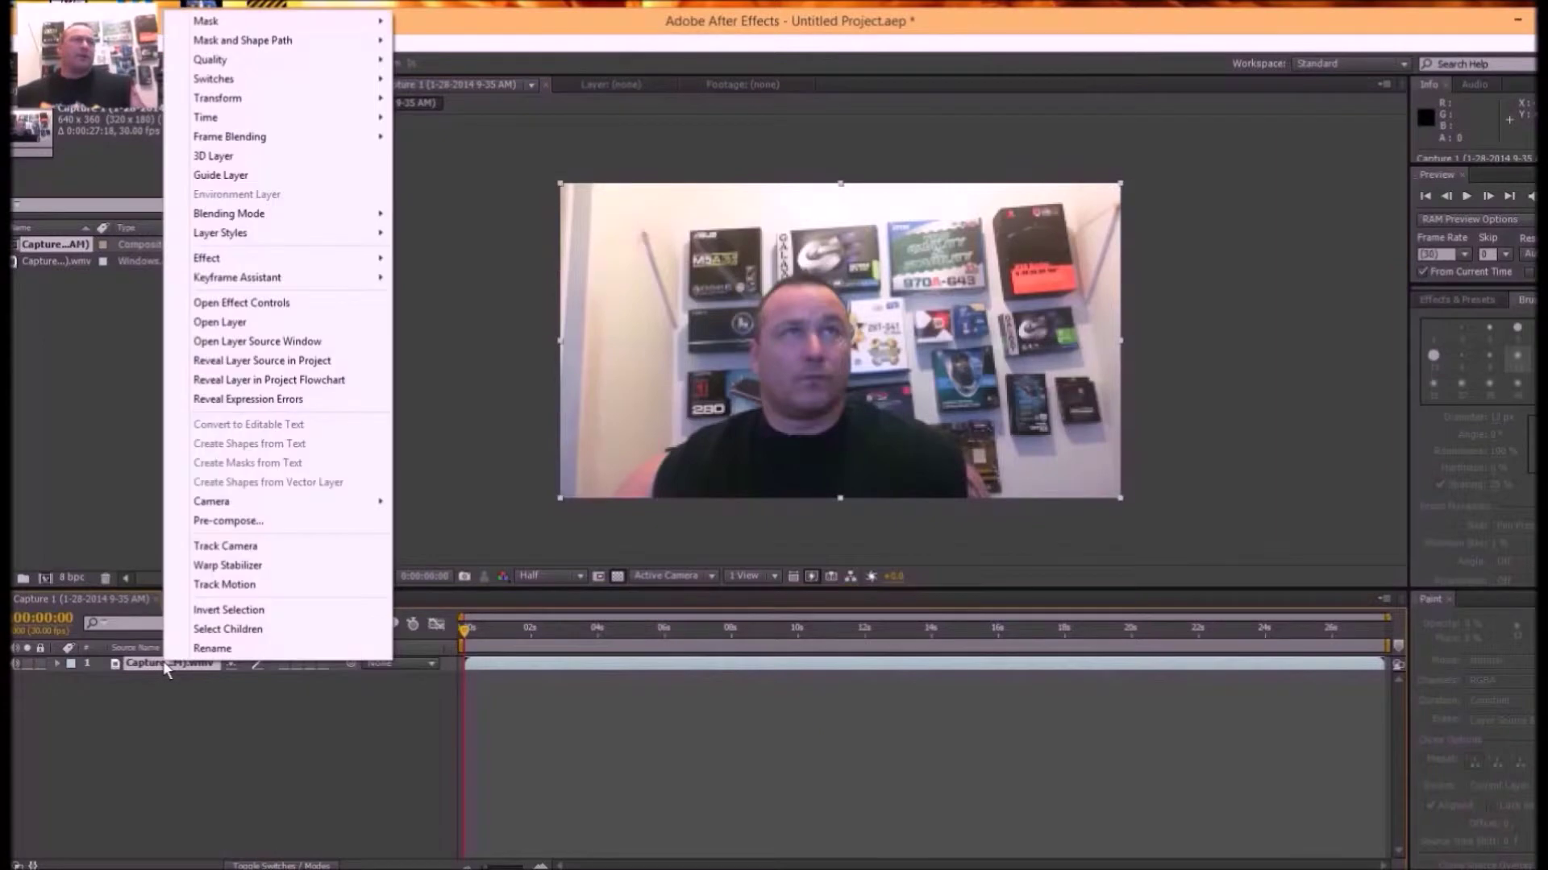
pyautogui.click(211, 649)
pyautogui.press('BackSpace')
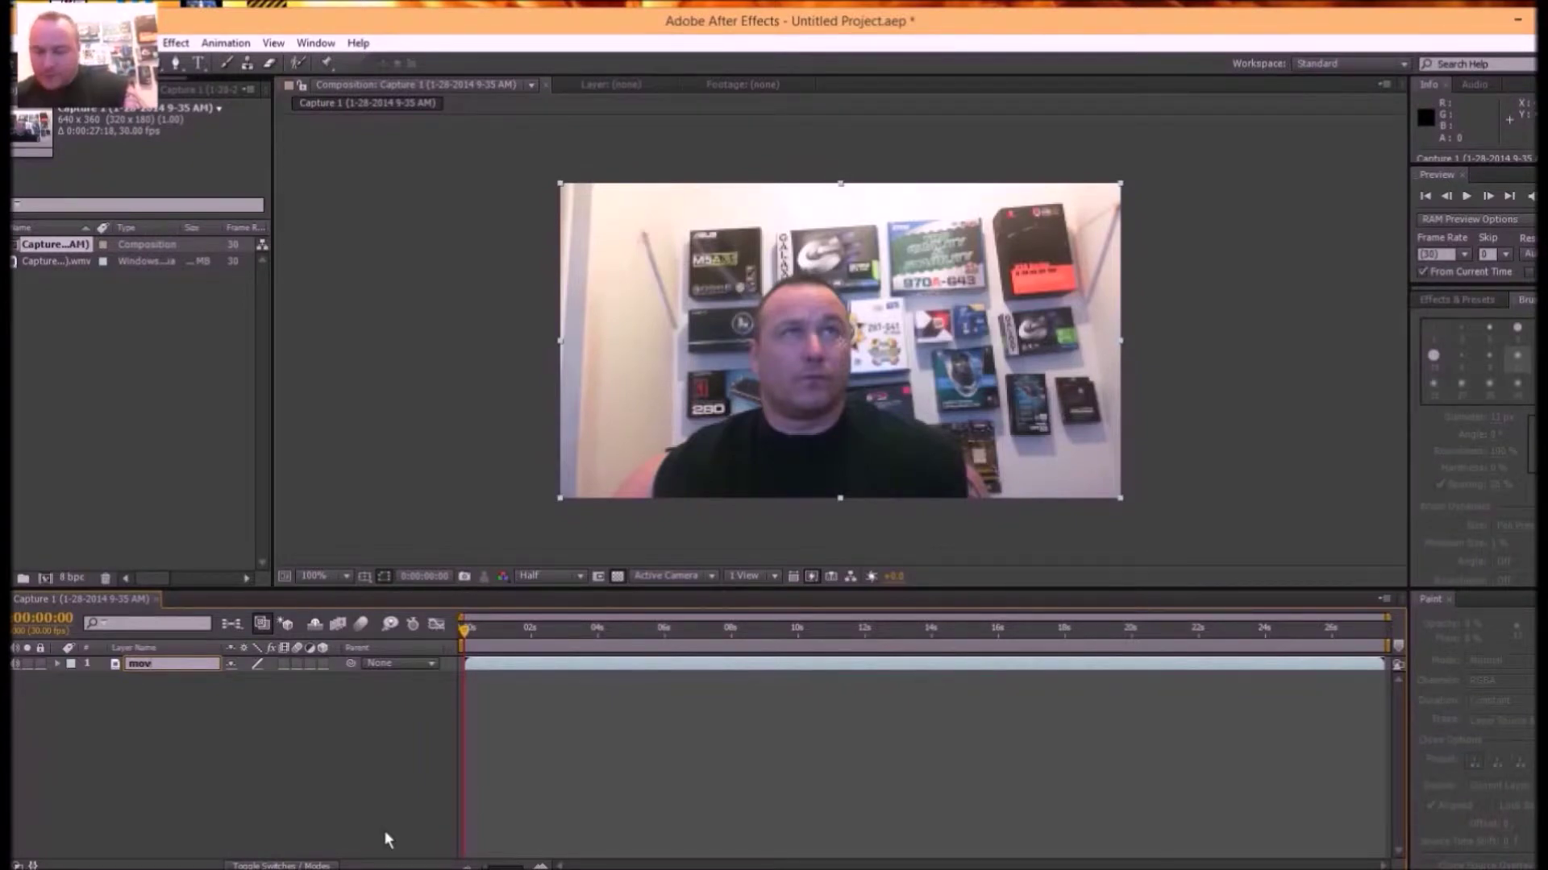
pyautogui.write('movie1')
pyautogui.click(398, 735)
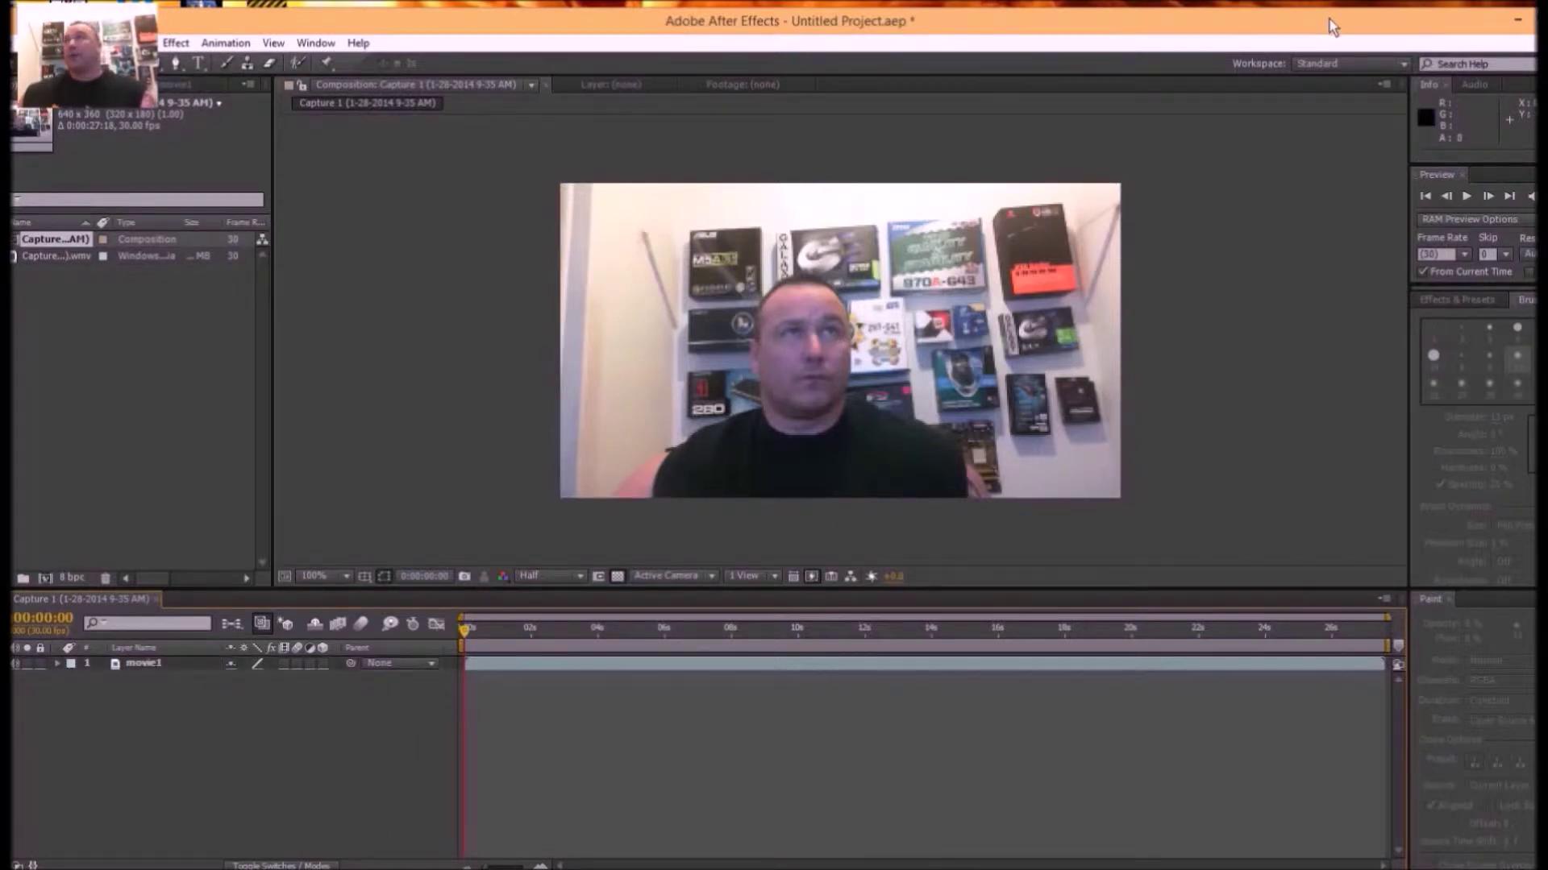
pyautogui.moveTo(1329, 16); pyautogui.dragTo(1202, 17)
pyautogui.click(1453, 197)
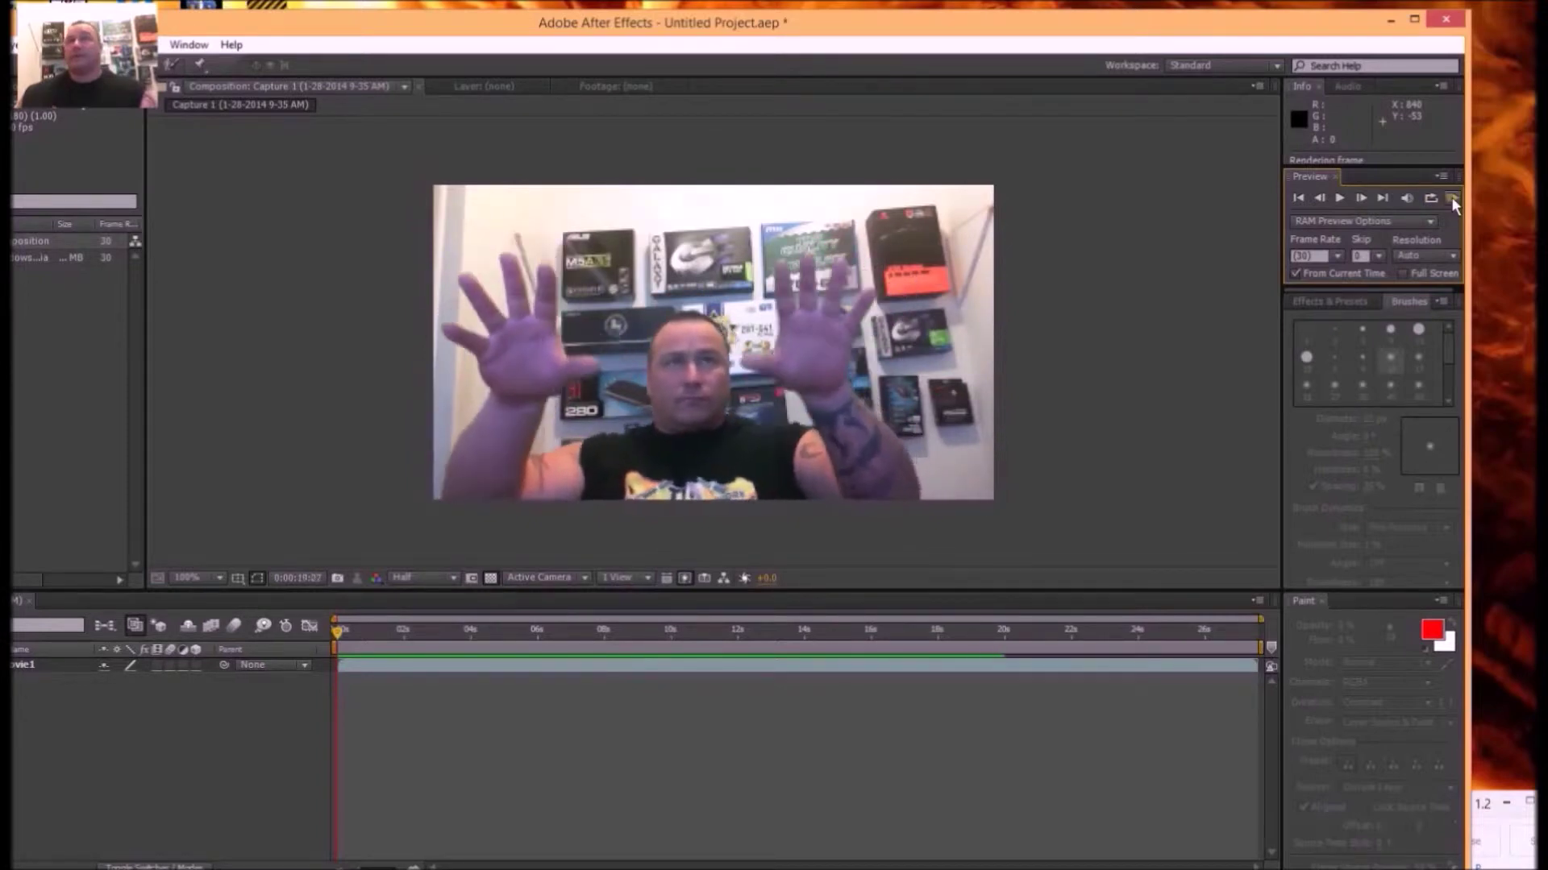
# - Play the cached RAM preview, stop it, and enlarge the window to nearly full screen
pyautogui.click(1279, 206)
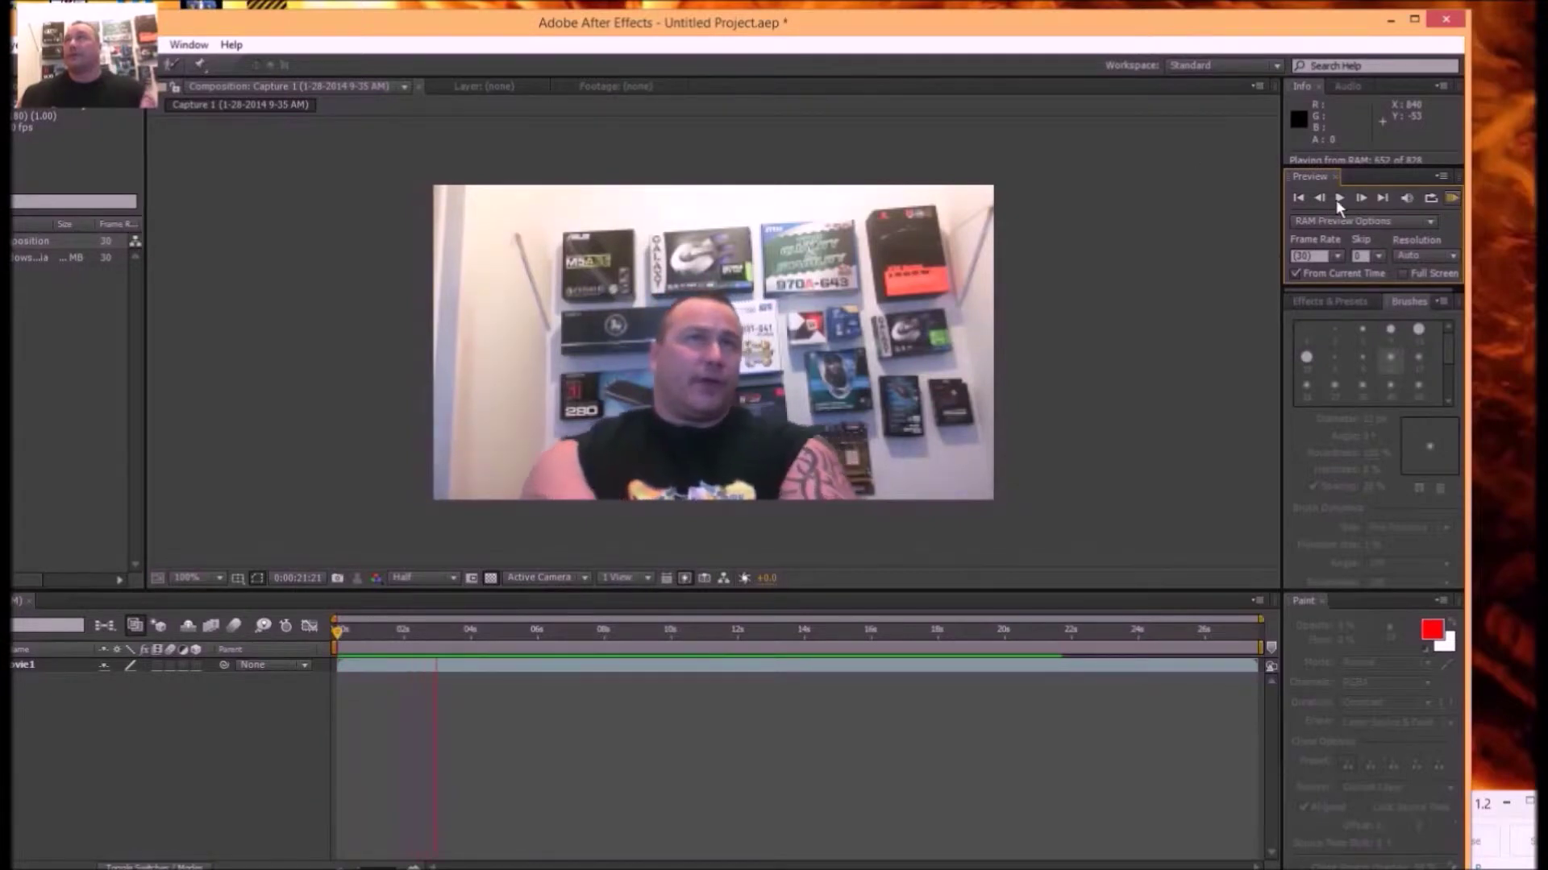
pyautogui.click(1262, 187)
pyautogui.doubleClick(1119, 25)
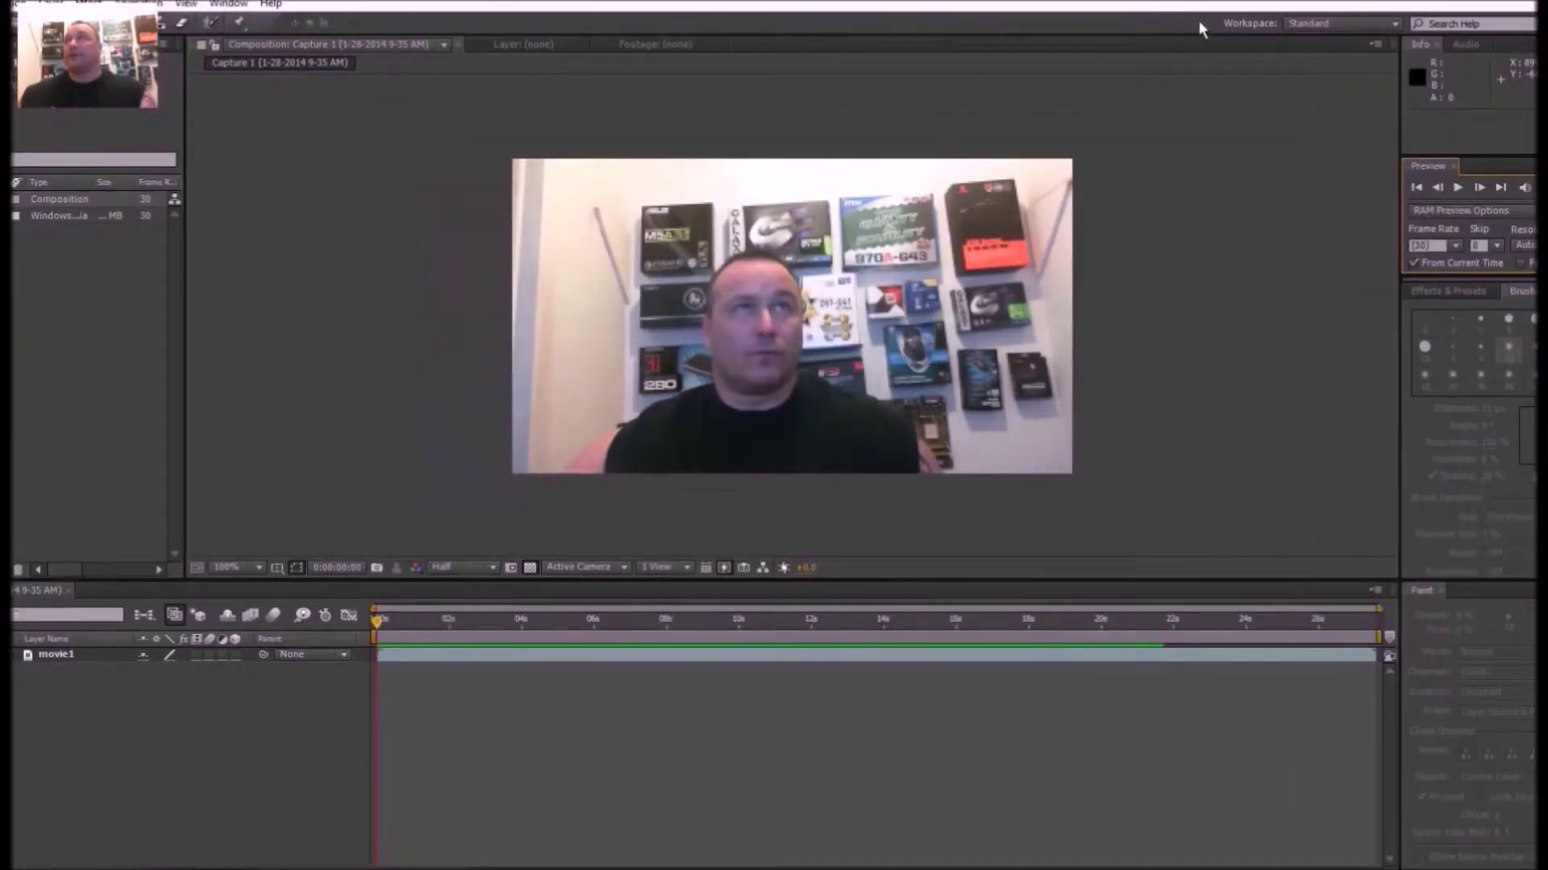
pyautogui.click(1522, 4)
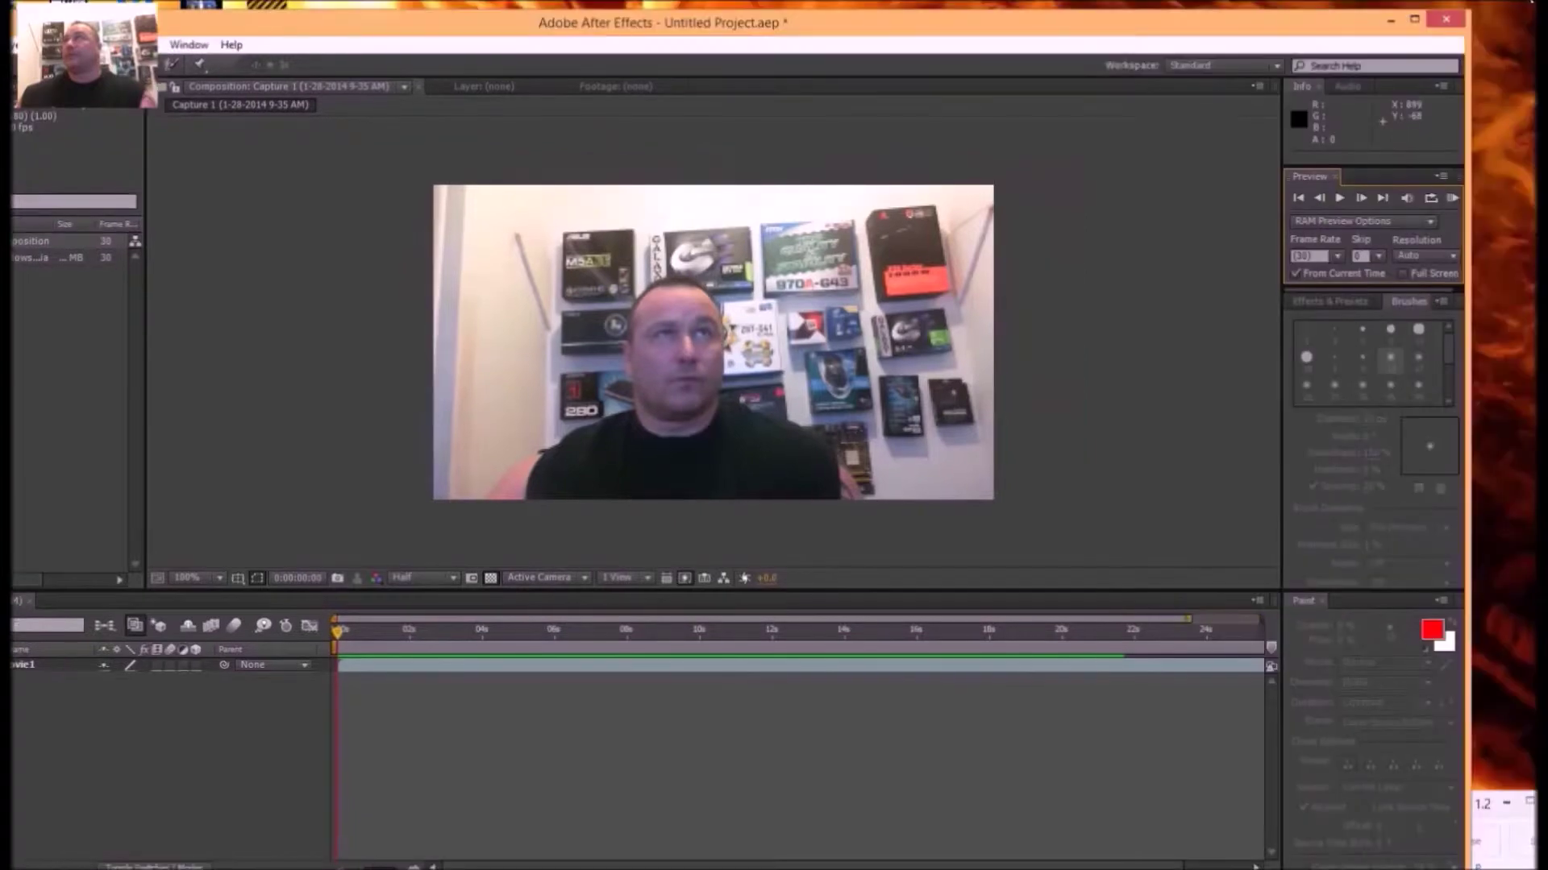
pyautogui.doubleClick(1202, 31)
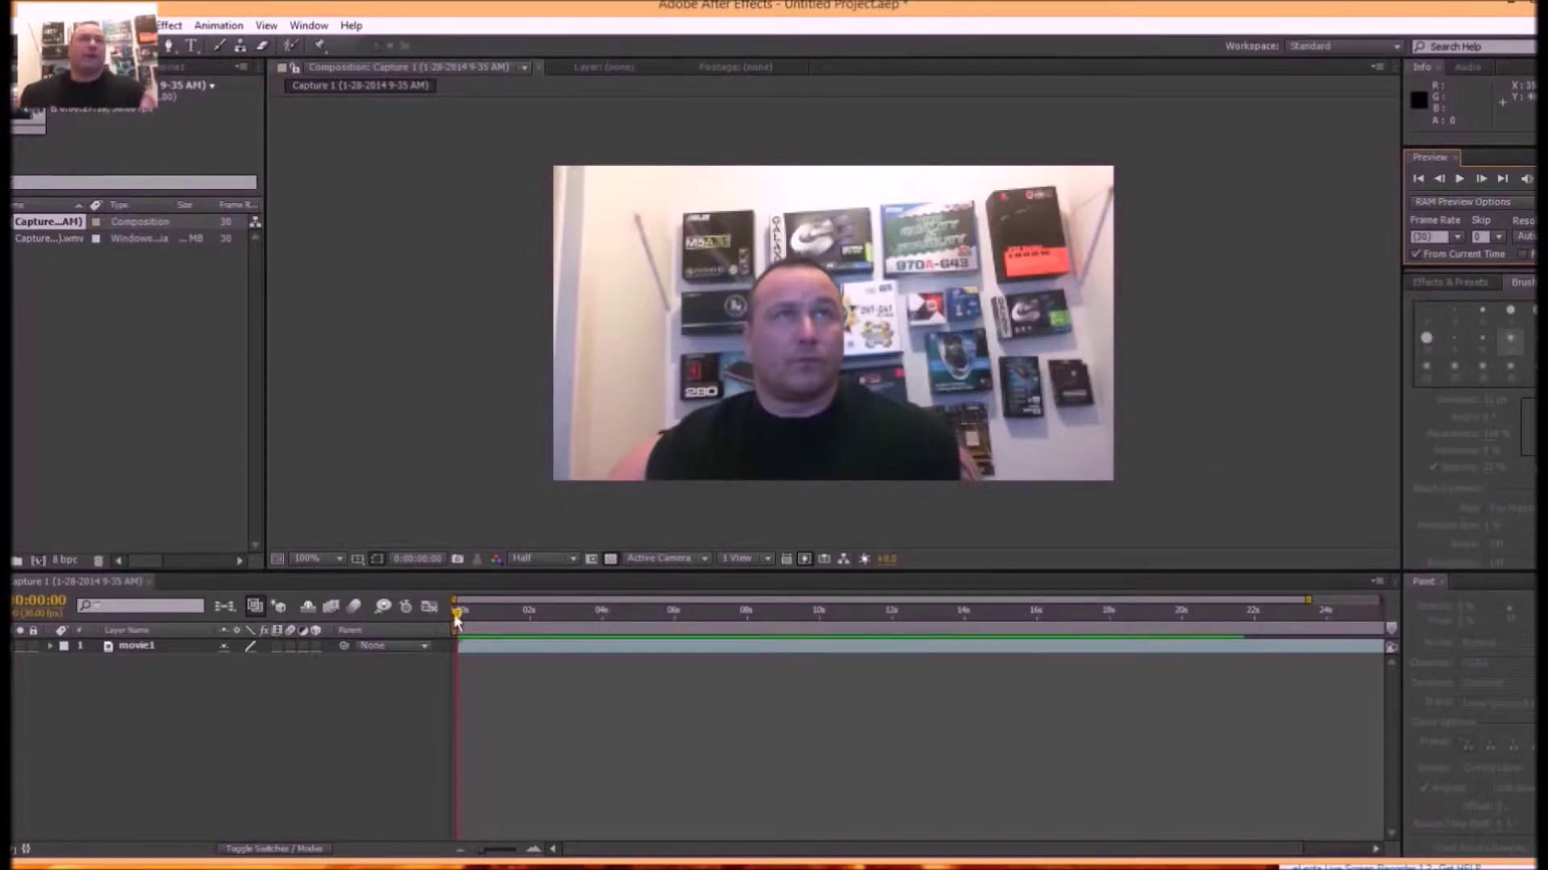
# - Set the current time to 0:00:07:21 and trim movie1's in point there with Alt+[
pyautogui.moveTo(458, 613); pyautogui.dragTo(737, 625)
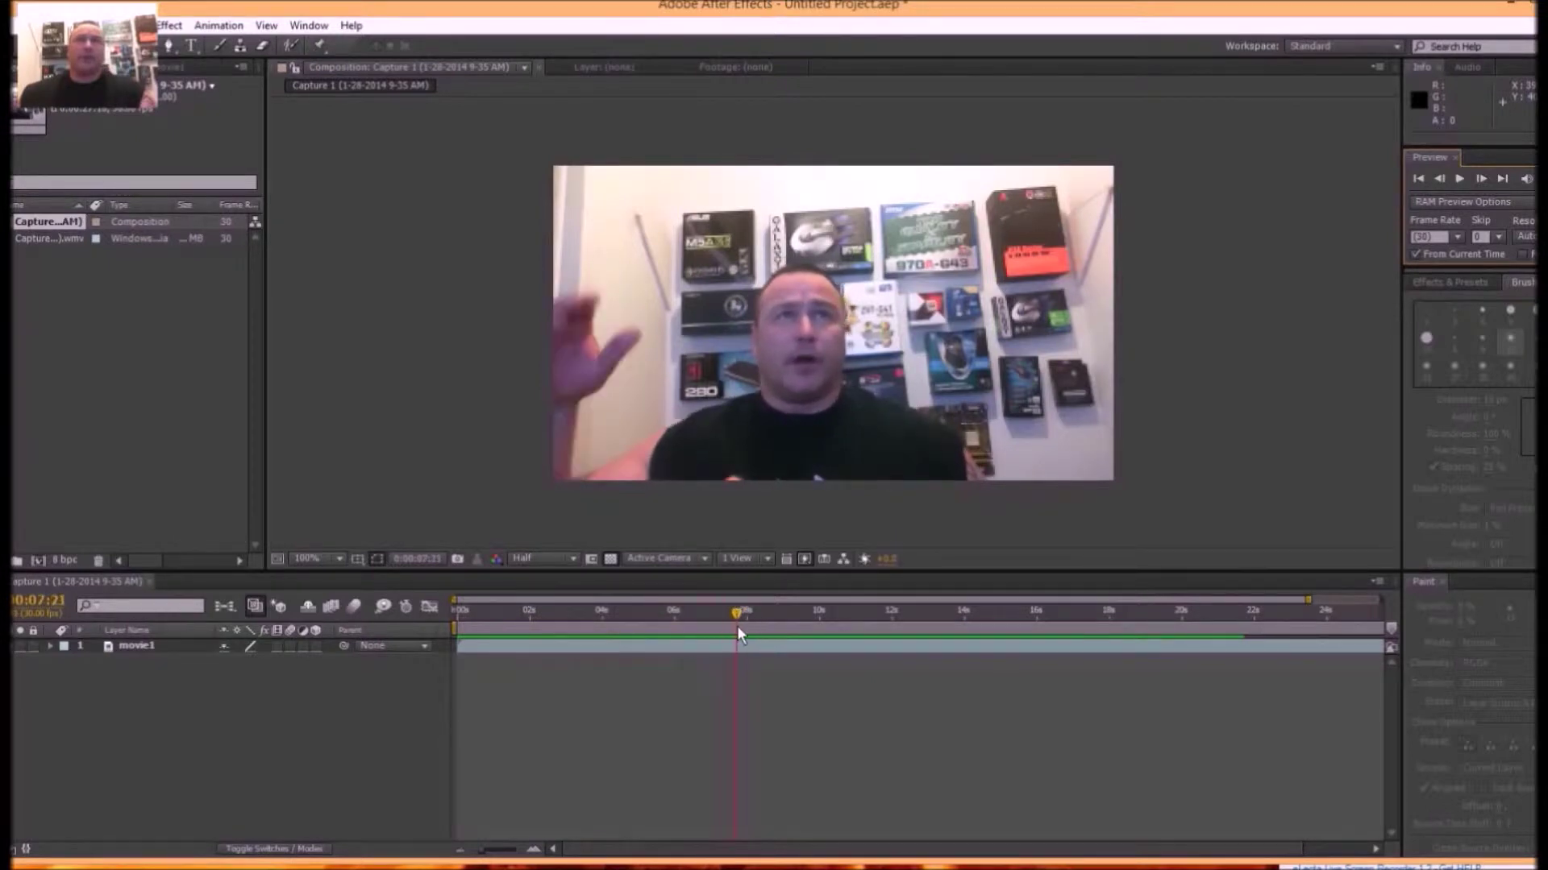
pyautogui.click(724, 647)
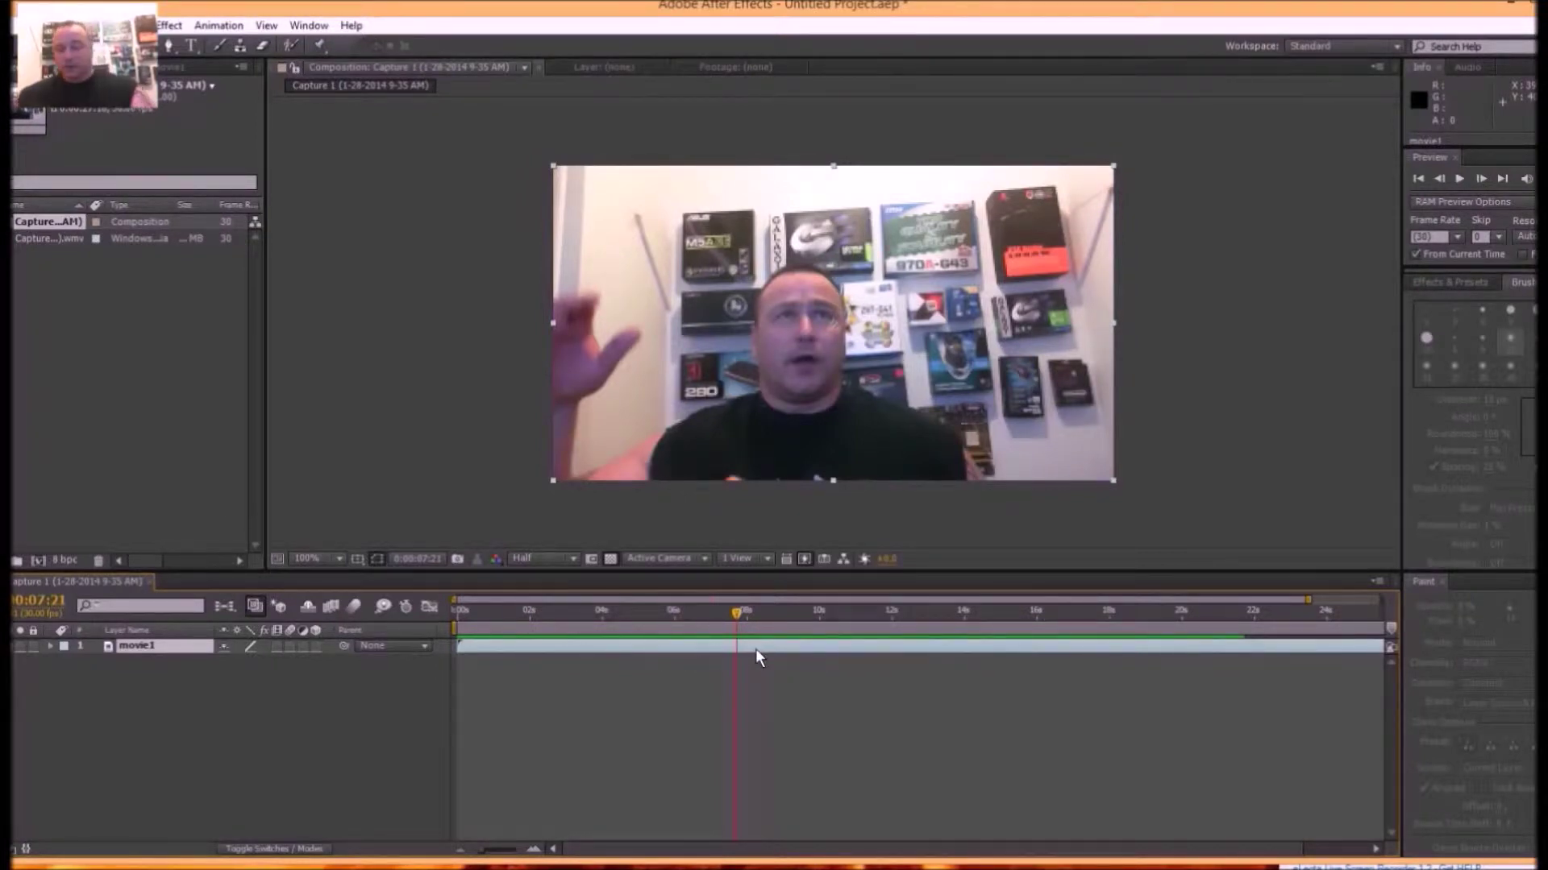
pyautogui.hotkey('alt', '[')
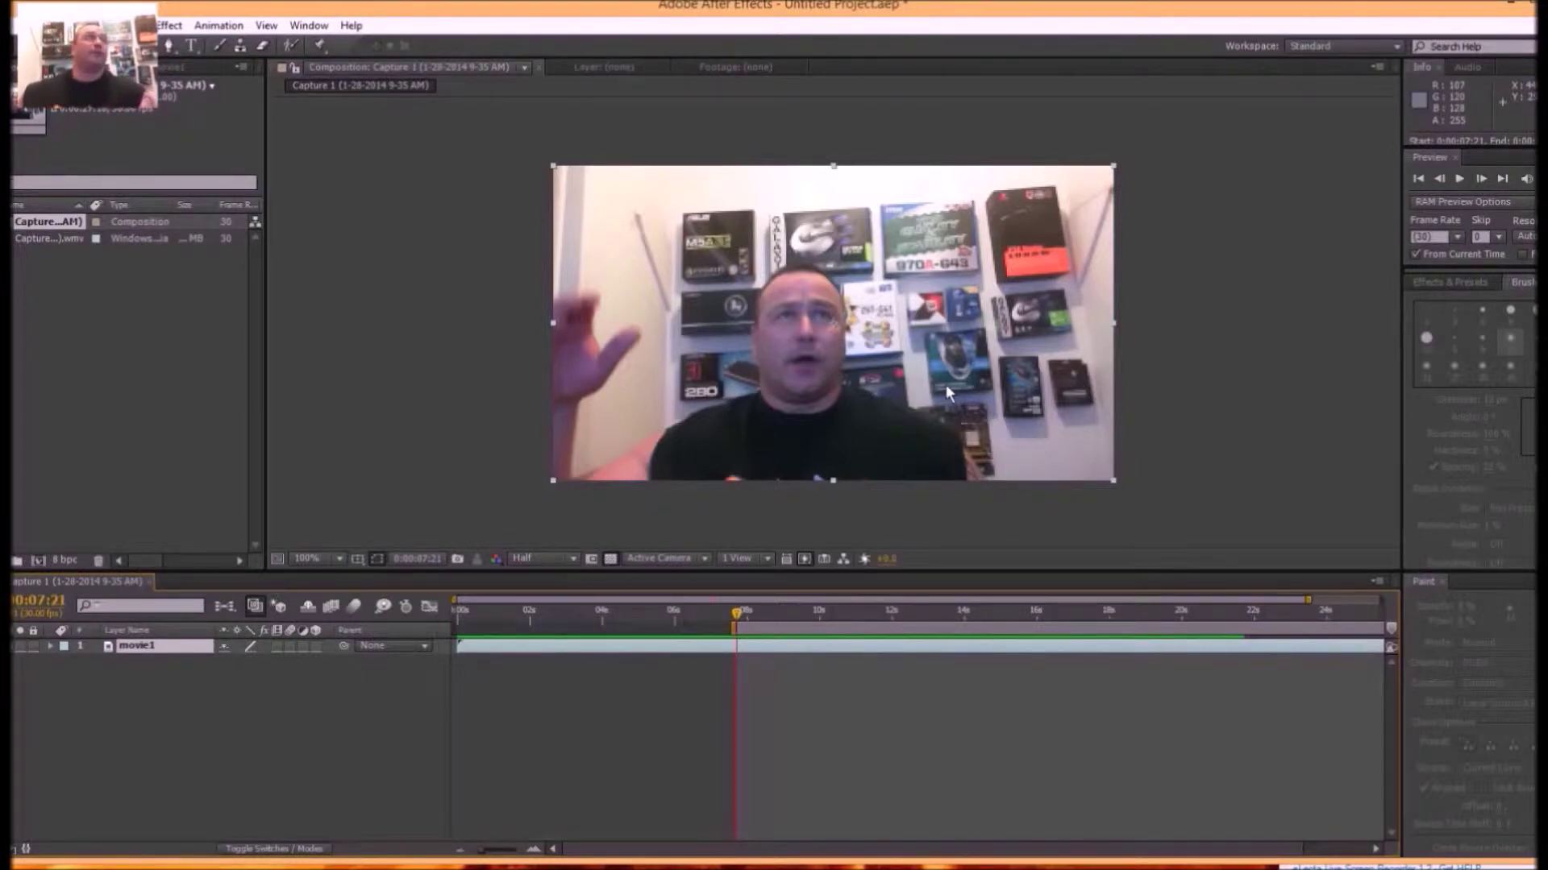
pyautogui.click(424, 480)
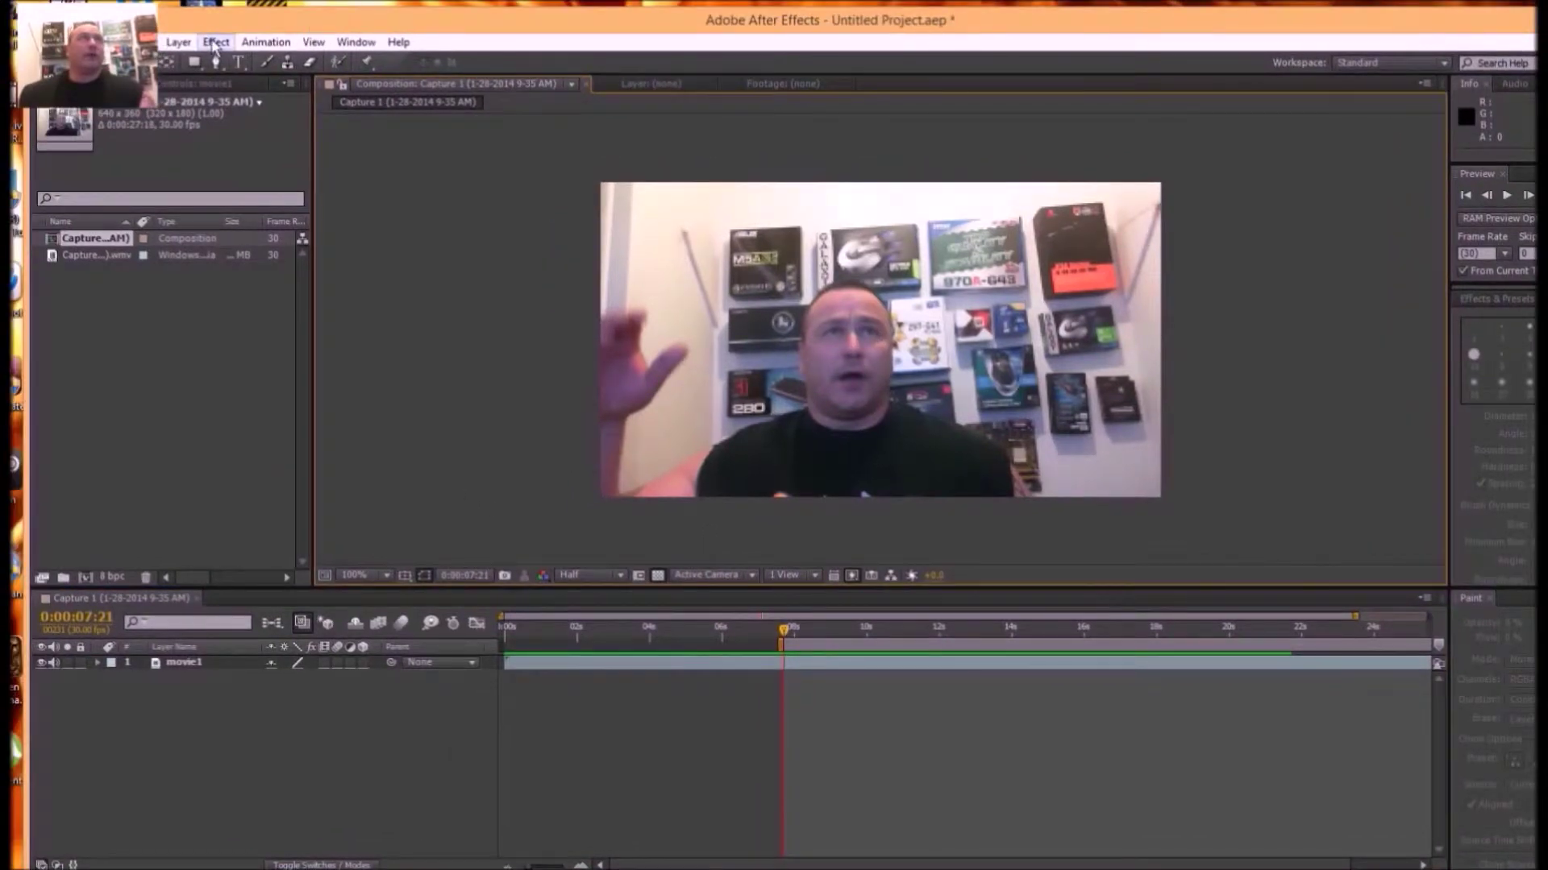
# - Create a new black solid layer named lightning1 from the Layer menu
pyautogui.click(177, 43)
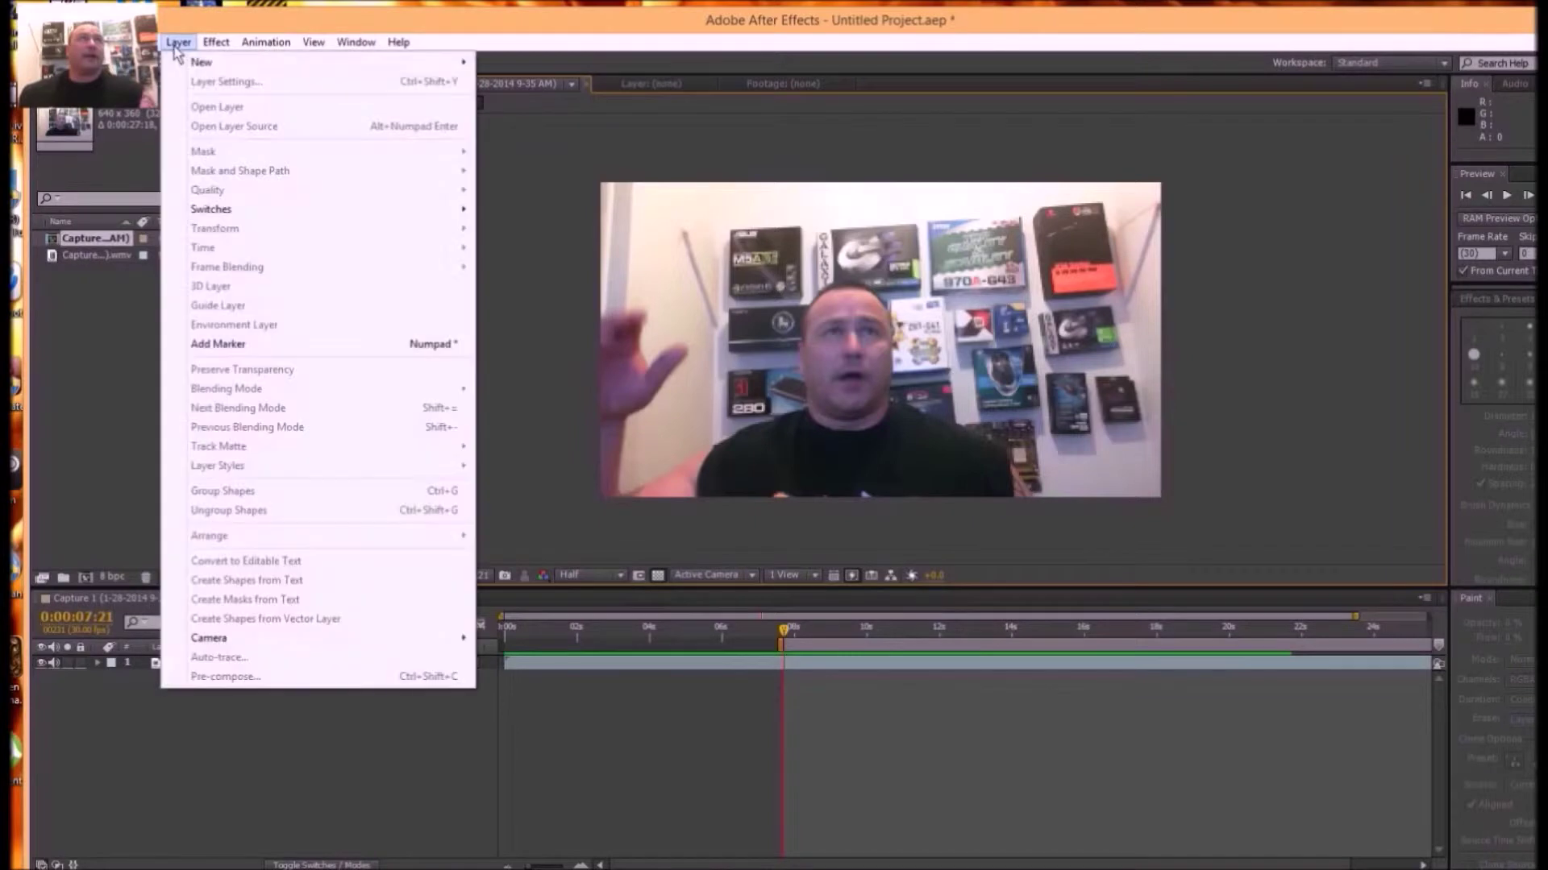
pyautogui.moveTo(197, 62)
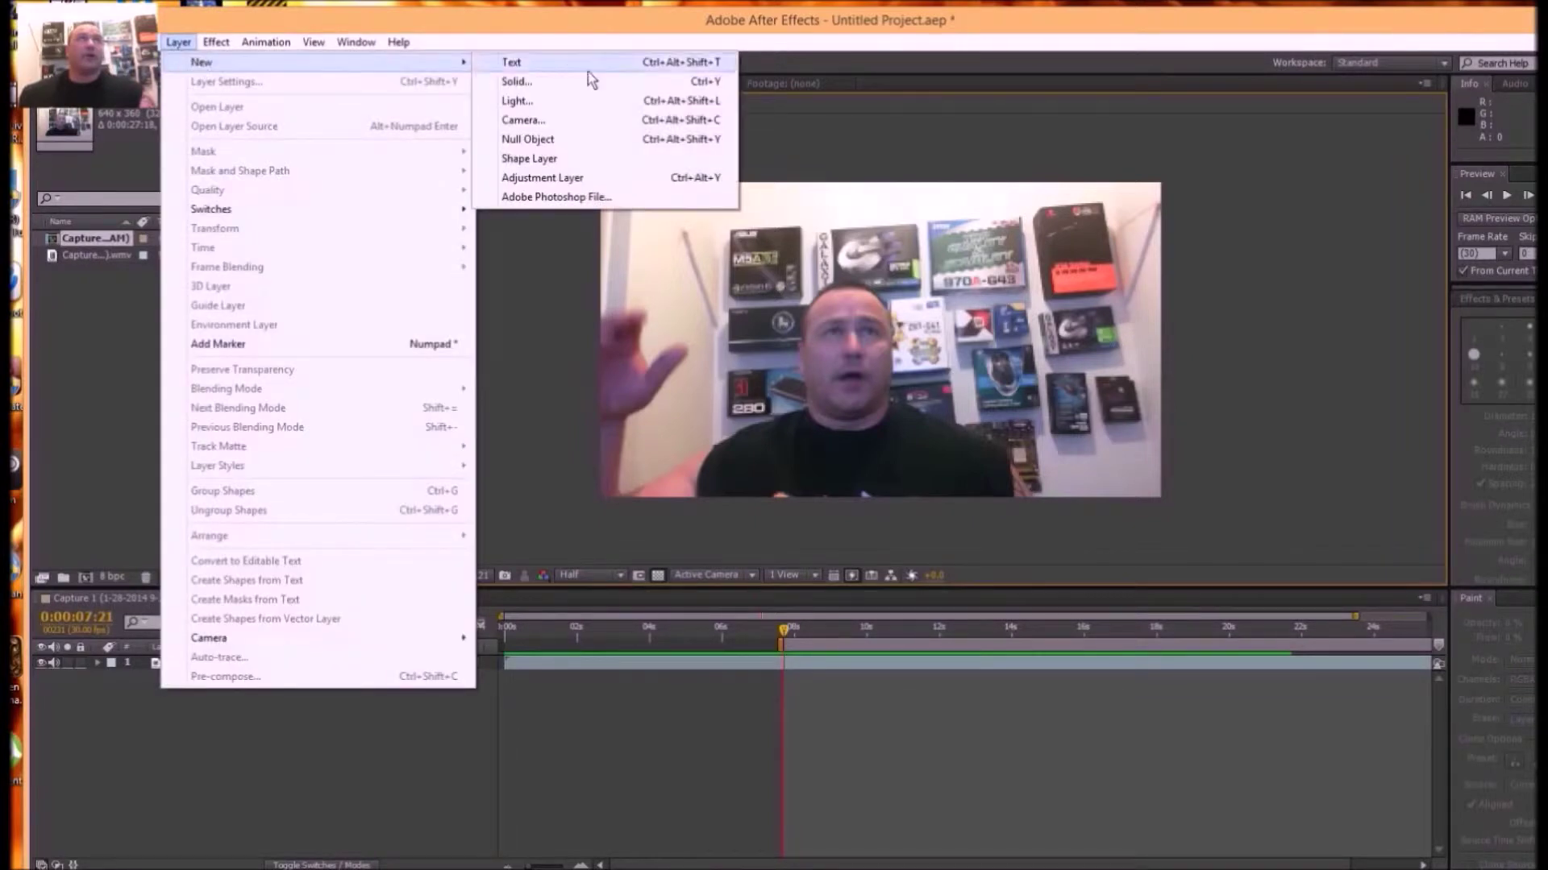
pyautogui.click(553, 83)
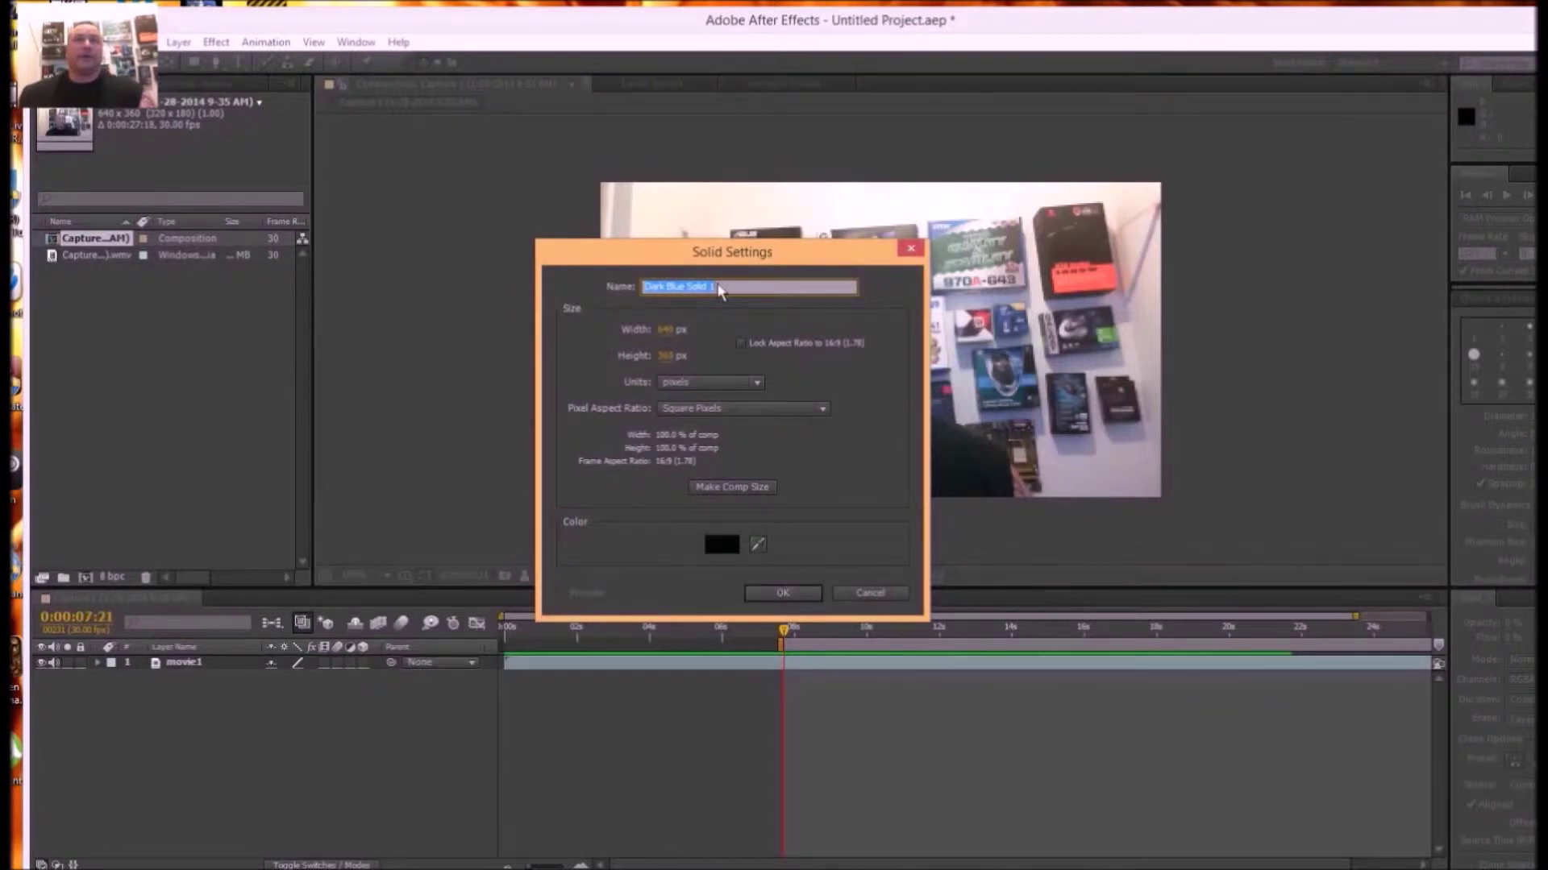
pyautogui.press('BackSpace')
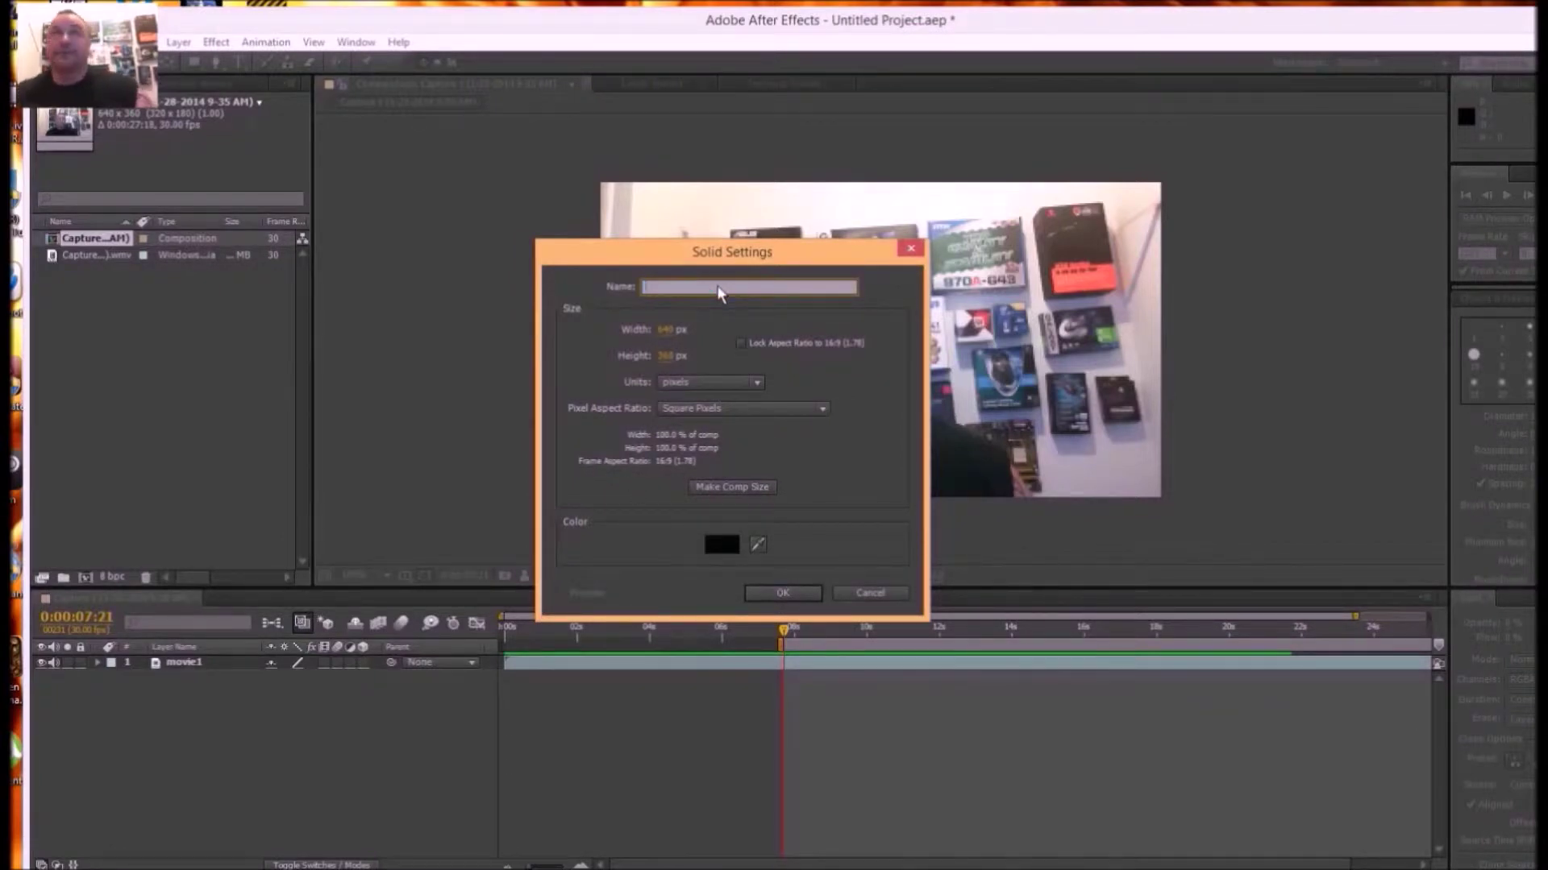
pyautogui.write('light')
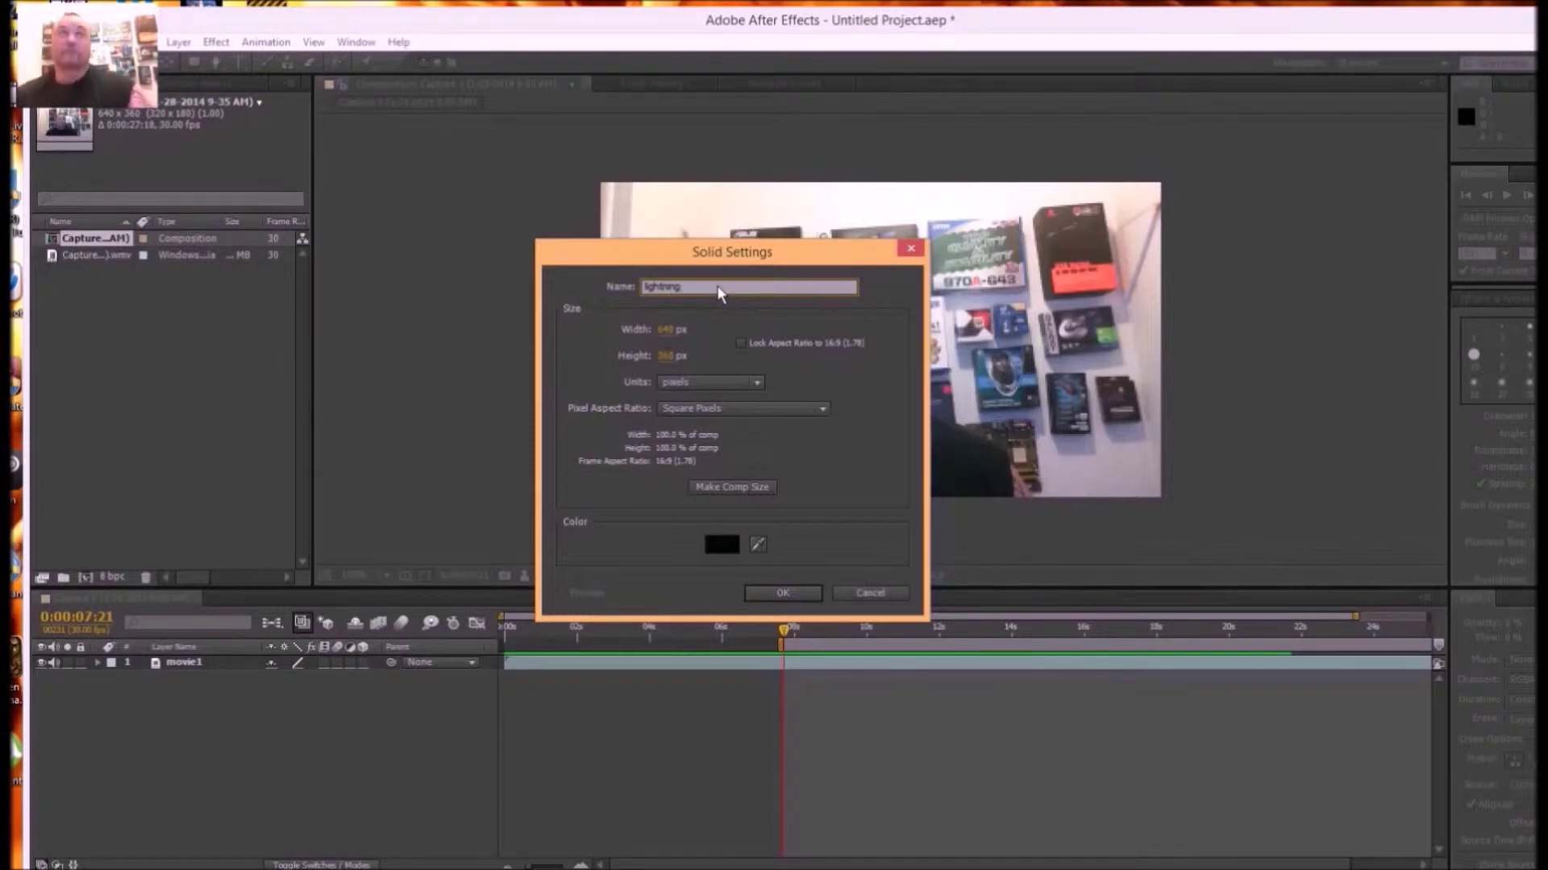
pyautogui.write('ning')
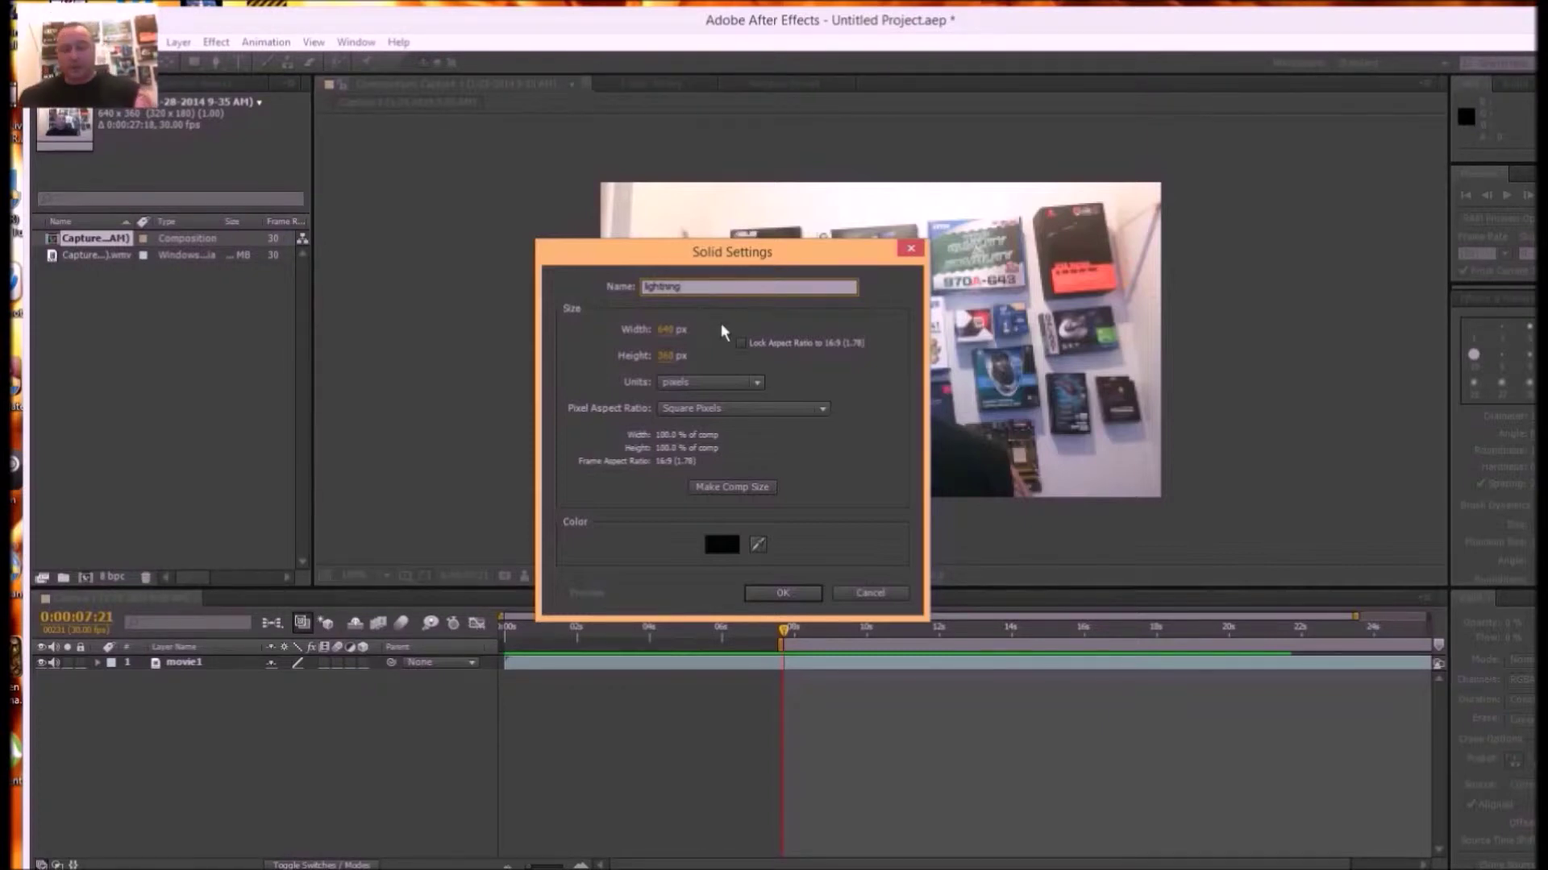
pyautogui.write('1')
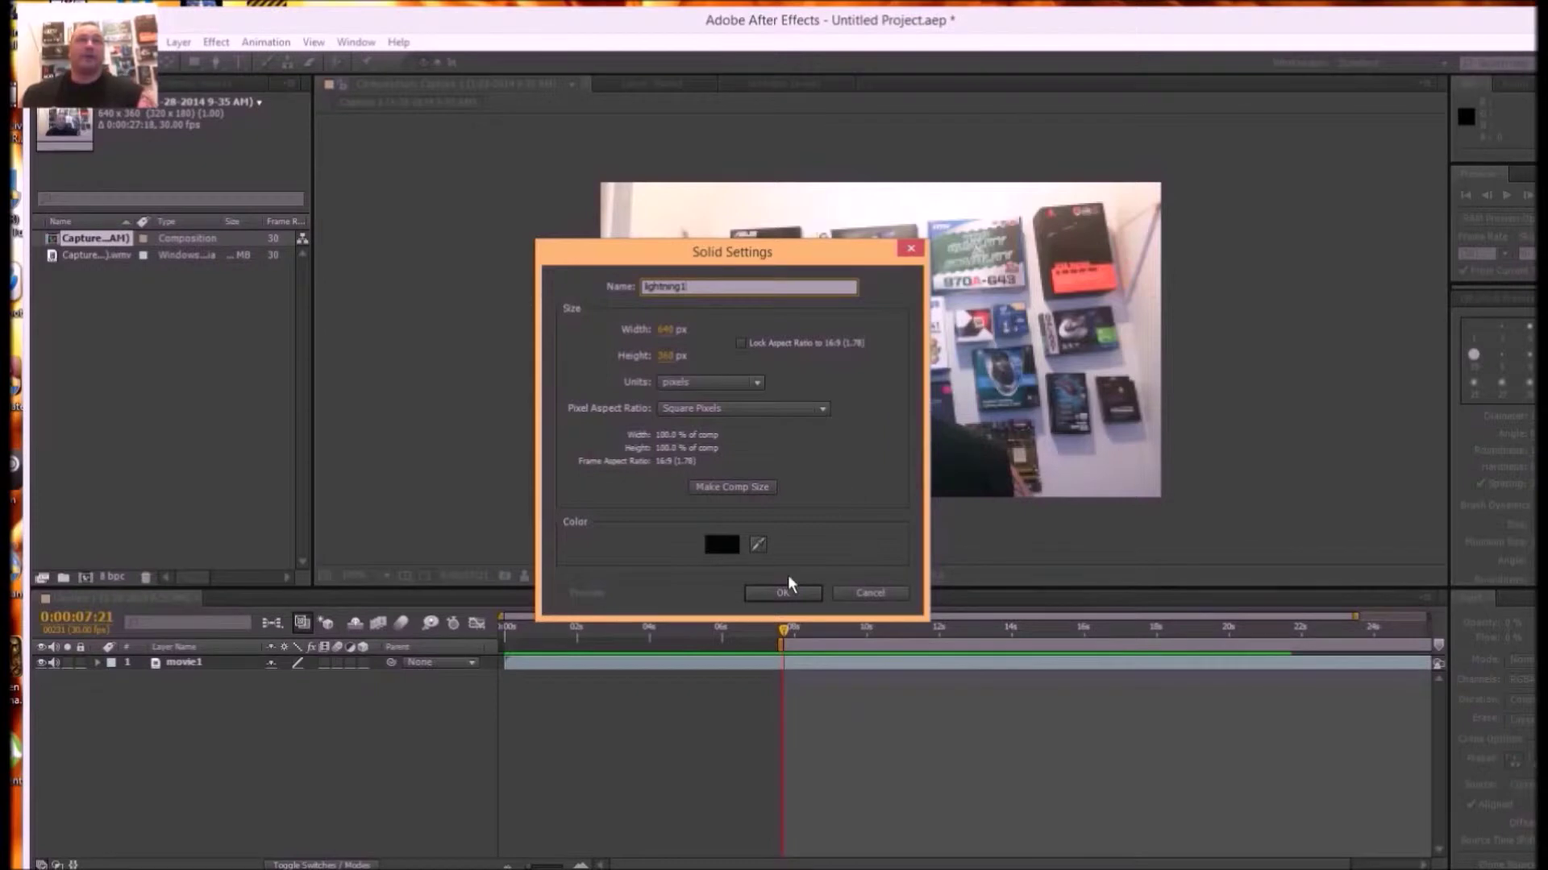
pyautogui.click(798, 594)
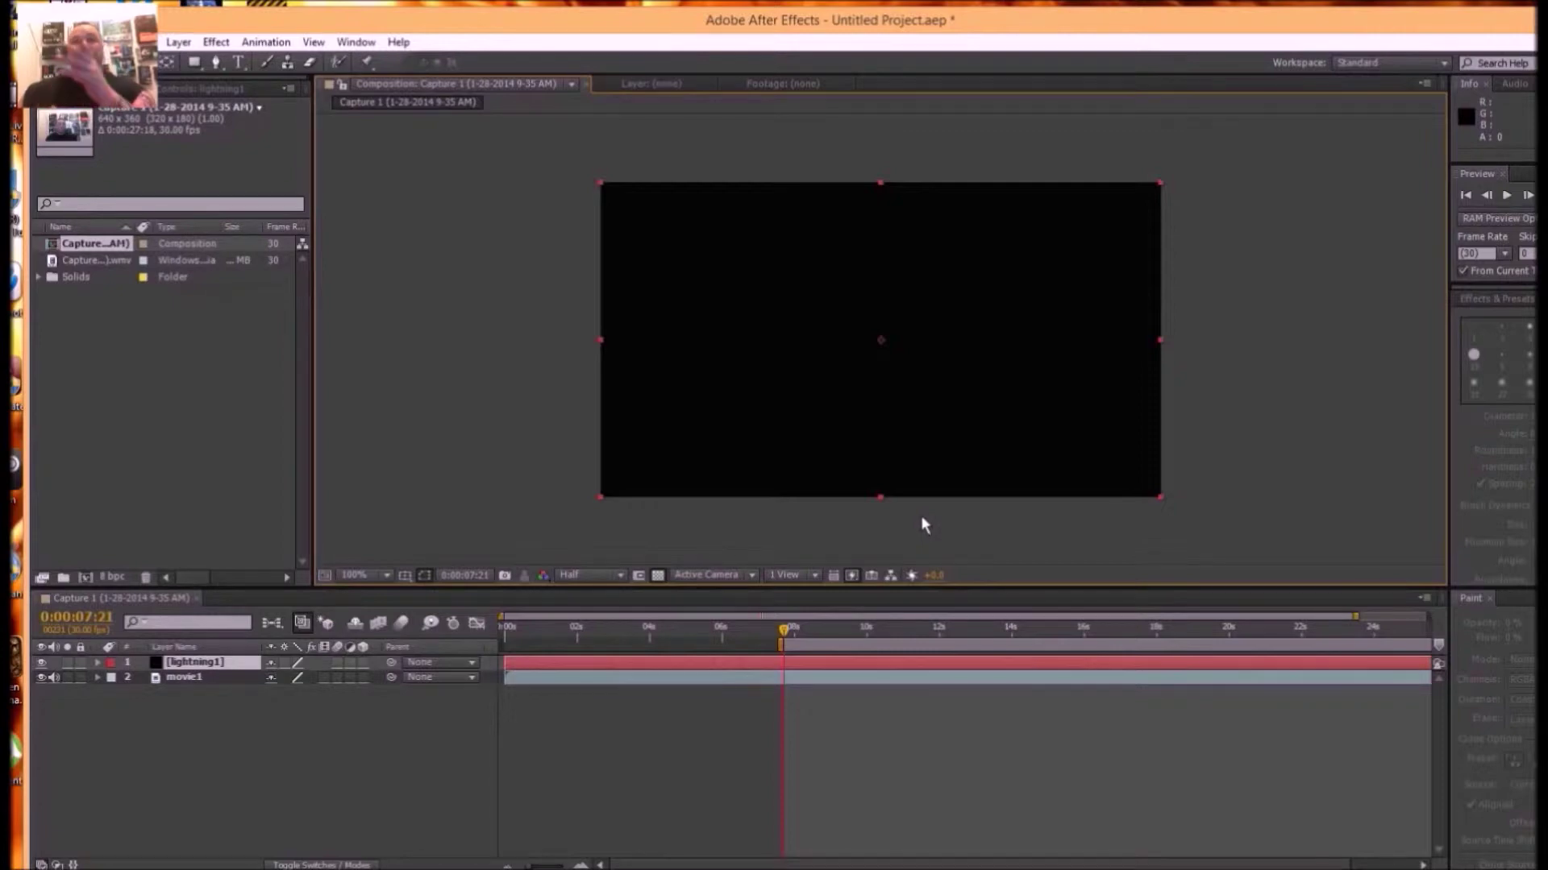
# - Duplicate lightning1 with Ctrl+D and trim both lightning1 layers to start at 0:00:07:21
pyautogui.click(819, 666)
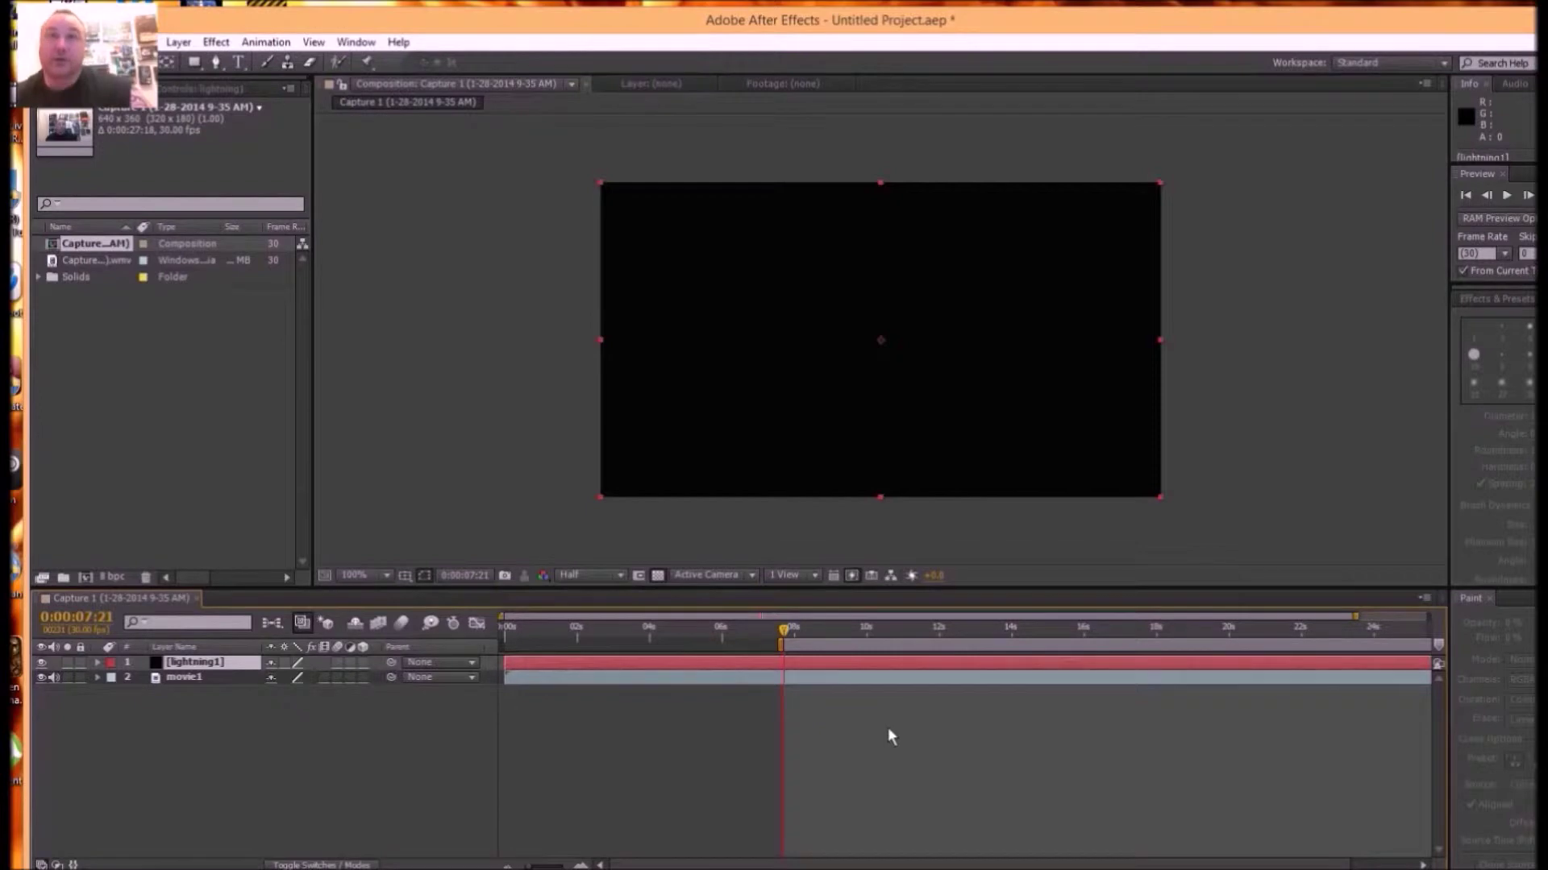
pyautogui.hotkey('ctrl', 'd')
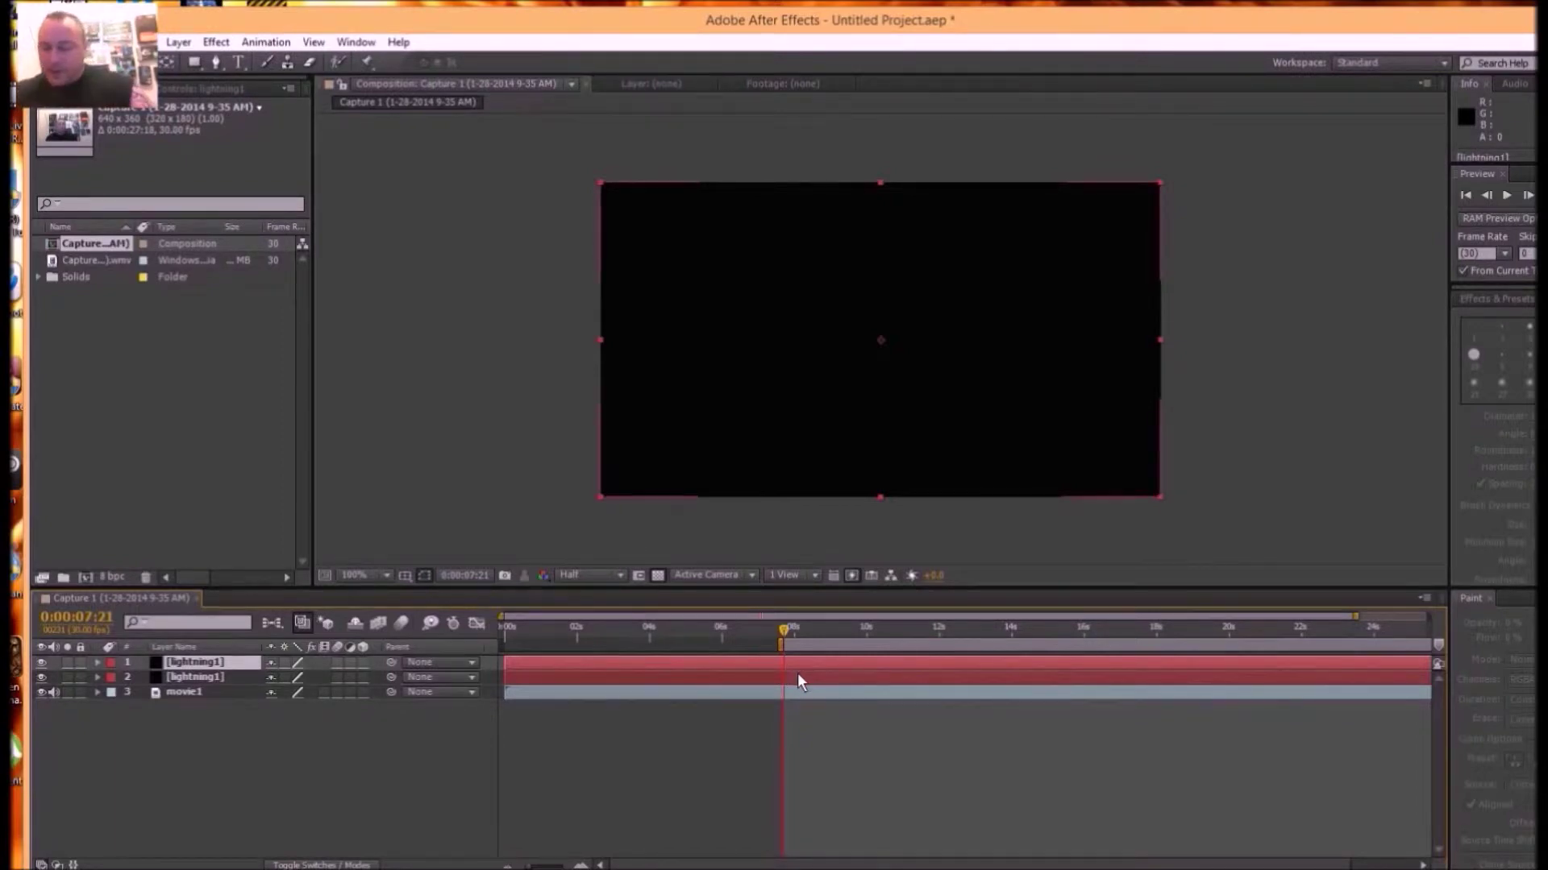
pyautogui.hotkey('alt', '[')
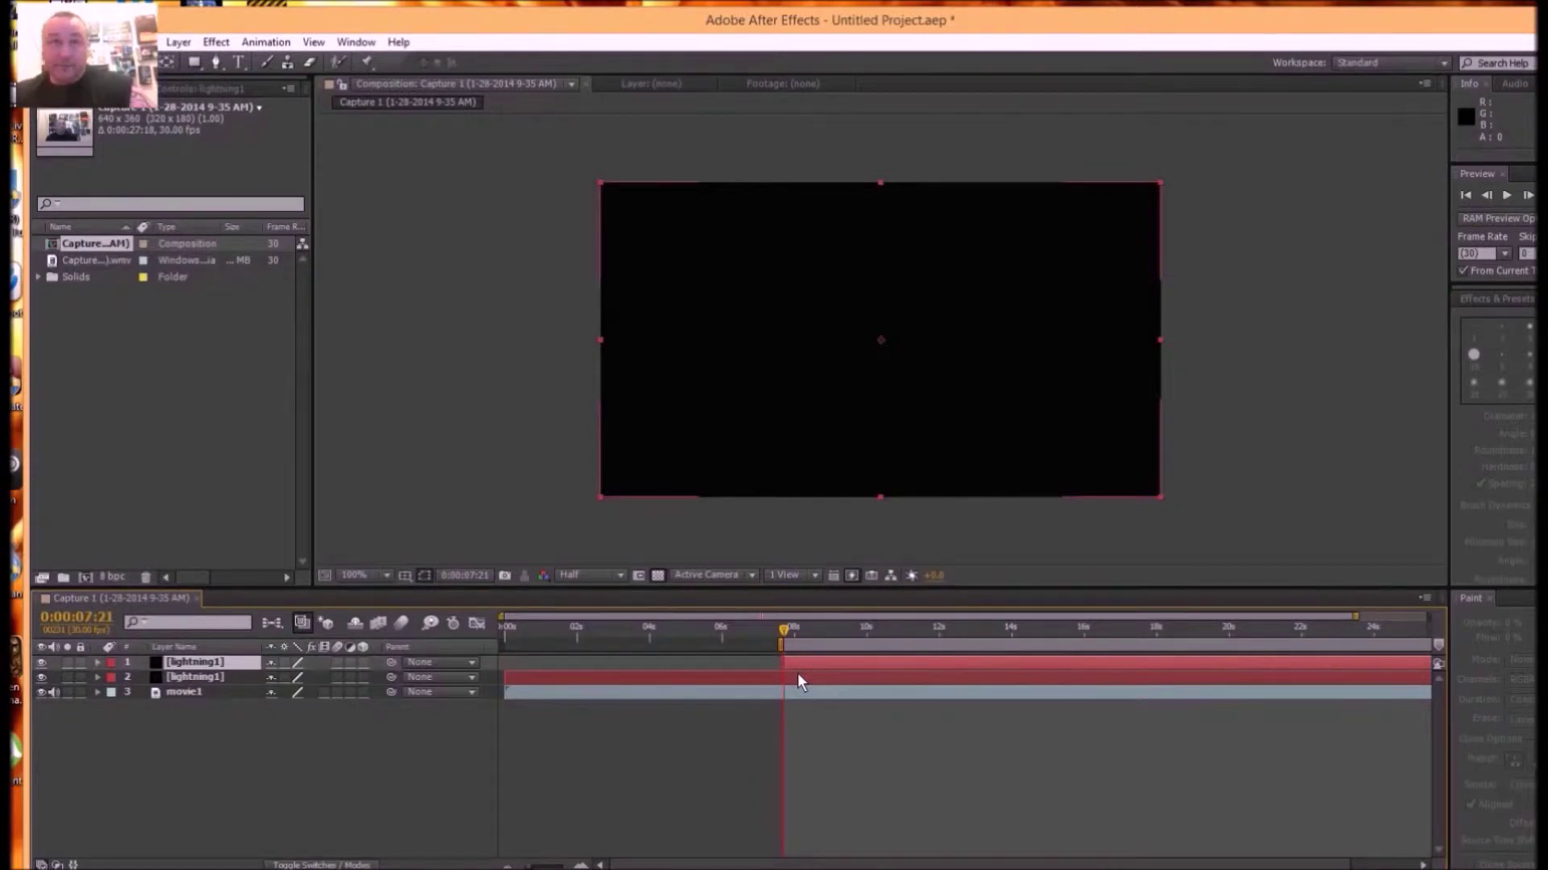
pyautogui.doubleClick(819, 677)
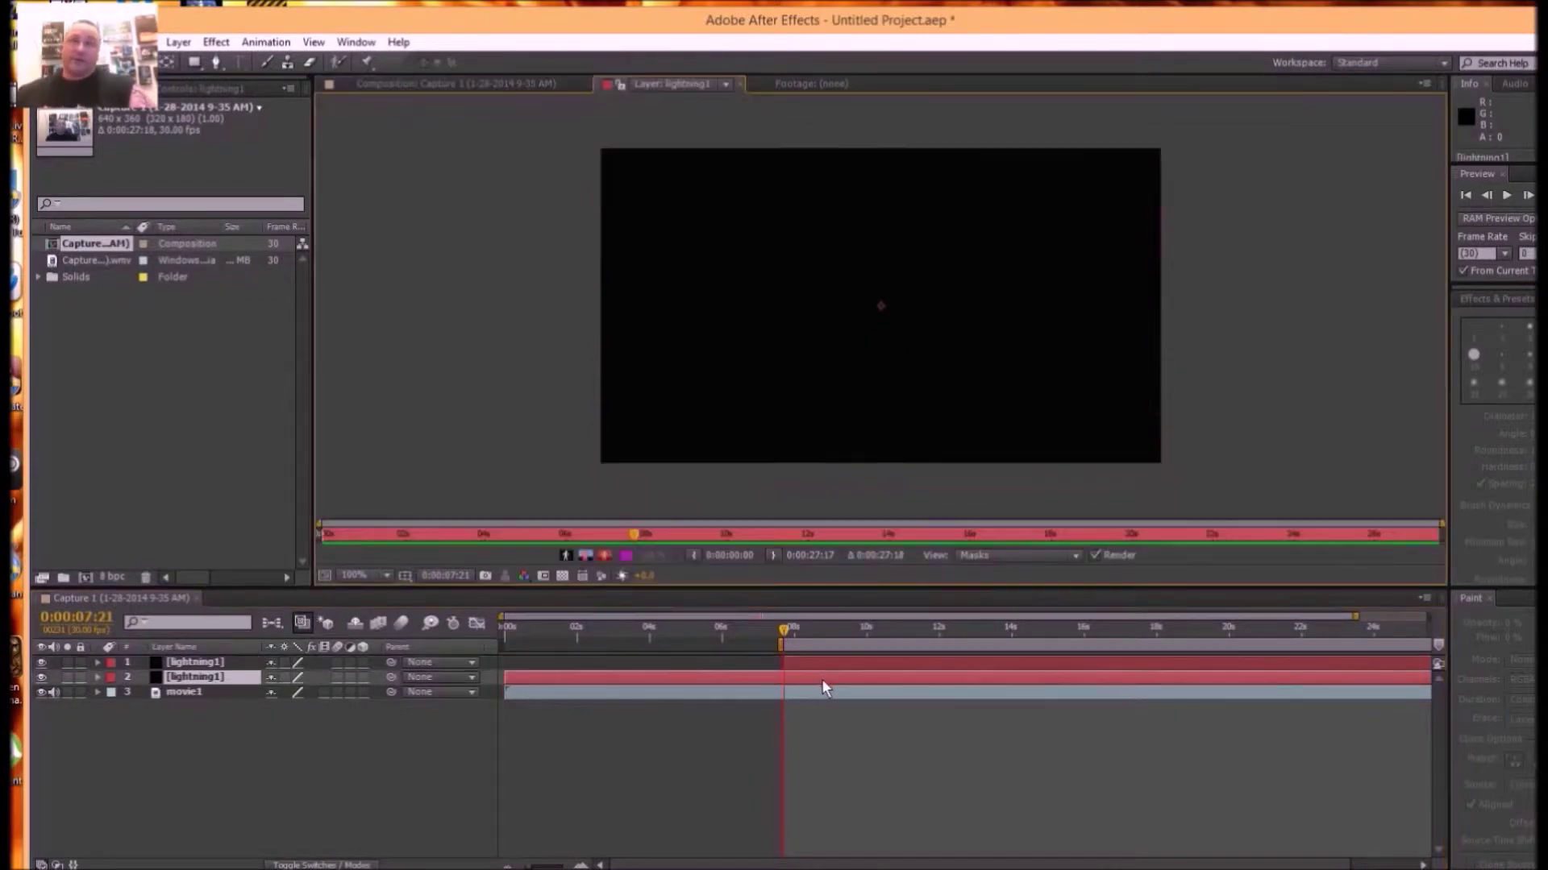
pyautogui.hotkey('alt', '[')
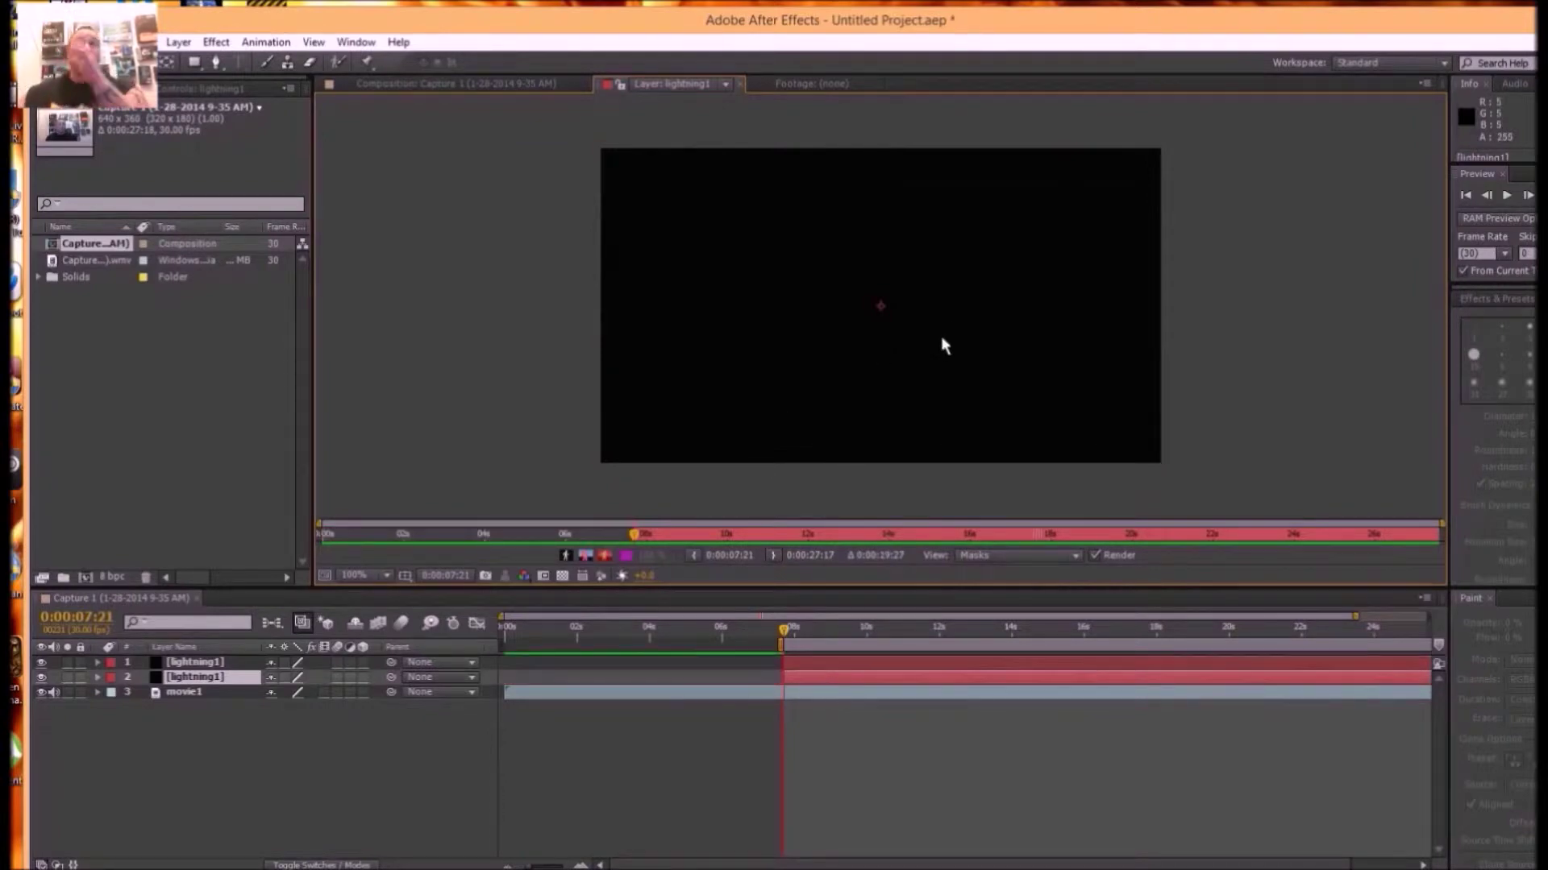
pyautogui.click(419, 81)
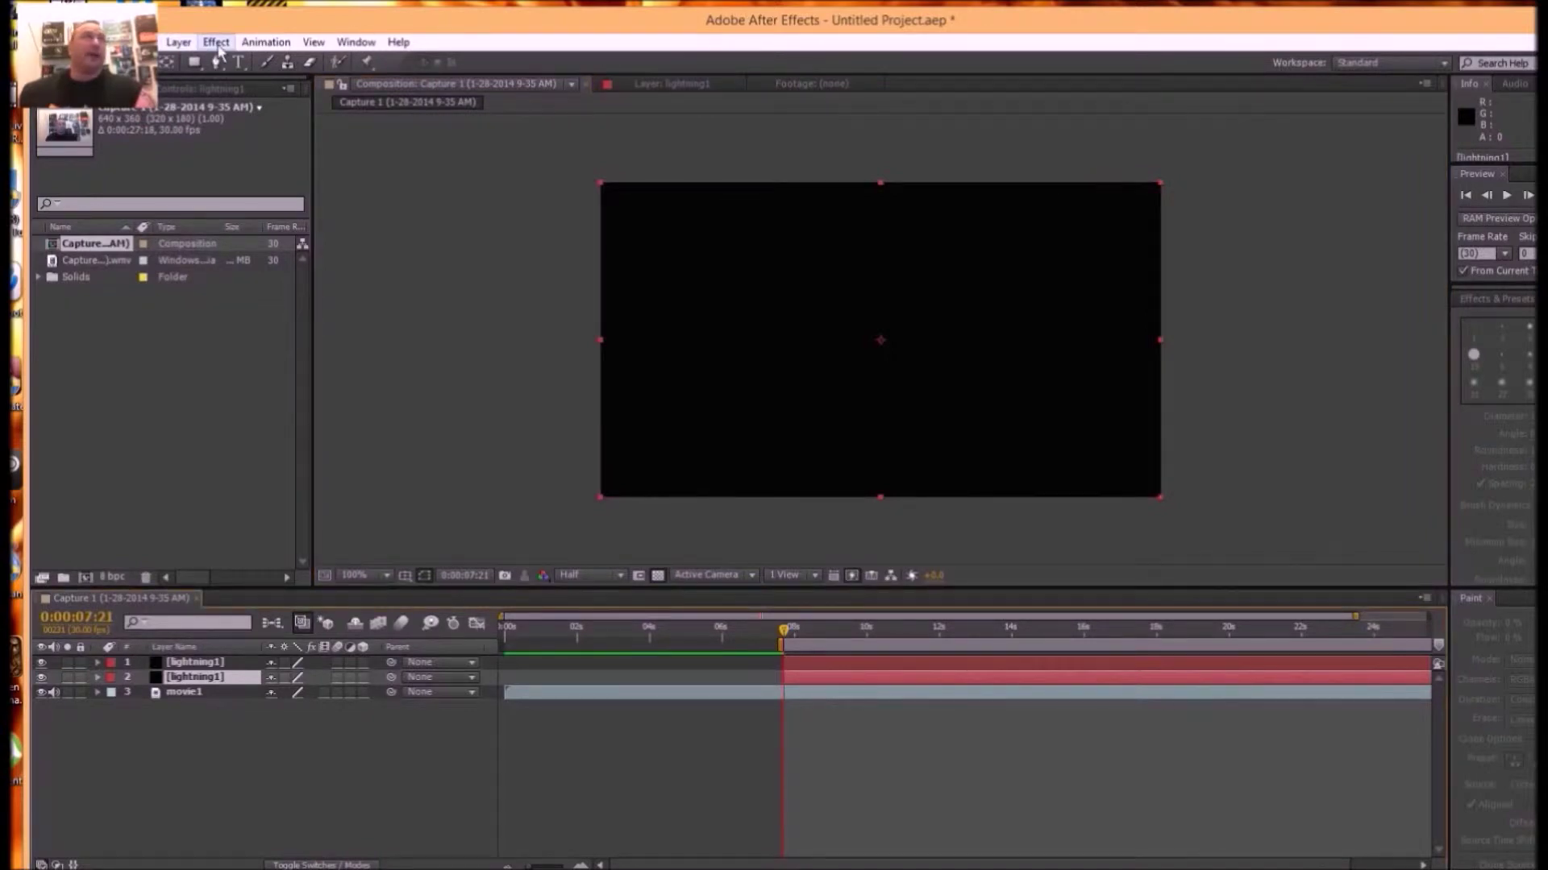
pyautogui.click(355, 42)
# - Apply Effect > Obsolete > Lightning to the second lightning1 layer
pyautogui.moveTo(216, 41)
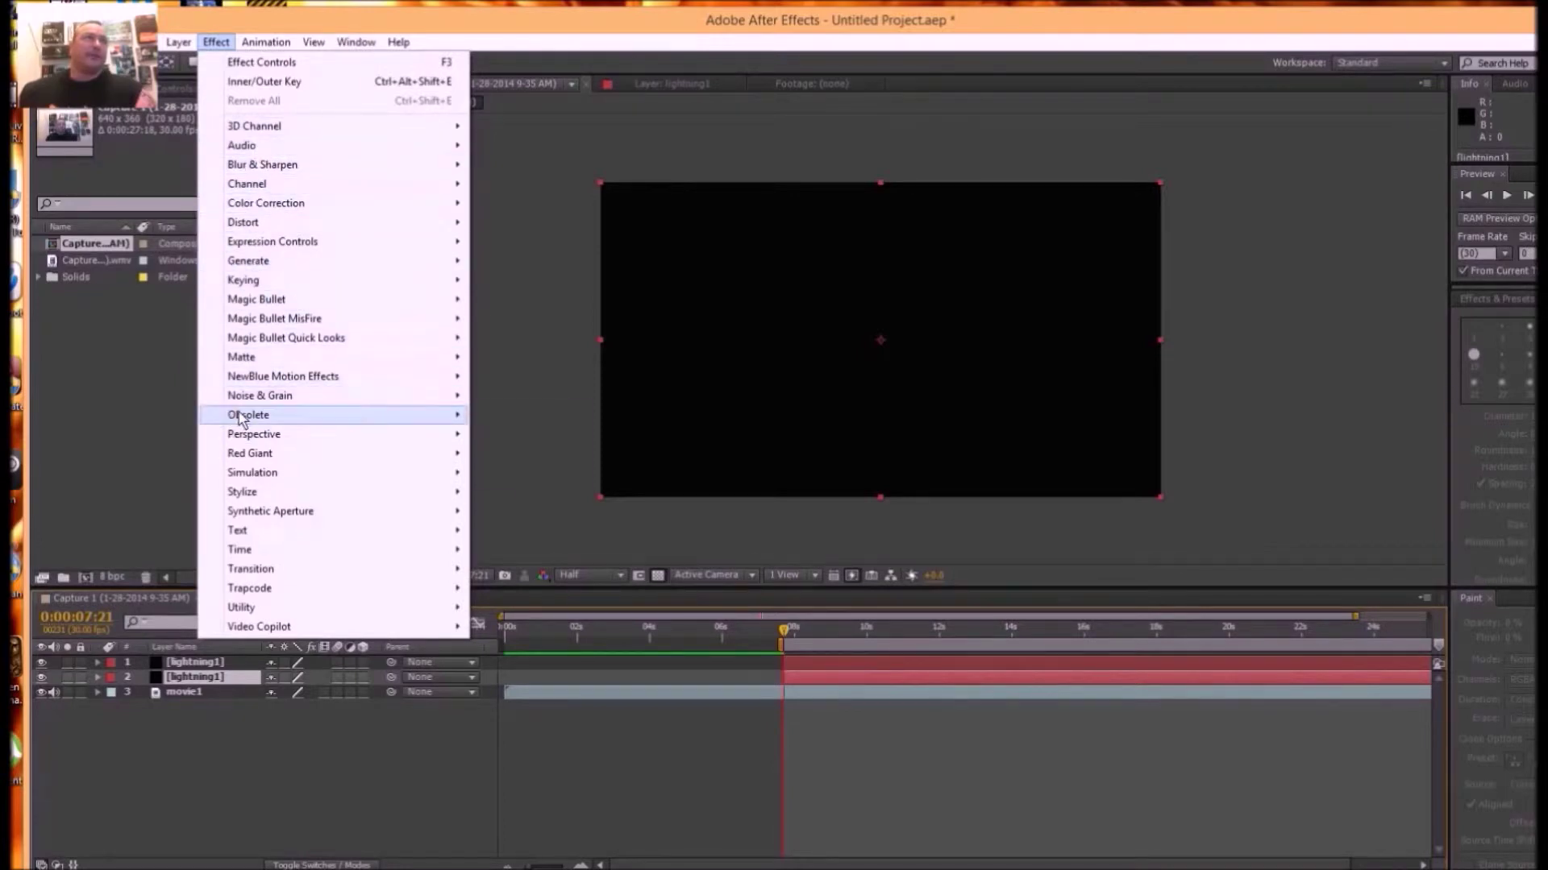
pyautogui.moveTo(244, 417)
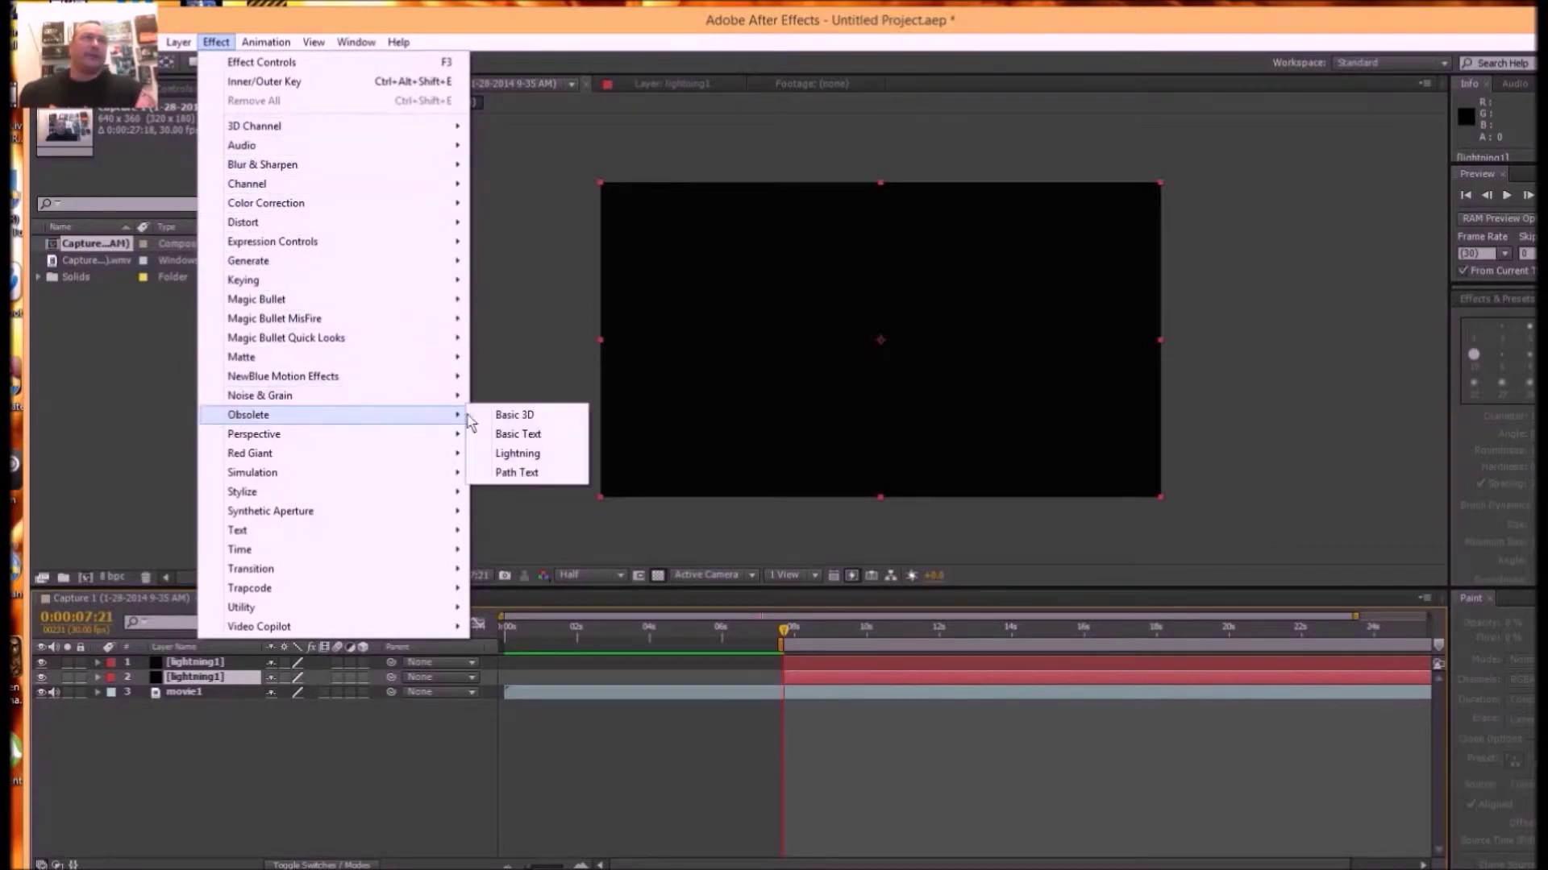
pyautogui.click(516, 455)
# - Apply Obsolete Lightning to the other lightning1 layer and switch it to an adjustment layer
pyautogui.click(802, 662)
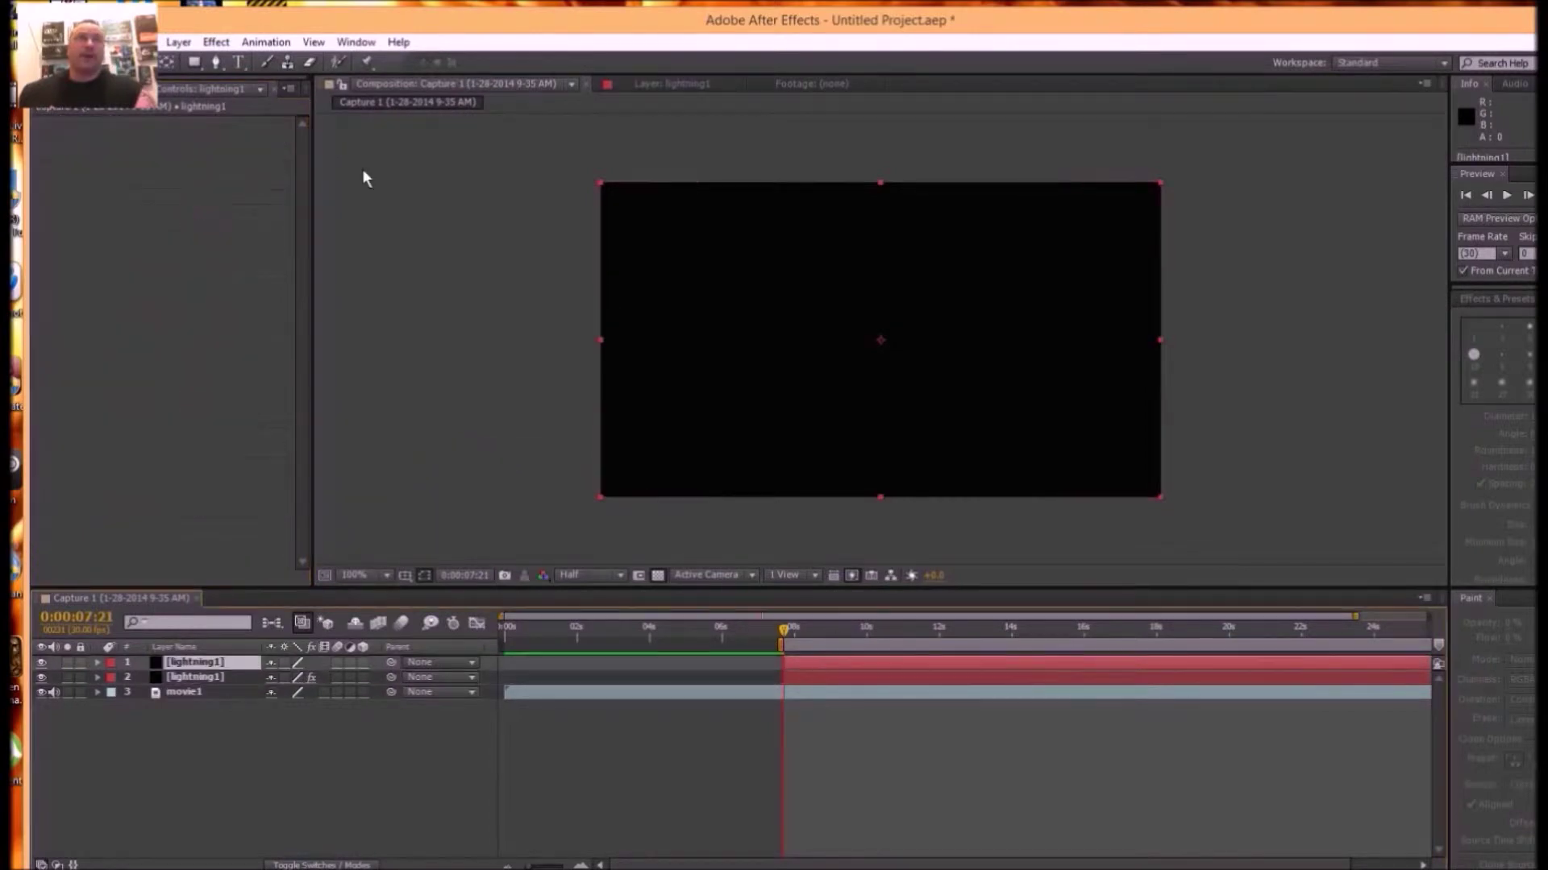
pyautogui.click(216, 42)
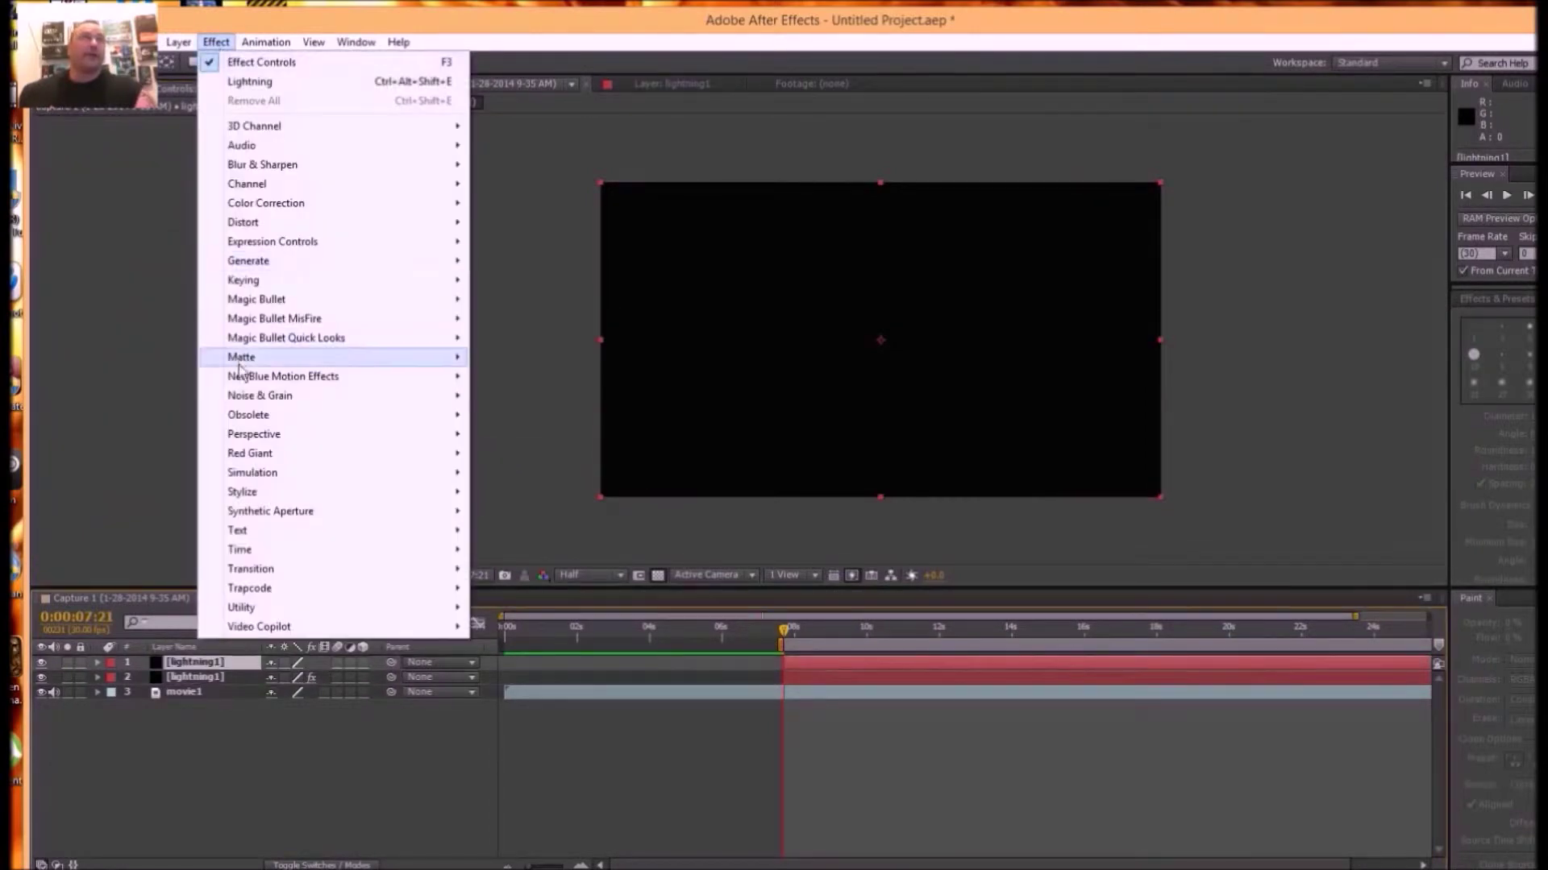
pyautogui.moveTo(247, 396)
pyautogui.moveTo(456, 418)
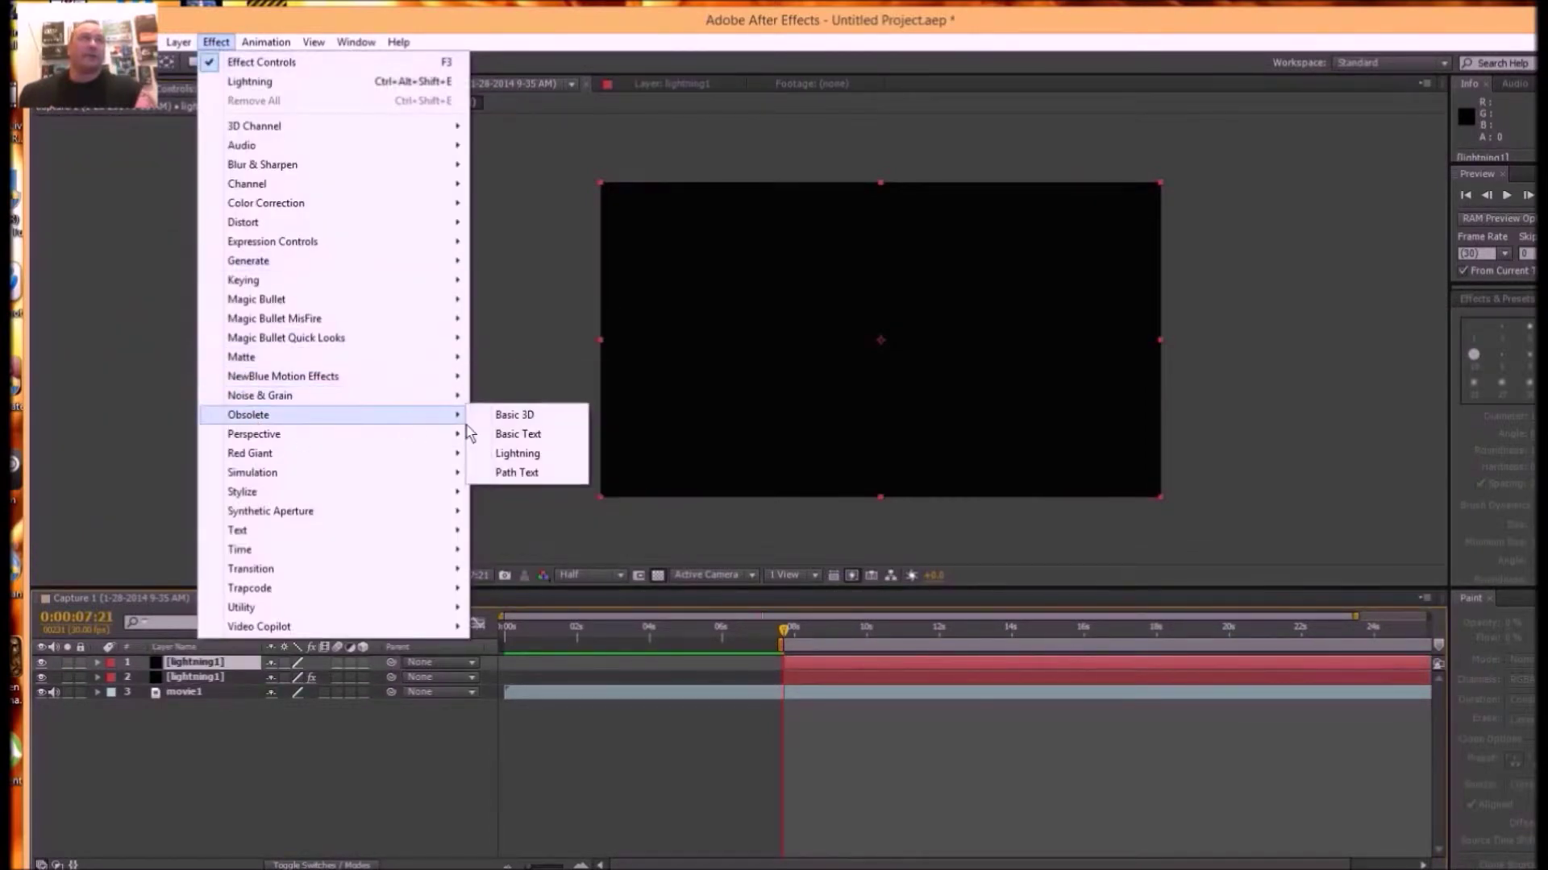
pyautogui.click(516, 456)
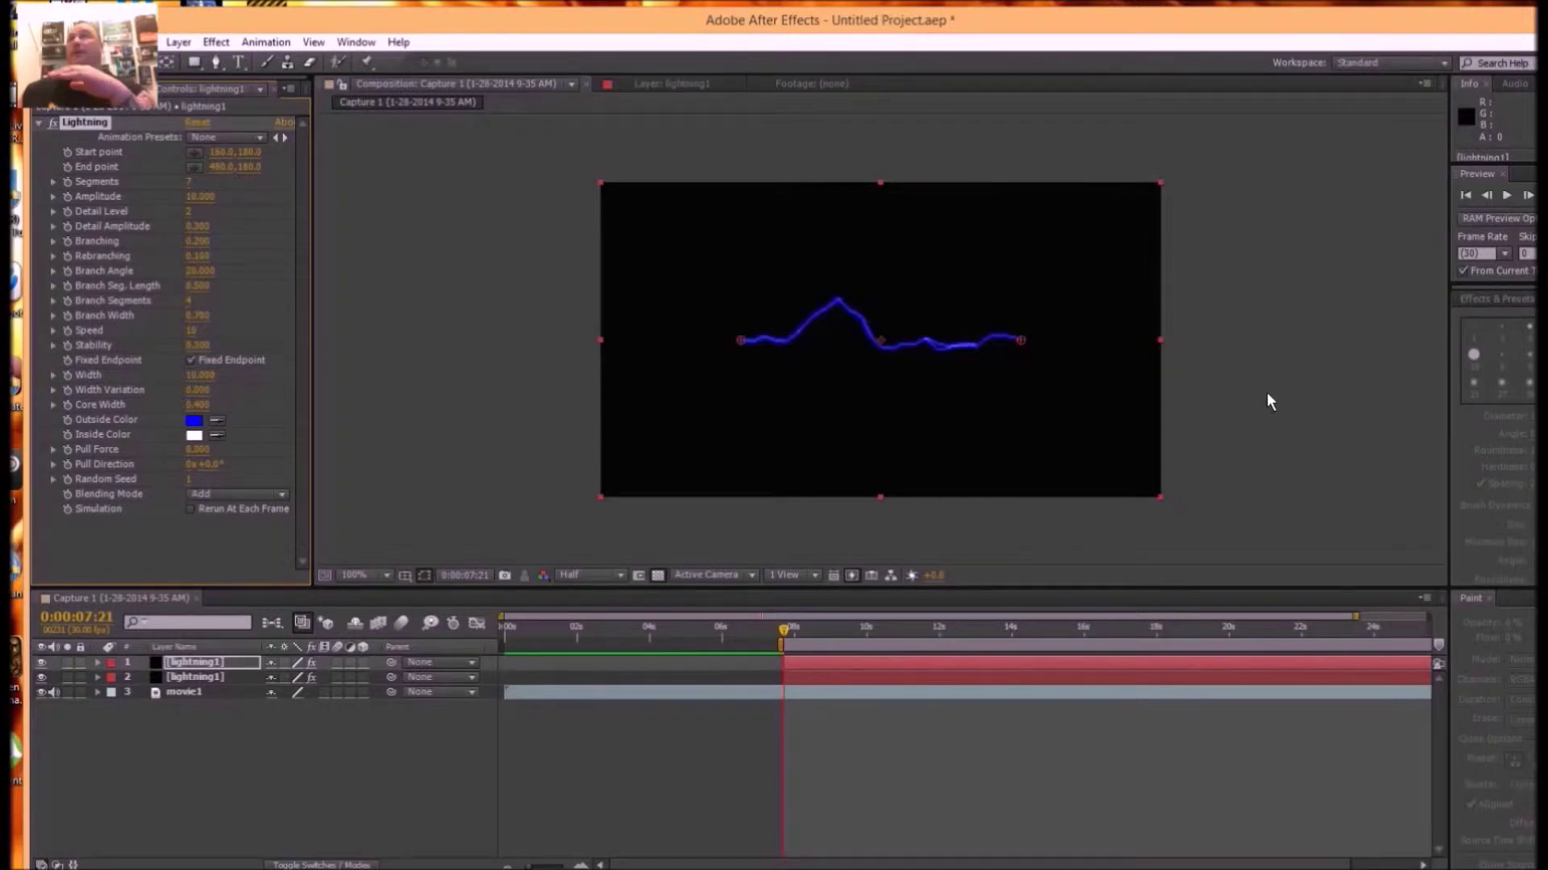
pyautogui.click(350, 661)
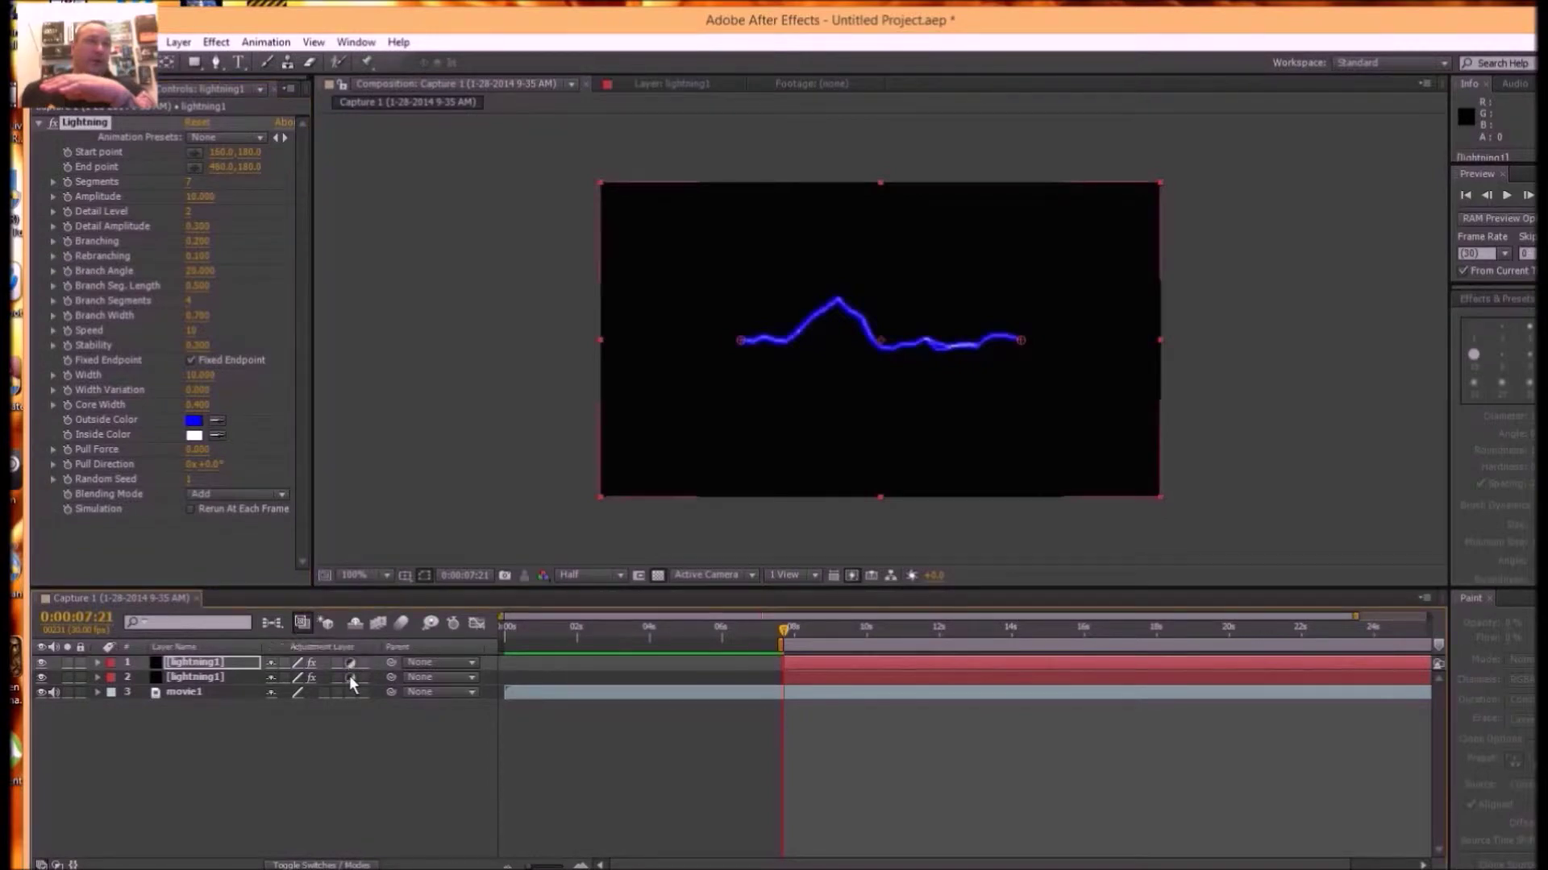
# - Make the second layer an adjustment layer and pin the top bolt to the hand (start 45,161; end 21,227)
pyautogui.click(349, 677)
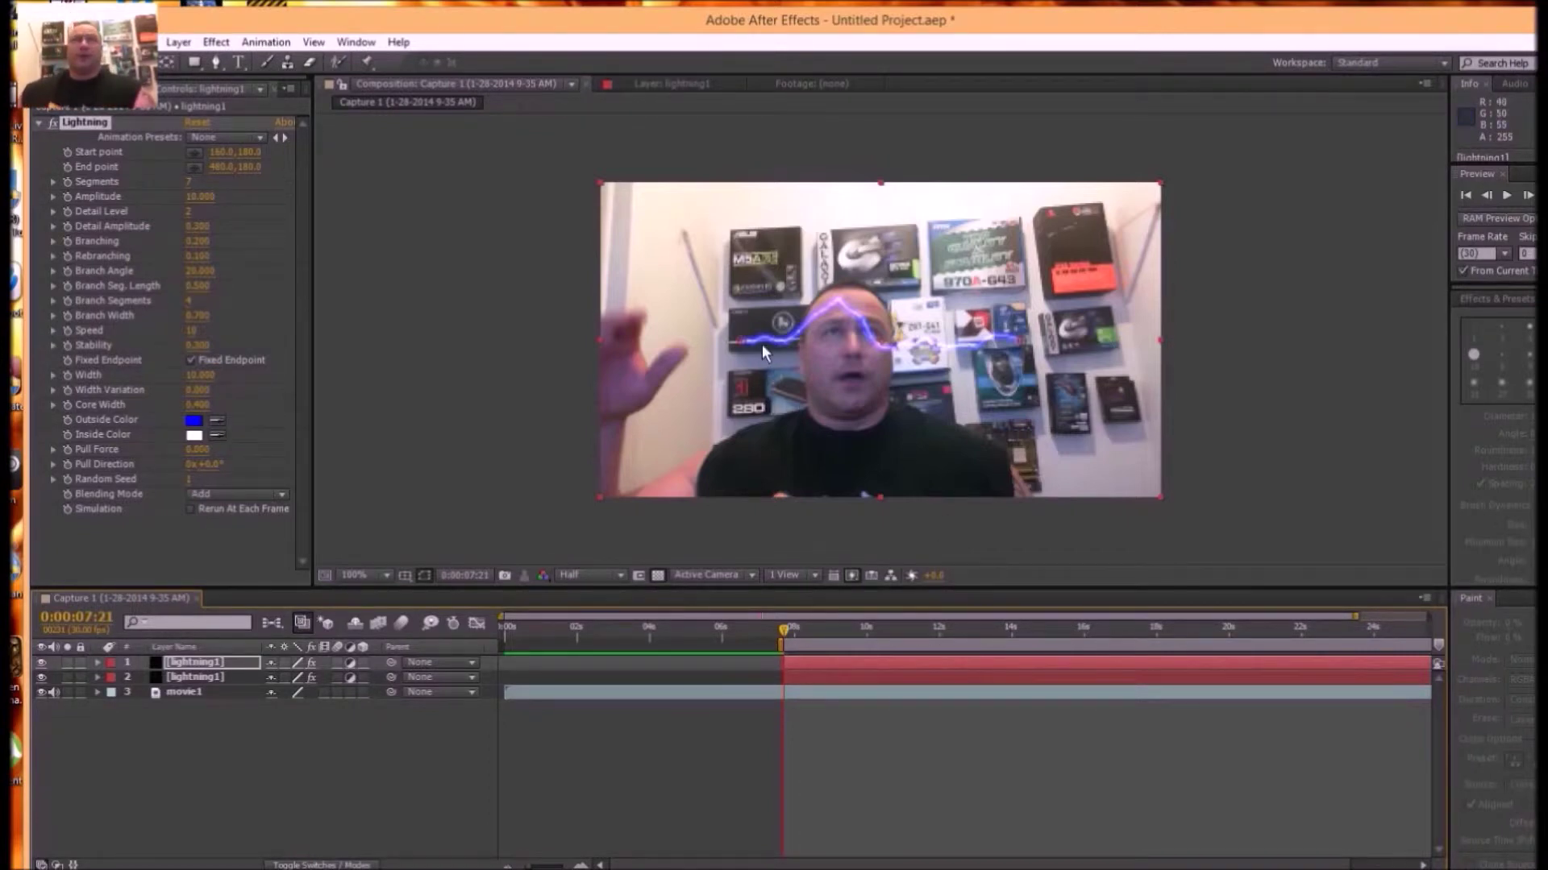
pyautogui.moveTo(742, 340); pyautogui.dragTo(641, 326)
pyautogui.moveTo(1026, 345); pyautogui.dragTo(622, 386)
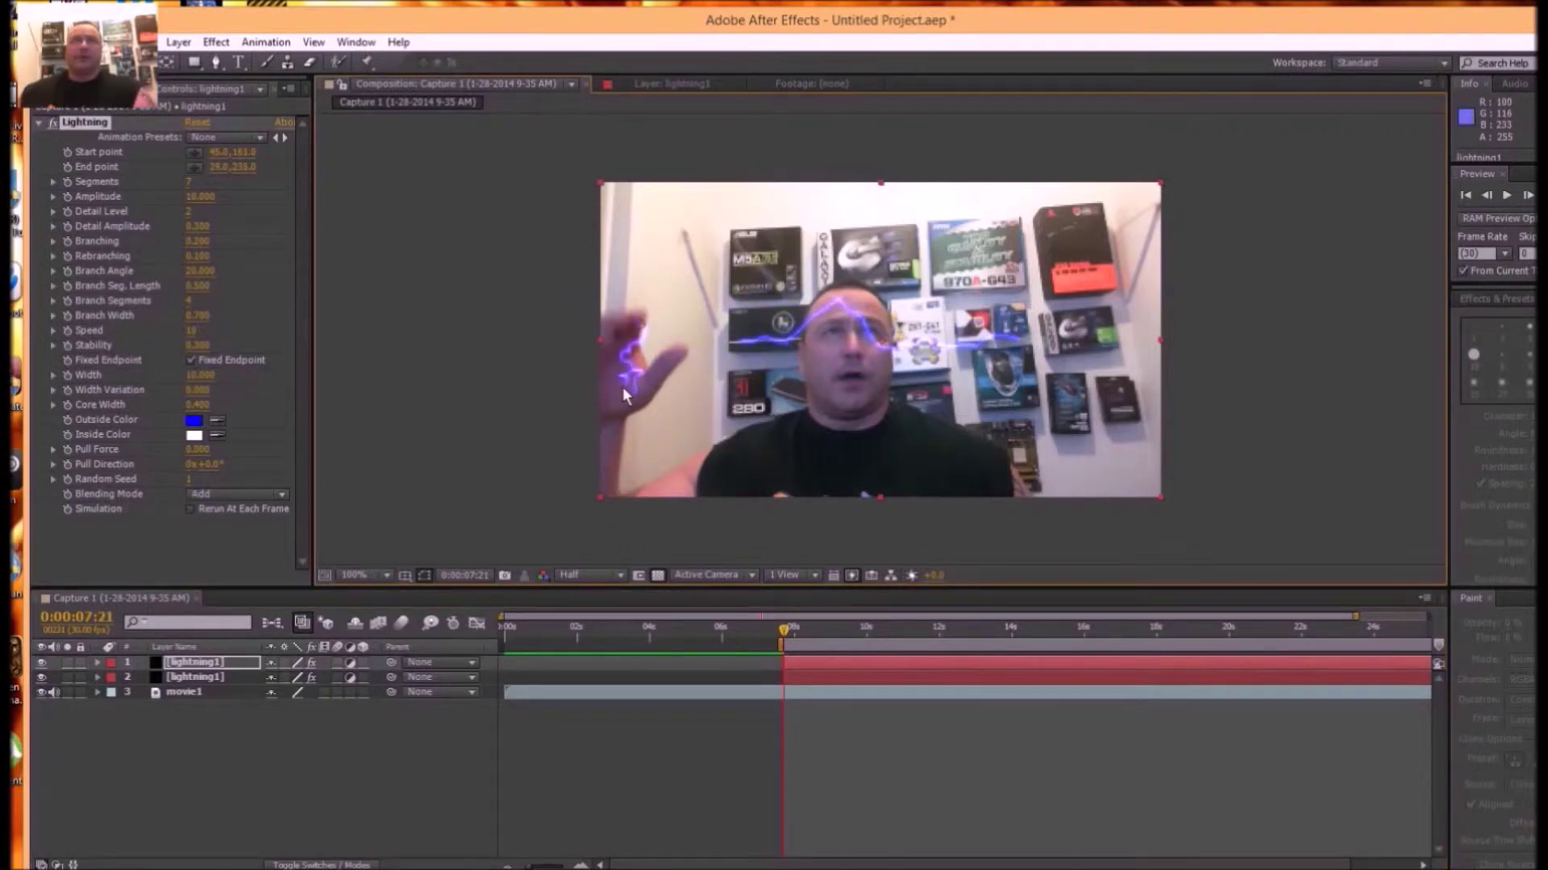
pyautogui.click(479, 486)
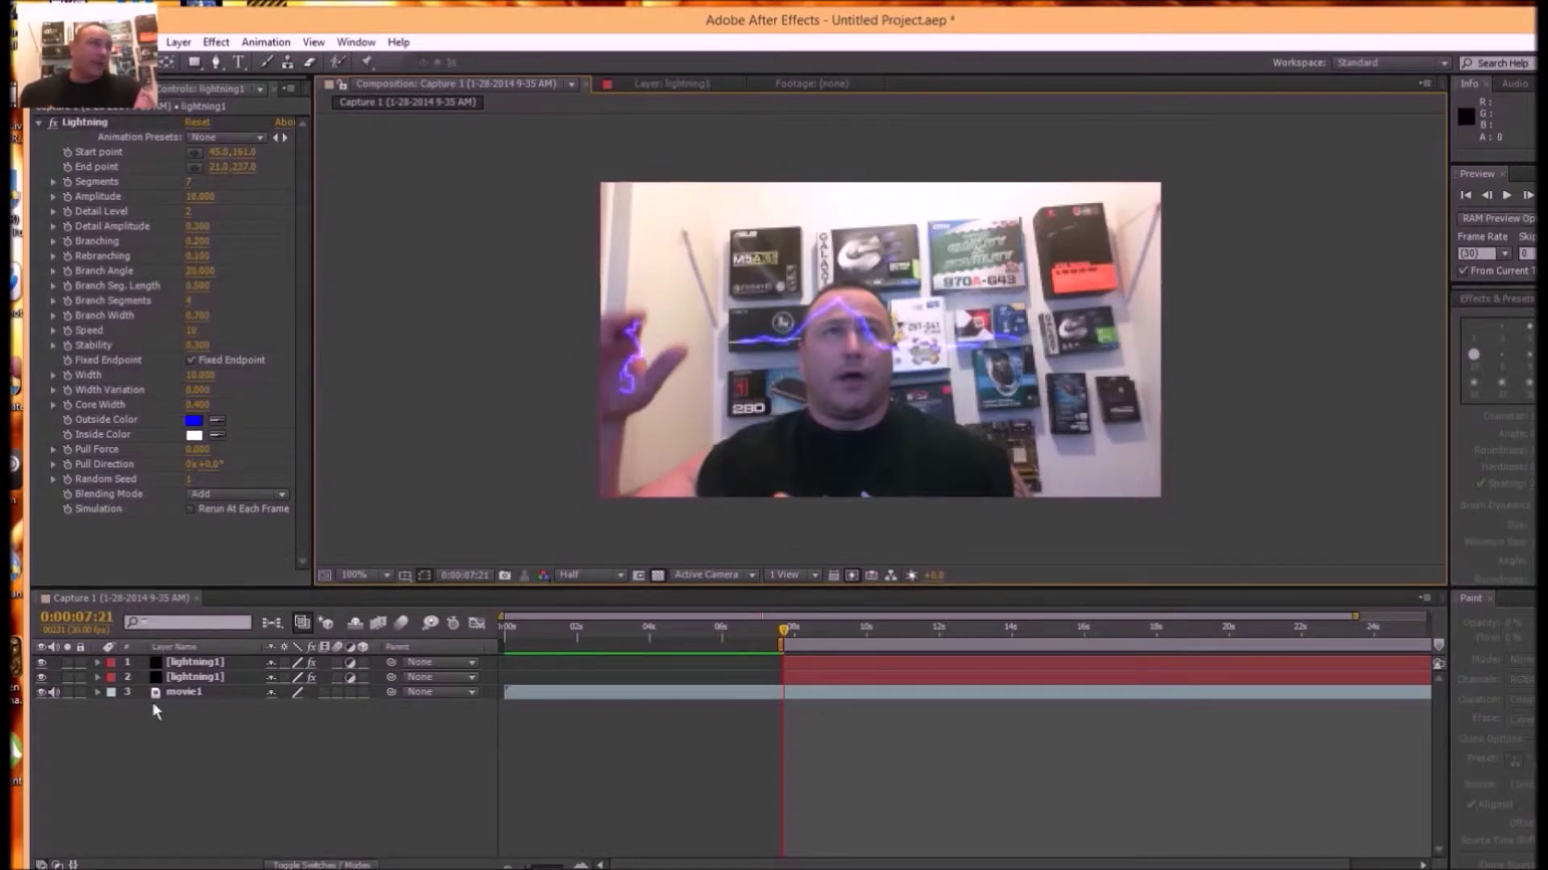
# - Expand layer 2's Lightning effect and drag its start to 90,195 and end to 15,172
pyautogui.click(97, 677)
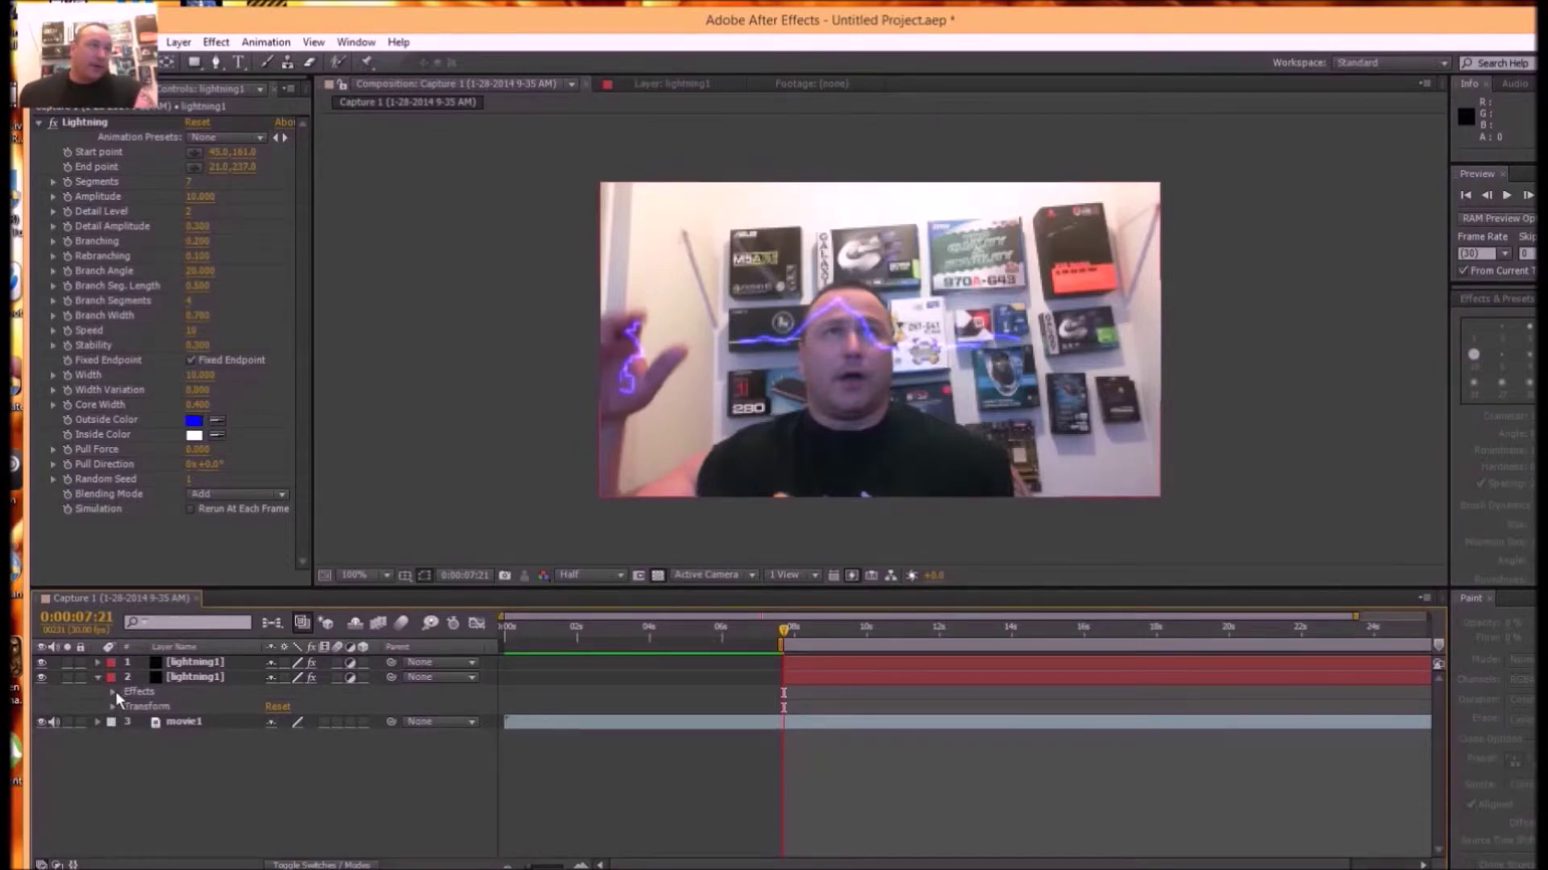
pyautogui.click(112, 691)
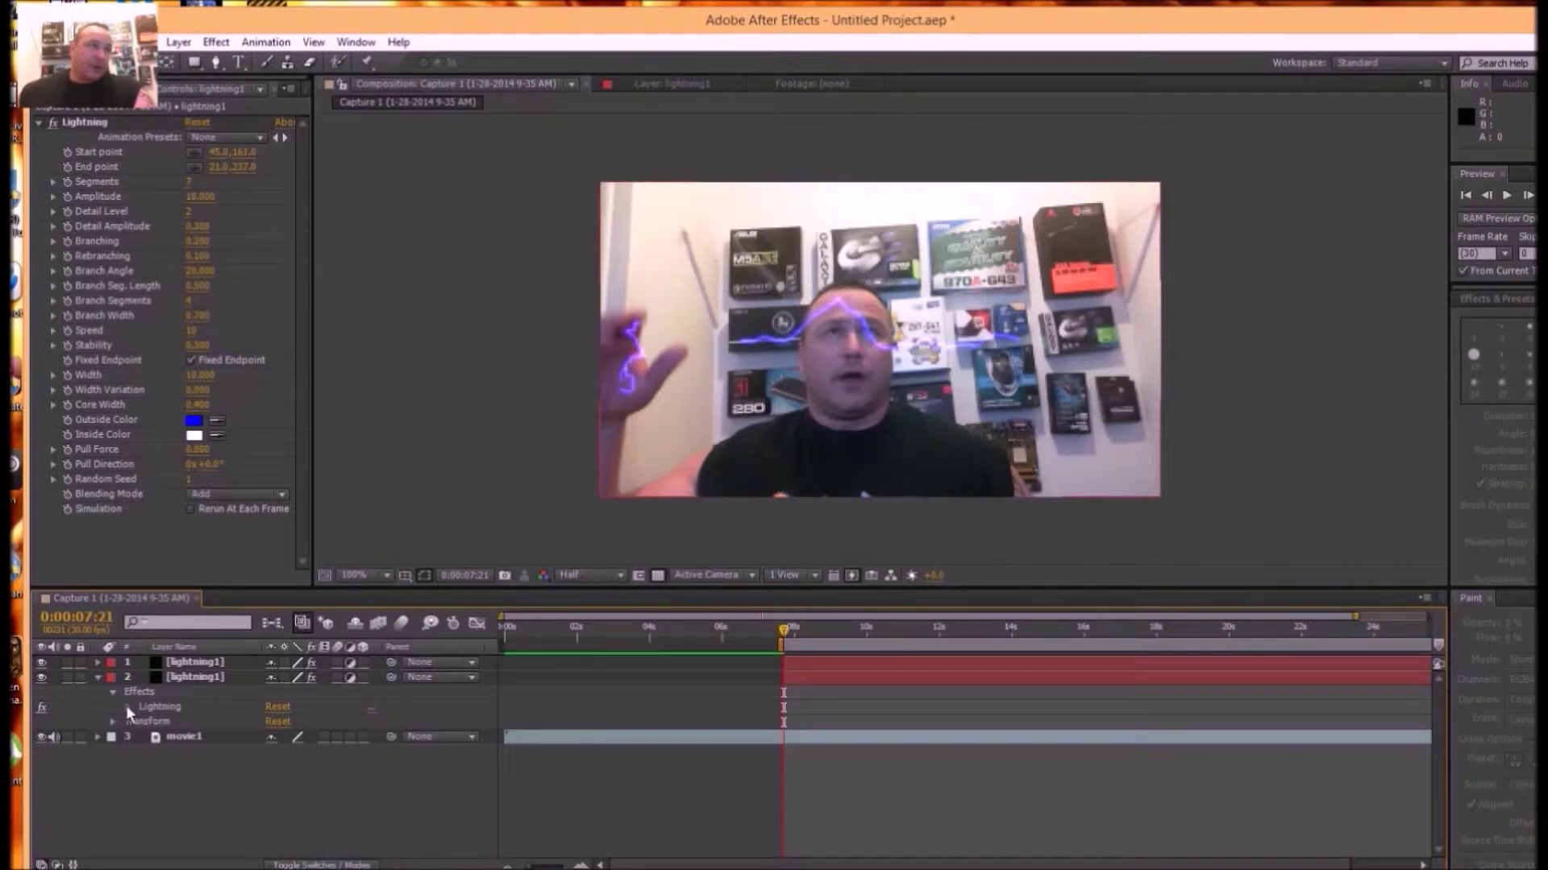
pyautogui.click(128, 707)
pyautogui.click(197, 675)
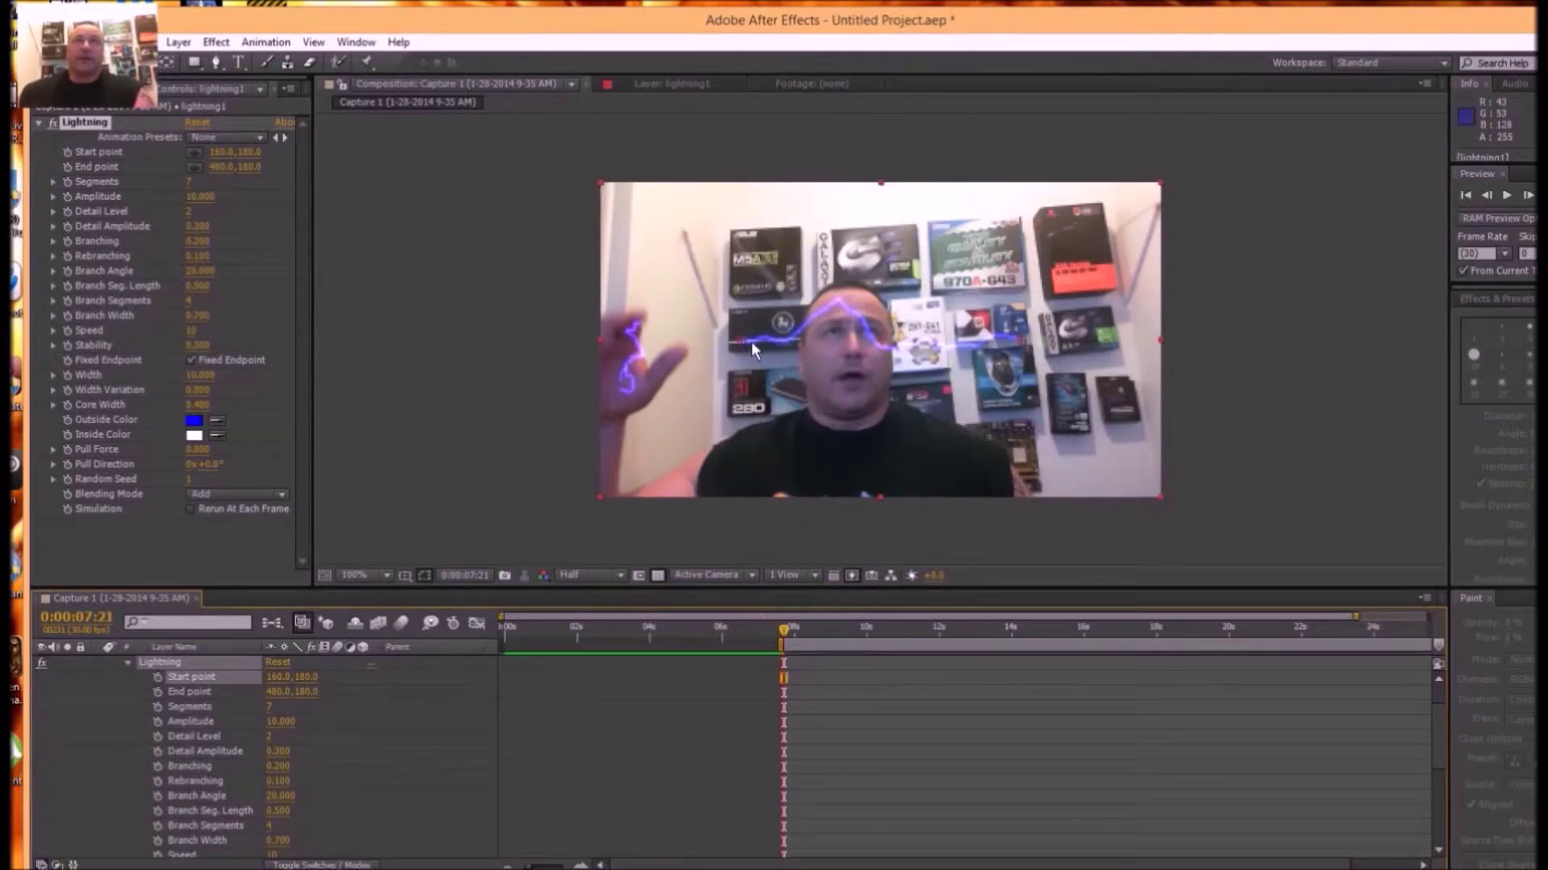
pyautogui.moveTo(743, 338); pyautogui.dragTo(681, 353)
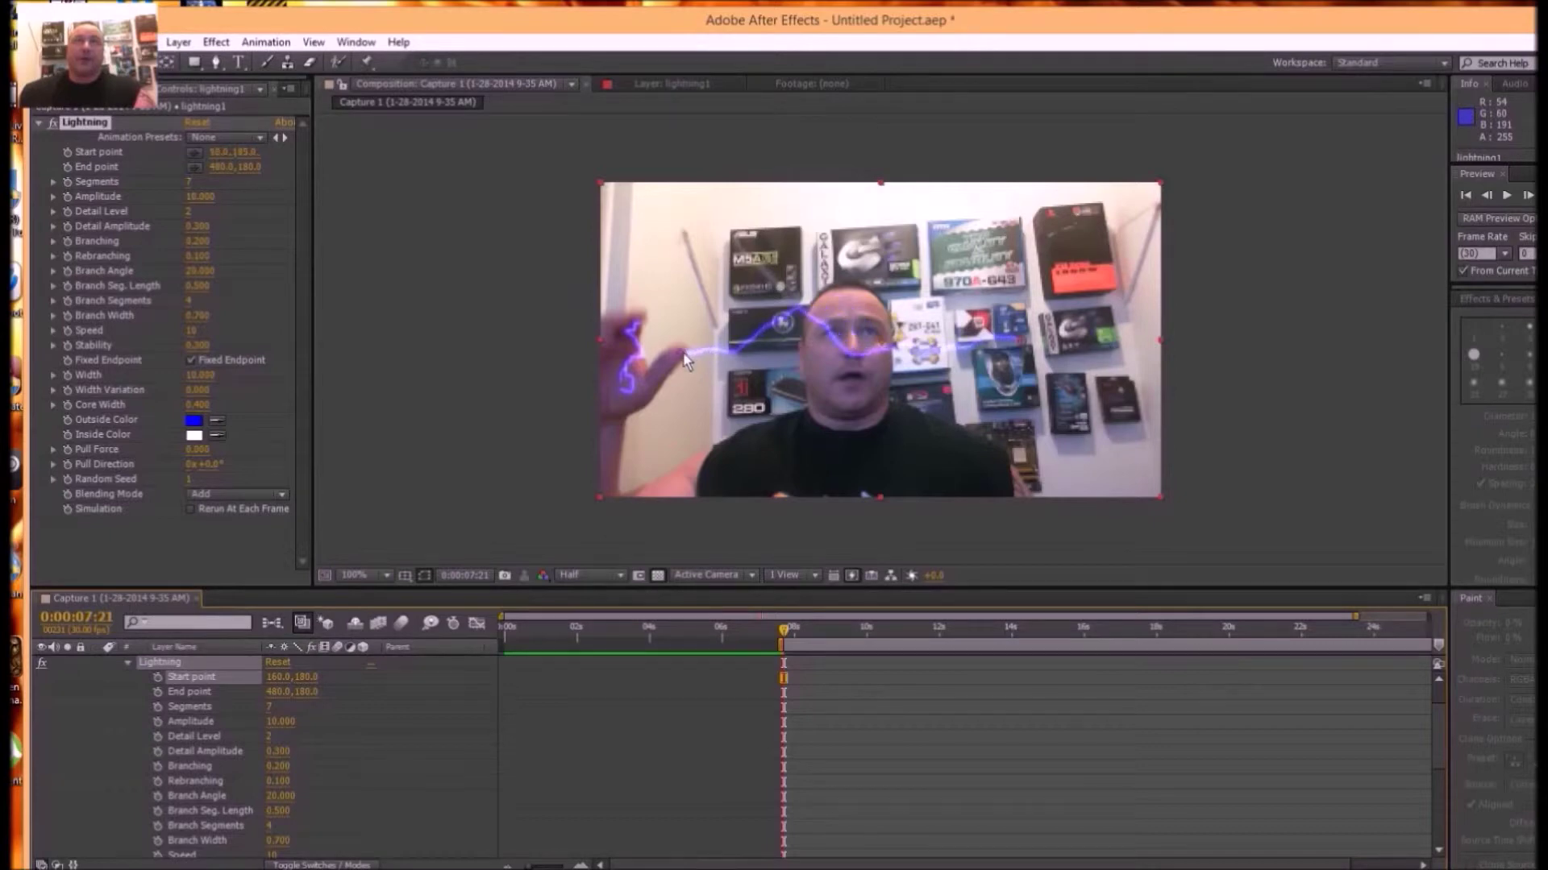
pyautogui.moveTo(1019, 353); pyautogui.dragTo(613, 334)
pyautogui.click(457, 367)
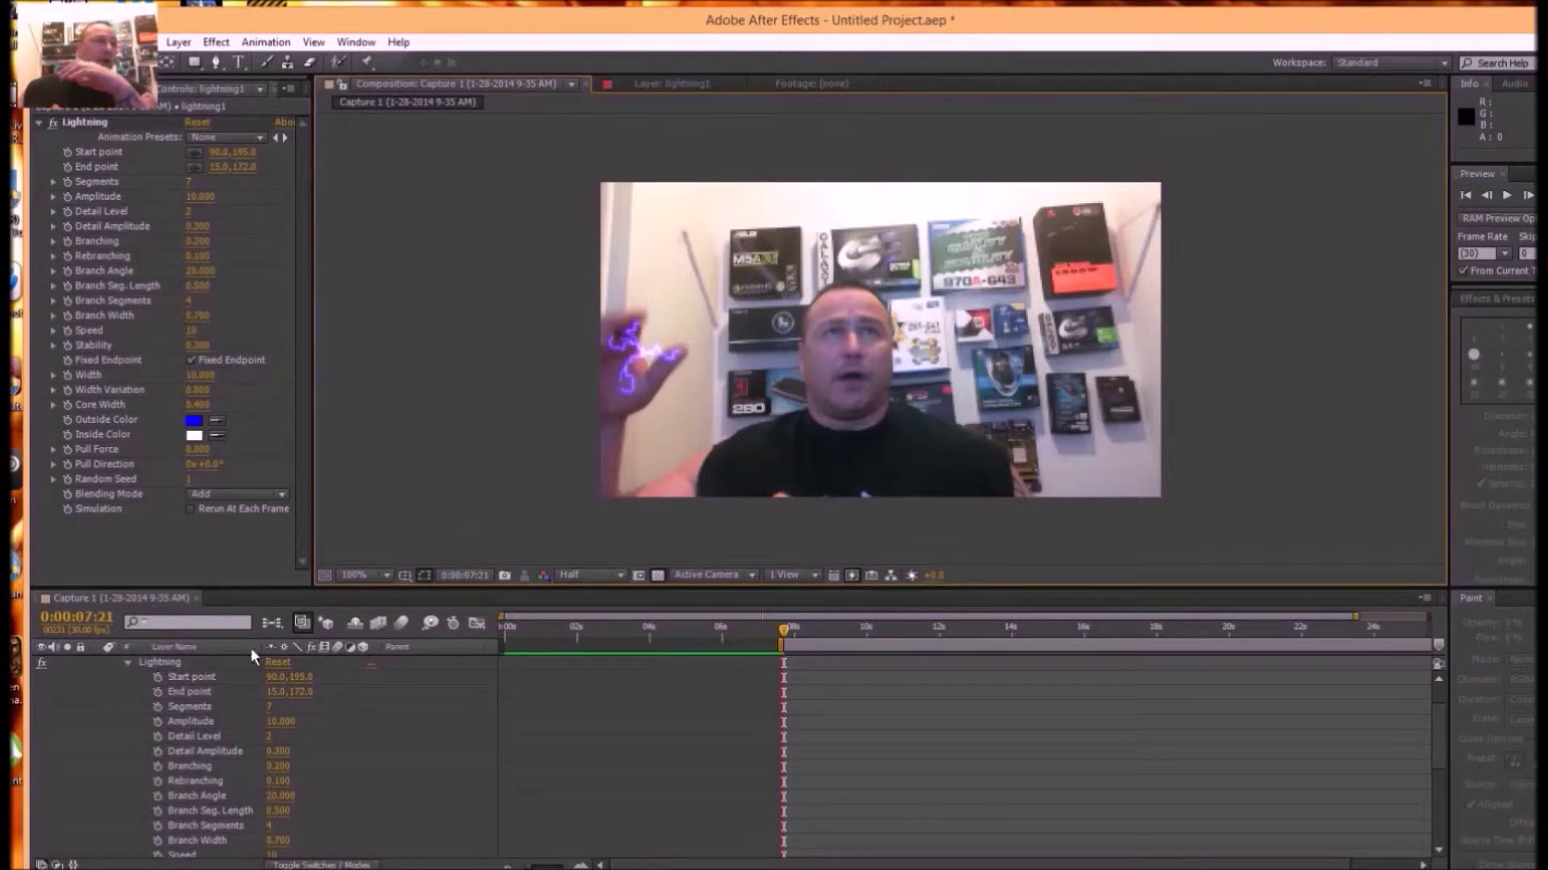
pyautogui.click(129, 660)
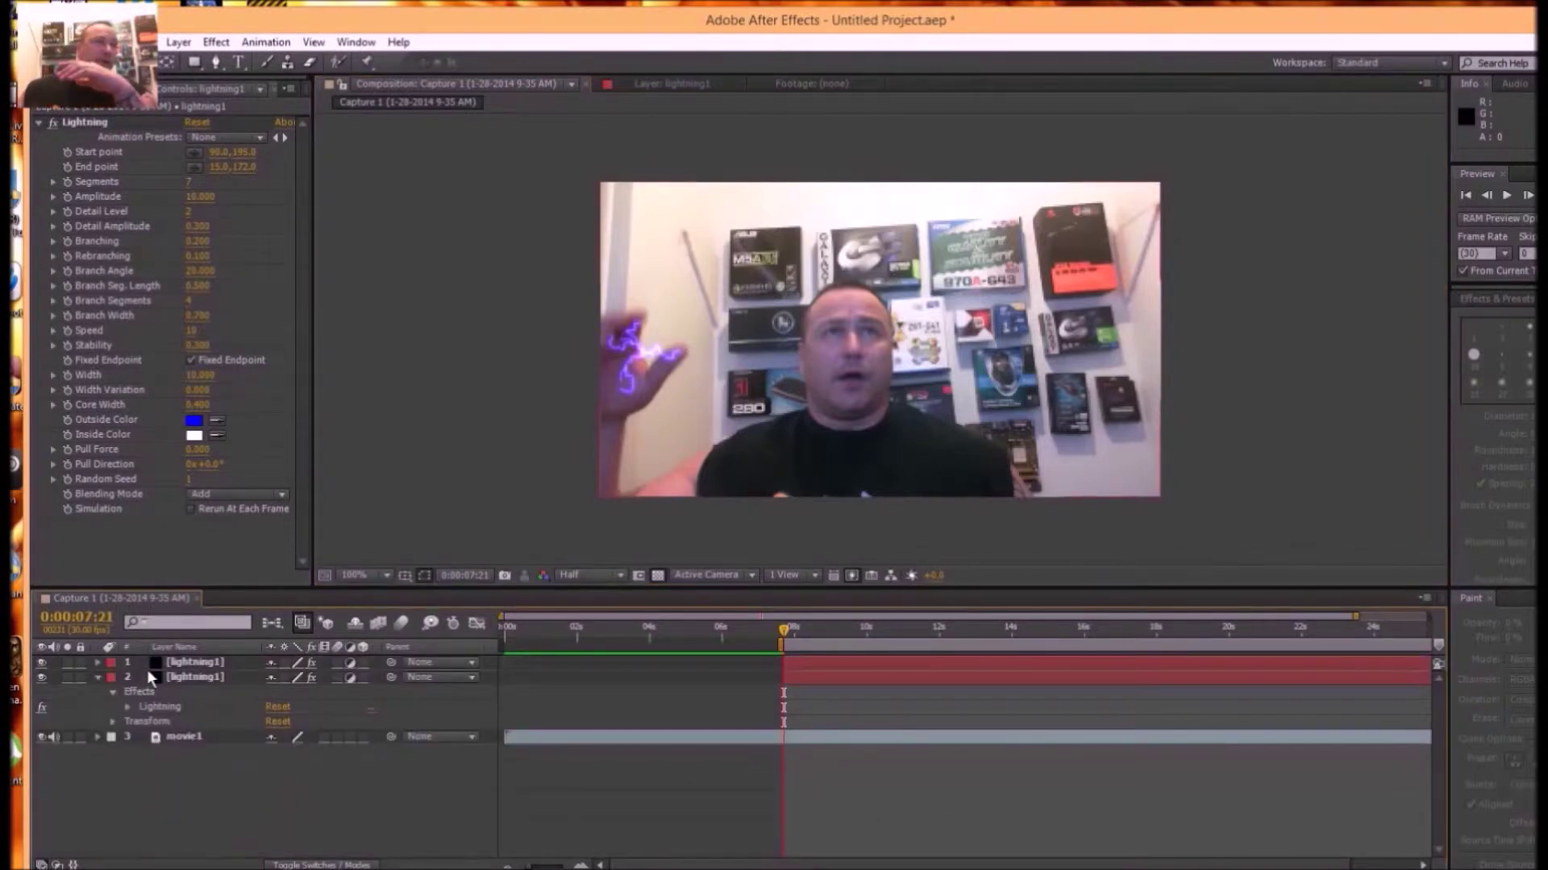
# - Rename the top duplicated lightning1 layer to lightning2
pyautogui.click(211, 662)
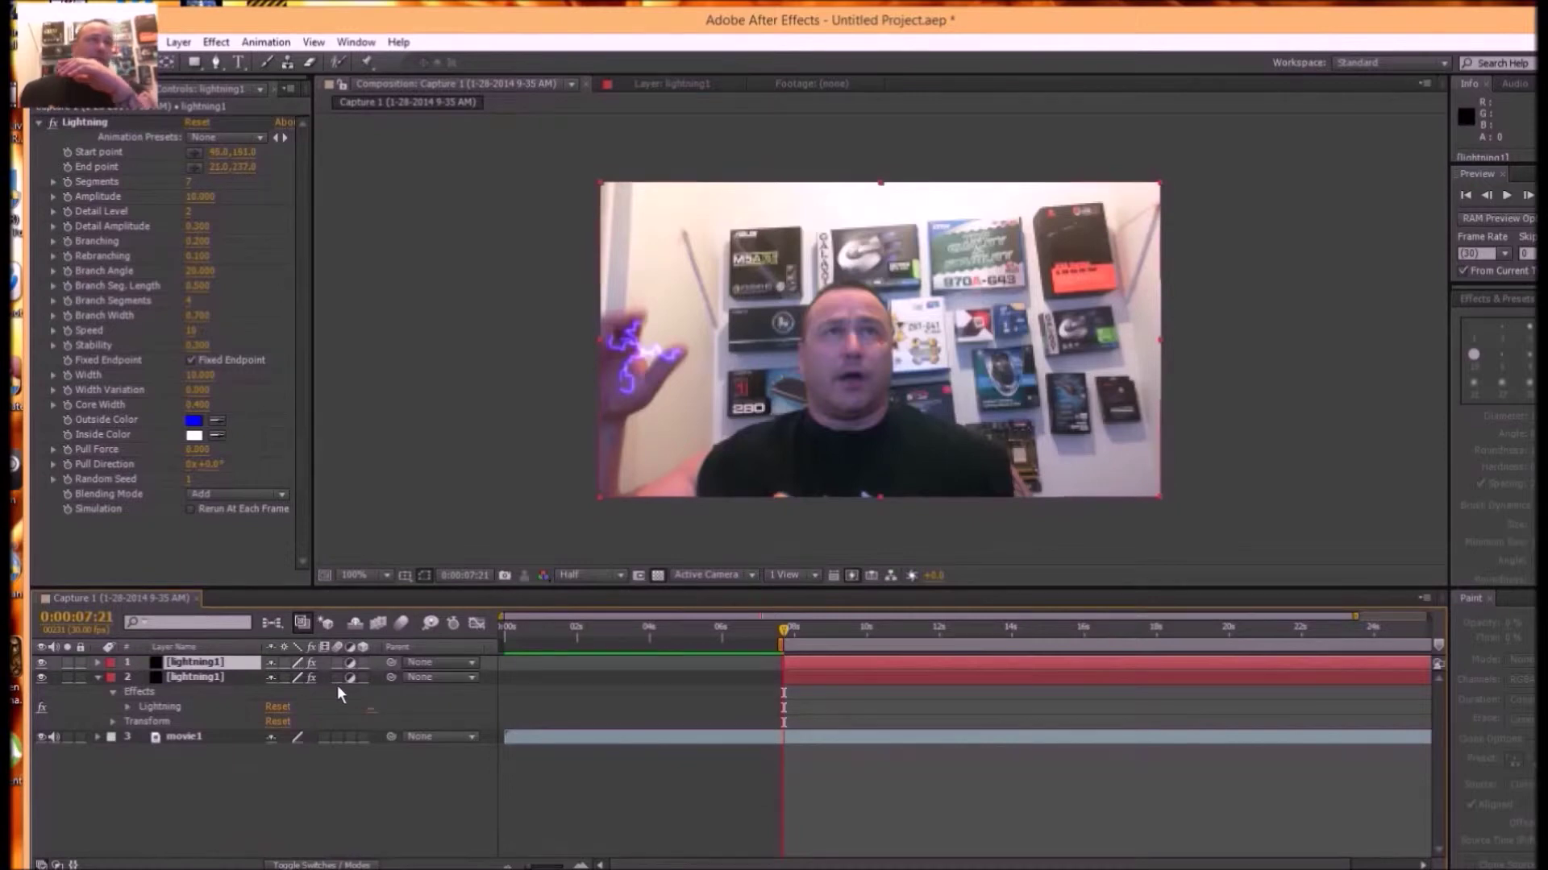
pyautogui.click(220, 666)
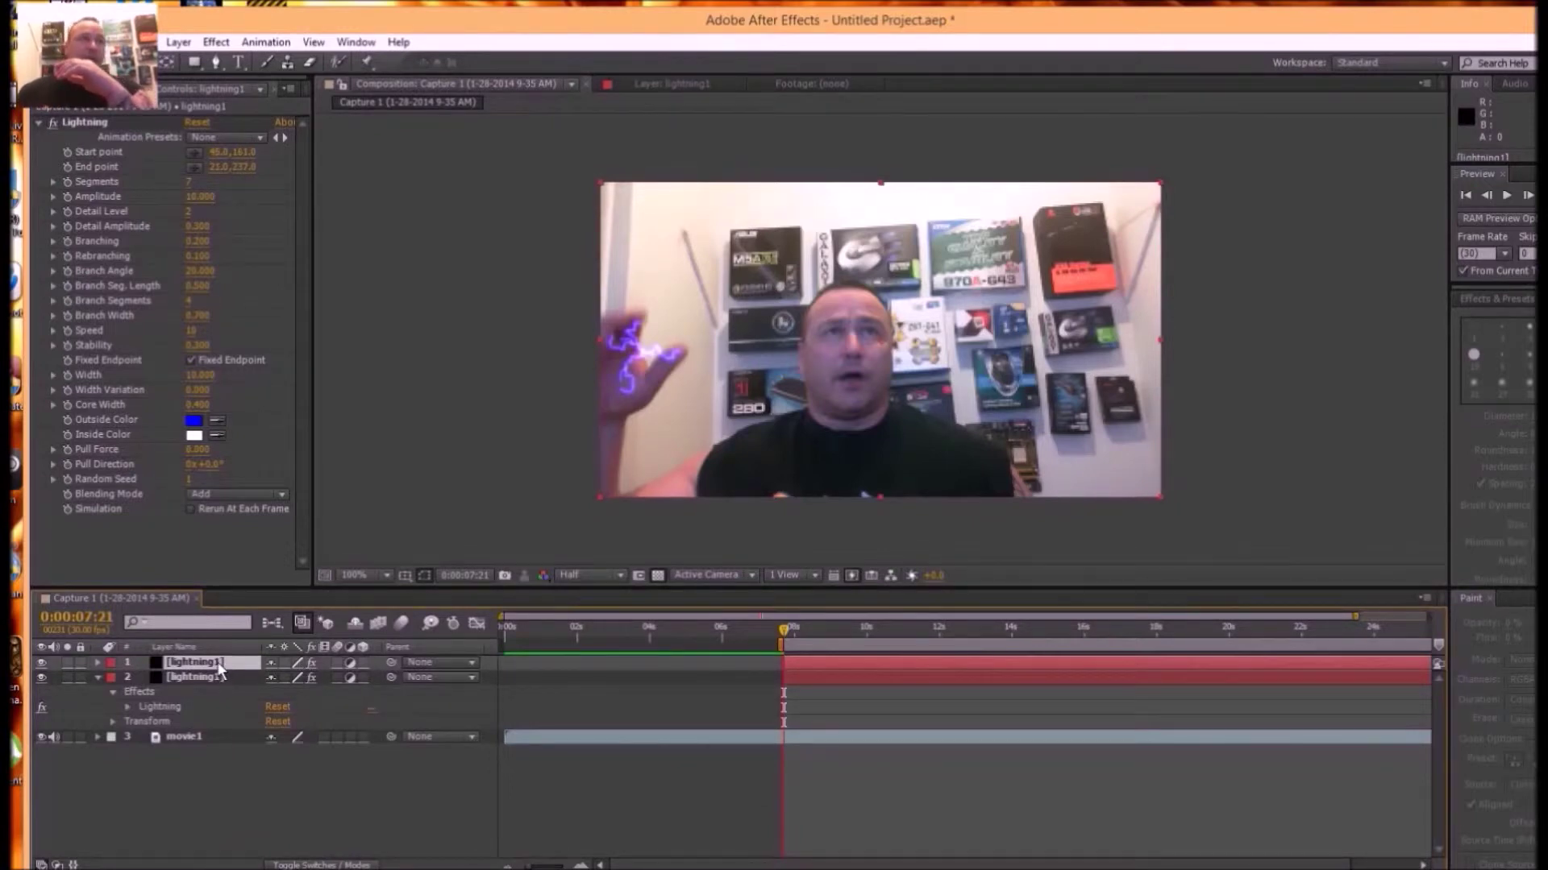
pyautogui.rightClick(219, 666)
pyautogui.click(288, 649)
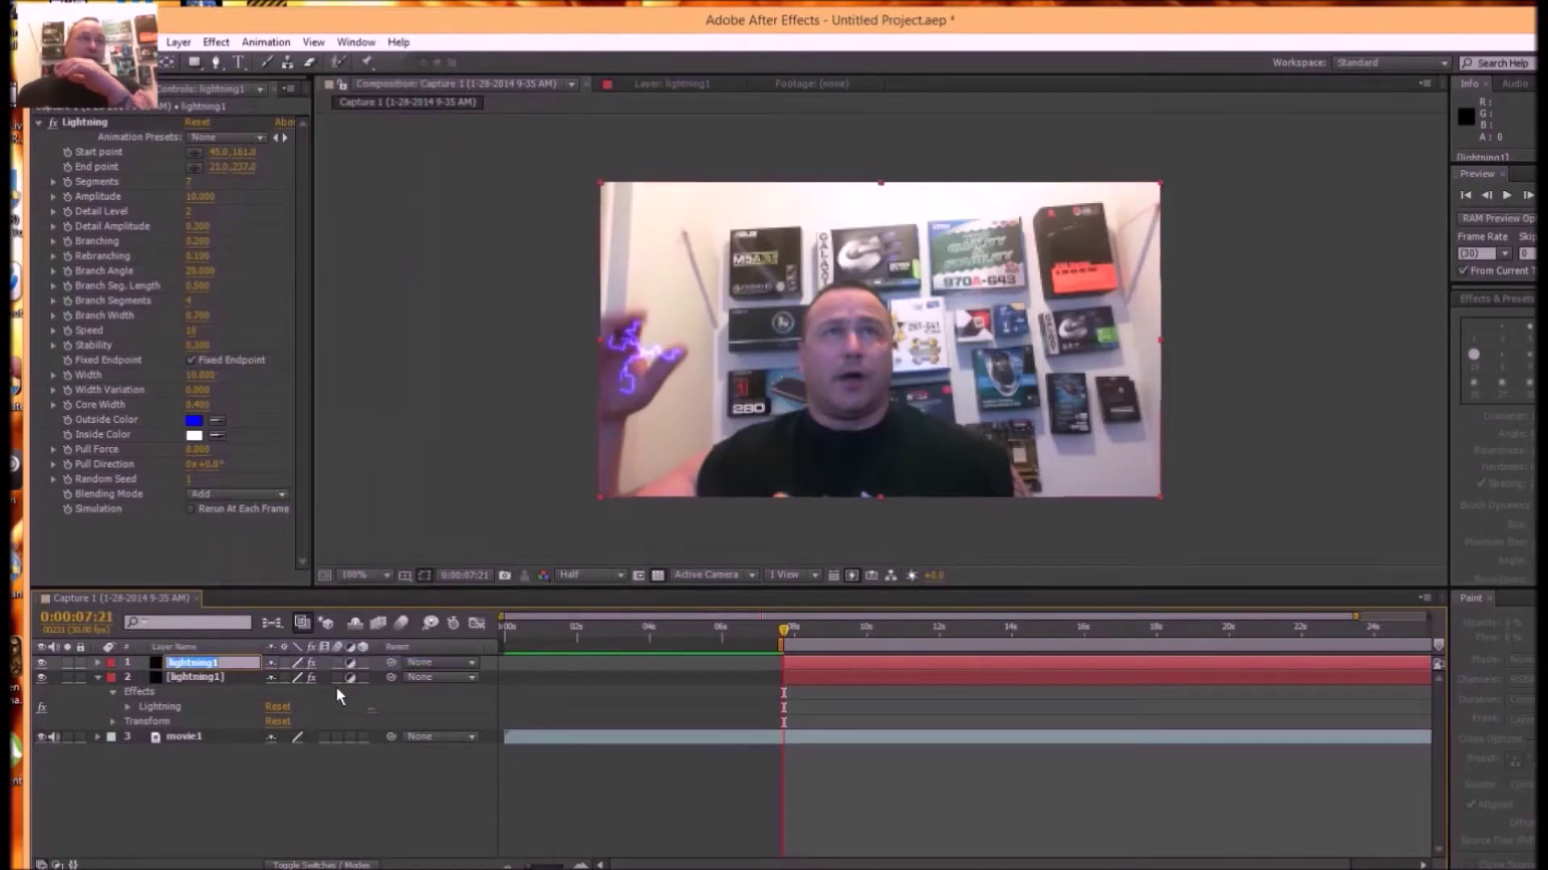
pyautogui.click(230, 667)
pyautogui.press('BackSpace')
pyautogui.write('2')
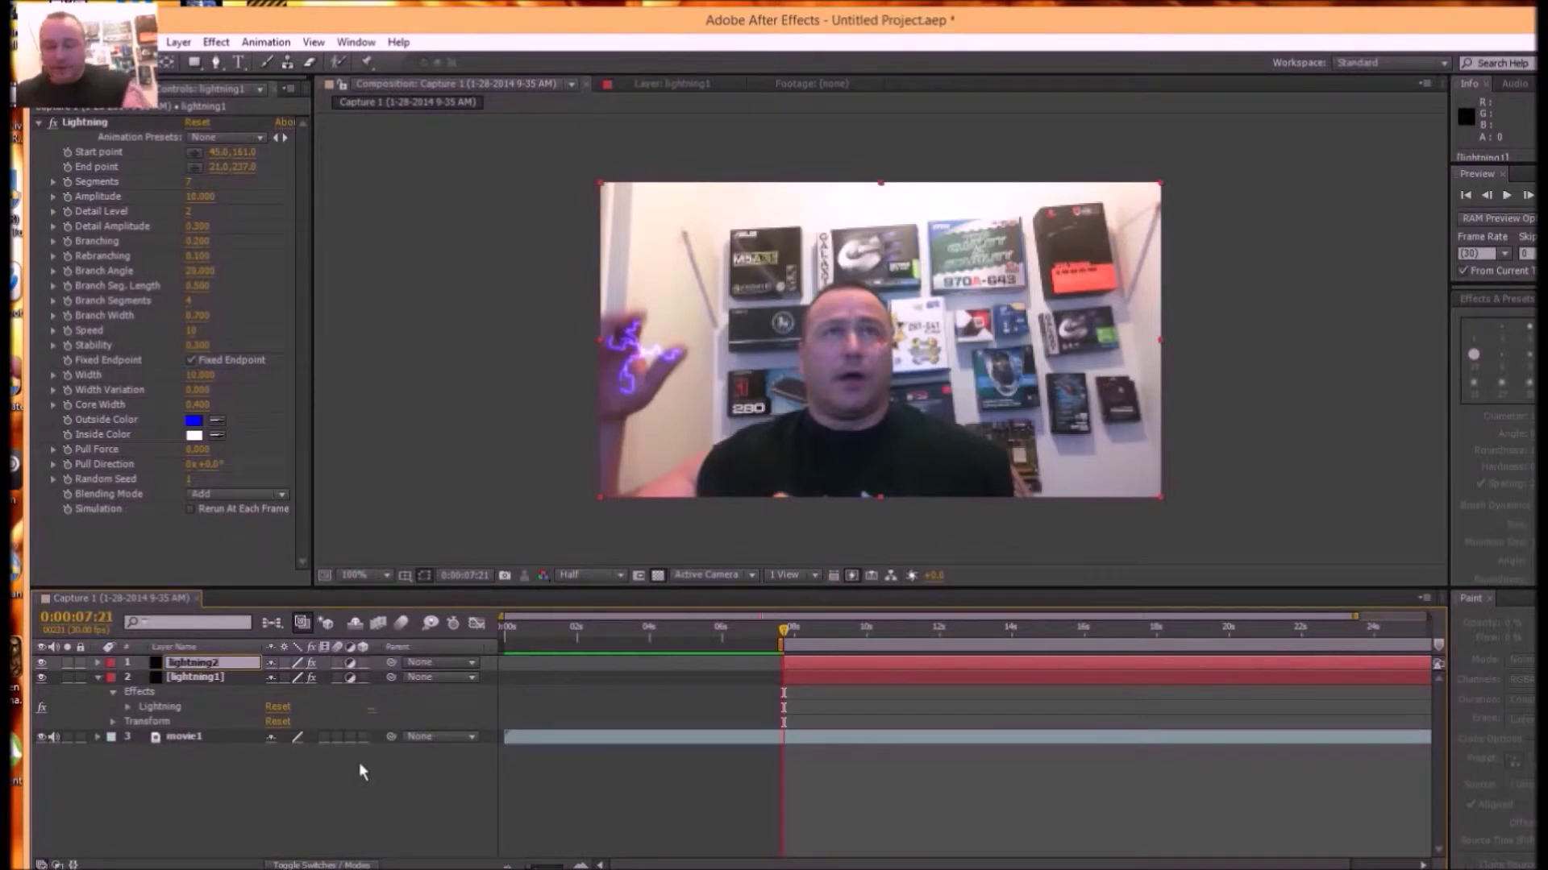
pyautogui.click(390, 800)
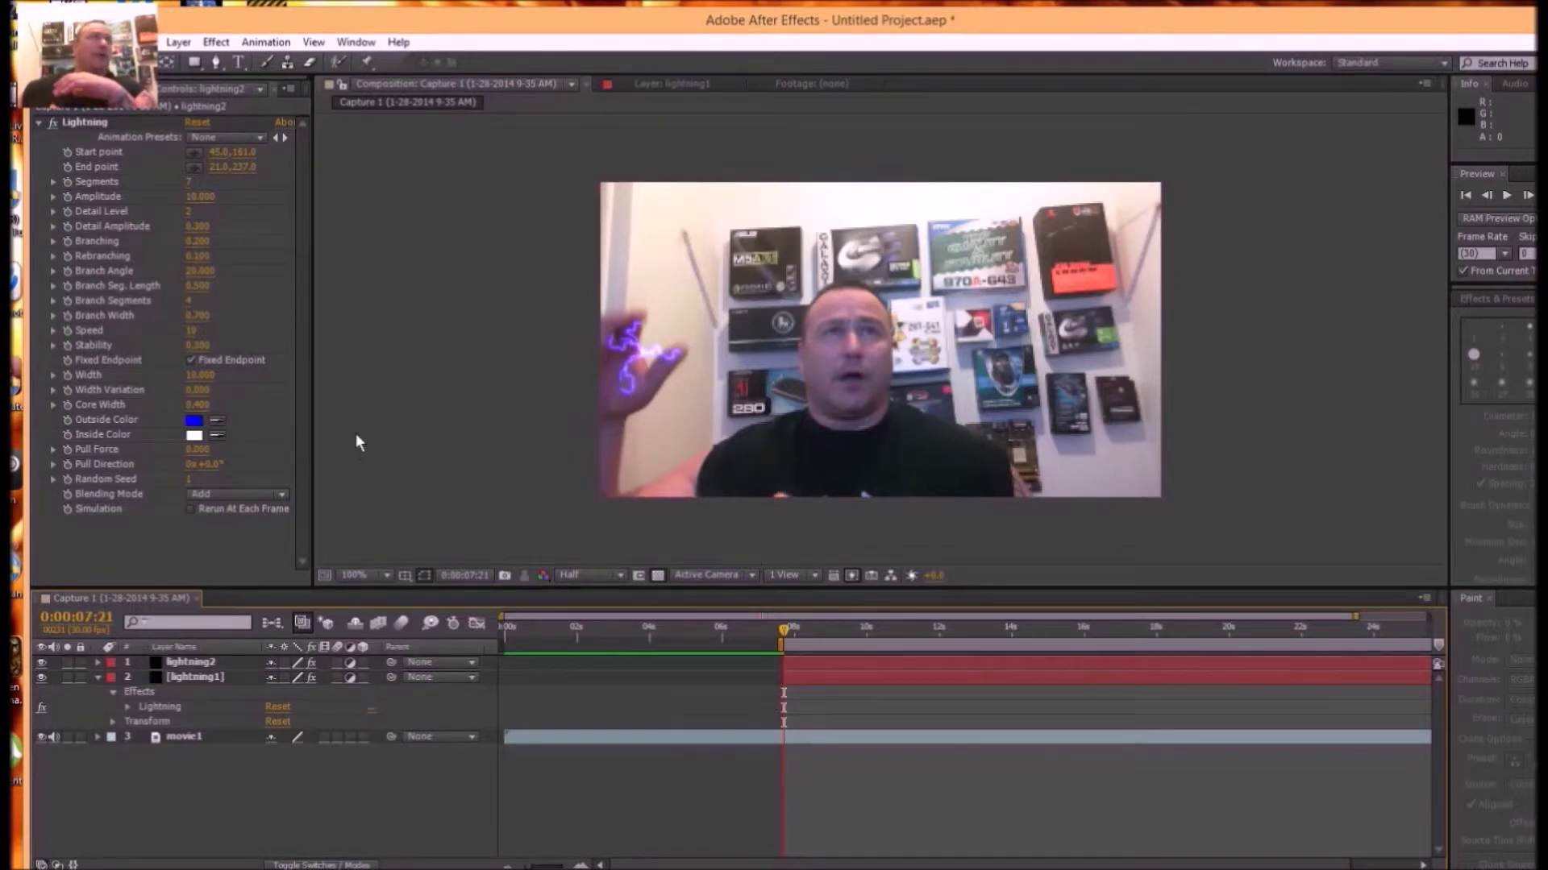
# - Show lightning2's then lightning1's Lightning effect settings, and step forward to 0:00:07:22
pyautogui.click(807, 666)
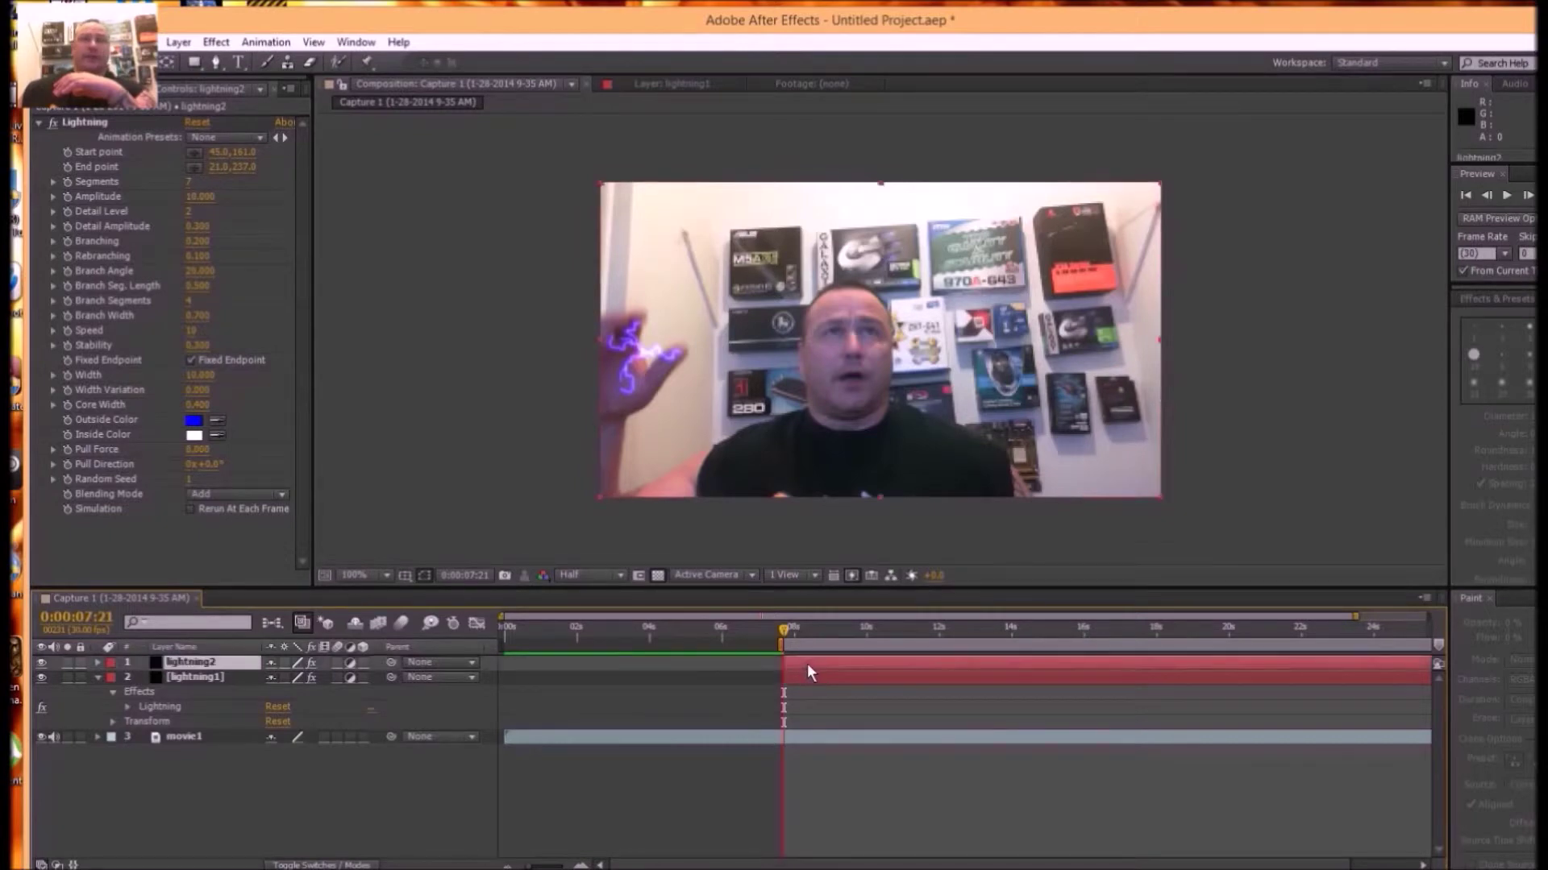
pyautogui.click(66, 150)
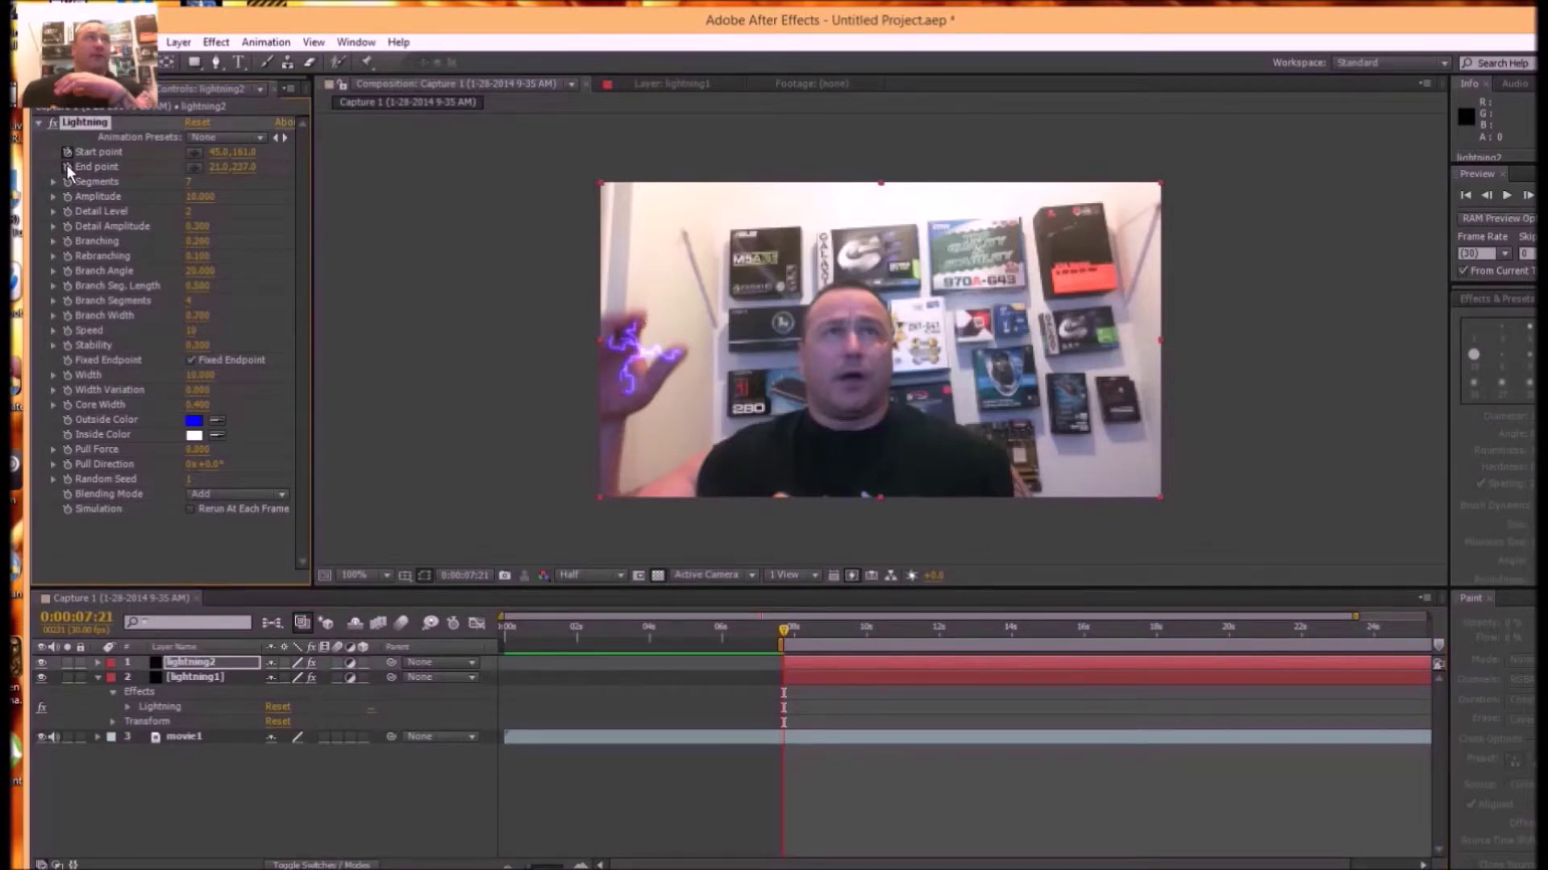
pyautogui.click(851, 677)
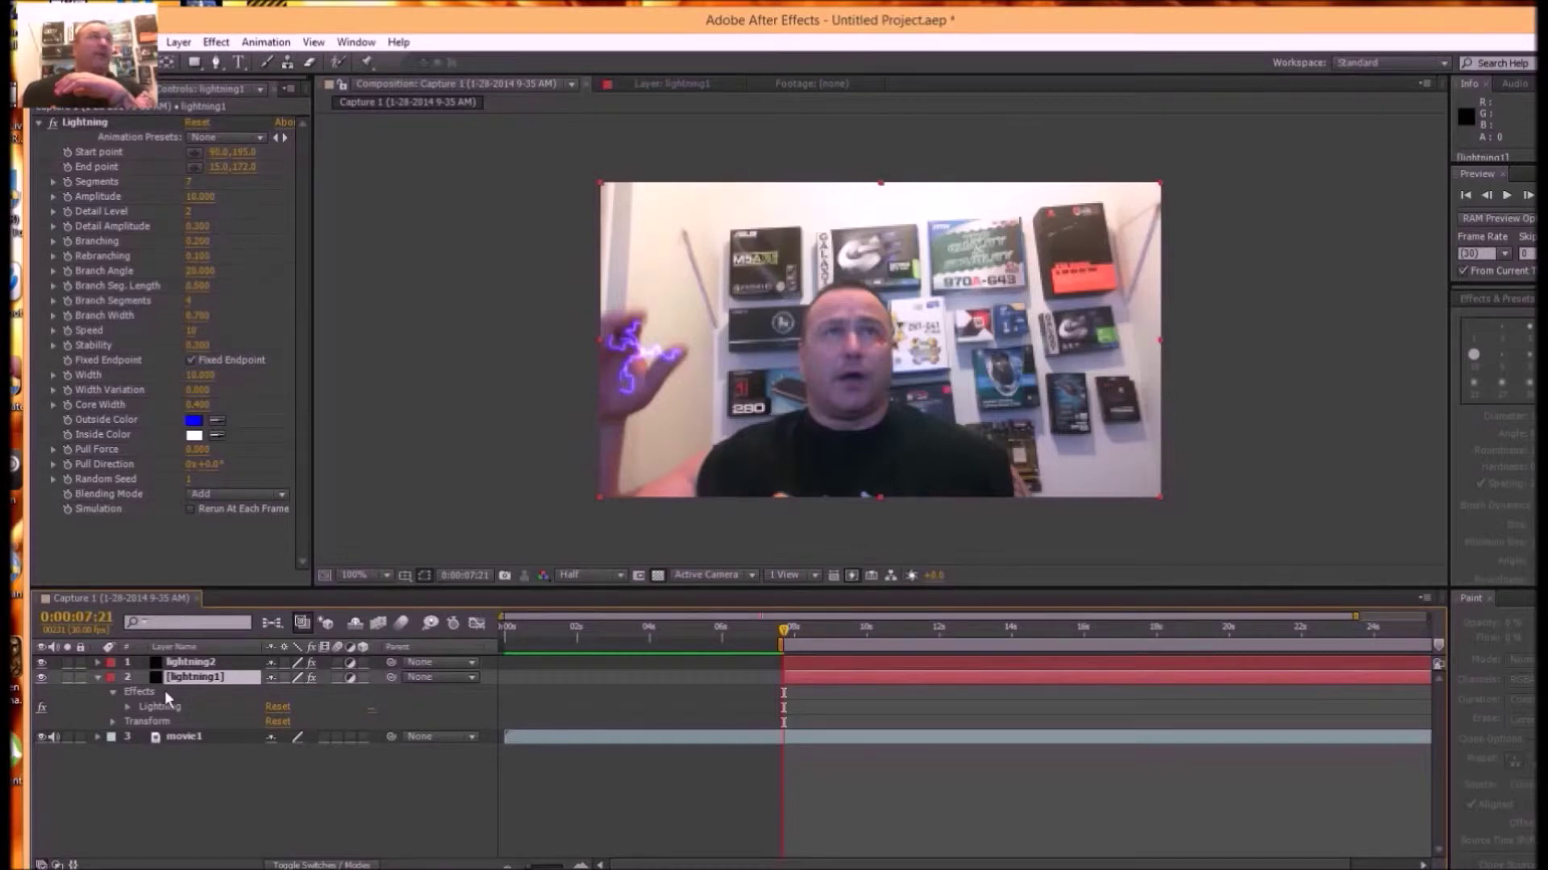
pyautogui.click(69, 154)
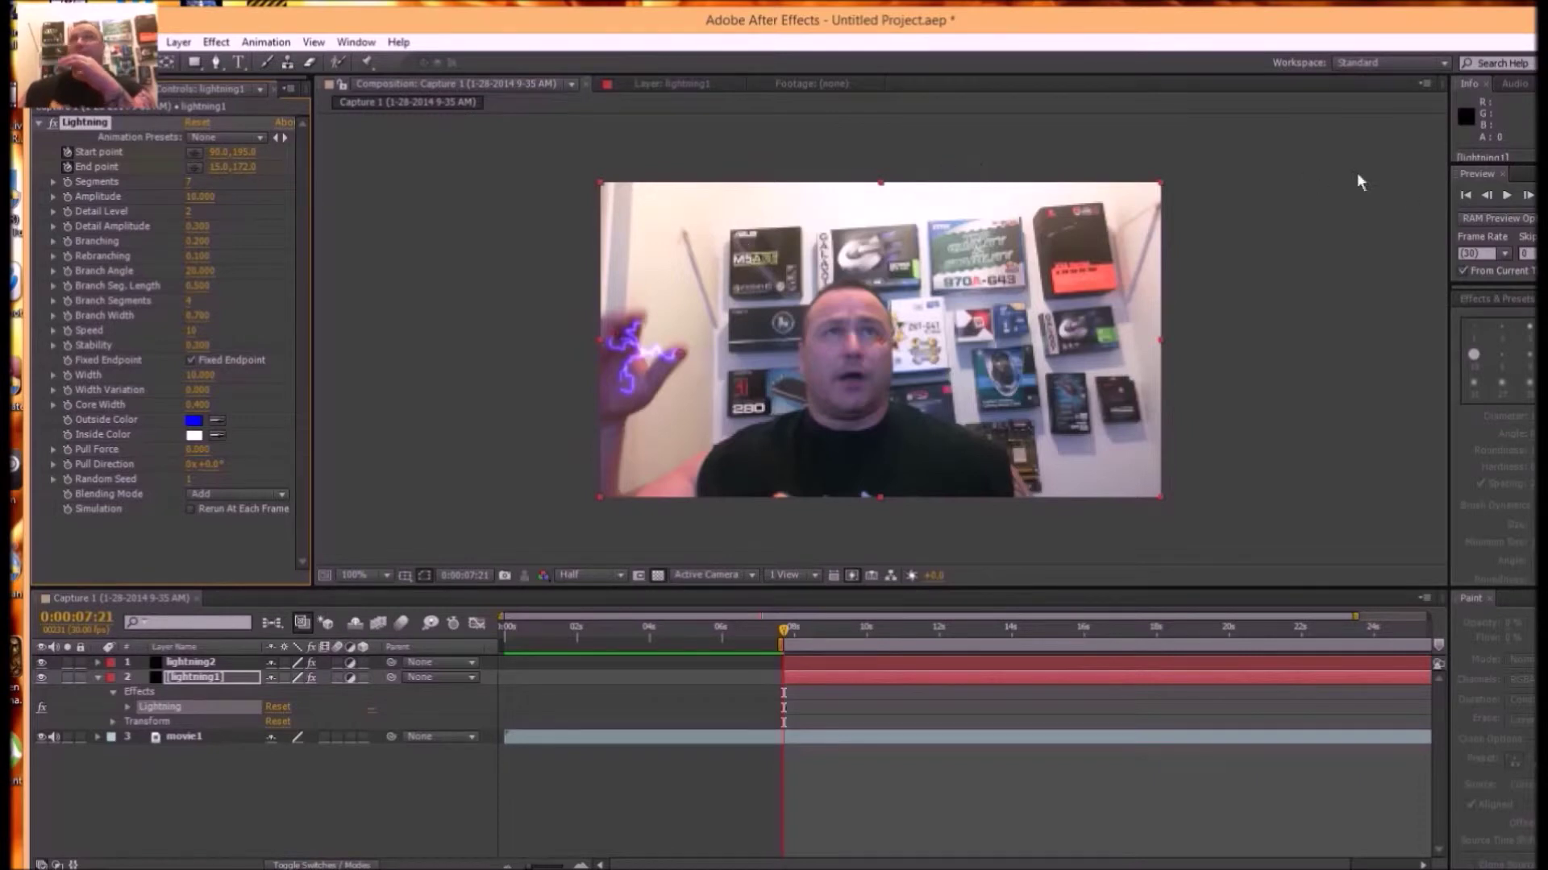
pyautogui.click(1527, 196)
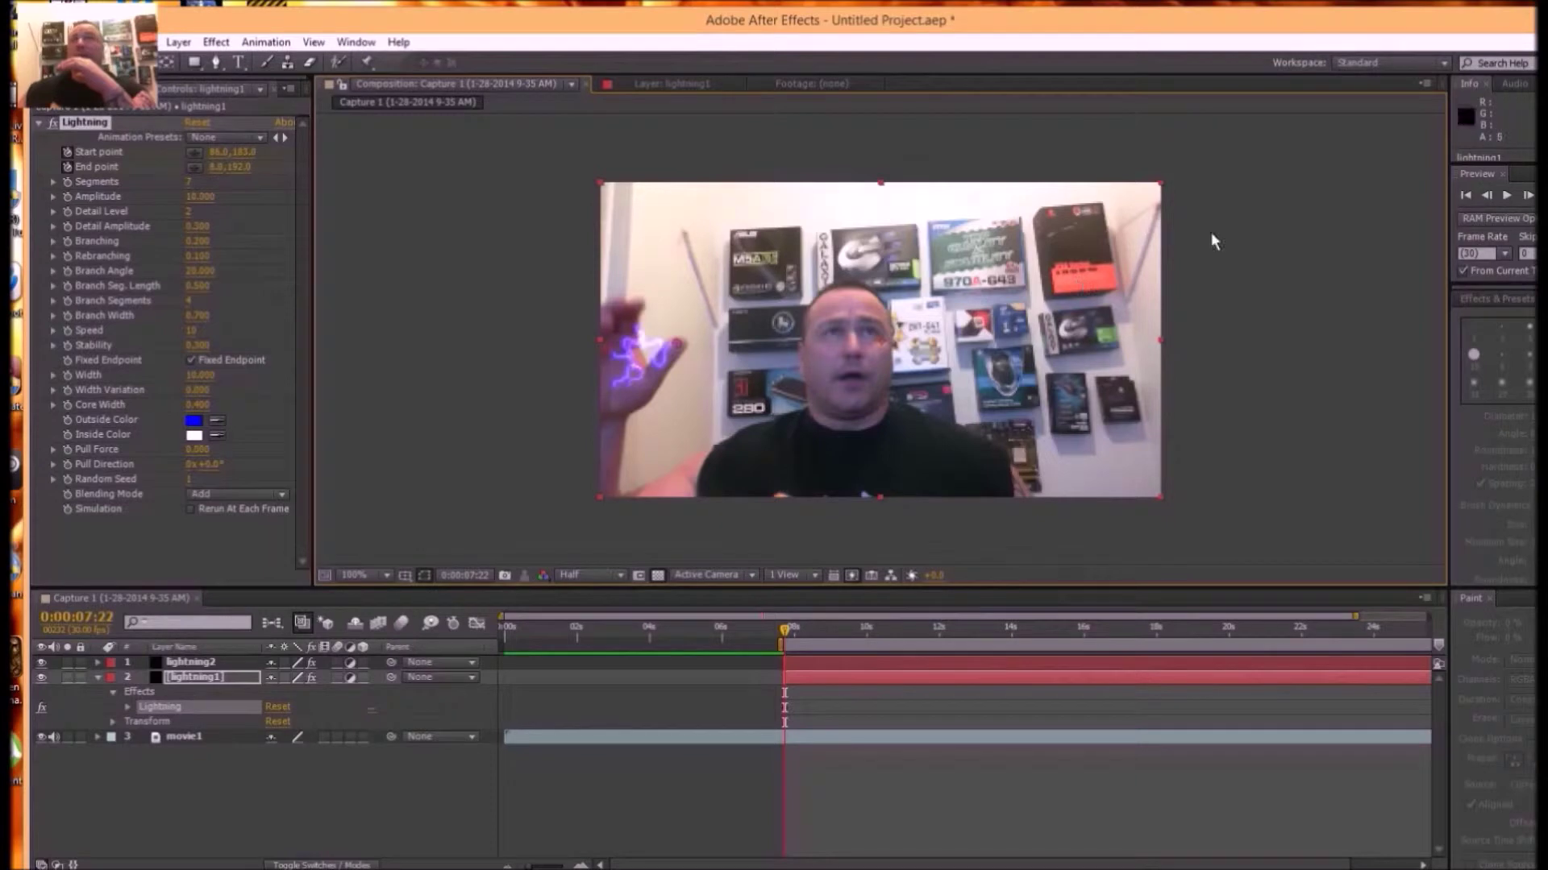
# - At 0:00:07:24, drag lightning1's bolt end point onto the fingers (about 8.0,124.0)
pyautogui.click(1527, 196)
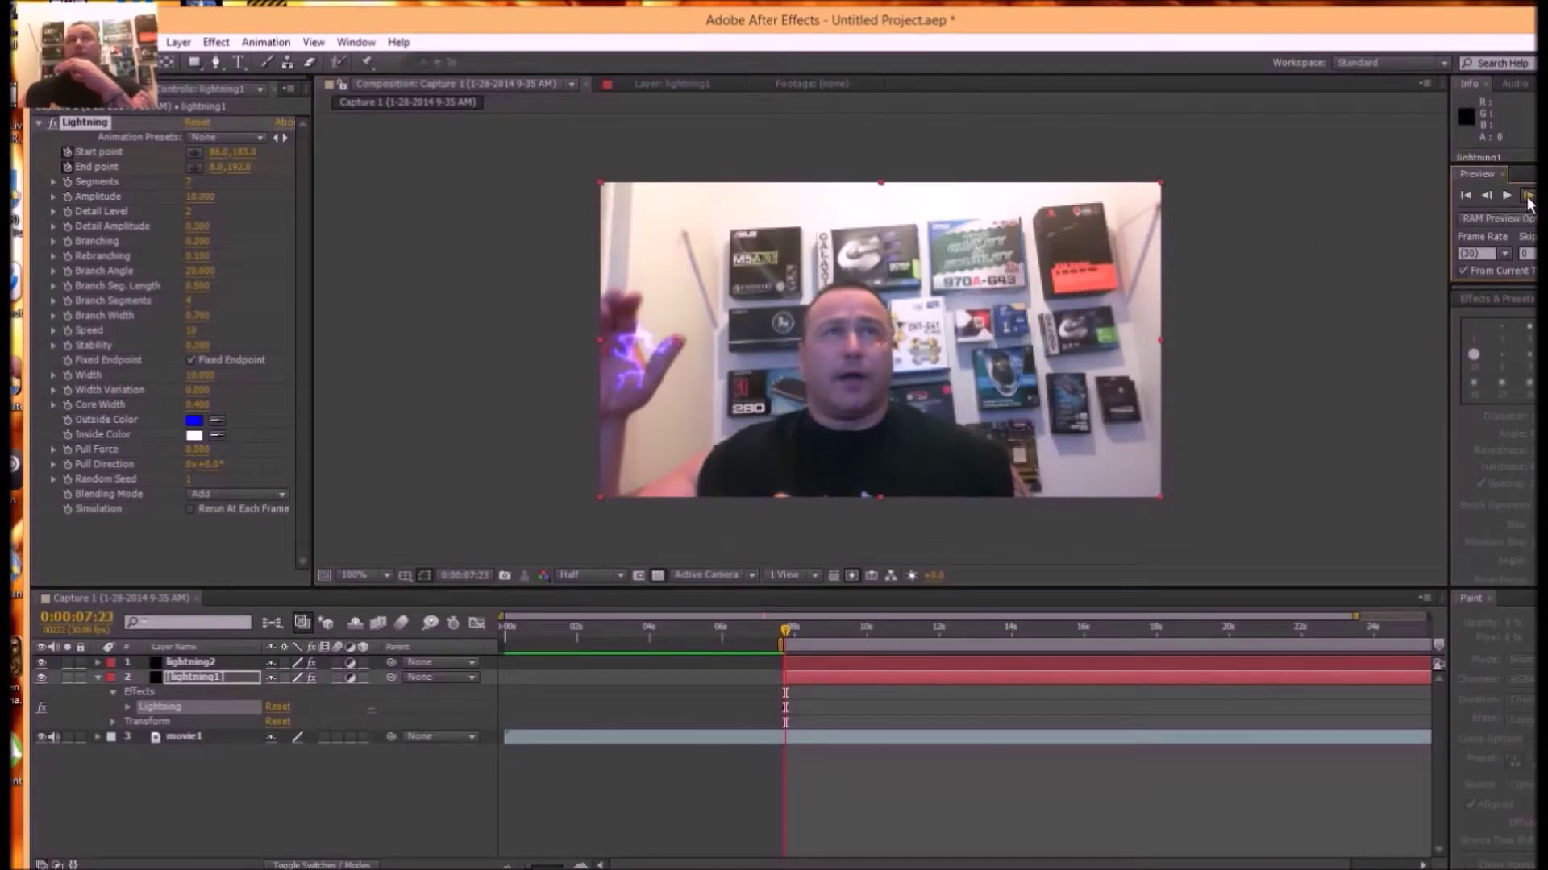
pyautogui.click(1529, 202)
pyautogui.moveTo(612, 350); pyautogui.dragTo(672, 345)
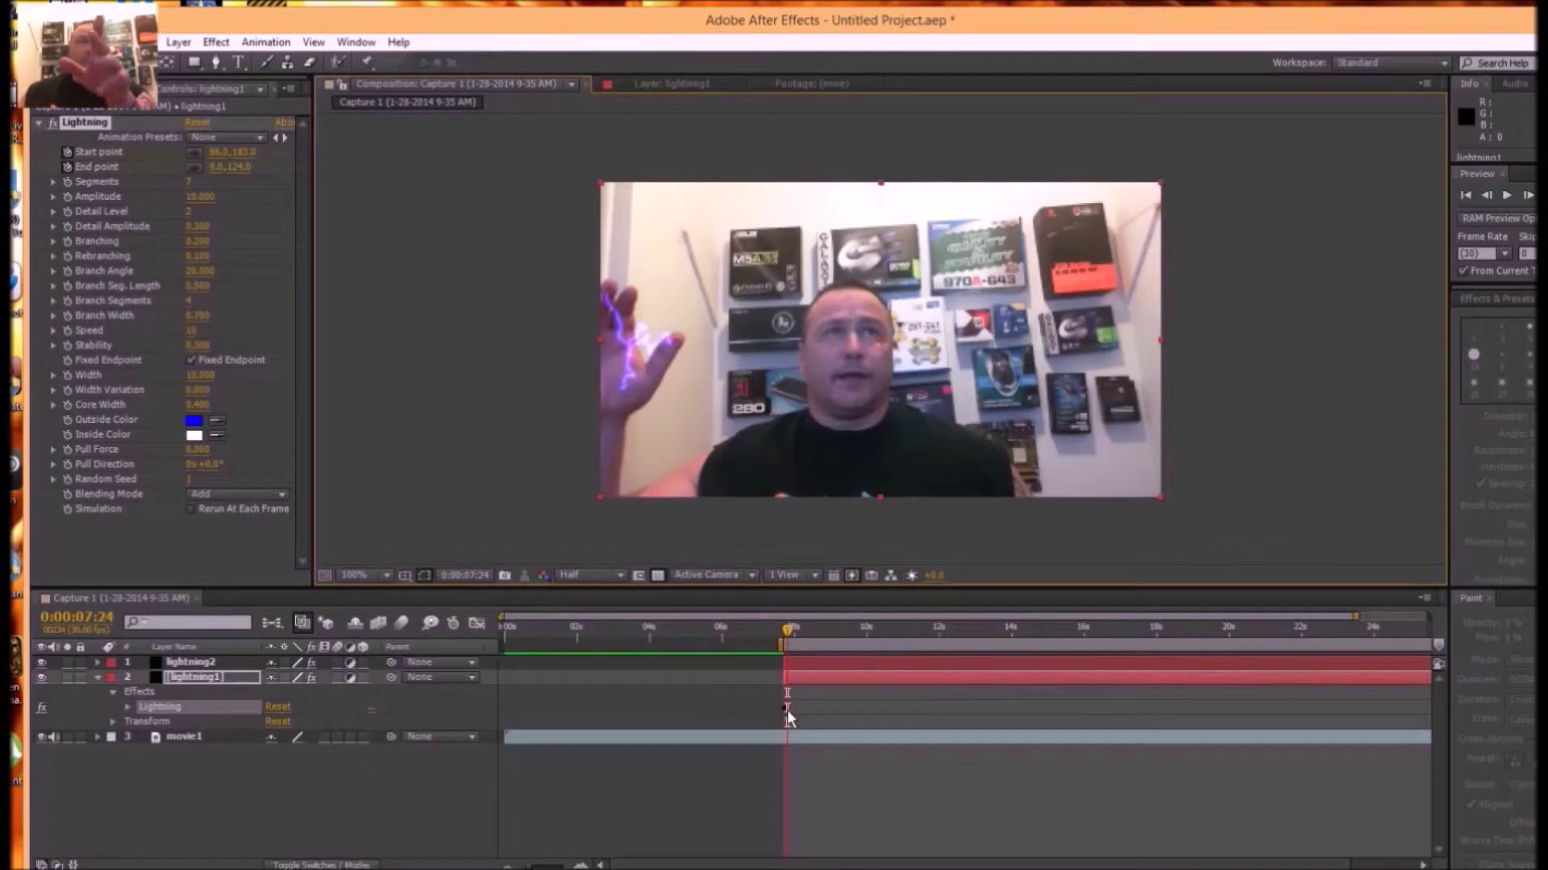
pyautogui.click(809, 660)
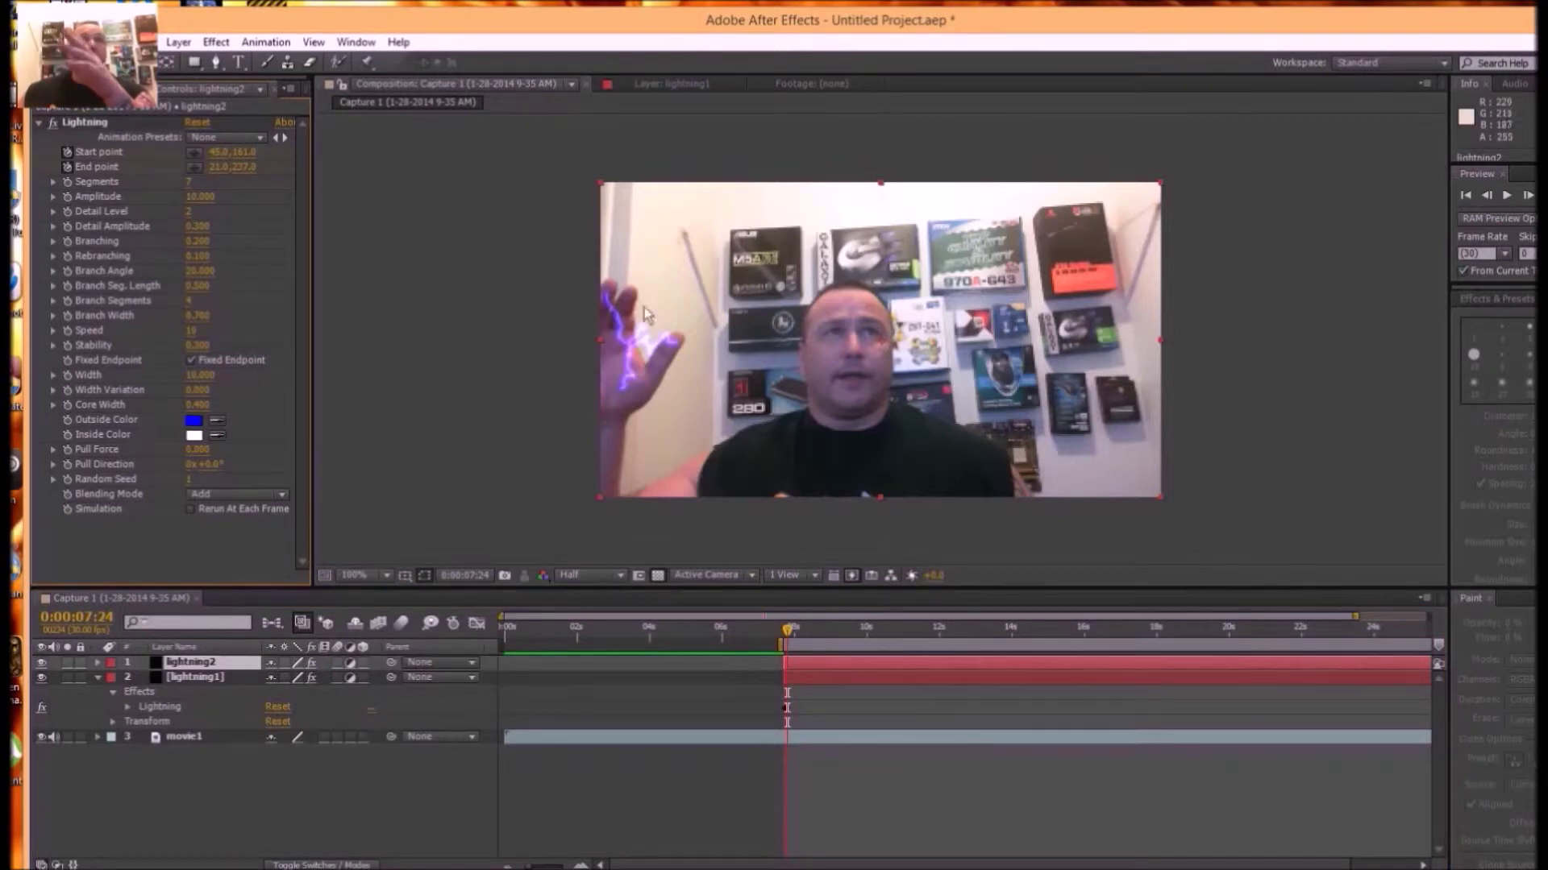
# - Expand lightning2's Lightning properties and drag its start point onto the fingertip at 0:00:07:24
pyautogui.click(97, 662)
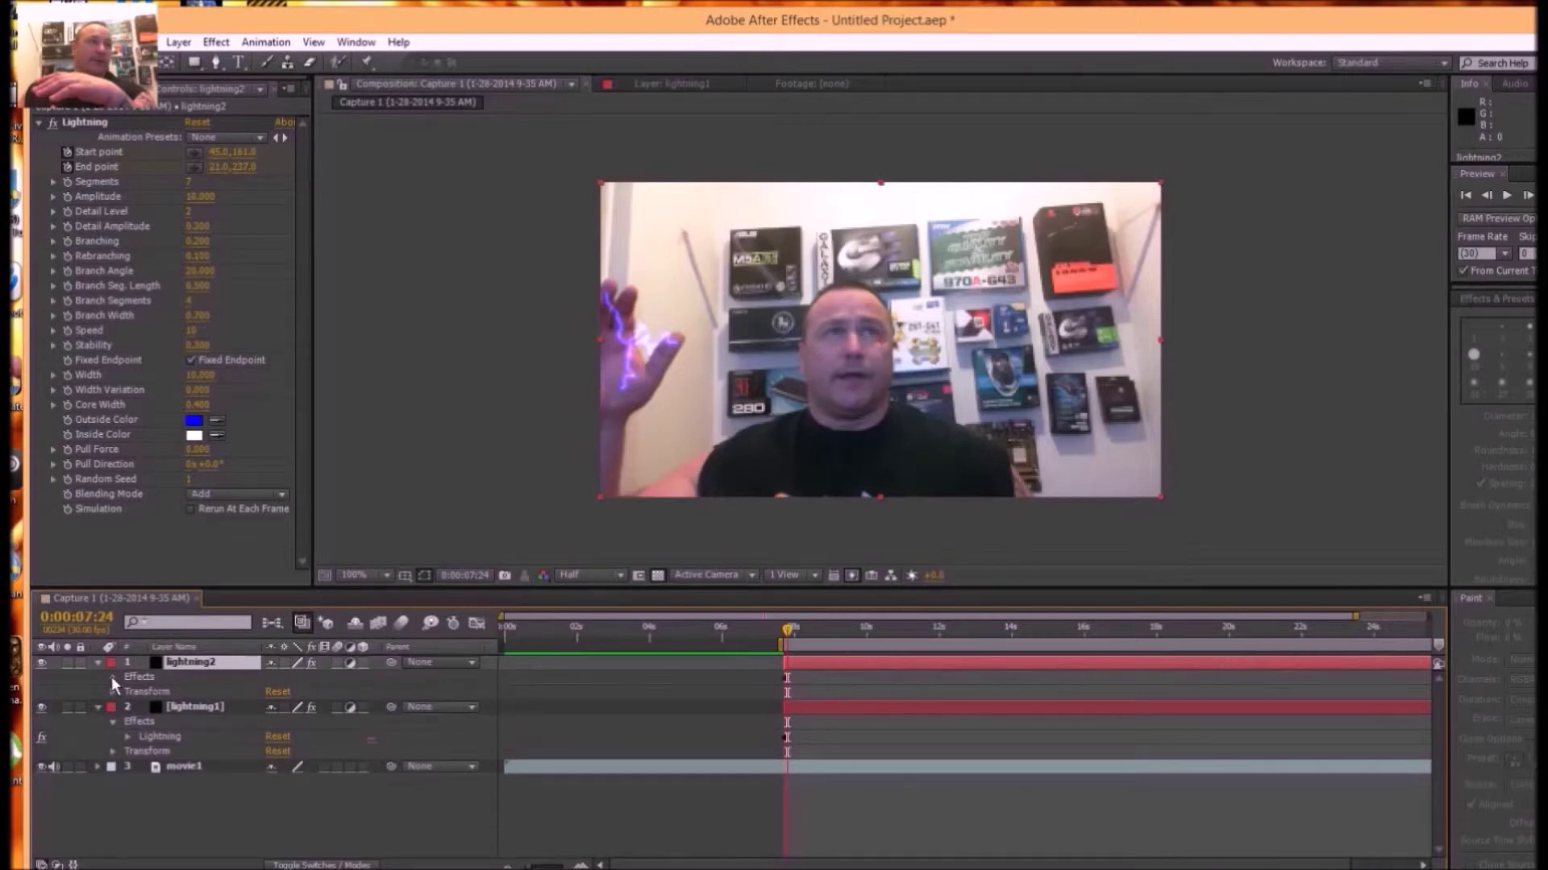
pyautogui.click(112, 676)
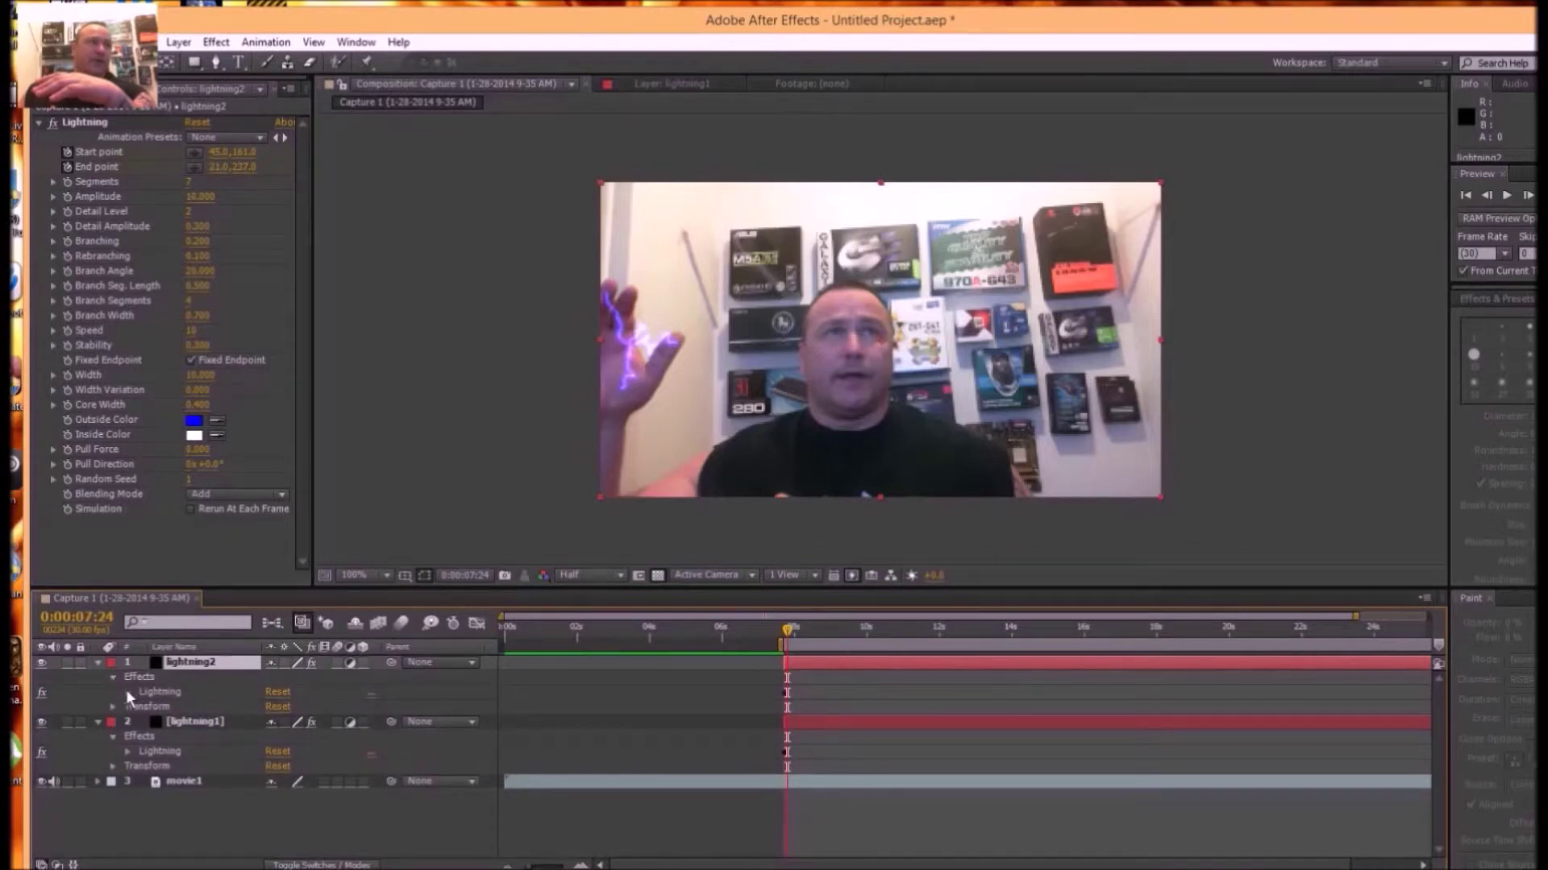
pyautogui.click(127, 690)
pyautogui.click(200, 679)
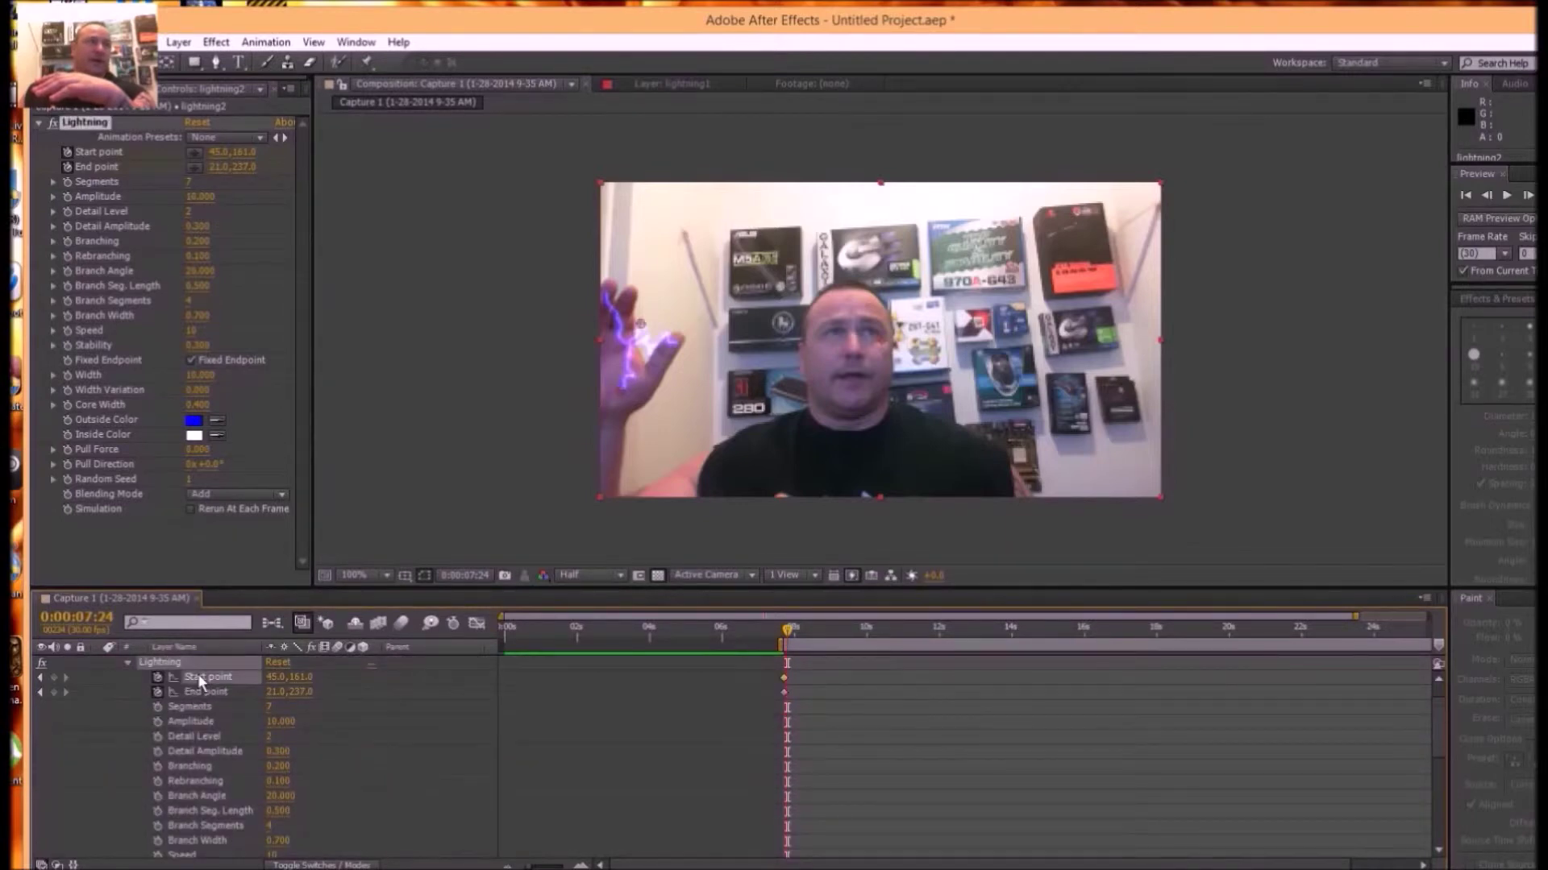
pyautogui.moveTo(600, 355); pyautogui.dragTo(620, 397)
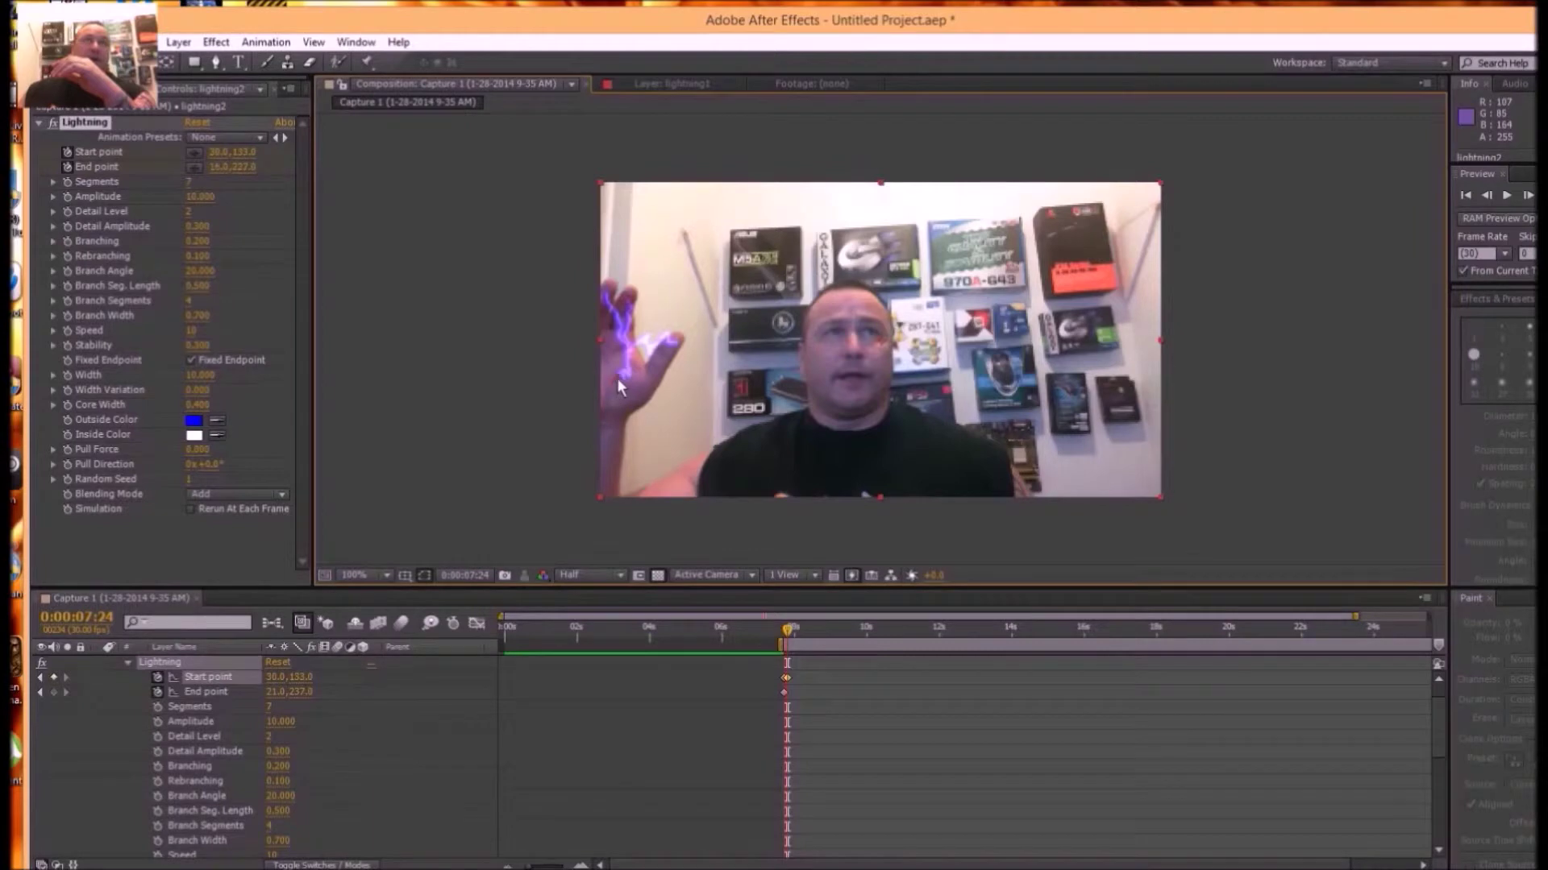
# - Keyframe lightning2's end point at 0:00:08:00 and its start point (63.0,131.0) at 0:00:08:11
pyautogui.click(675, 349)
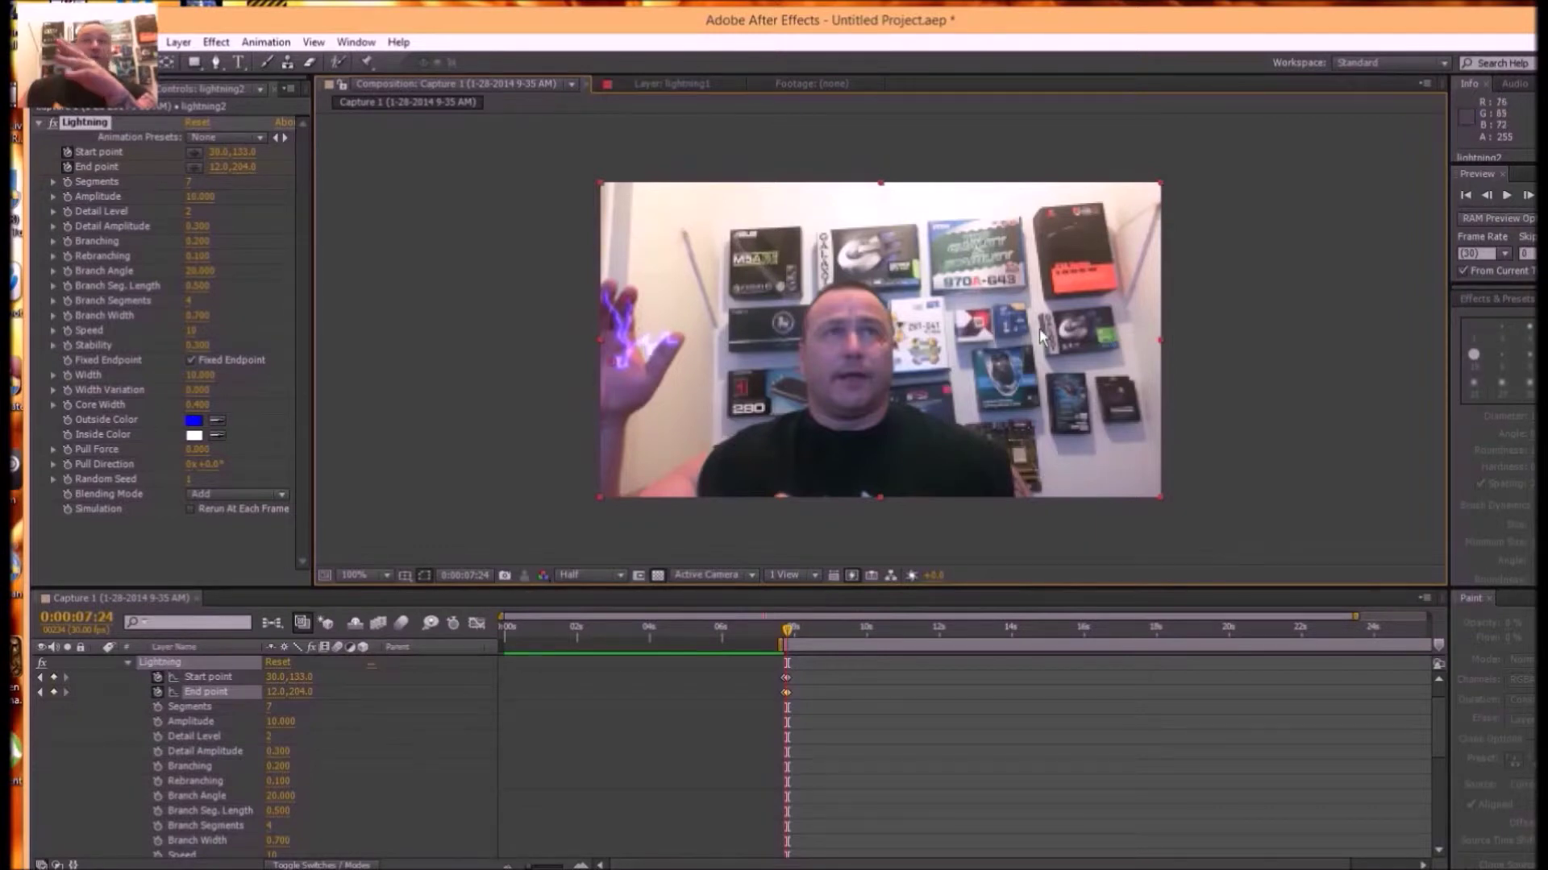
pyautogui.click(1528, 199)
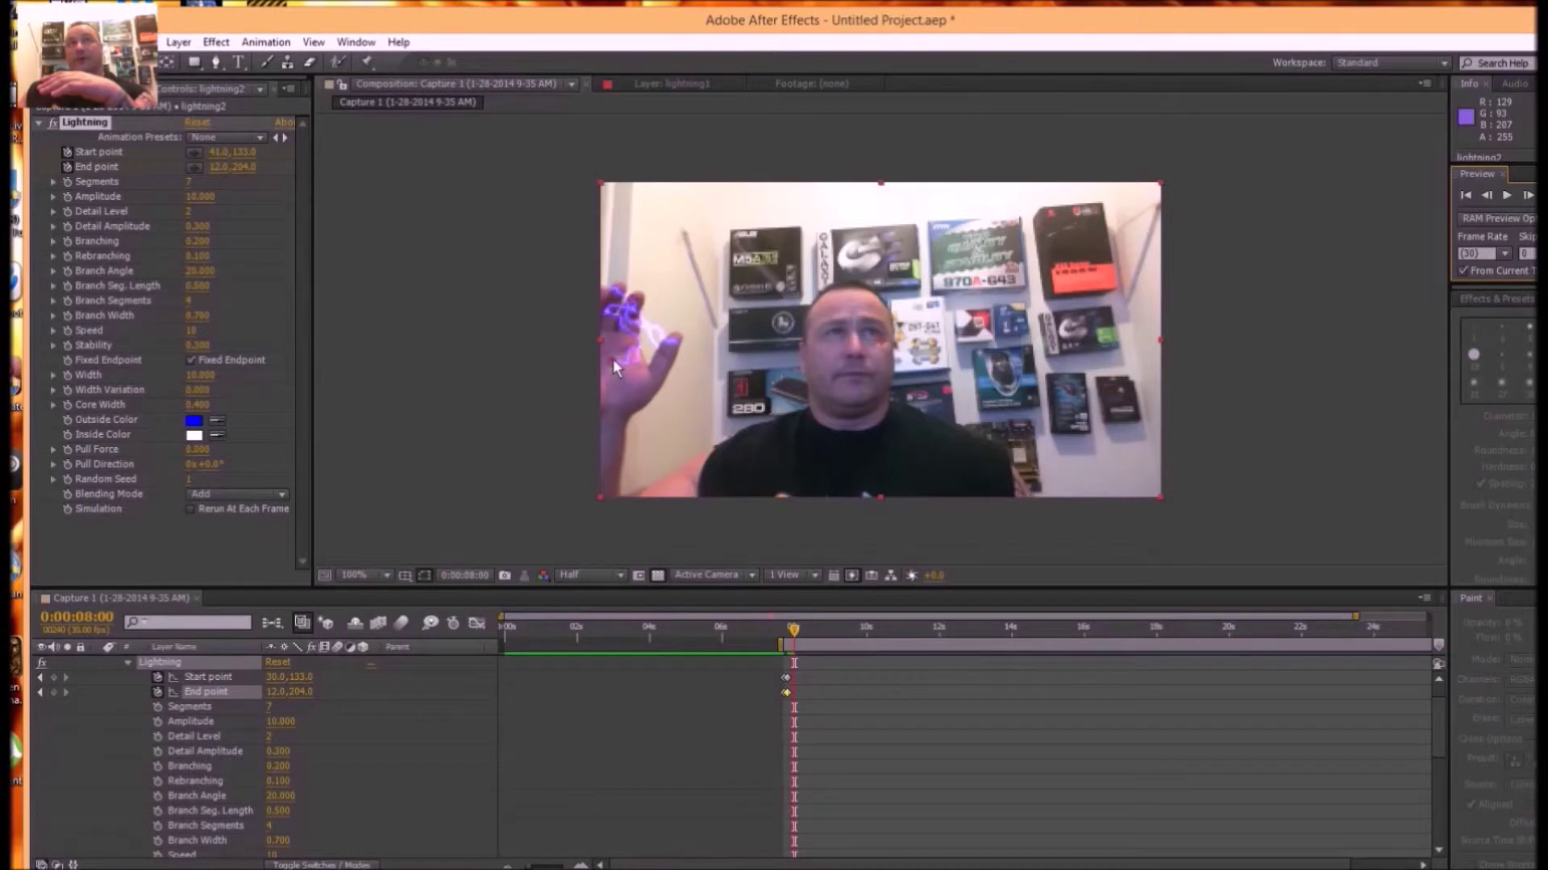
pyautogui.moveTo(612, 359); pyautogui.dragTo(608, 366)
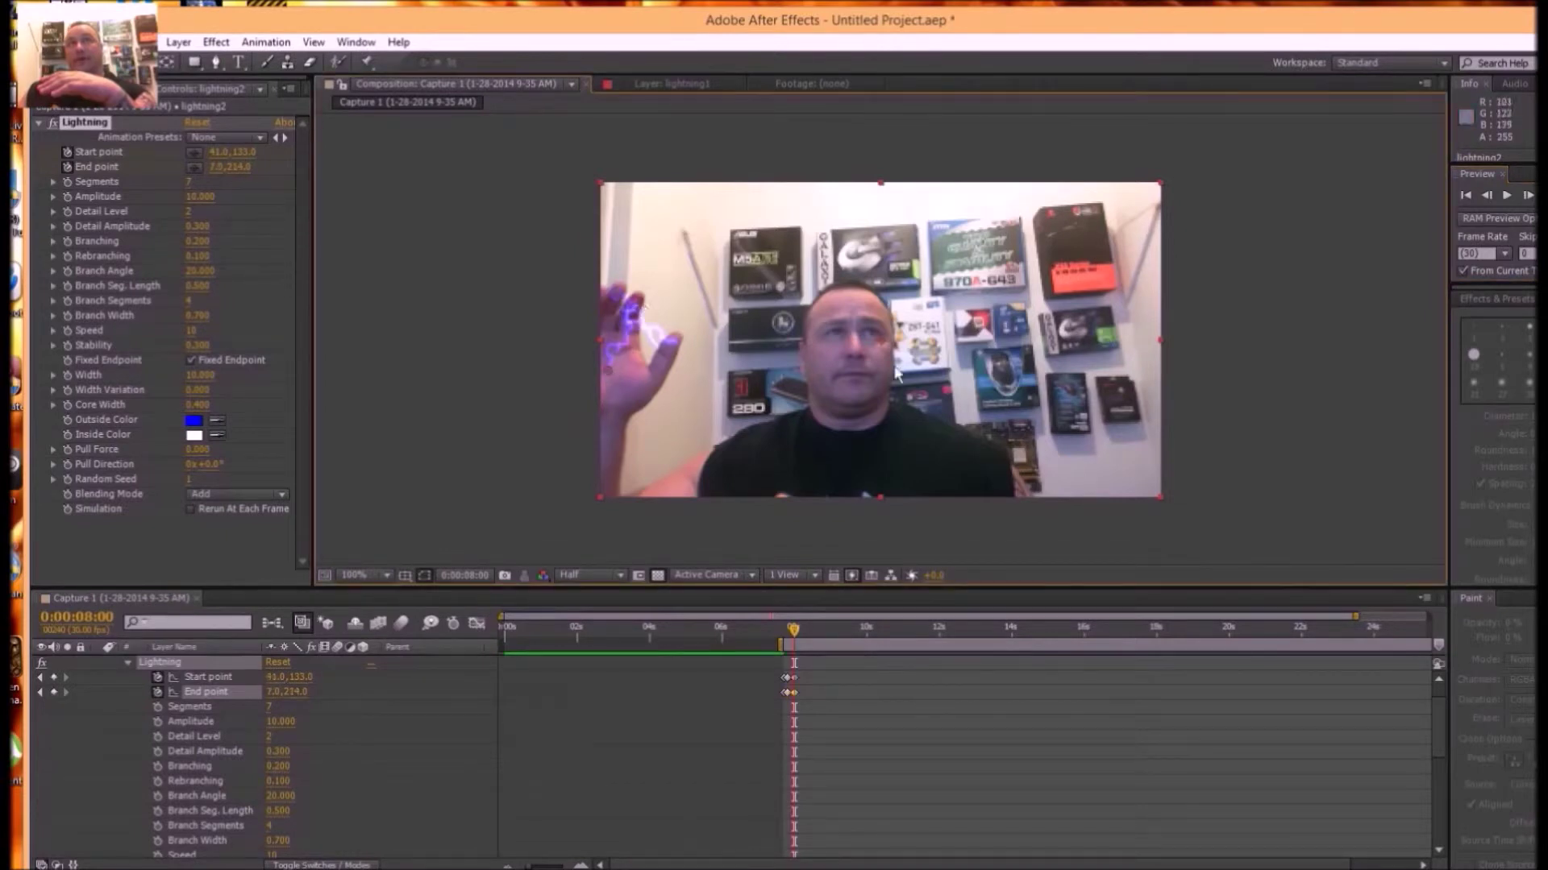
pyautogui.click(1527, 198)
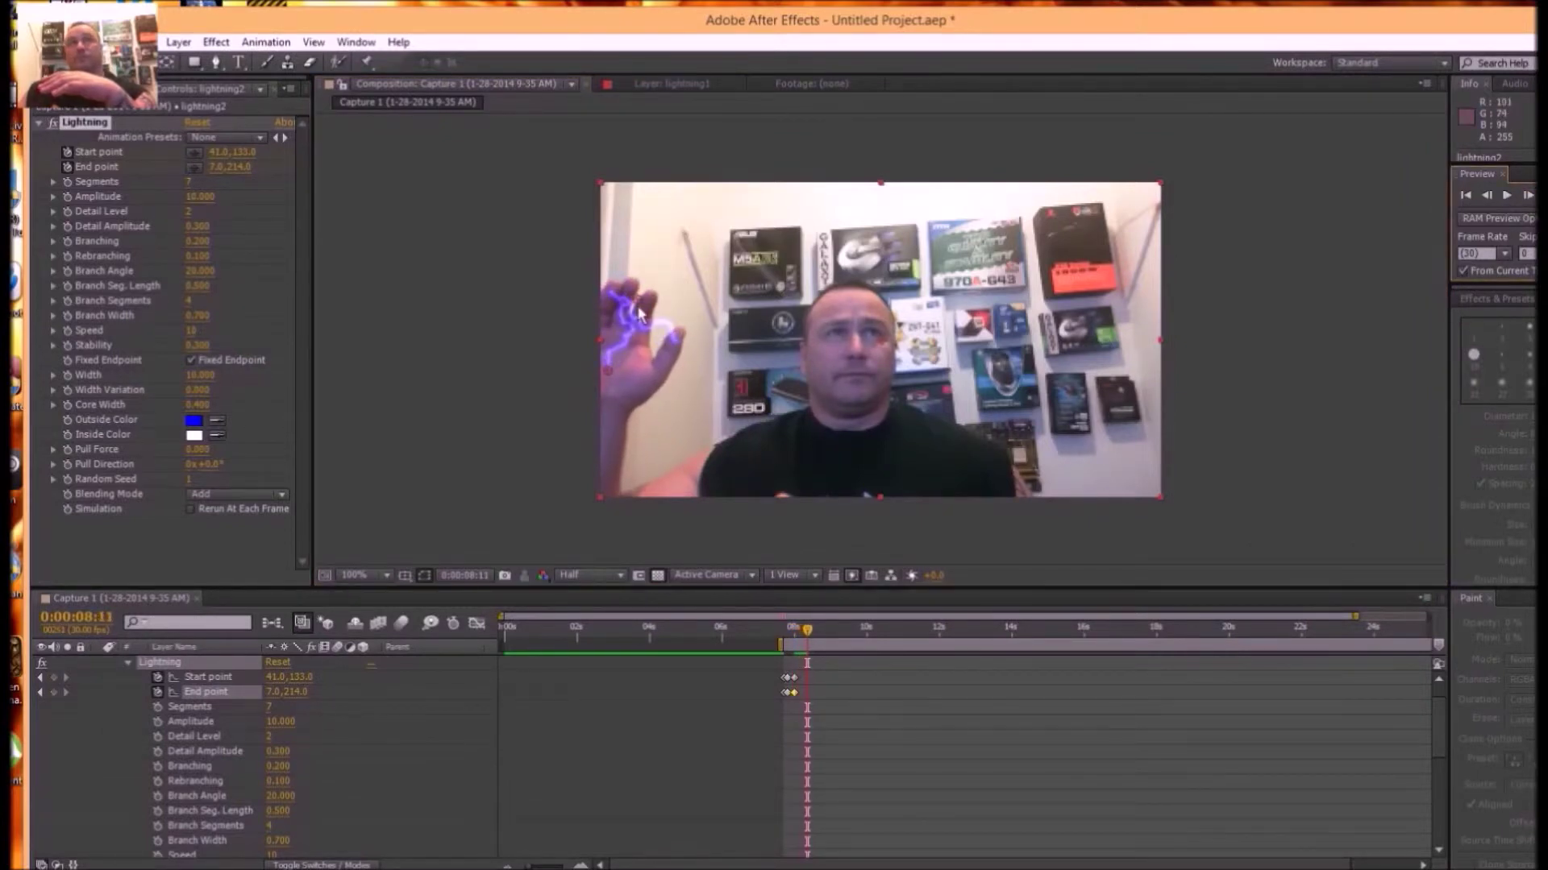
pyautogui.moveTo(643, 308); pyautogui.dragTo(672, 299)
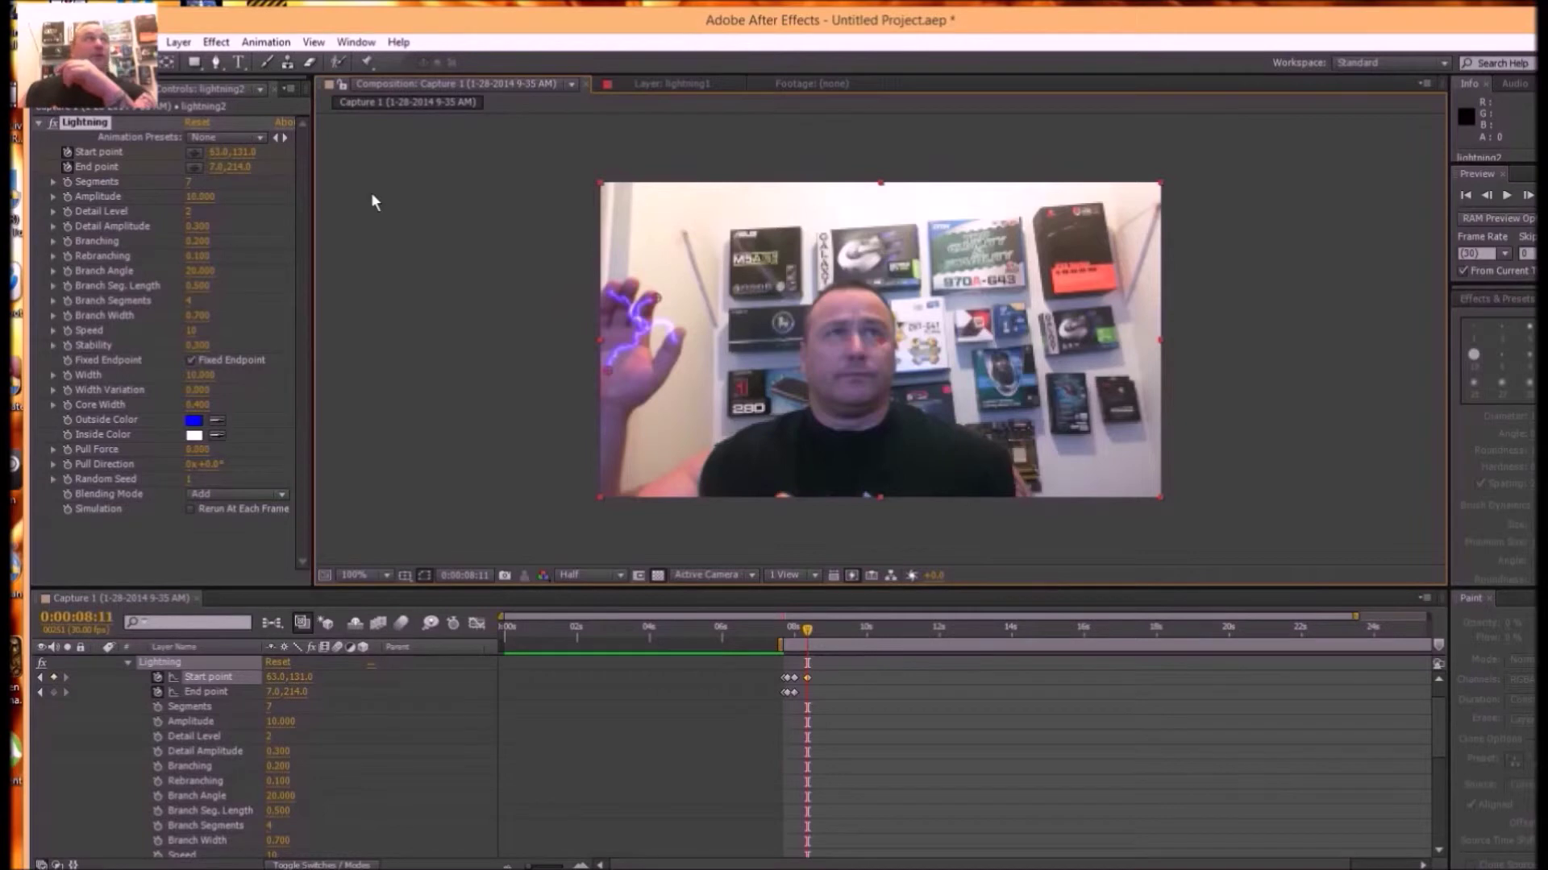
pyautogui.moveTo(1440, 719); pyautogui.dragTo(1438, 714)
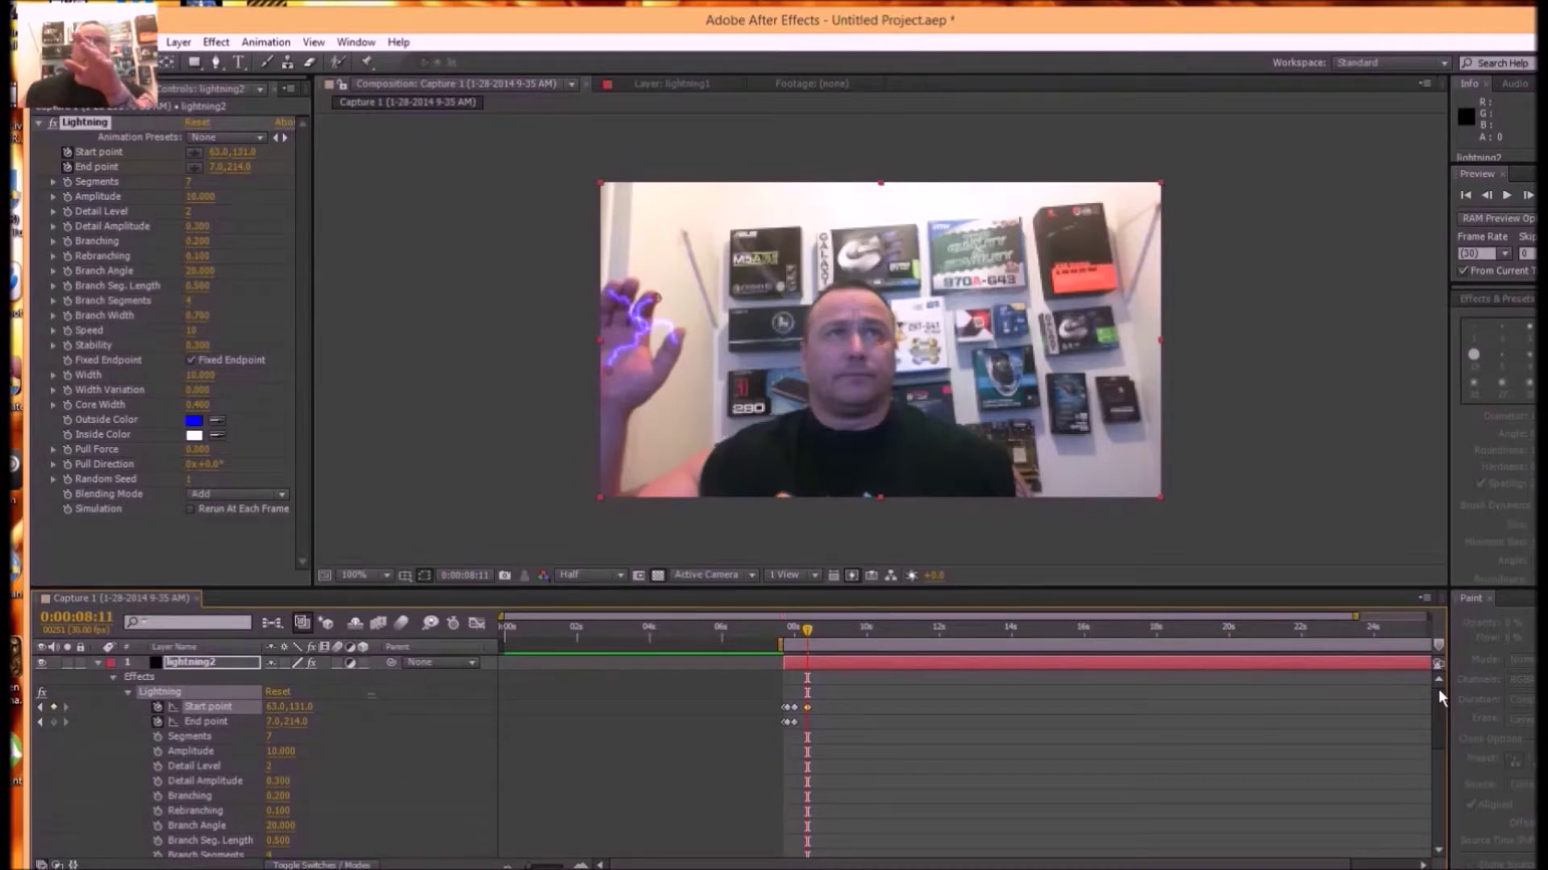
# - Expand lightning1's Lightning properties and nudge its start point up and right onto the fingertip
pyautogui.moveTo(1438, 689); pyautogui.dragTo(1439, 796)
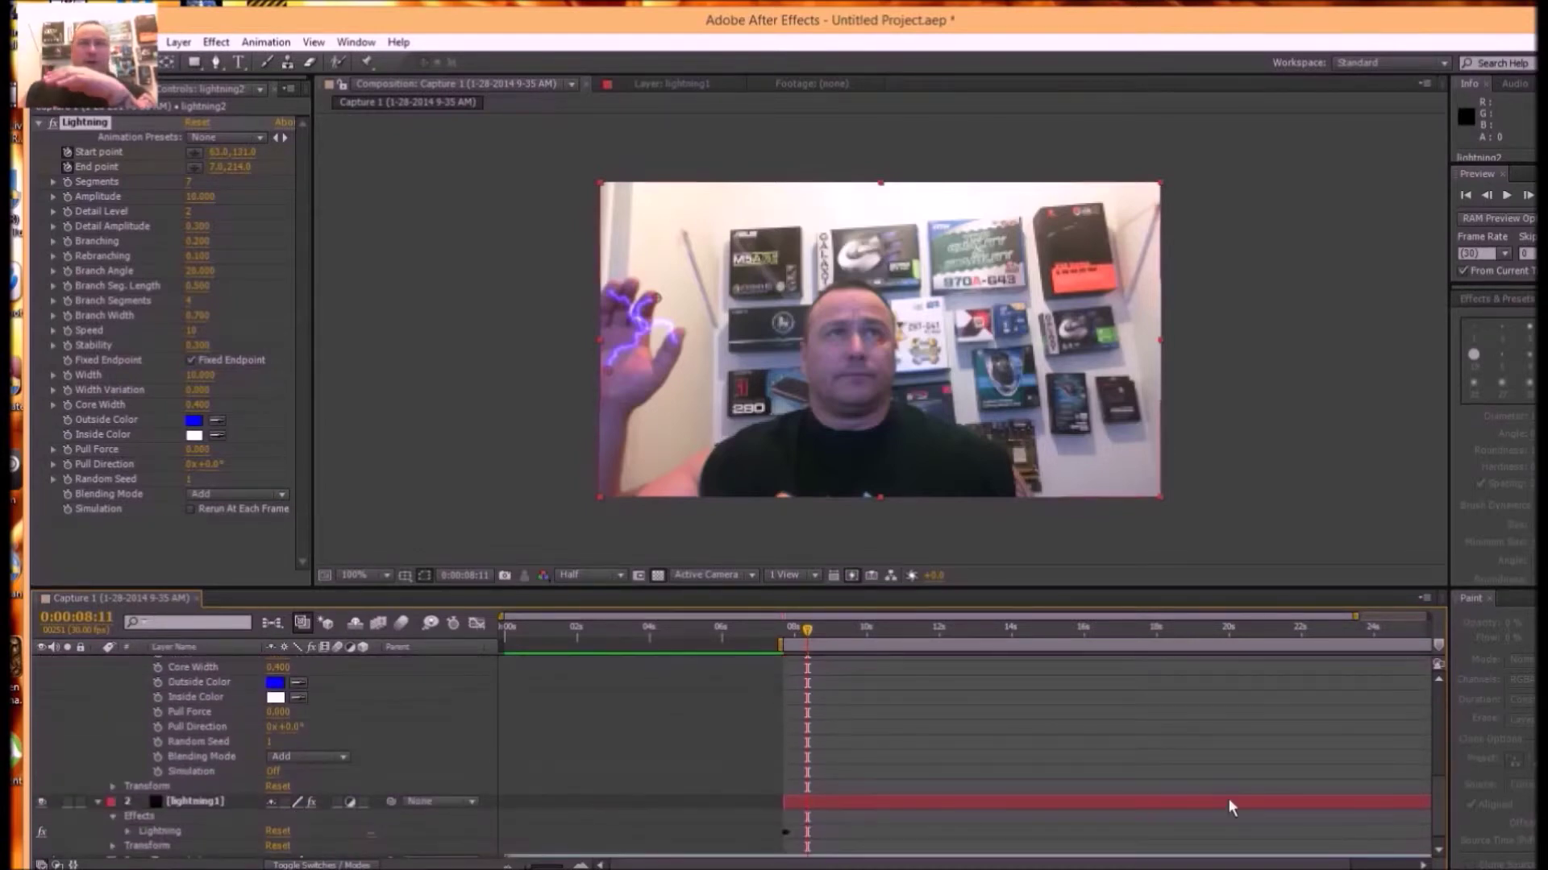
pyautogui.click(917, 801)
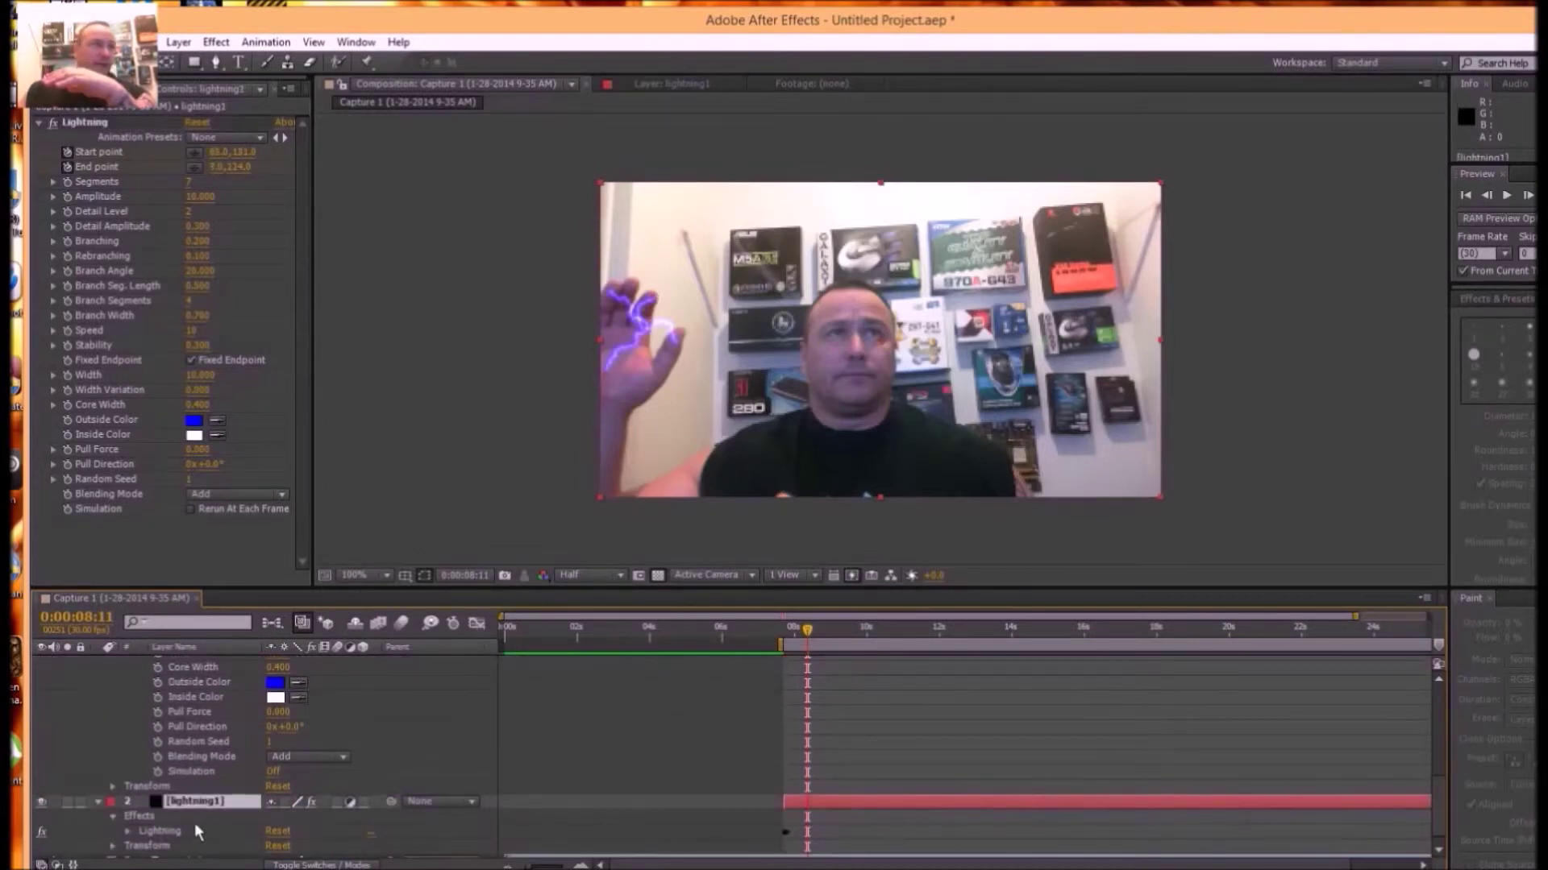
pyautogui.moveTo(1438, 799); pyautogui.dragTo(1439, 811)
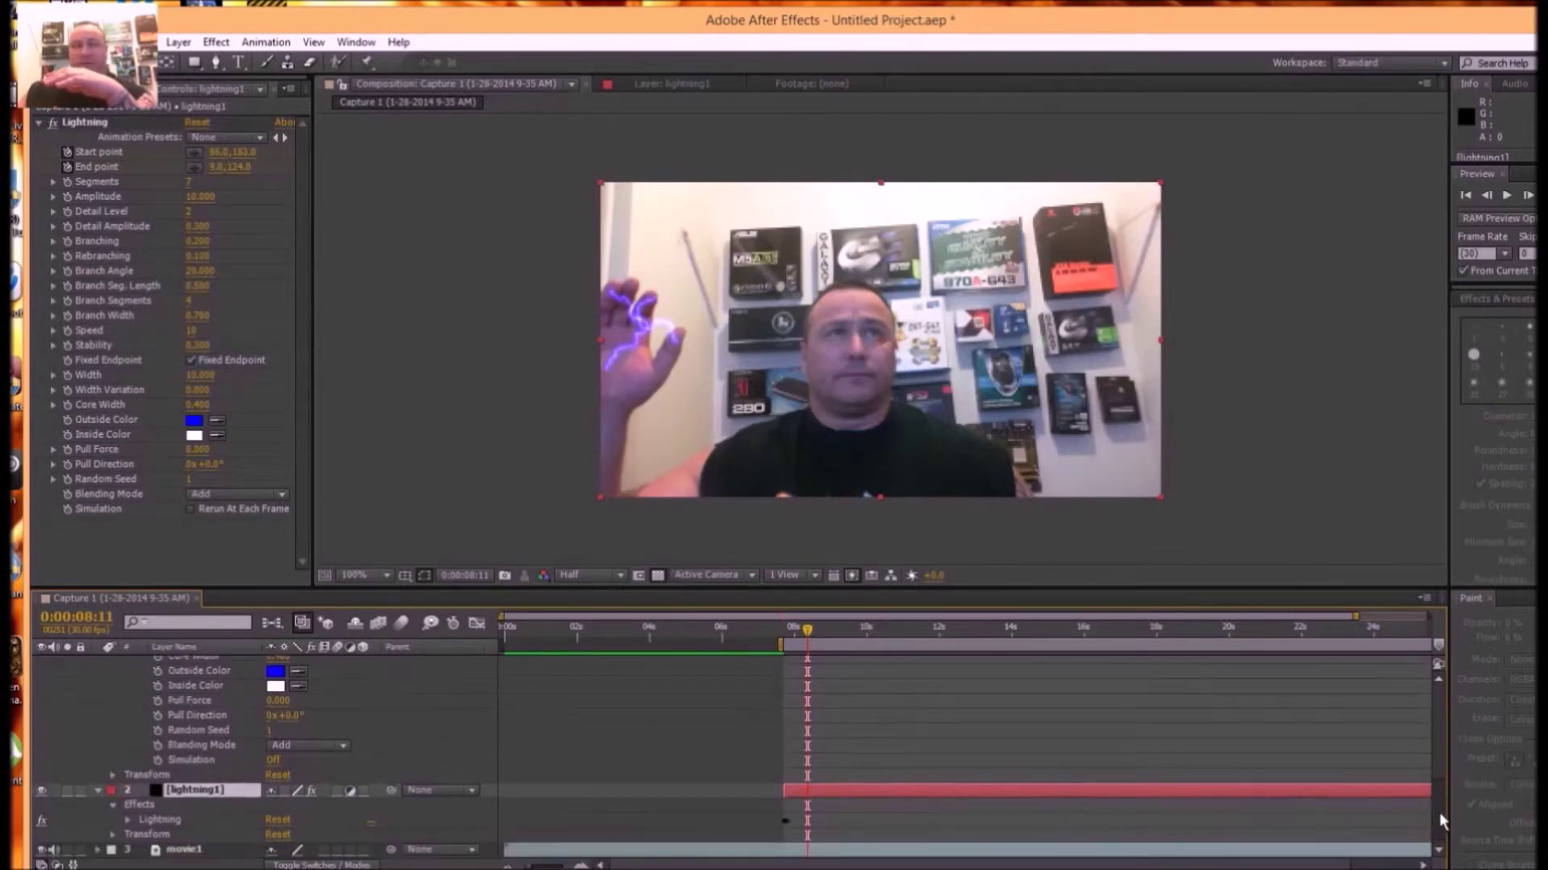
pyautogui.click(129, 819)
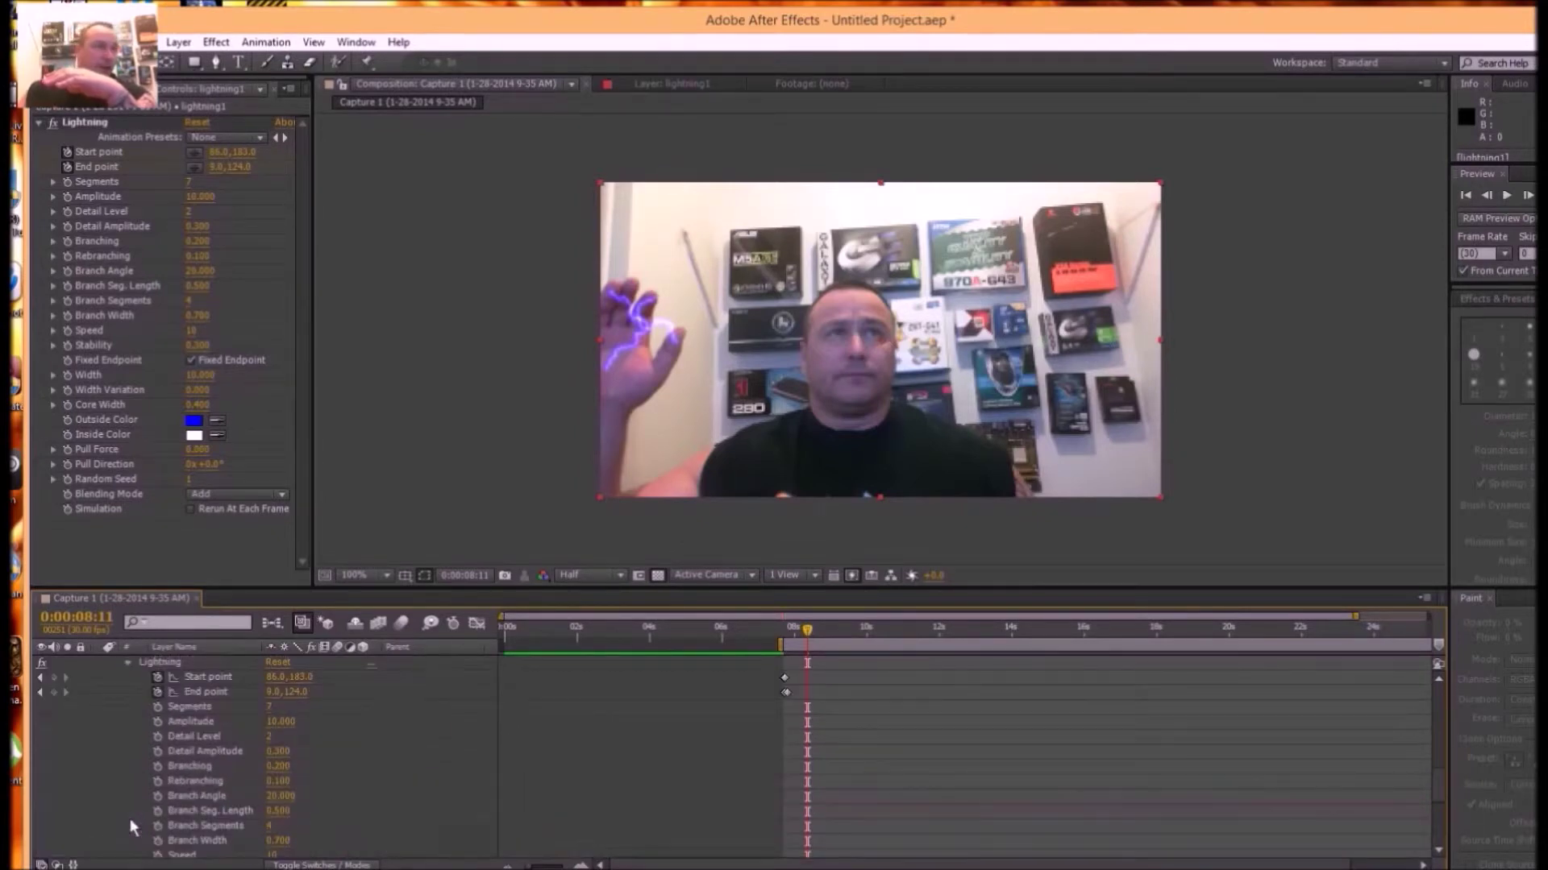
pyautogui.click(220, 675)
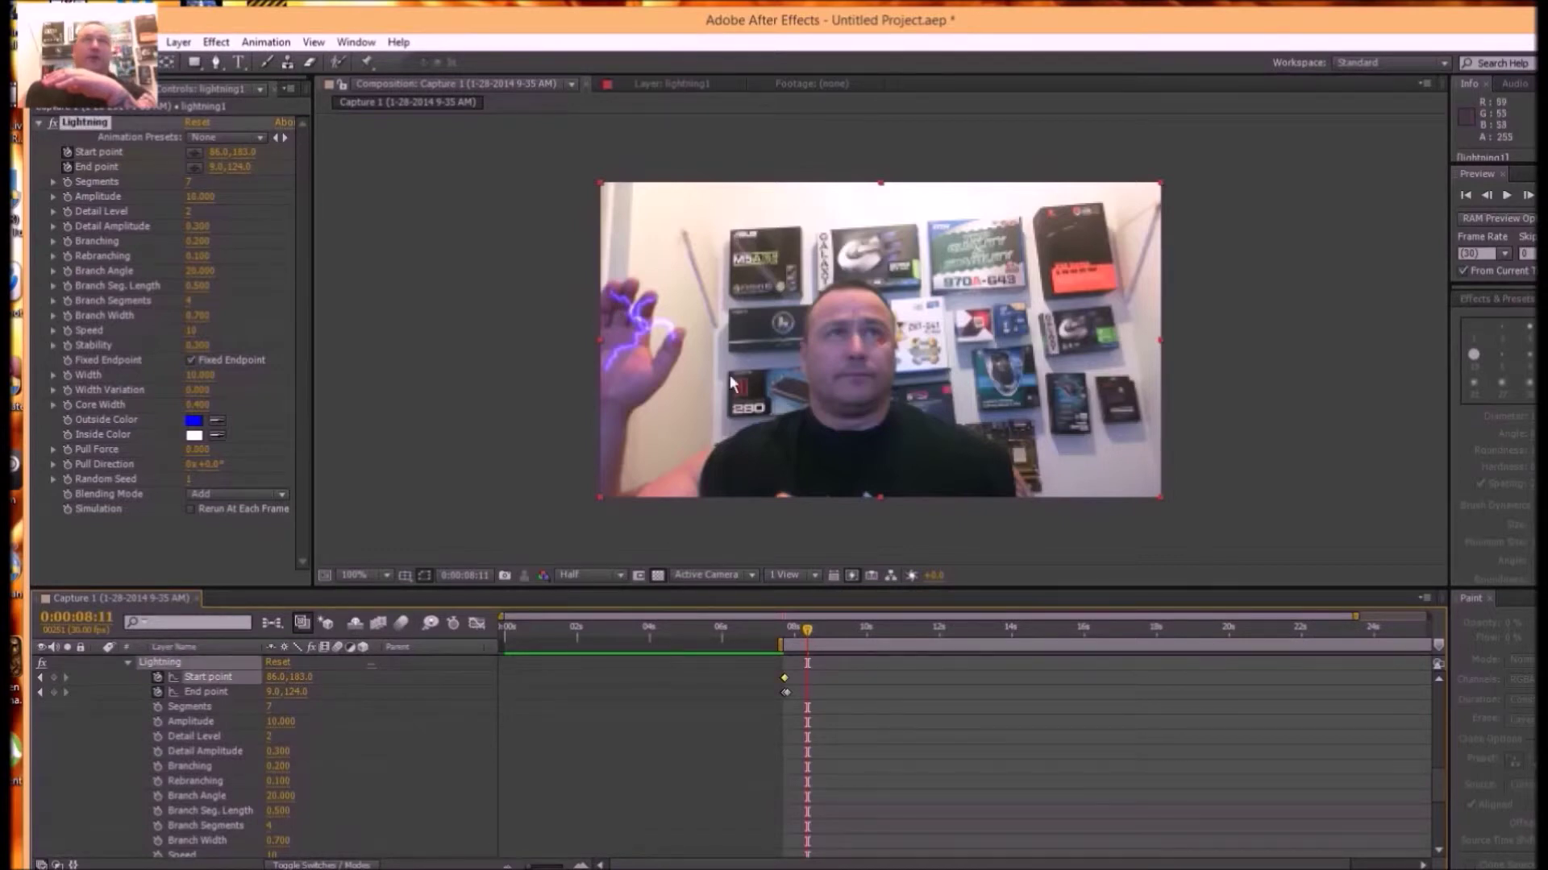
pyautogui.moveTo(676, 343); pyautogui.dragTo(676, 334)
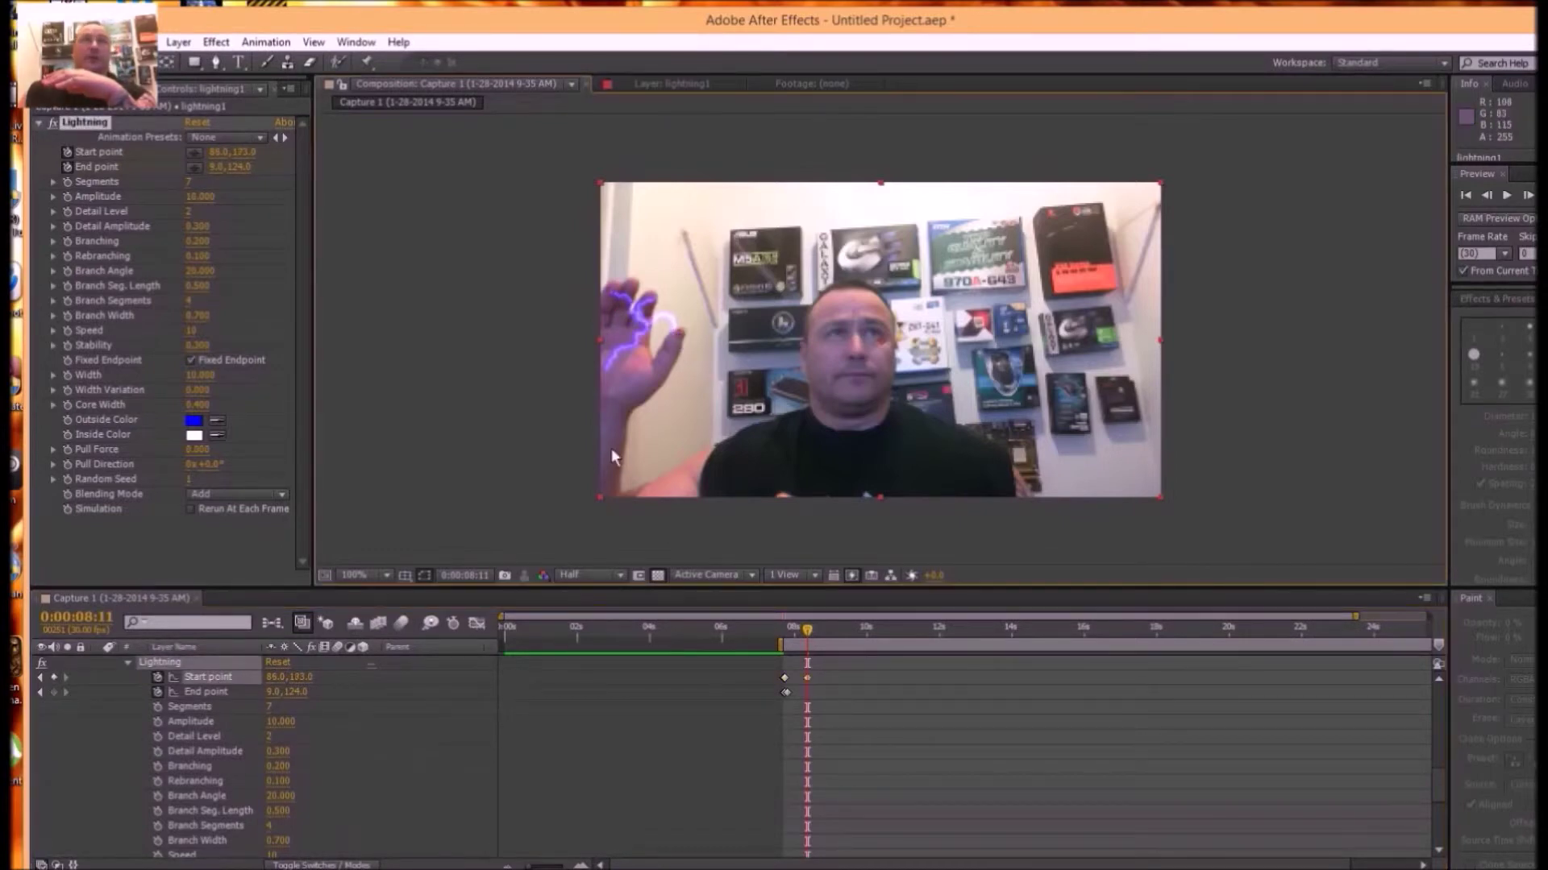
pyautogui.moveTo(614, 300); pyautogui.dragTo(636, 292)
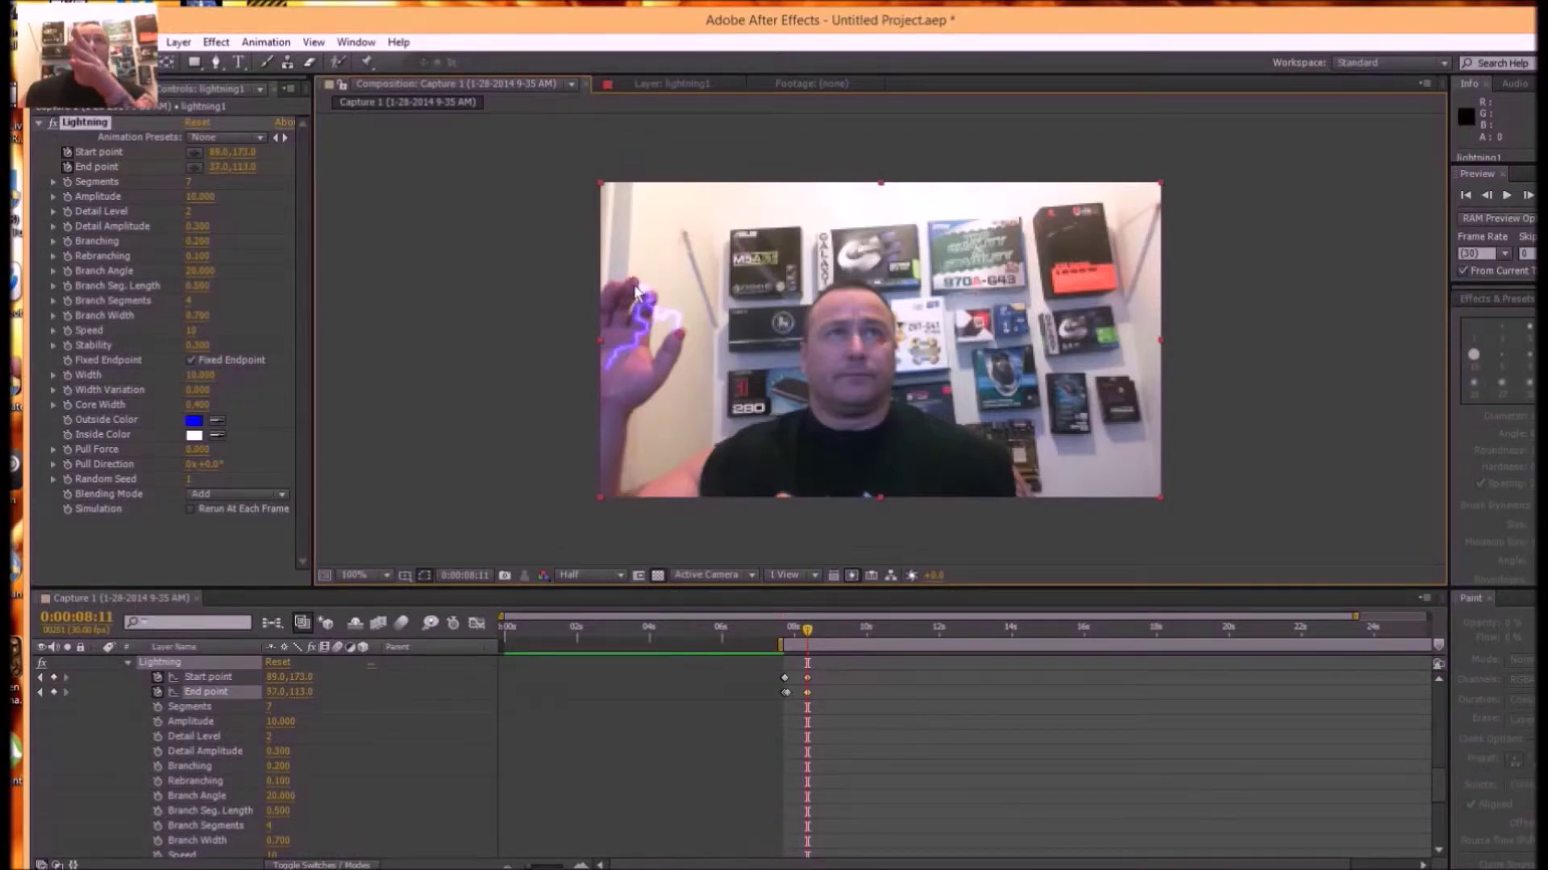
# - At 0:00:08:17, move lightning1's end point to follow the hand and check the neighbouring frames
pyautogui.click(1506, 196)
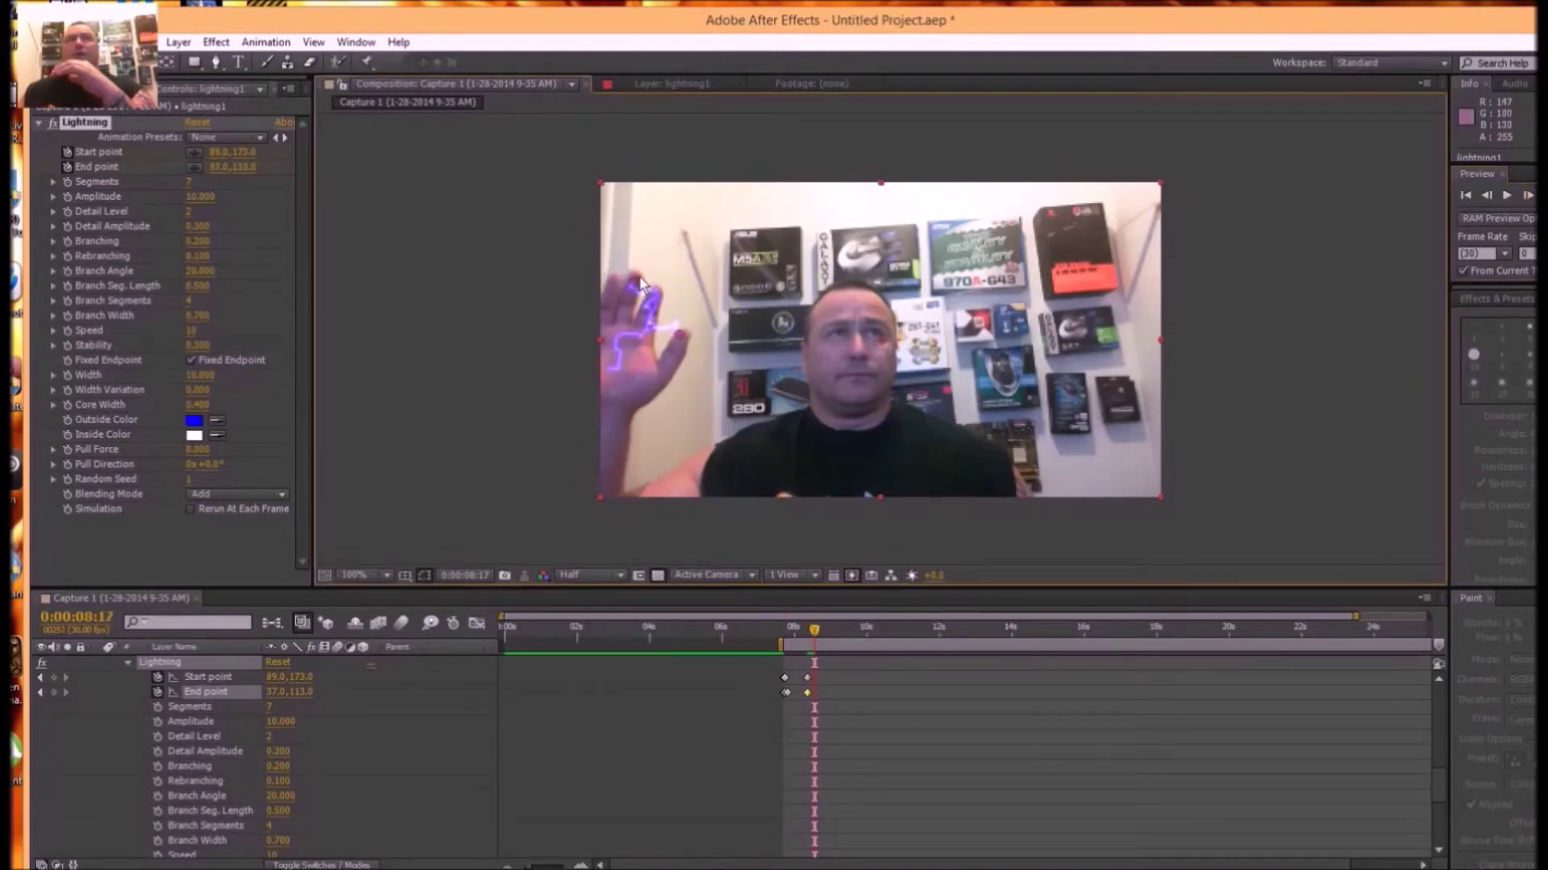
pyautogui.moveTo(641, 281); pyautogui.dragTo(644, 277)
pyautogui.click(1527, 195)
pyautogui.click(1528, 195)
pyautogui.click(1528, 195)
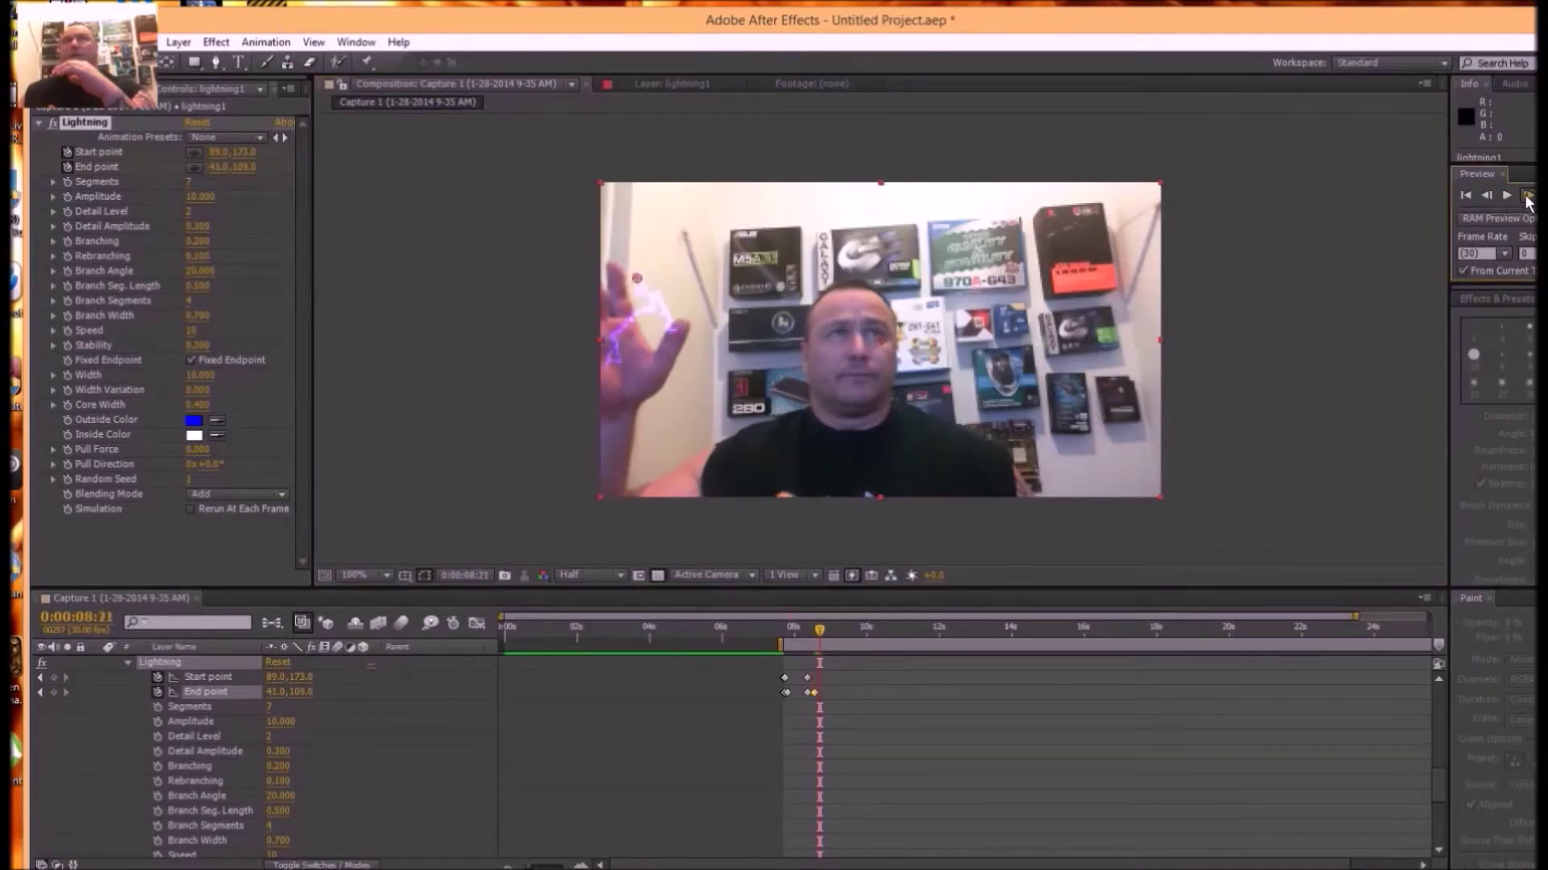
pyautogui.click(1527, 195)
pyautogui.click(1527, 195)
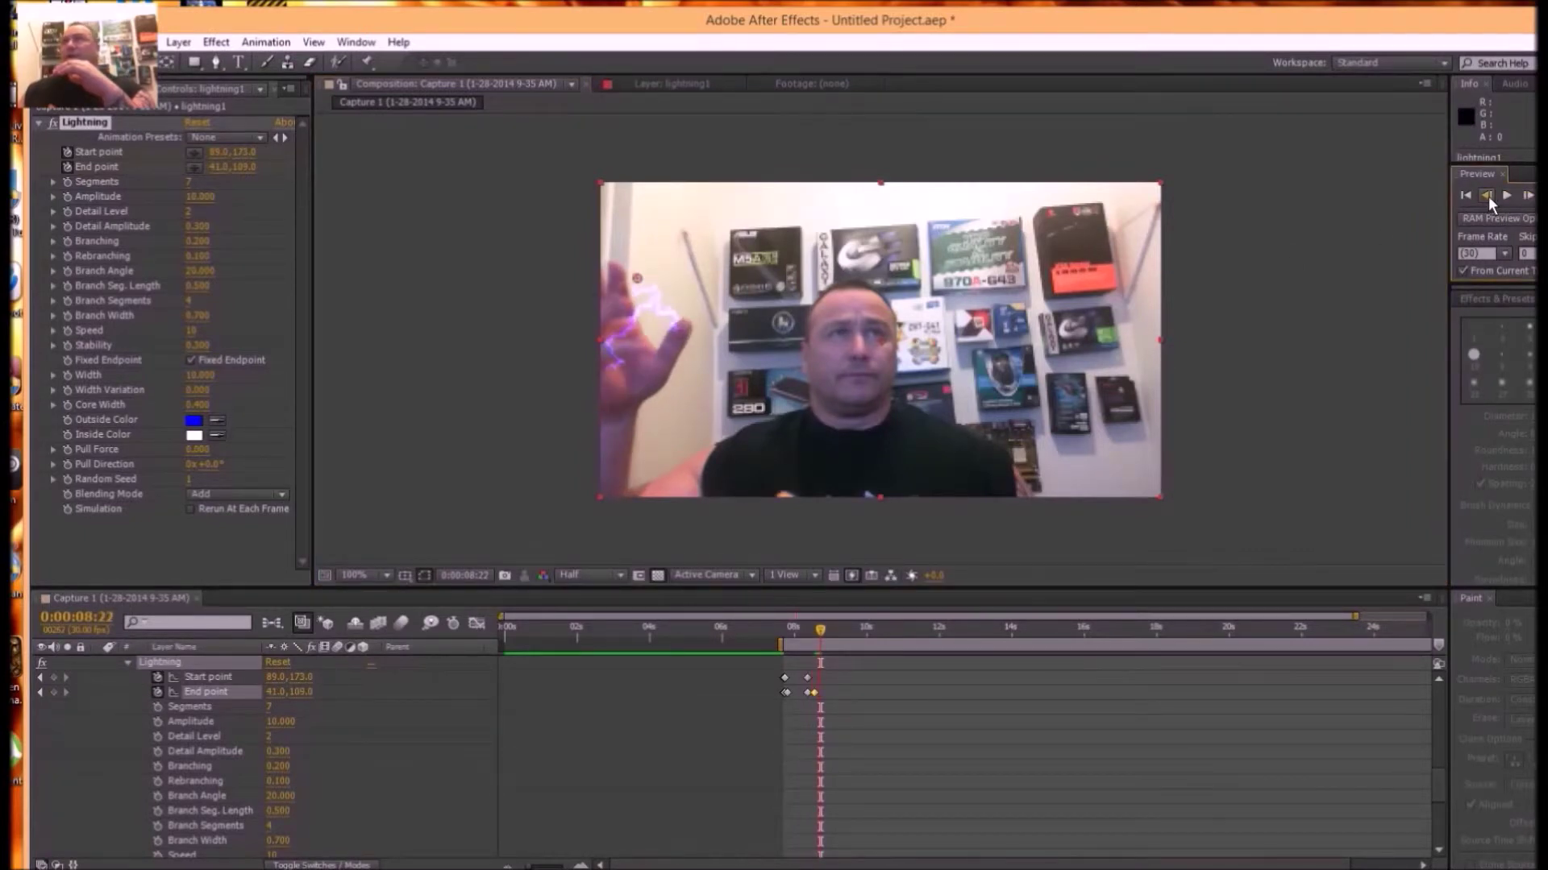
pyautogui.click(1487, 195)
pyautogui.click(1487, 195)
pyautogui.click(1487, 195)
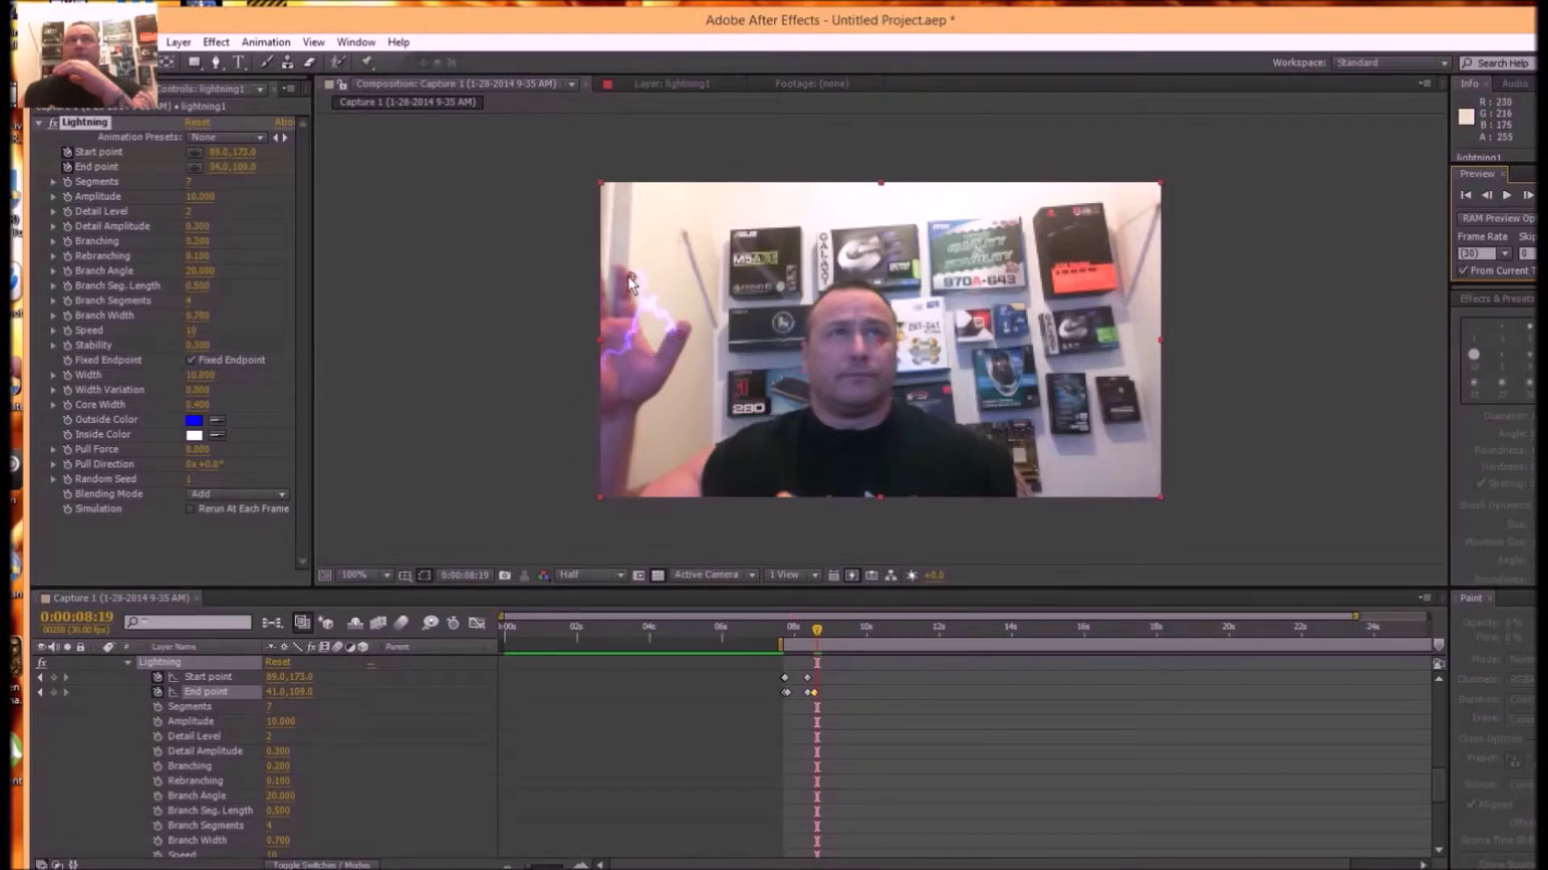
# - At 0:00:08:19, set lightning1's end point to 22.0,99.0 and start point to 96.0,166.0
pyautogui.click(619, 278)
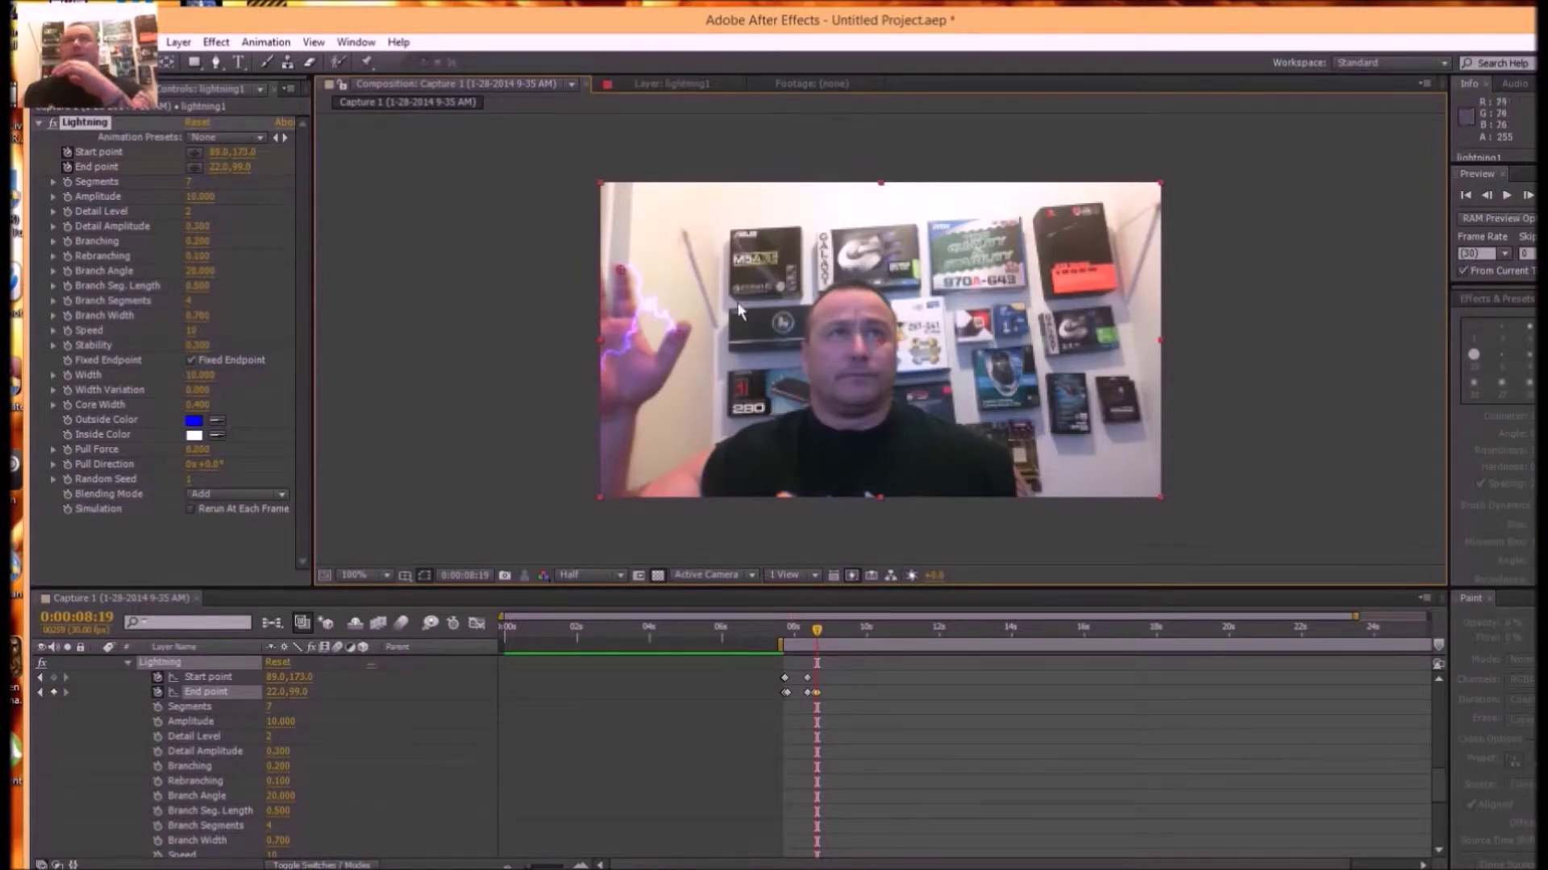
pyautogui.moveTo(701, 328); pyautogui.dragTo(709, 340)
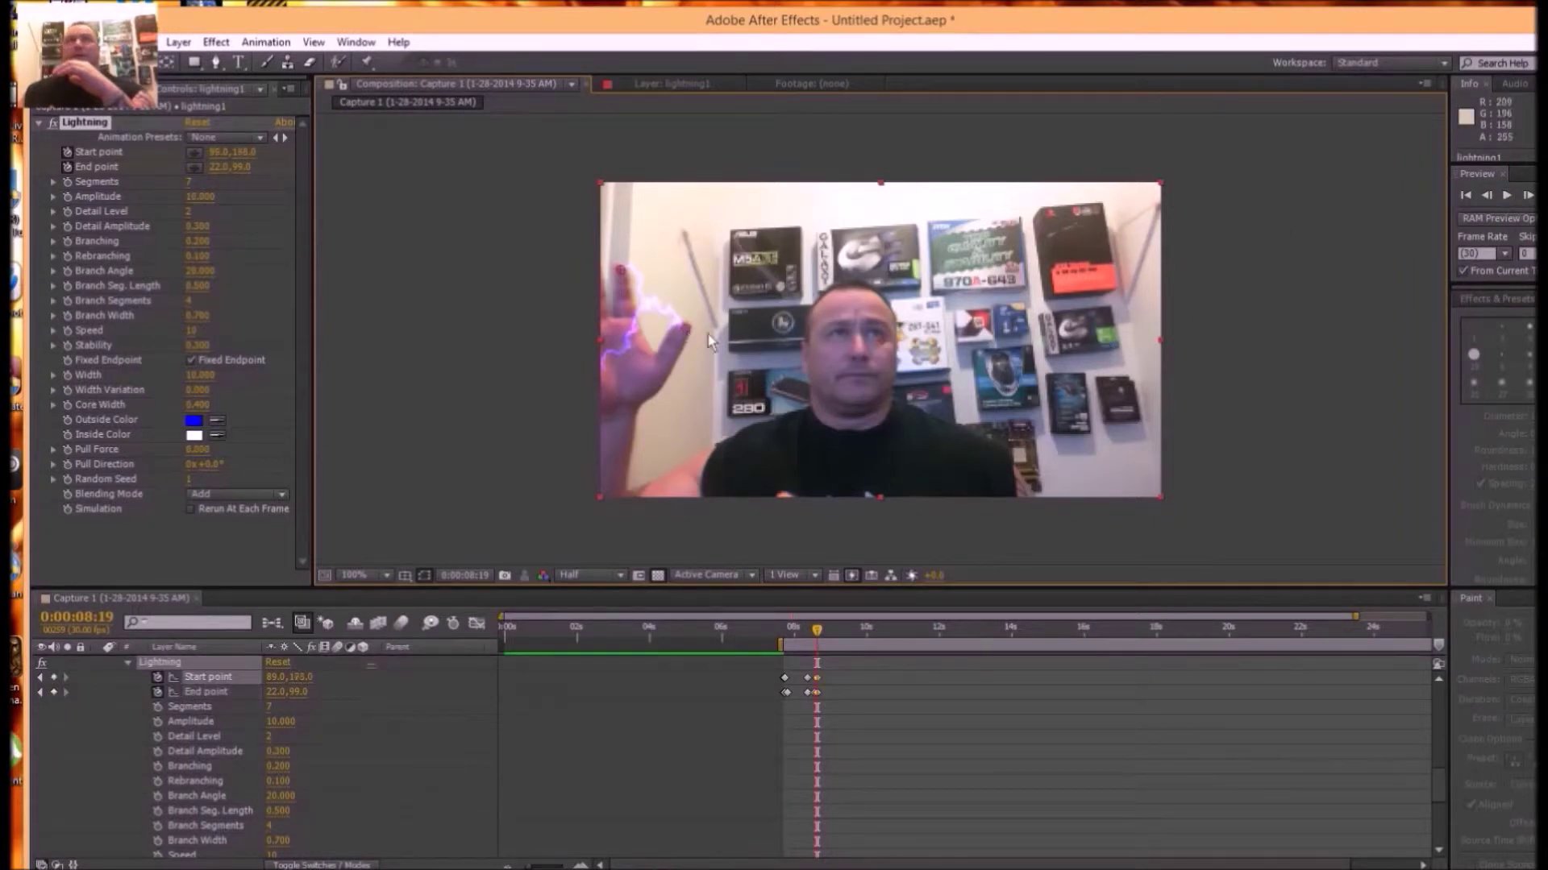
pyautogui.click(1526, 200)
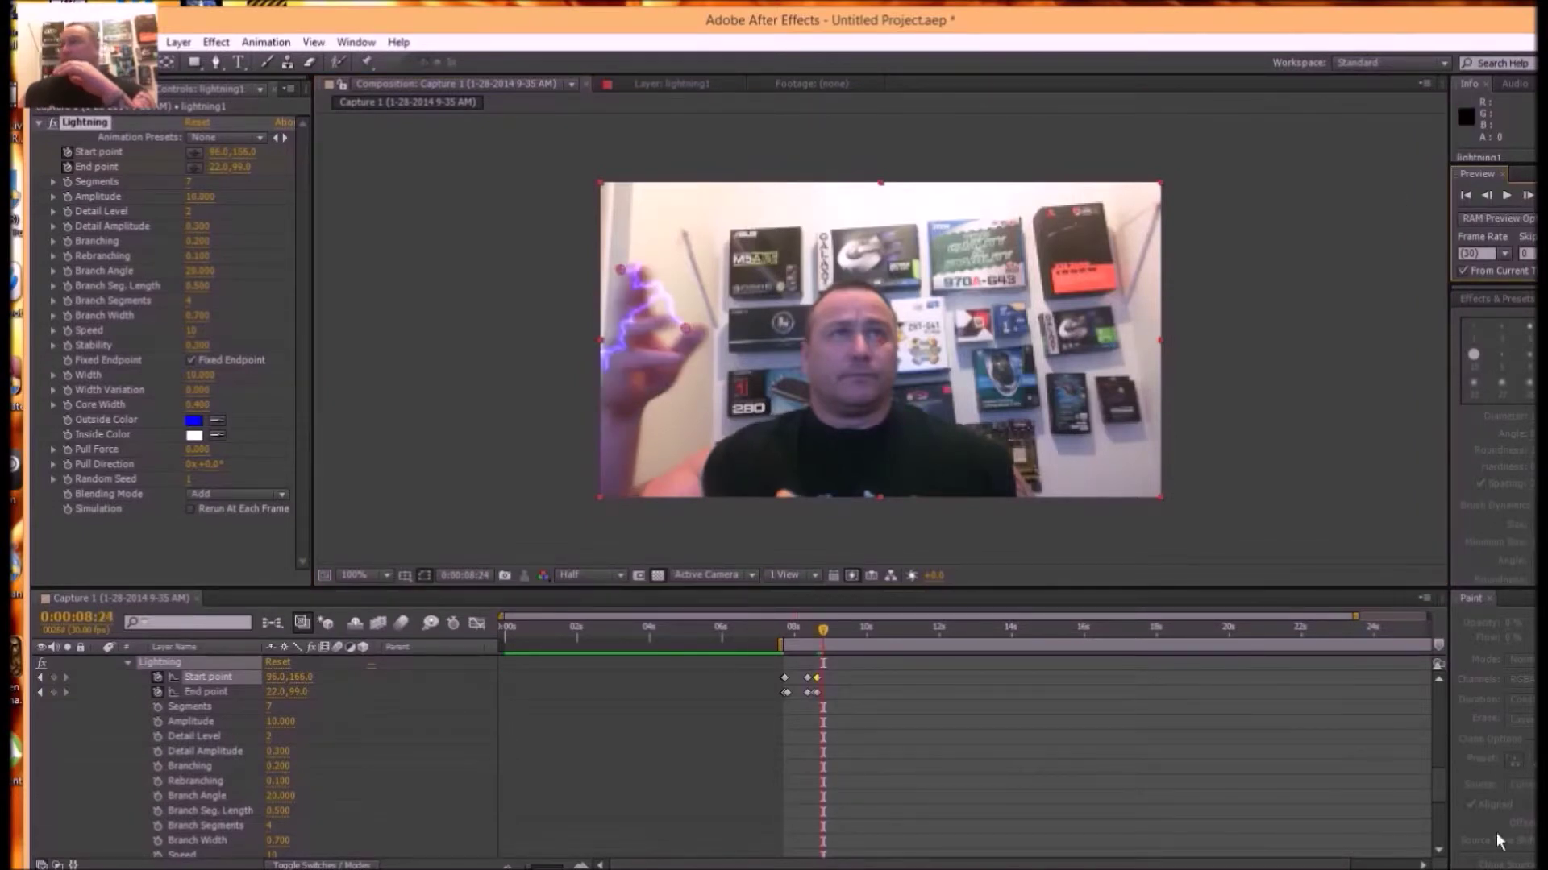
pyautogui.moveTo(1437, 793); pyautogui.dragTo(1443, 700)
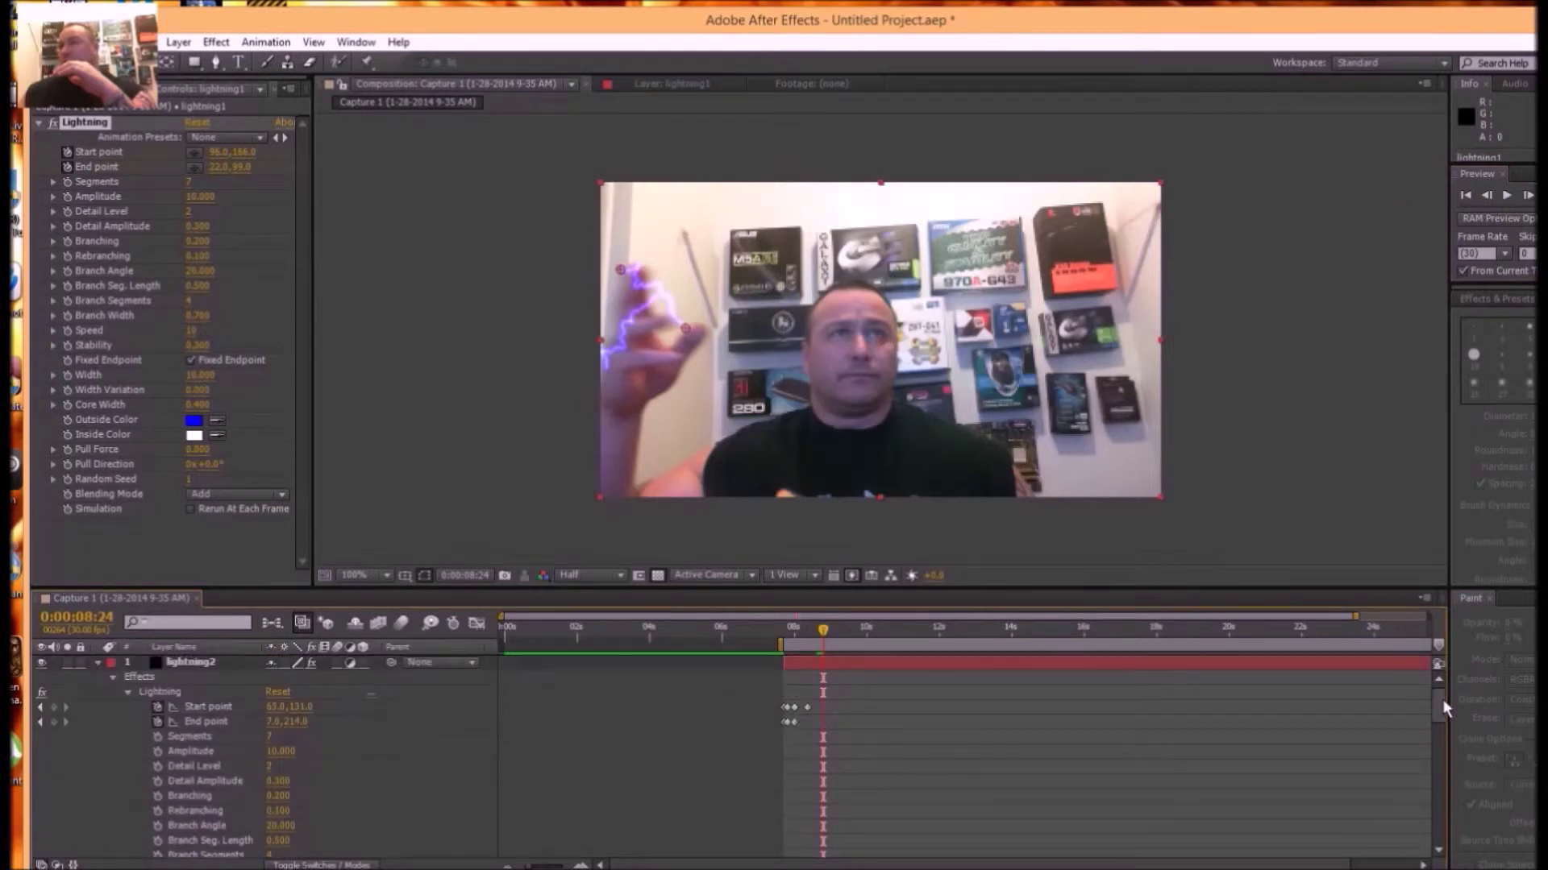
# - At 0:00:08:24, move lightning2's start point onto the fingertip and its end toward the other hand
pyautogui.click(1065, 666)
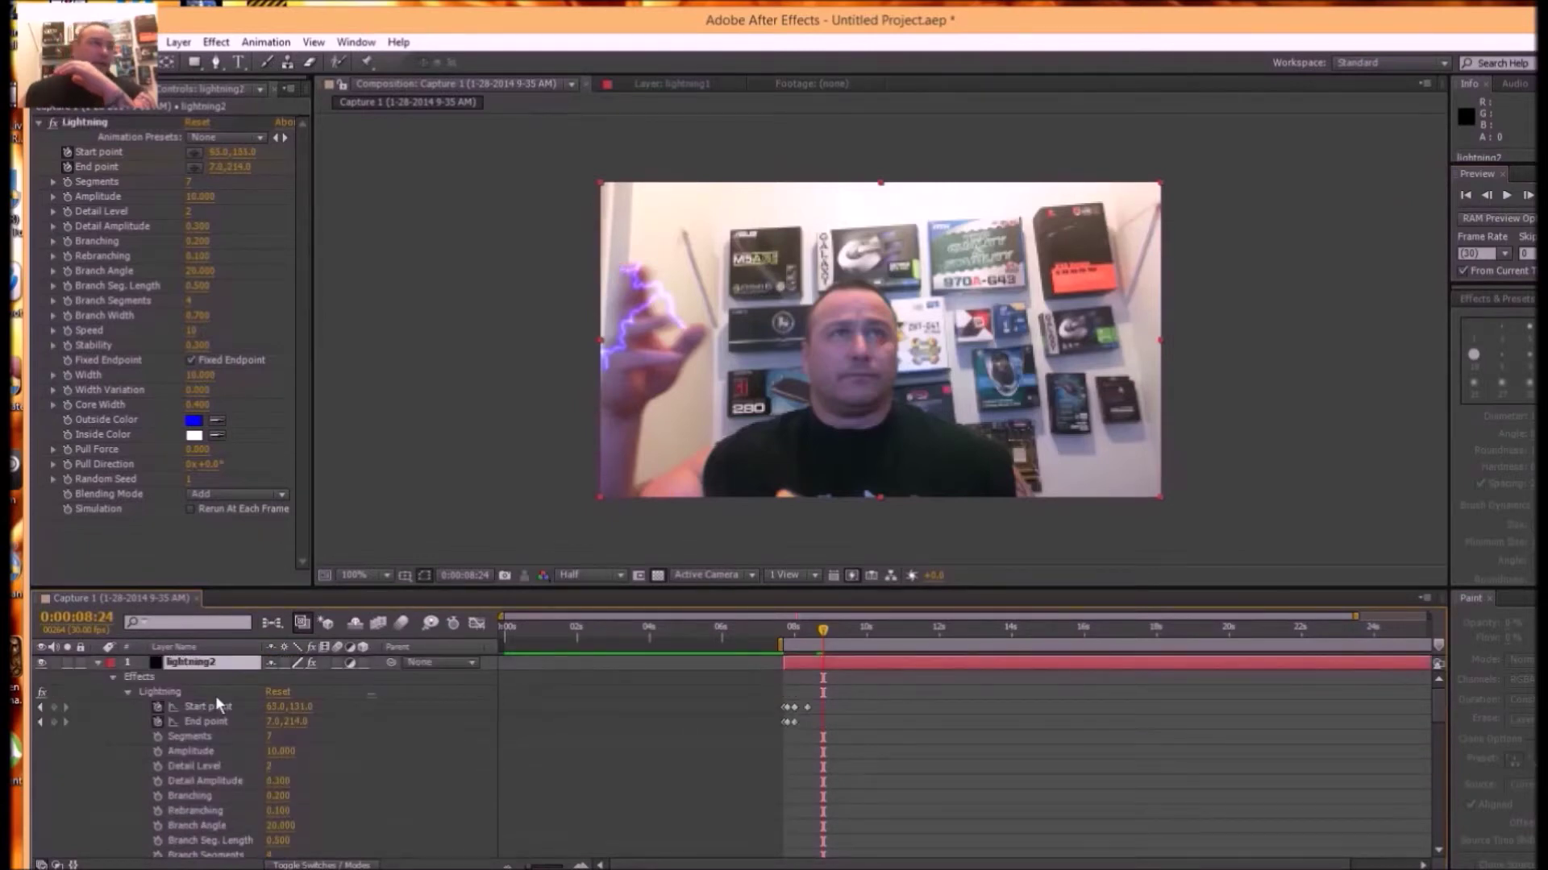
pyautogui.click(196, 706)
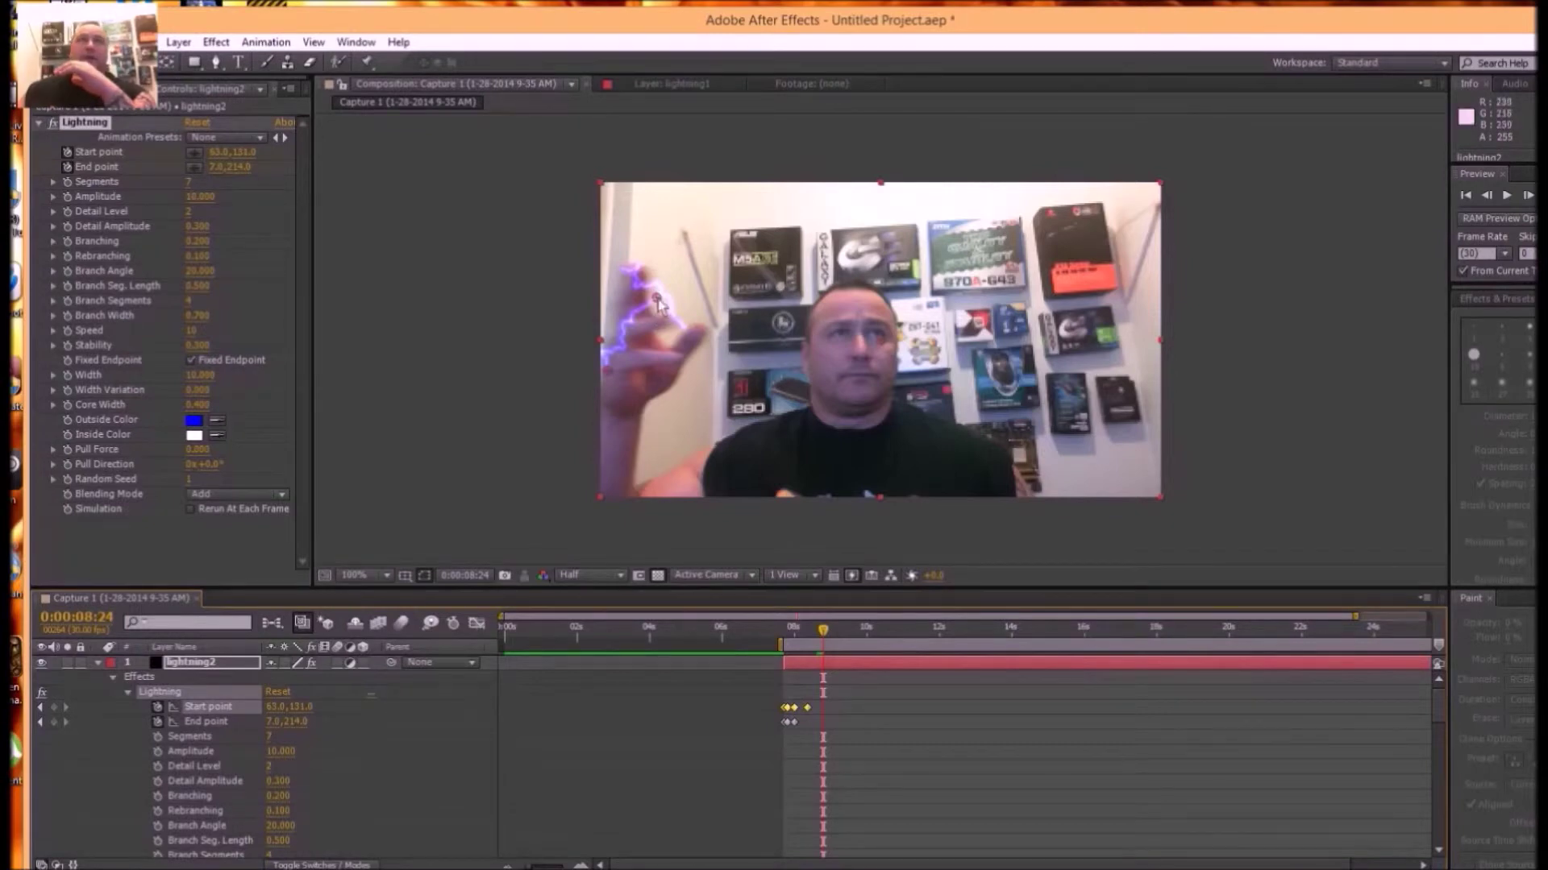
pyautogui.moveTo(649, 303); pyautogui.dragTo(631, 281)
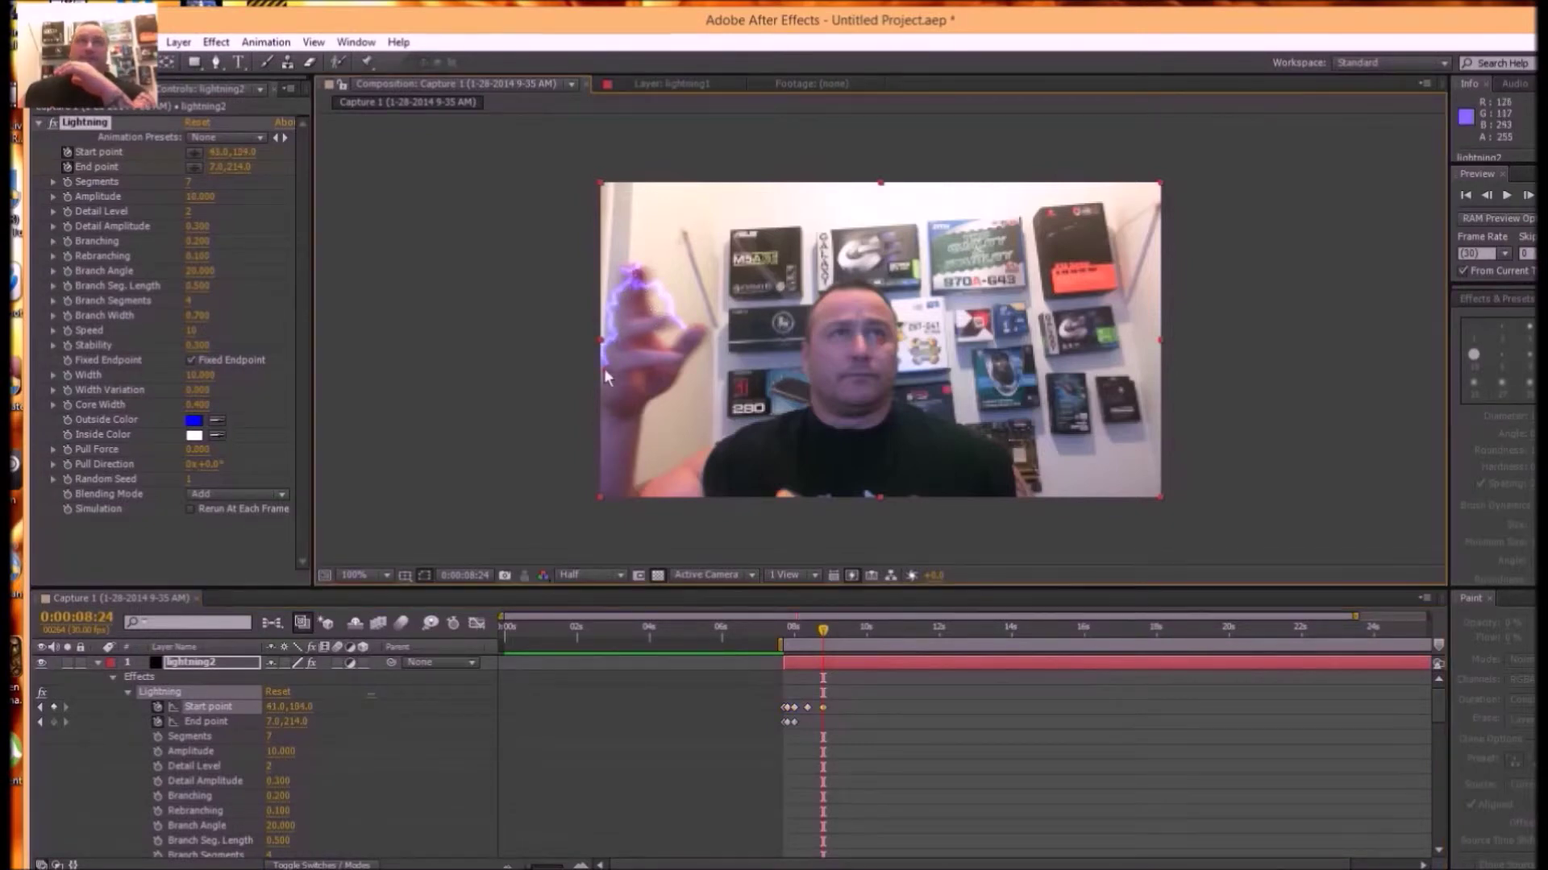
pyautogui.moveTo(646, 369); pyautogui.dragTo(673, 360)
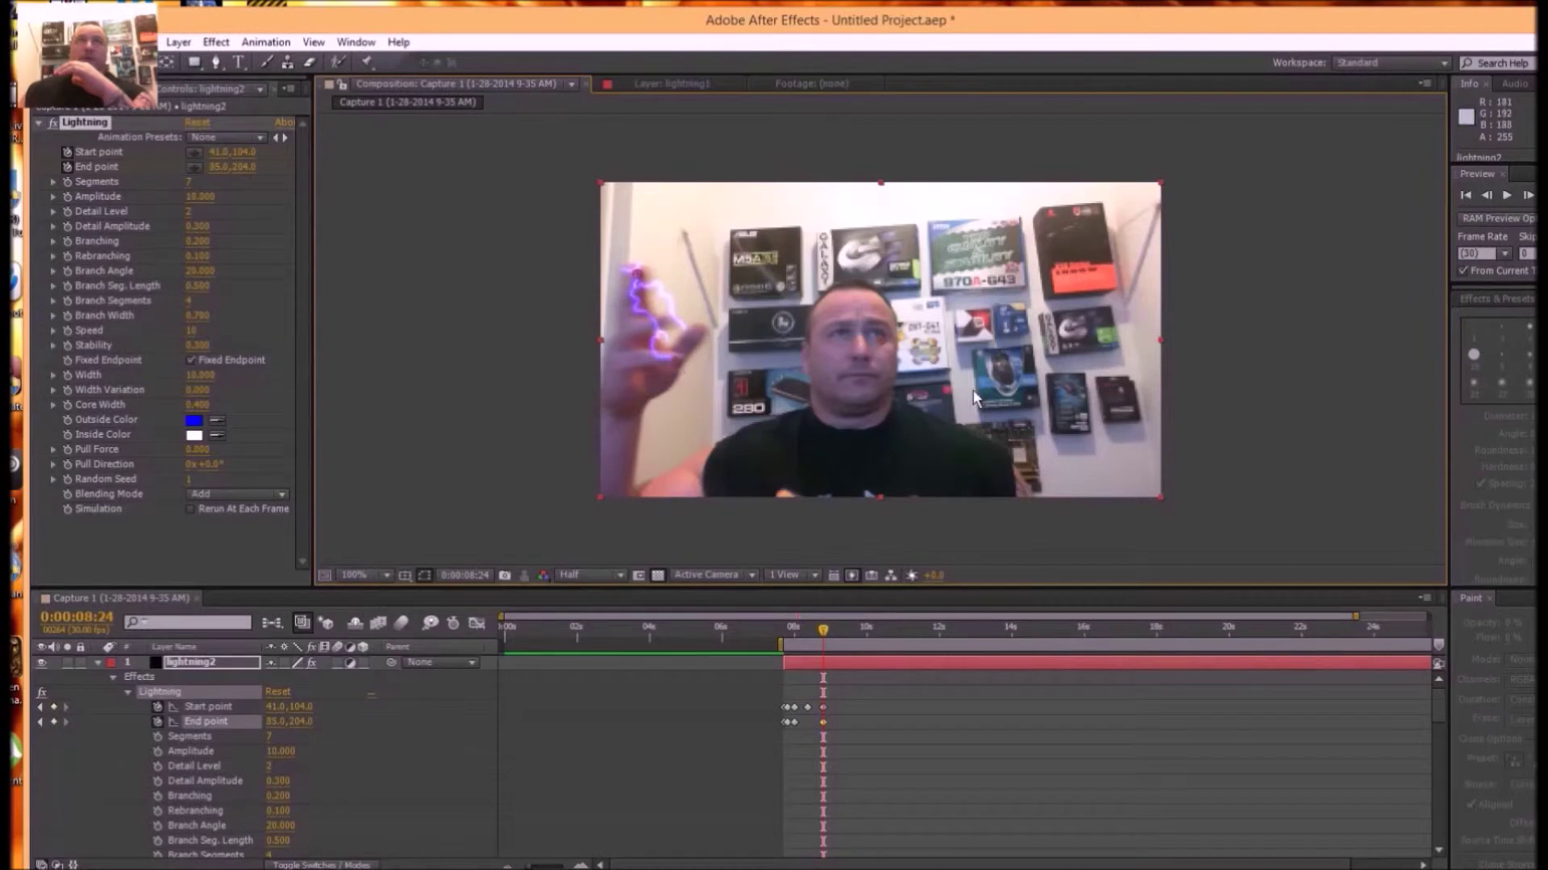
# - Step to 0:00:08:26 and reposition lightning2's start point on the fingertip
pyautogui.click(1527, 201)
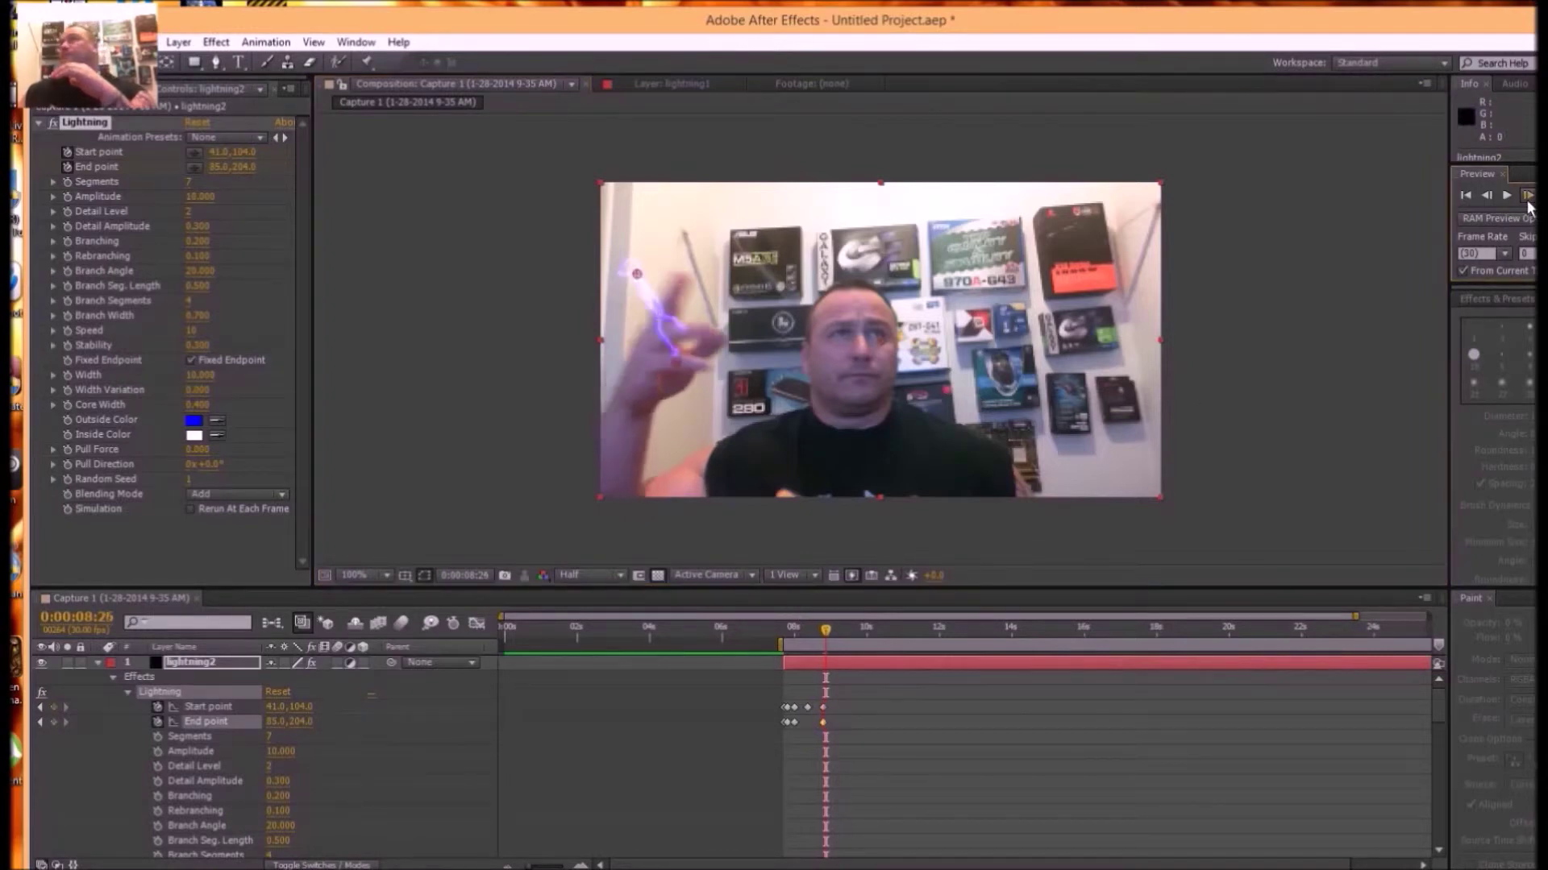
pyautogui.click(1528, 201)
pyautogui.click(1527, 202)
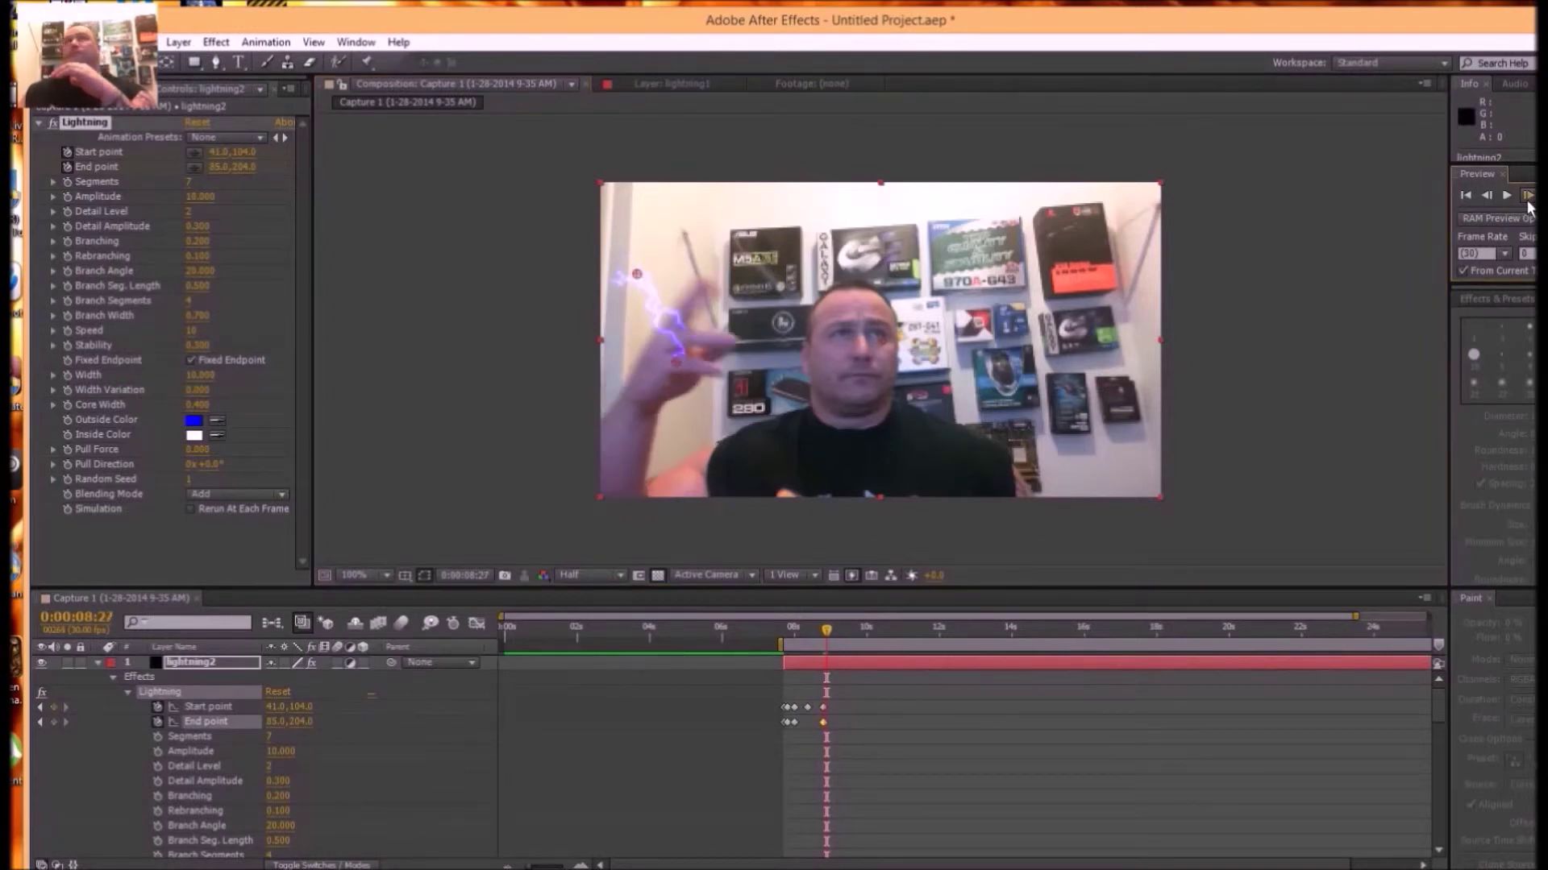
pyautogui.click(1483, 196)
pyautogui.click(1483, 196)
pyautogui.click(1483, 196)
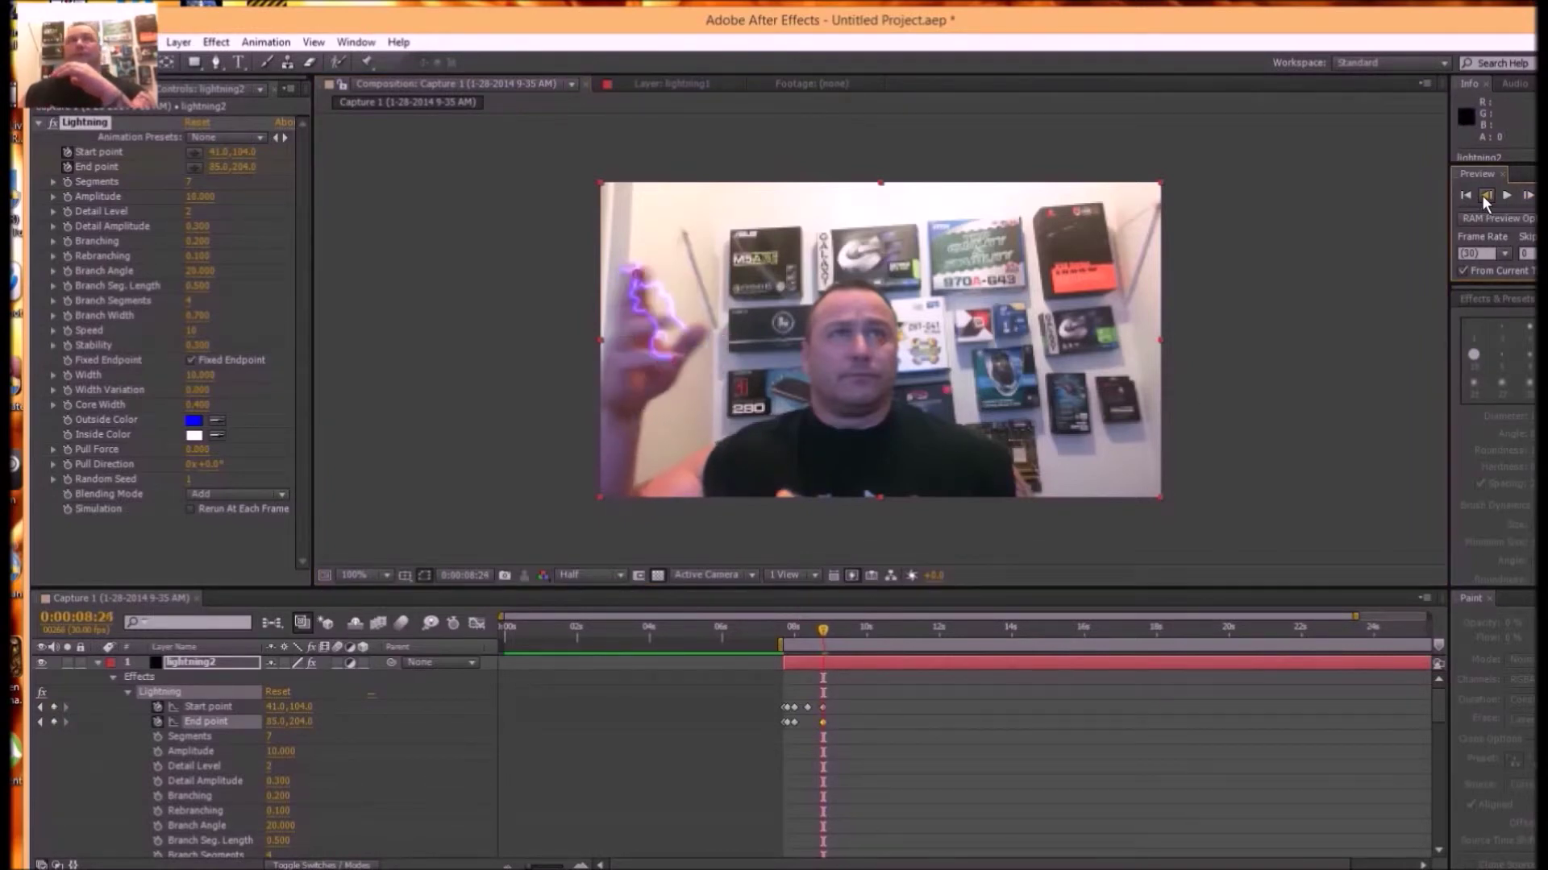
pyautogui.click(1526, 196)
pyautogui.click(1526, 197)
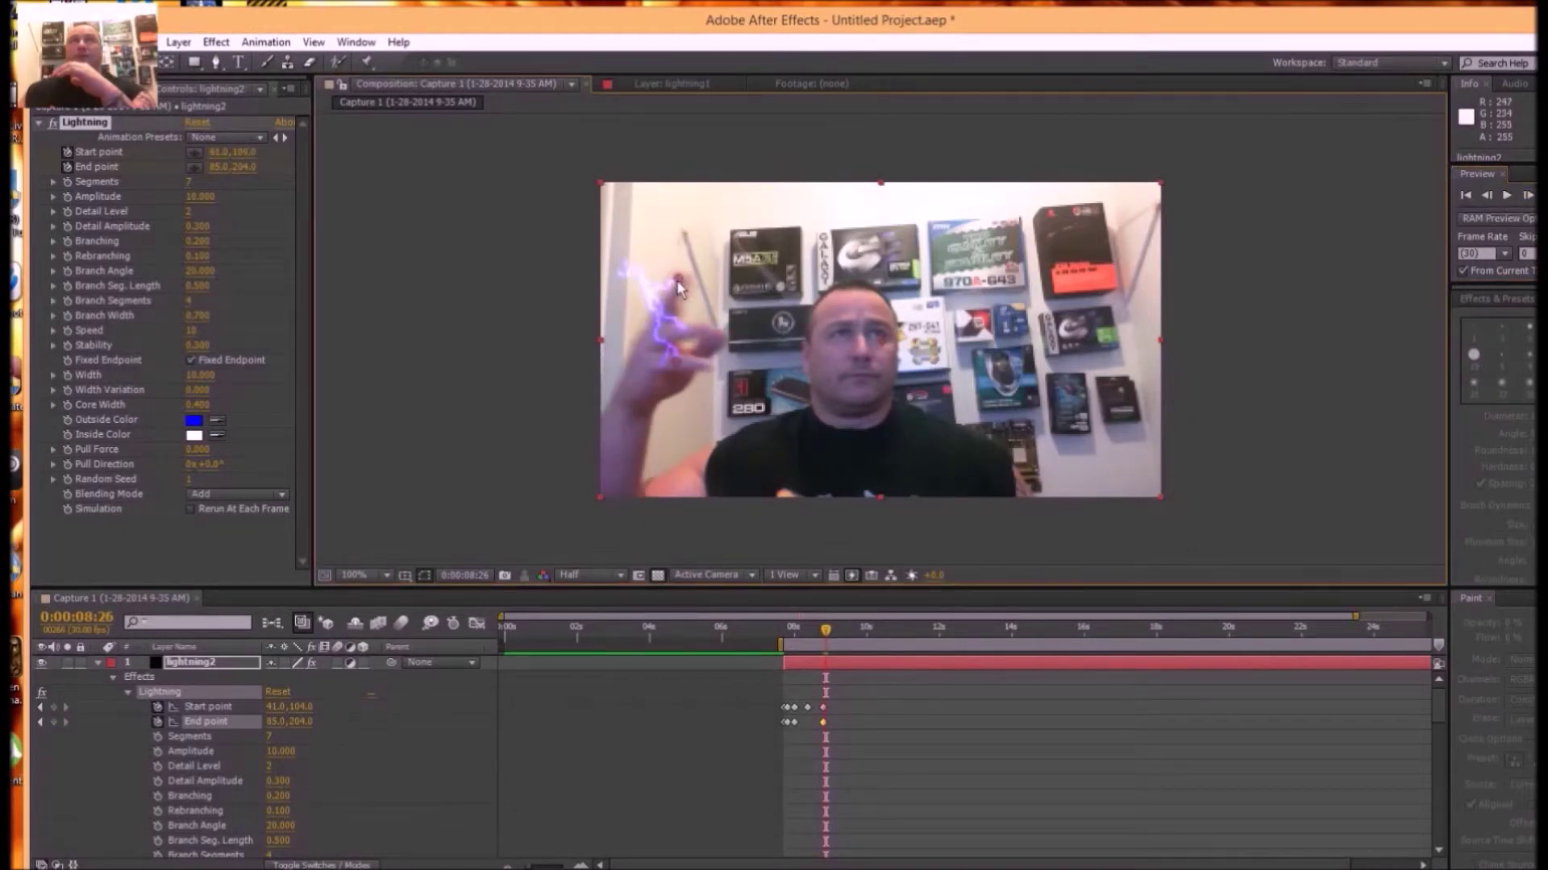
pyautogui.moveTo(677, 286); pyautogui.dragTo(705, 357)
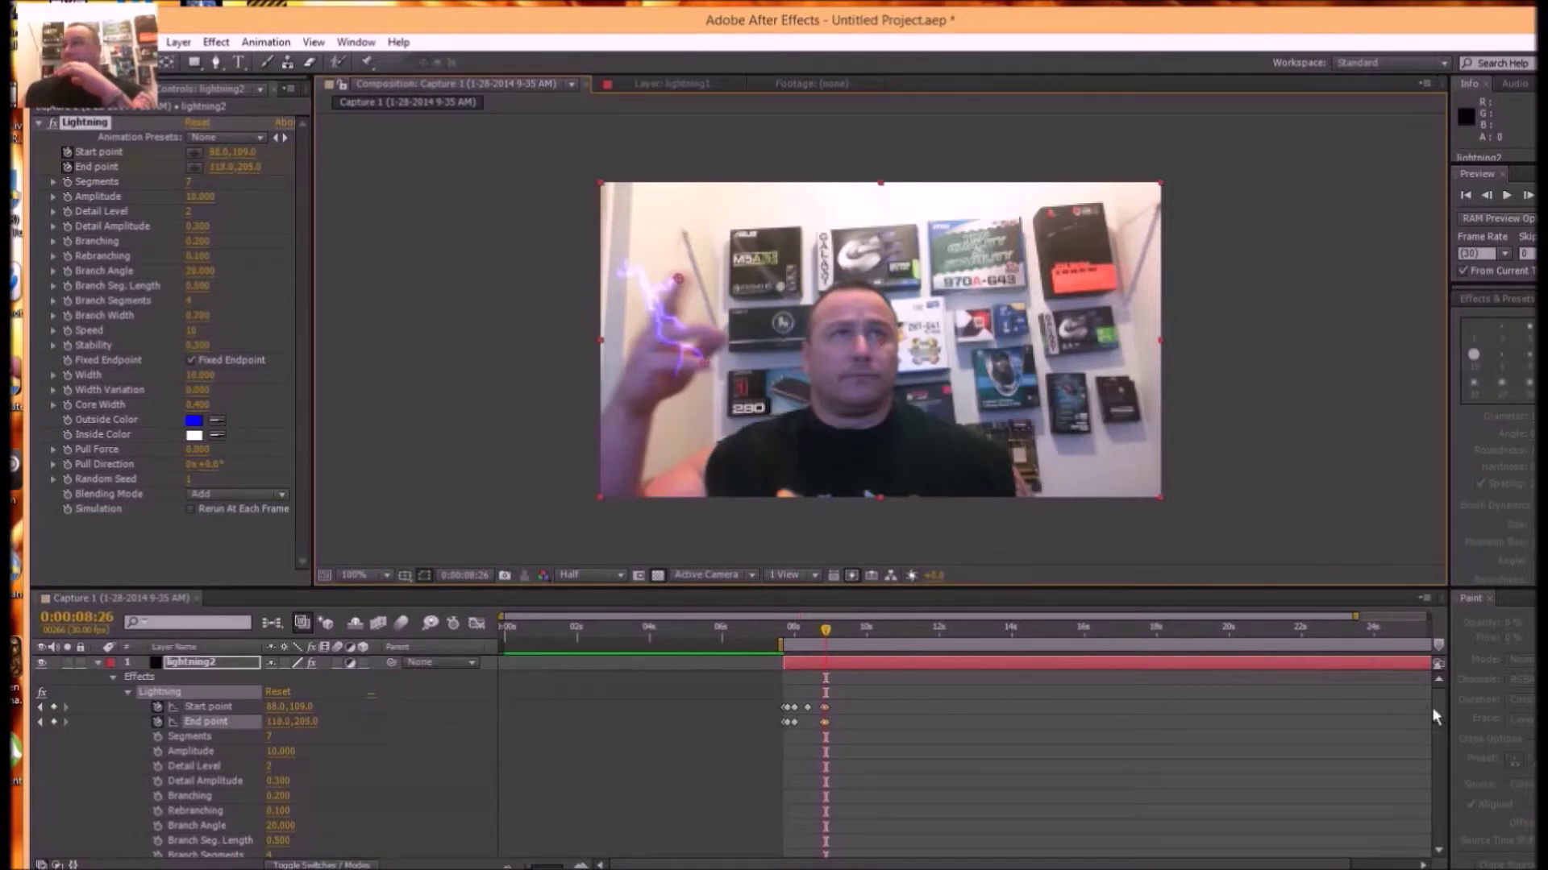
# - At 0:00:08:26, nudge lightning1's start point onto the fingertip (start 104.0,175.0, end 90.0,111.0)
pyautogui.moveTo(1439, 709); pyautogui.dragTo(1448, 766)
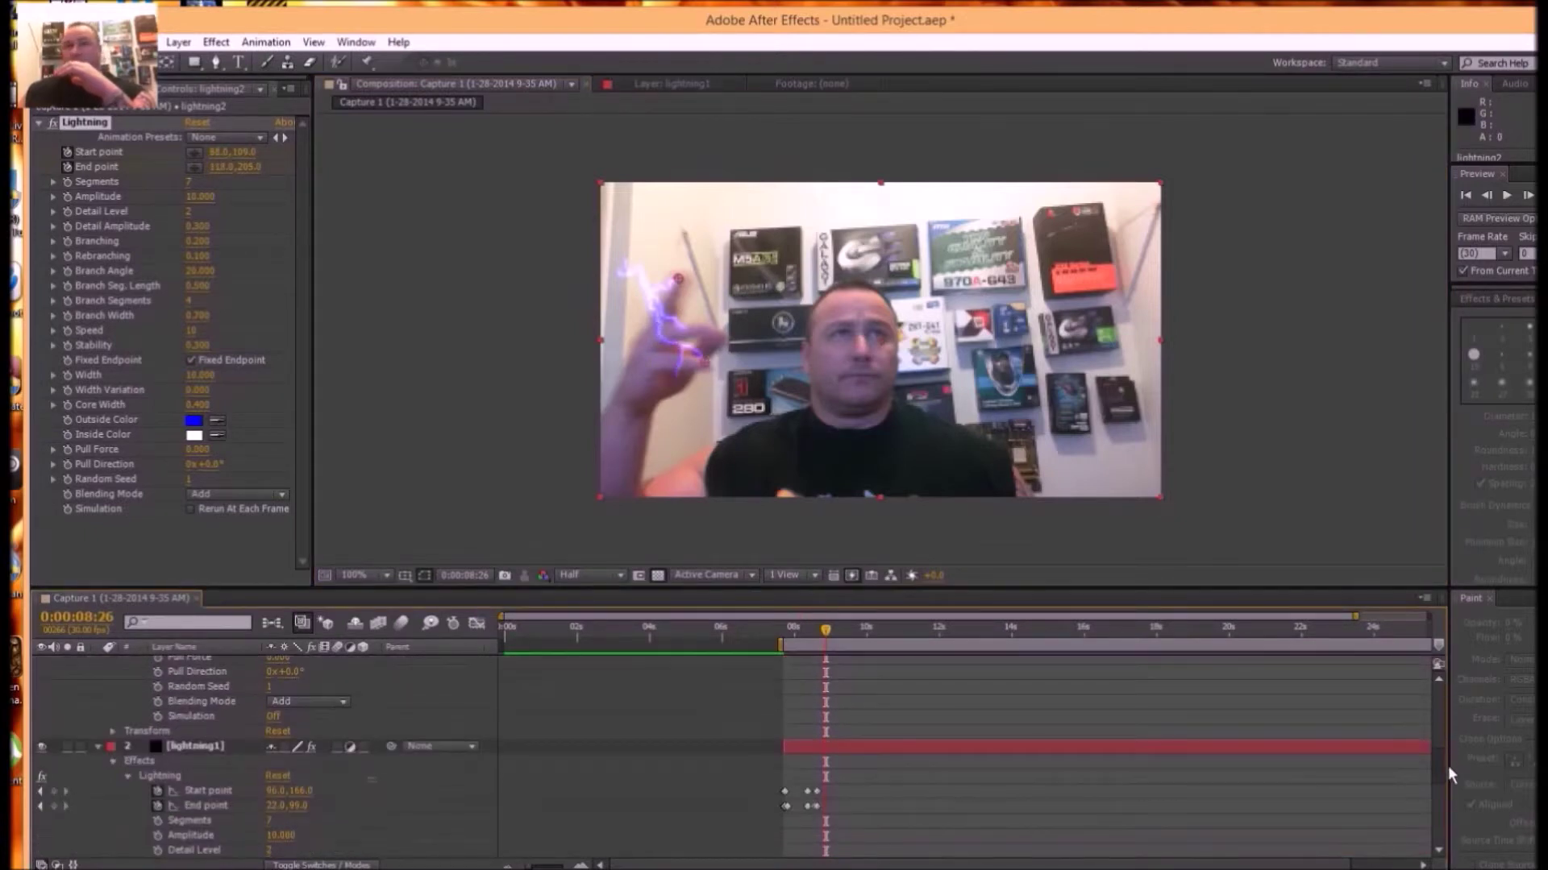
pyautogui.click(1098, 746)
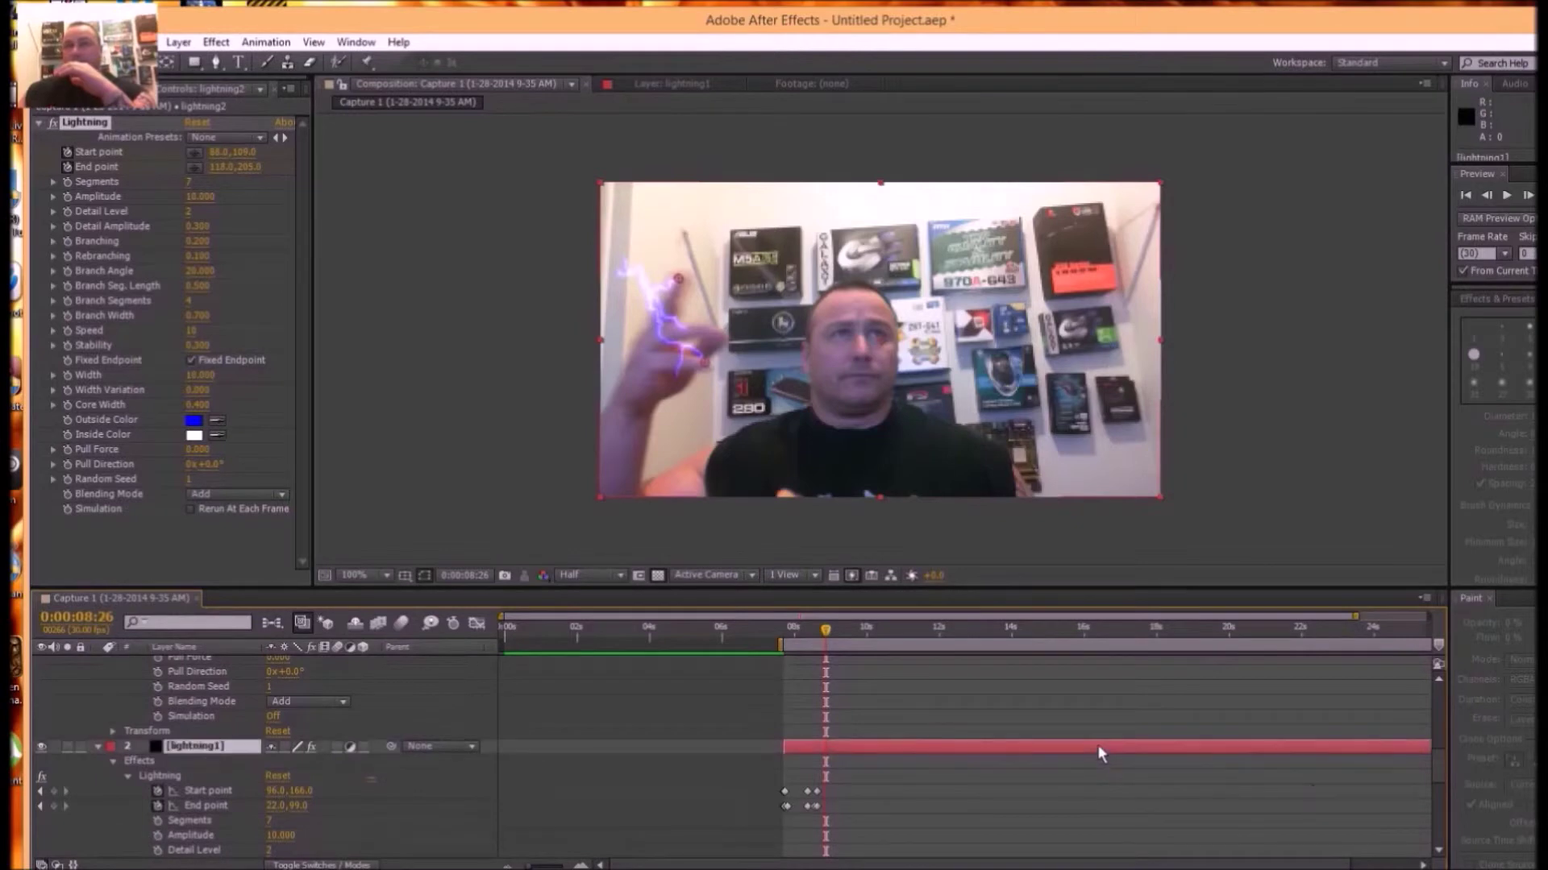
pyautogui.click(194, 790)
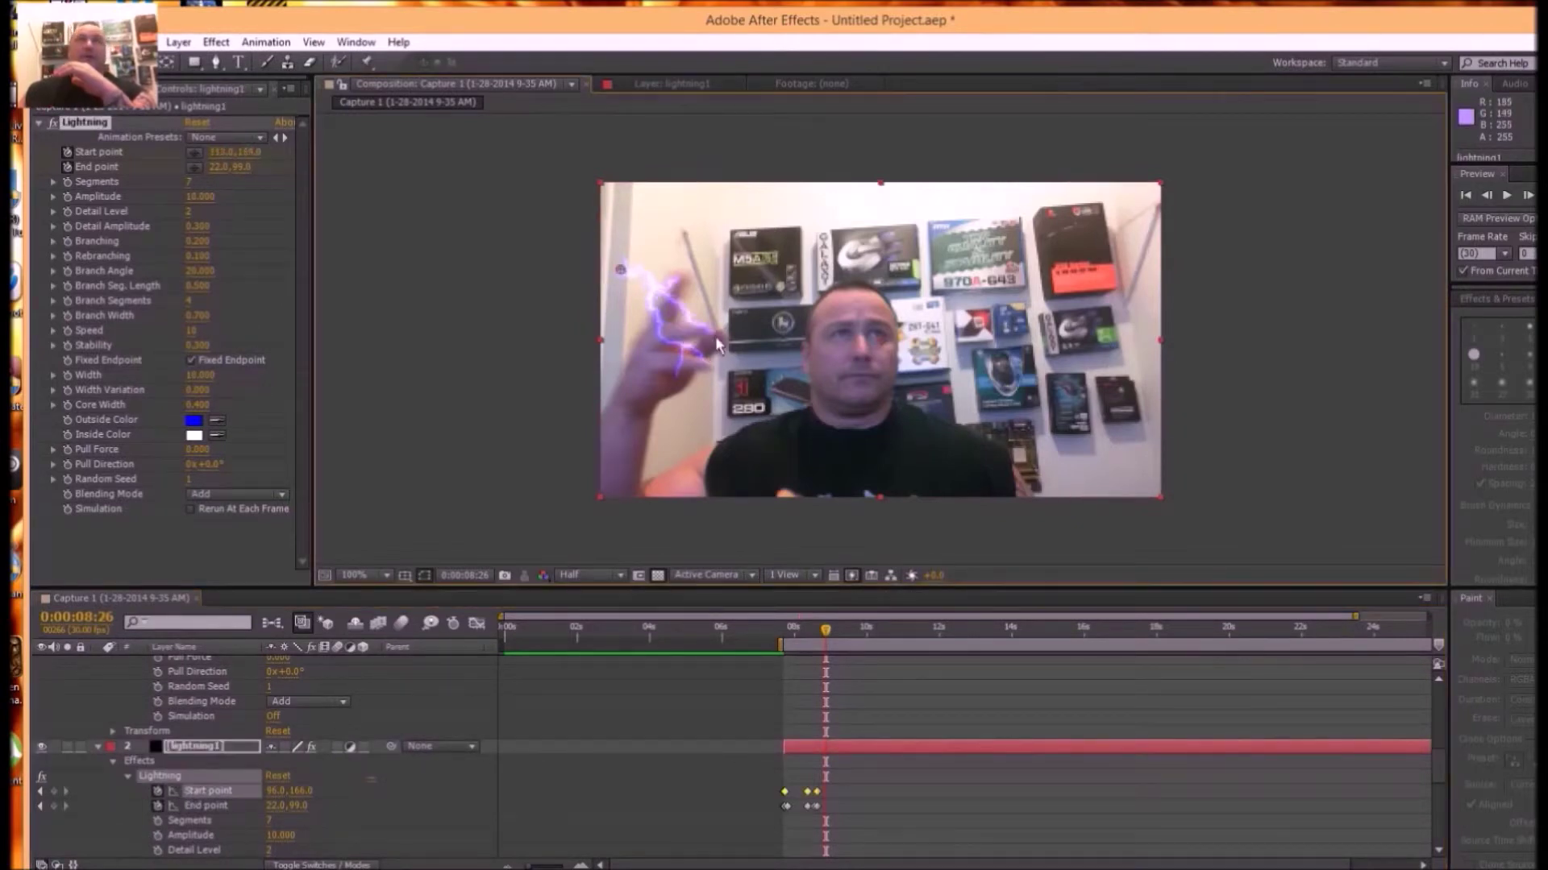
pyautogui.moveTo(619, 269); pyautogui.dragTo(670, 279)
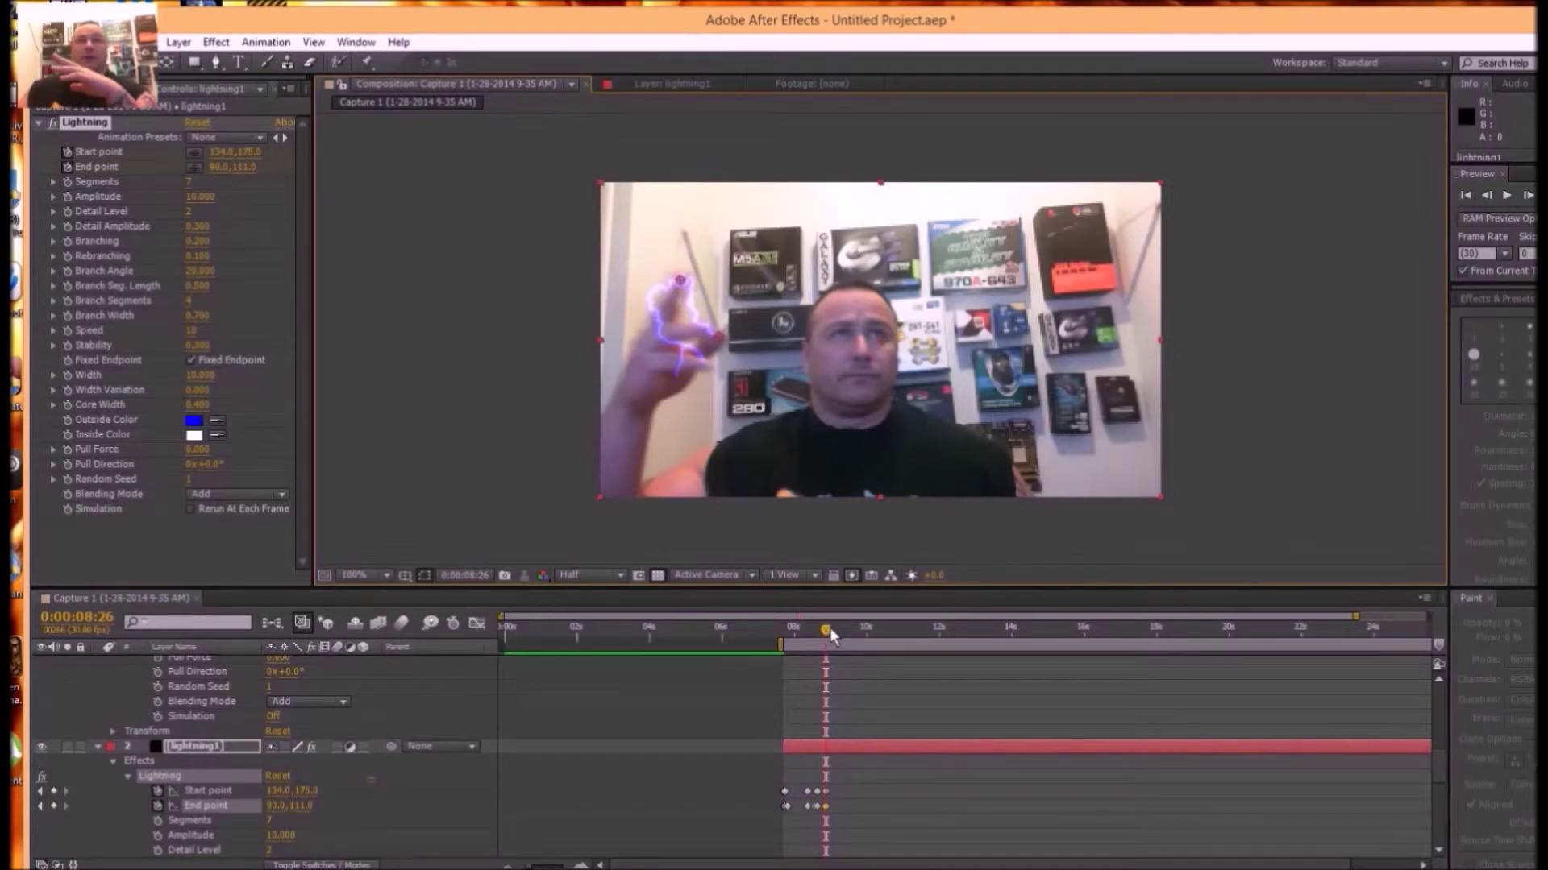
pyautogui.moveTo(829, 627)
pyautogui.mouseDown()
pyautogui.moveTo(746, 614)
pyautogui.moveTo(831, 615)
pyautogui.mouseUp()
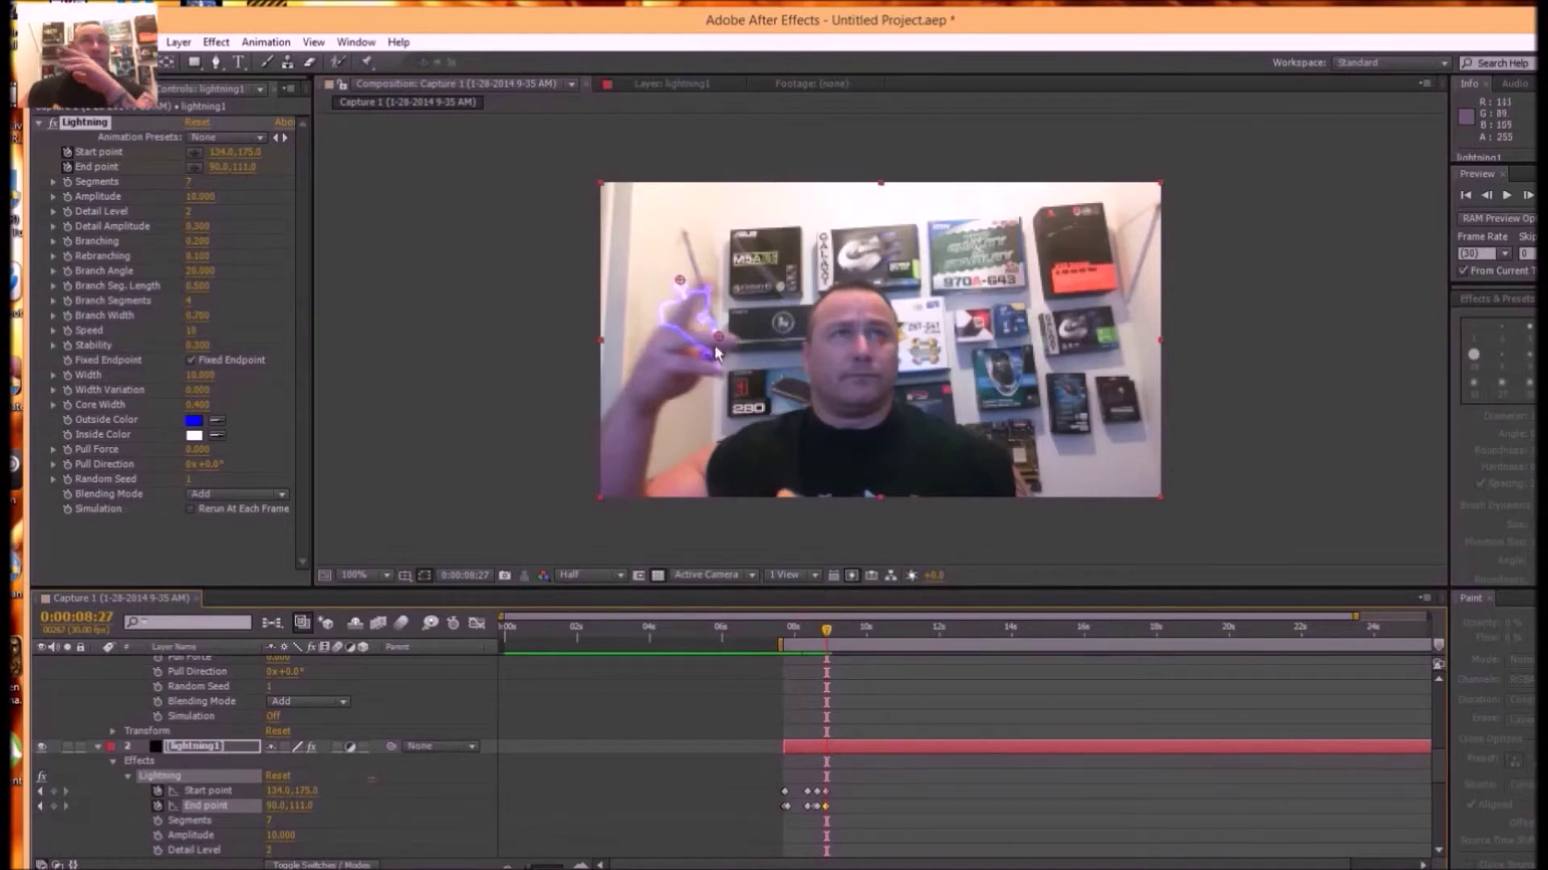
# - Move lightning1's end point to the fingertip, then place lightning2's start and end points on the hands
pyautogui.moveTo(681, 284); pyautogui.dragTo(706, 291)
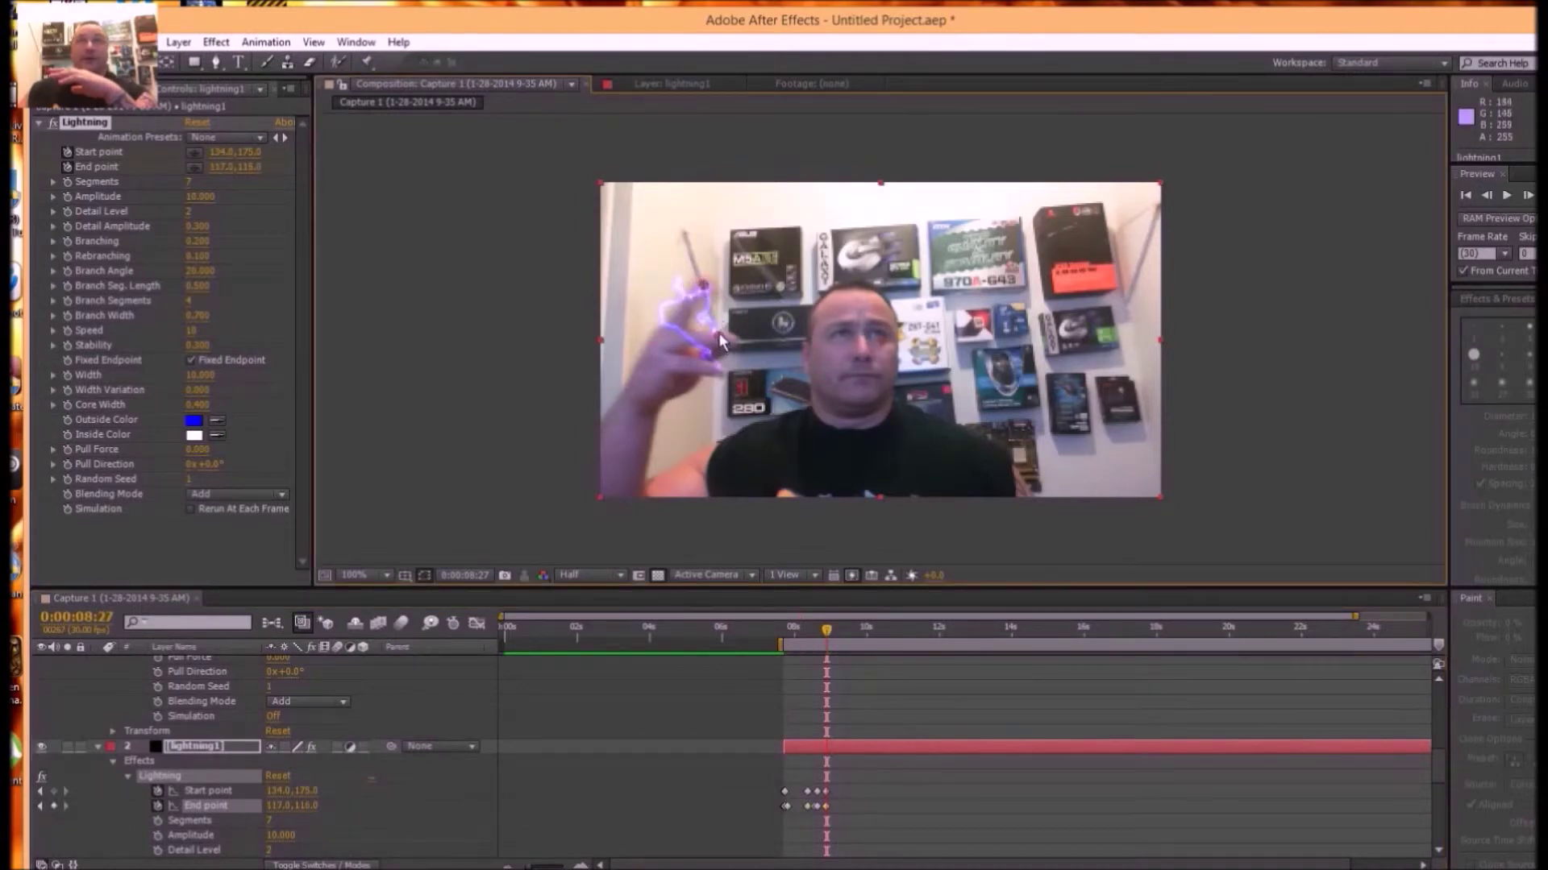
pyautogui.click(737, 346)
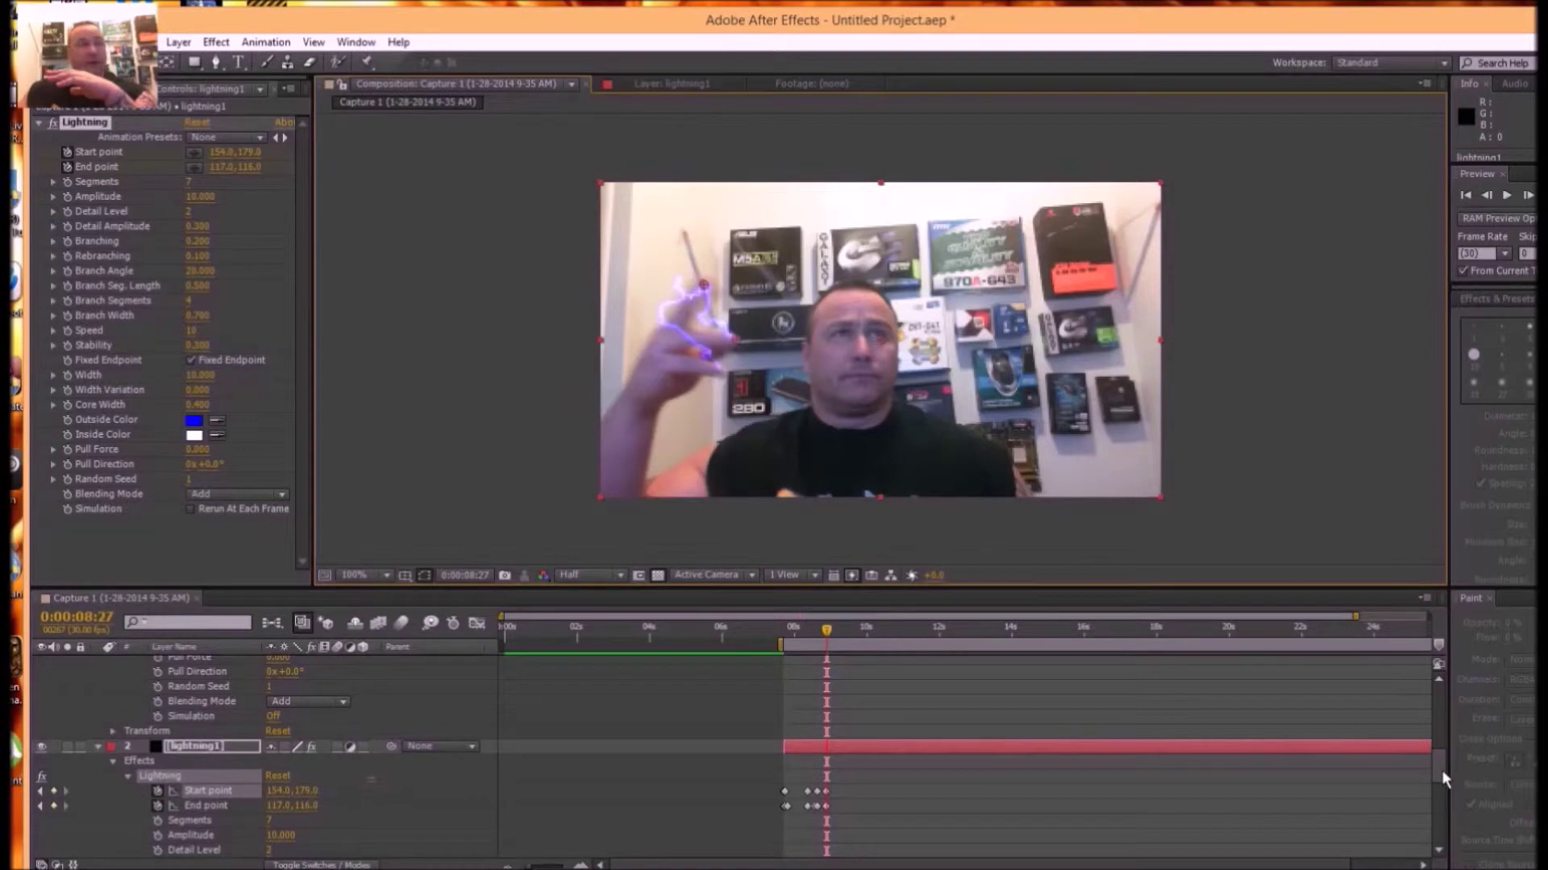
pyautogui.moveTo(1441, 769); pyautogui.dragTo(1451, 694)
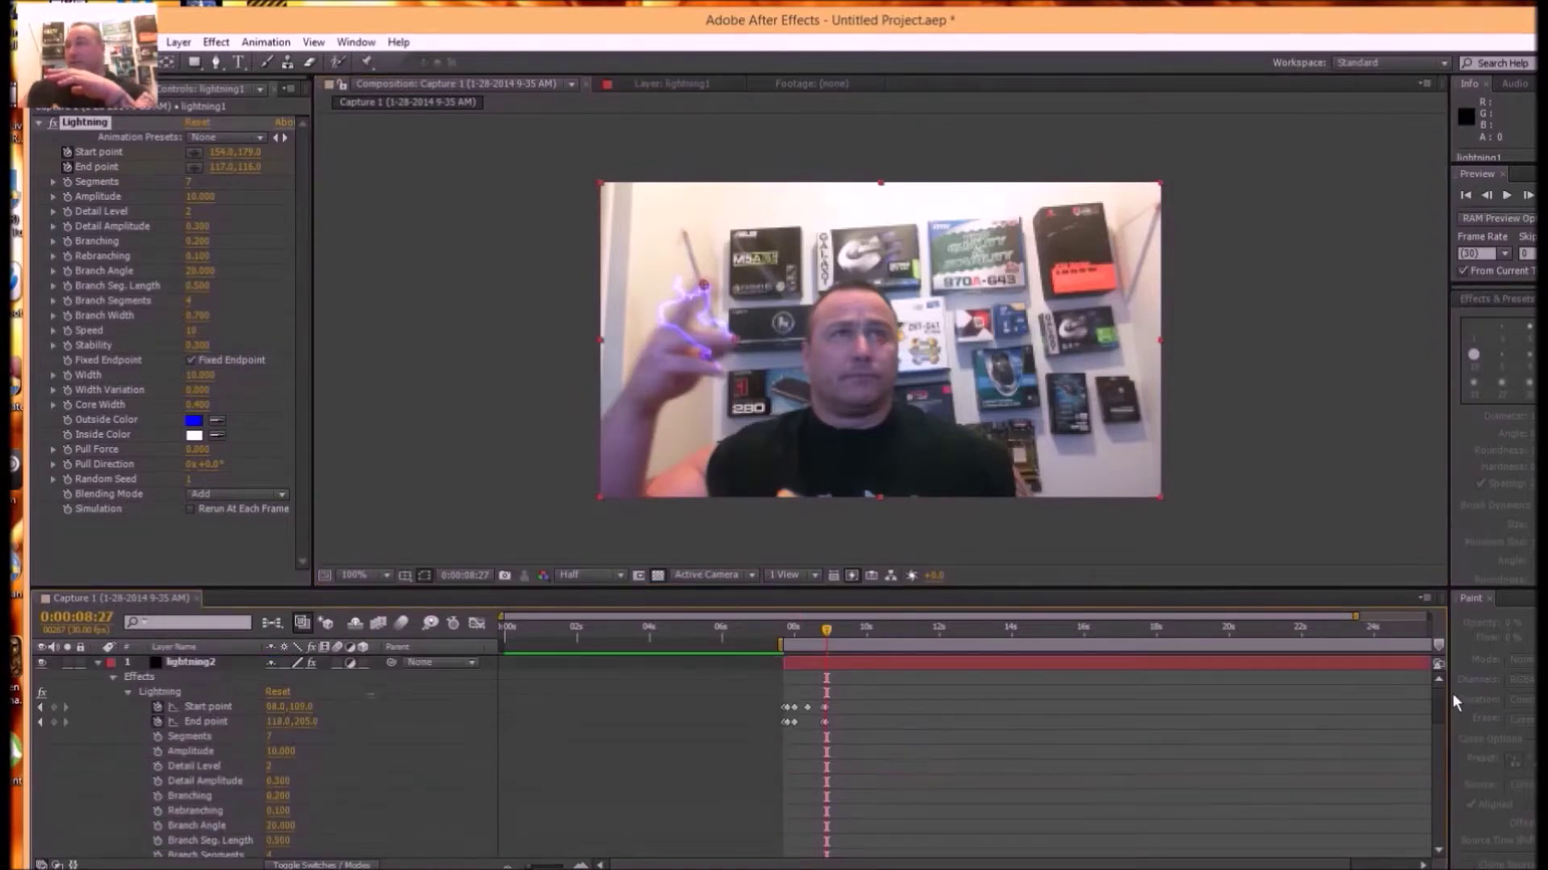
pyautogui.click(1304, 657)
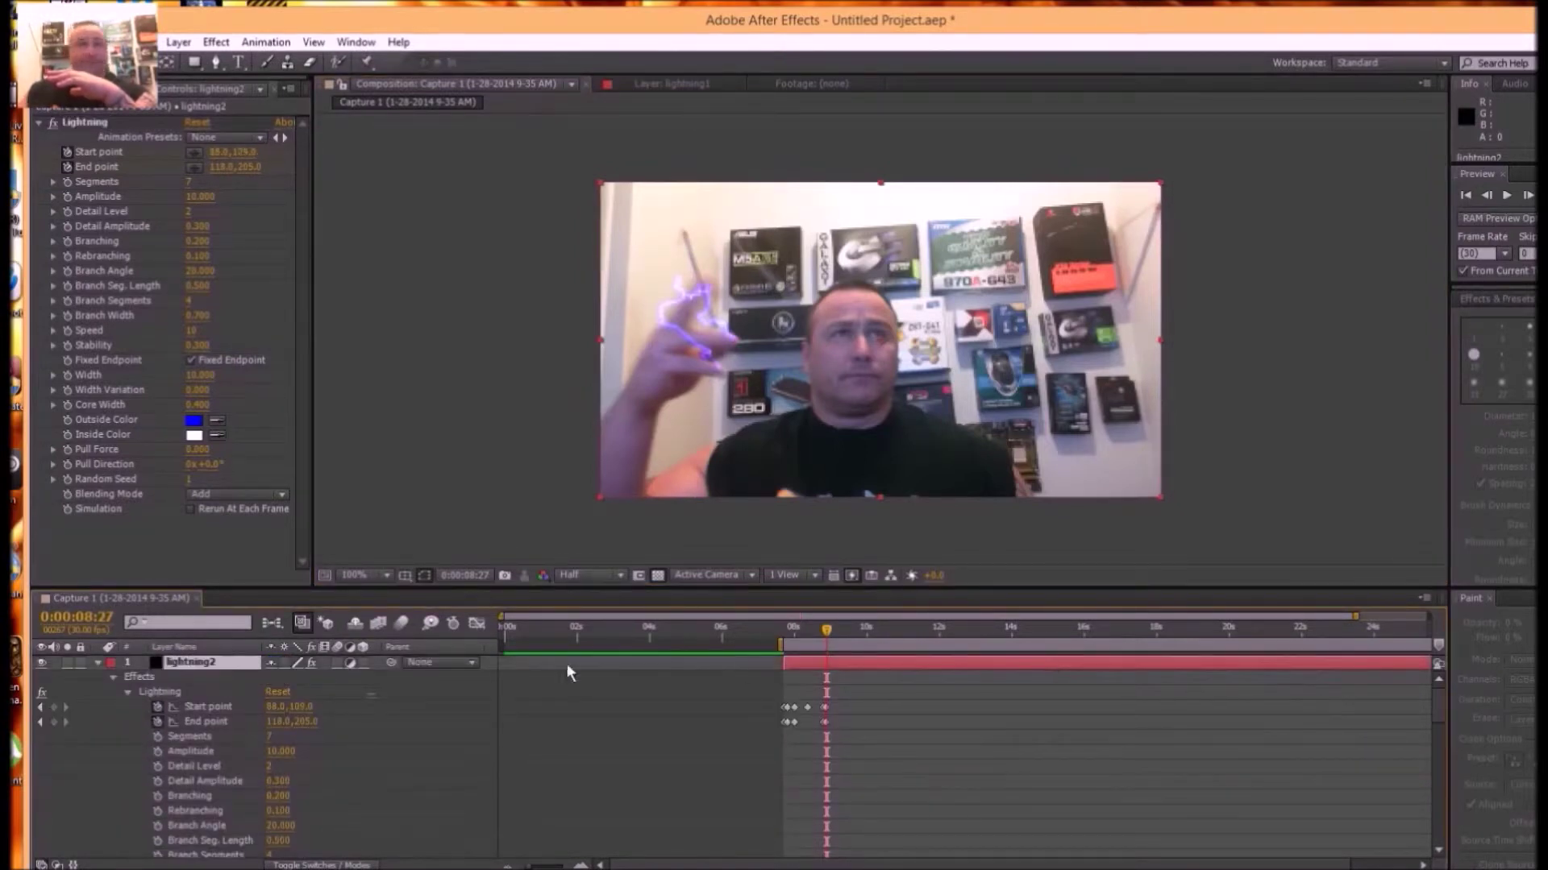
pyautogui.click(205, 706)
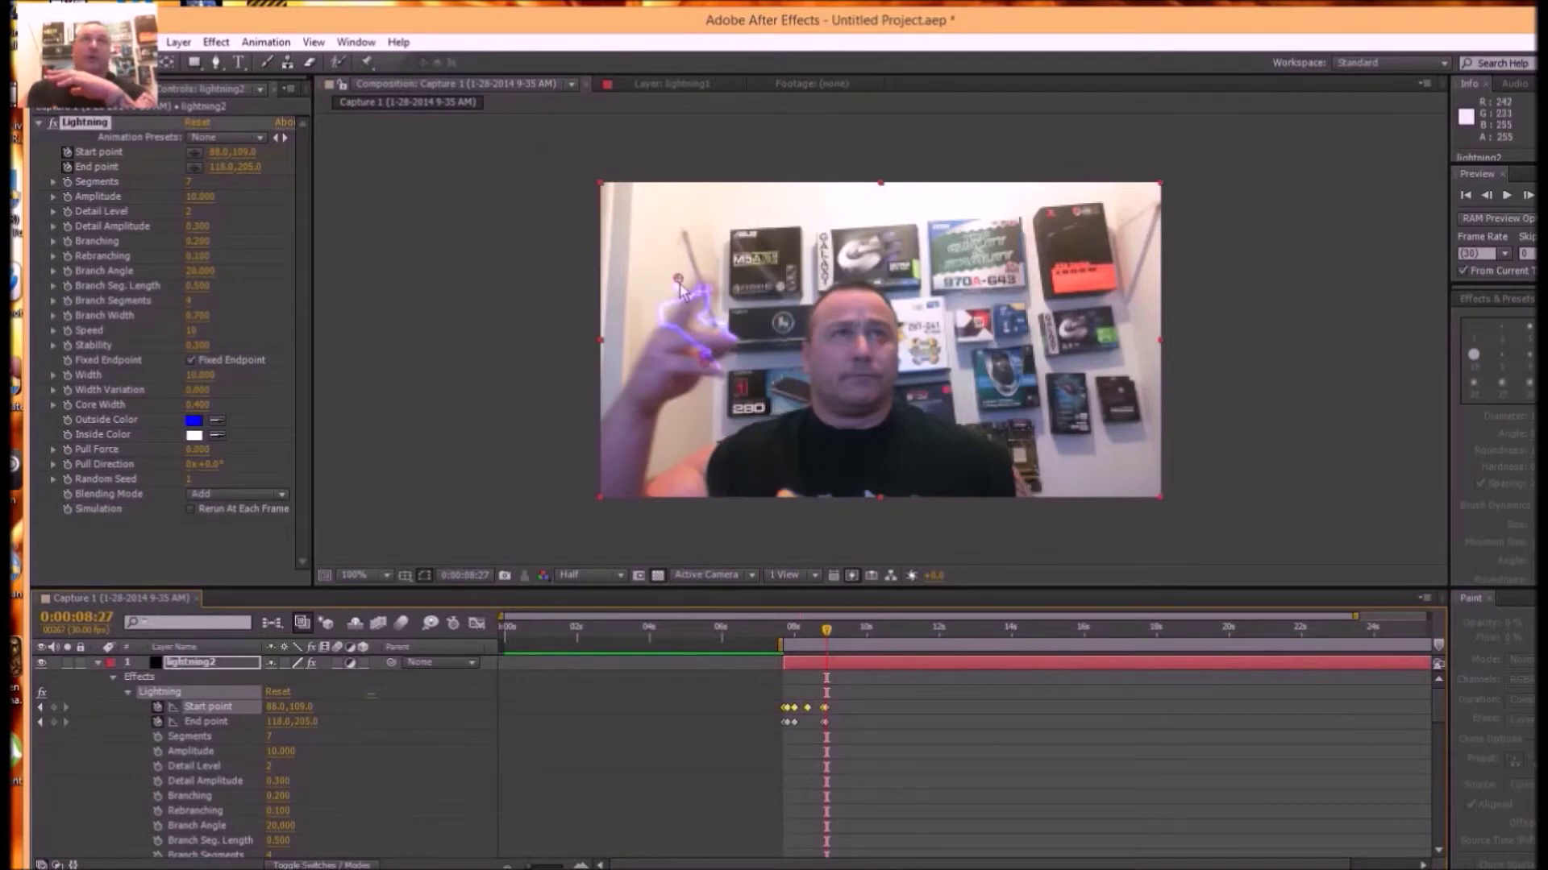
pyautogui.moveTo(680, 285); pyautogui.dragTo(710, 288)
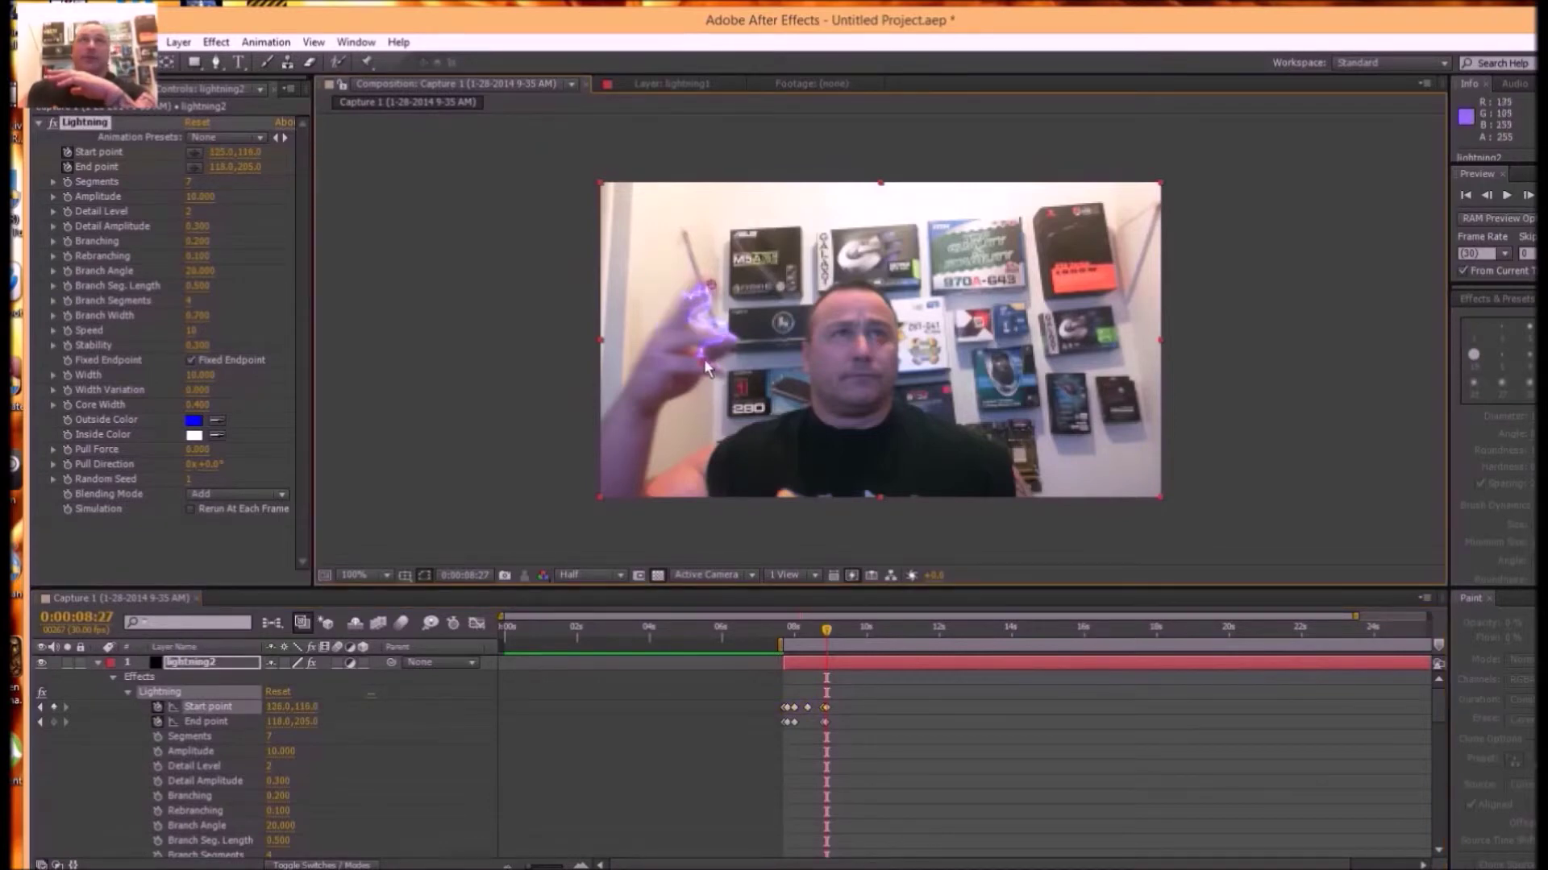
pyautogui.moveTo(726, 372); pyautogui.dragTo(747, 383)
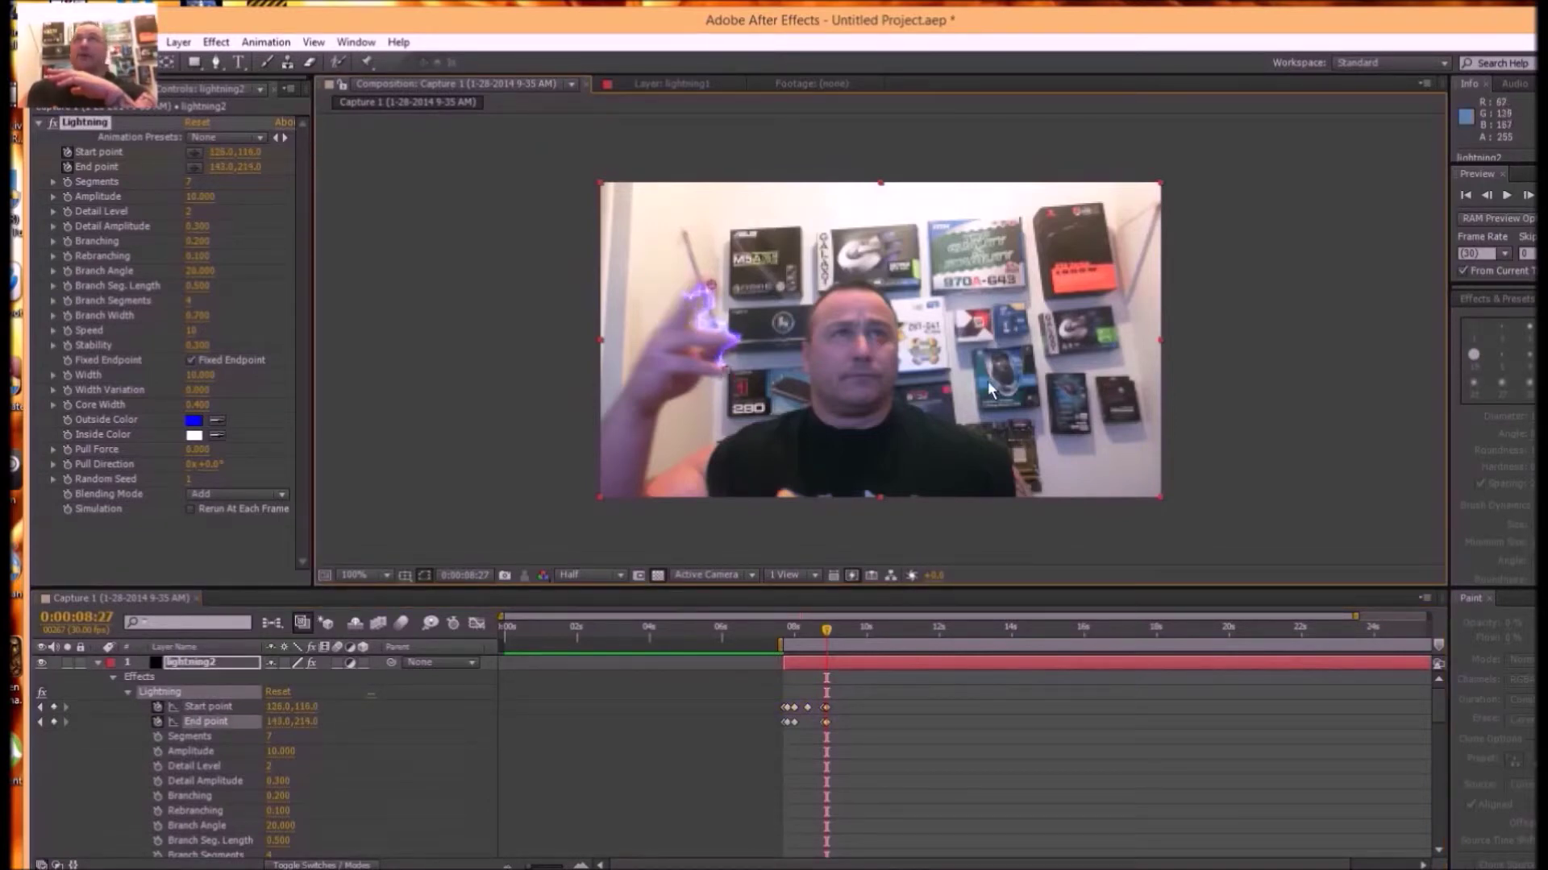
# - At 0:00:08:29, lower lightning2's start point to 172.0,142.0 and shift its end right to 181.0,195.0
pyautogui.click(1525, 196)
pyautogui.click(1525, 197)
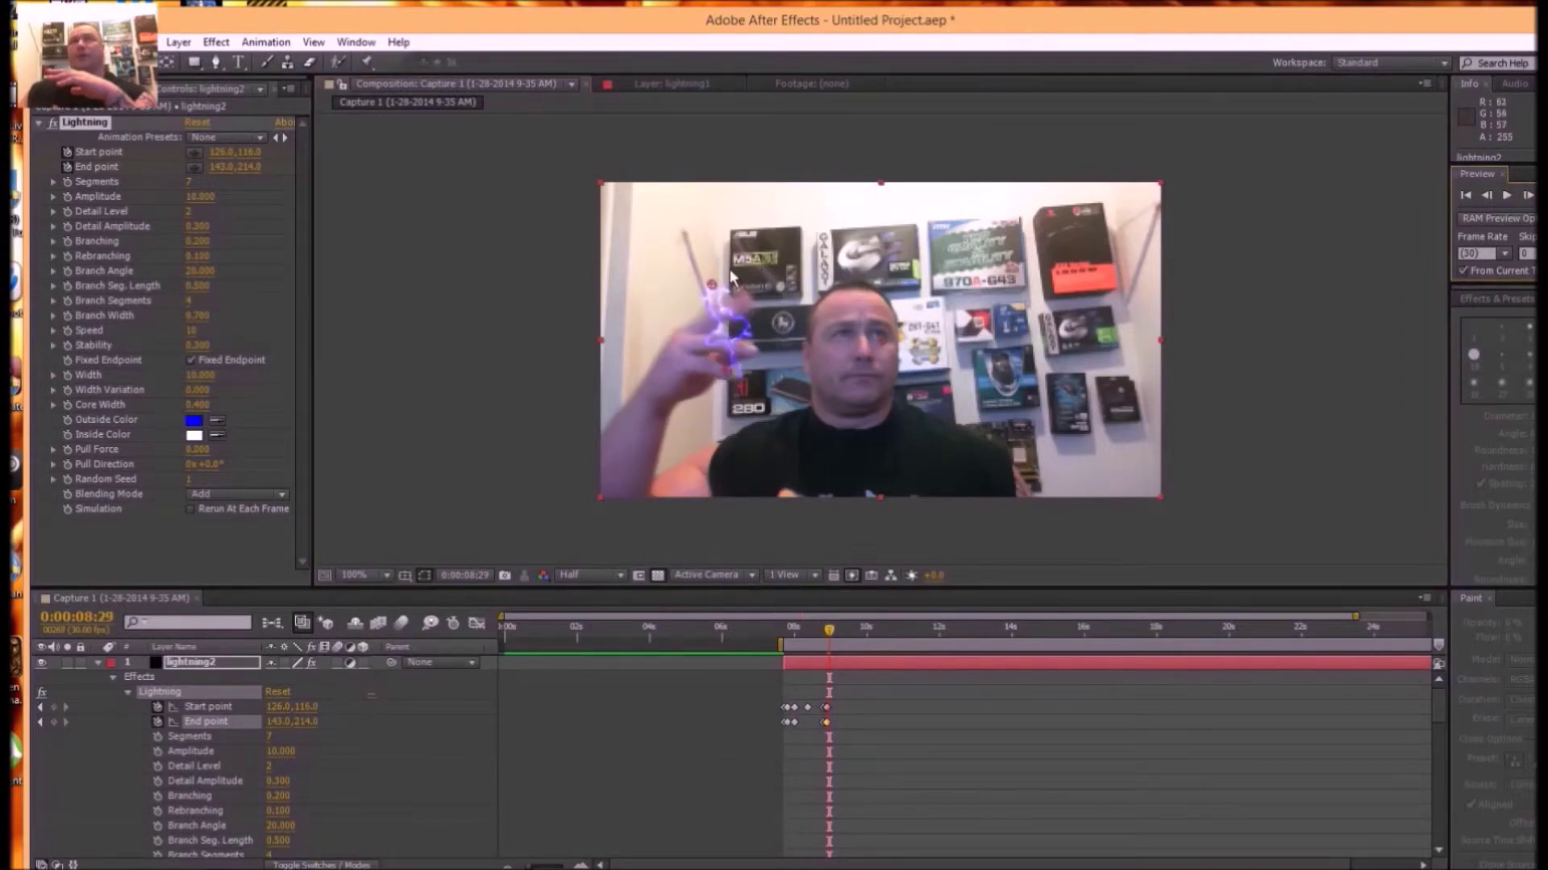
pyautogui.moveTo(713, 285); pyautogui.dragTo(708, 308)
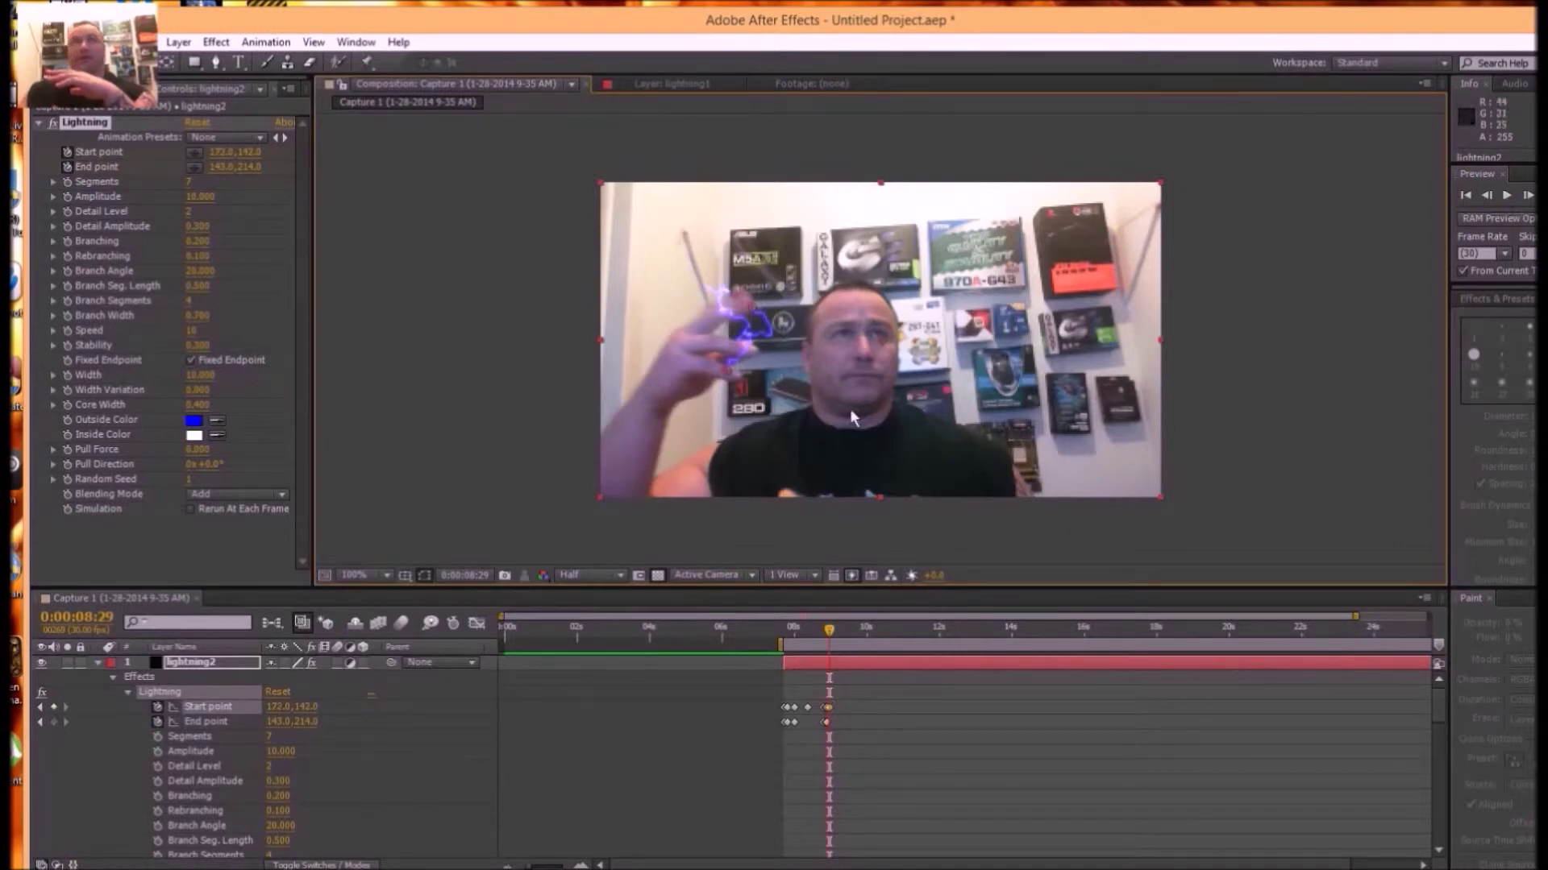
pyautogui.moveTo(724, 372); pyautogui.dragTo(756, 350)
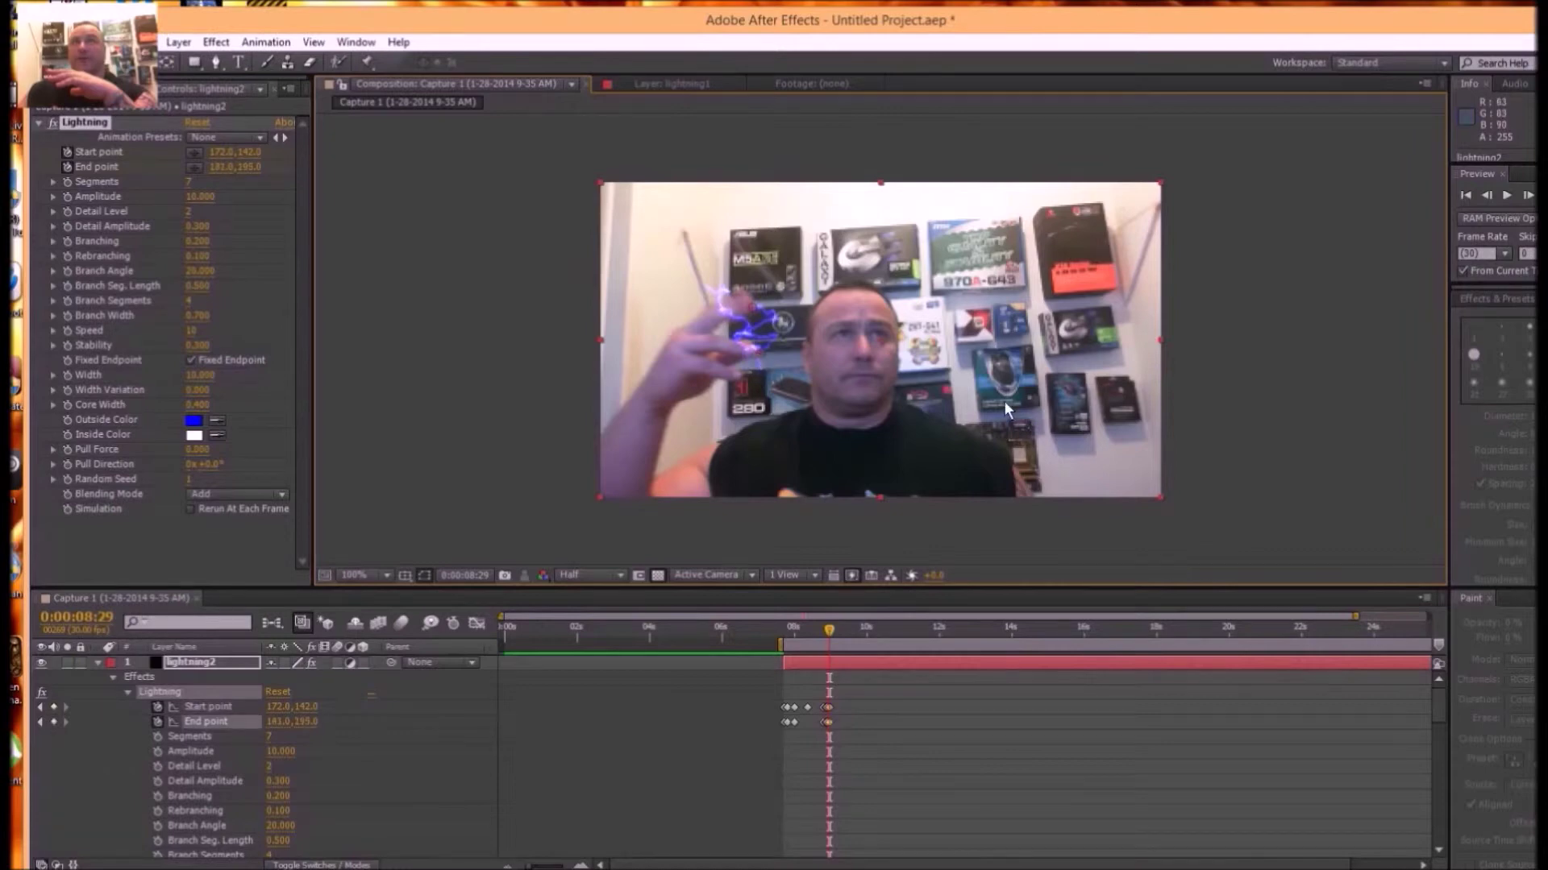
pyautogui.moveTo(1434, 703); pyautogui.dragTo(1430, 761)
pyautogui.click(1289, 737)
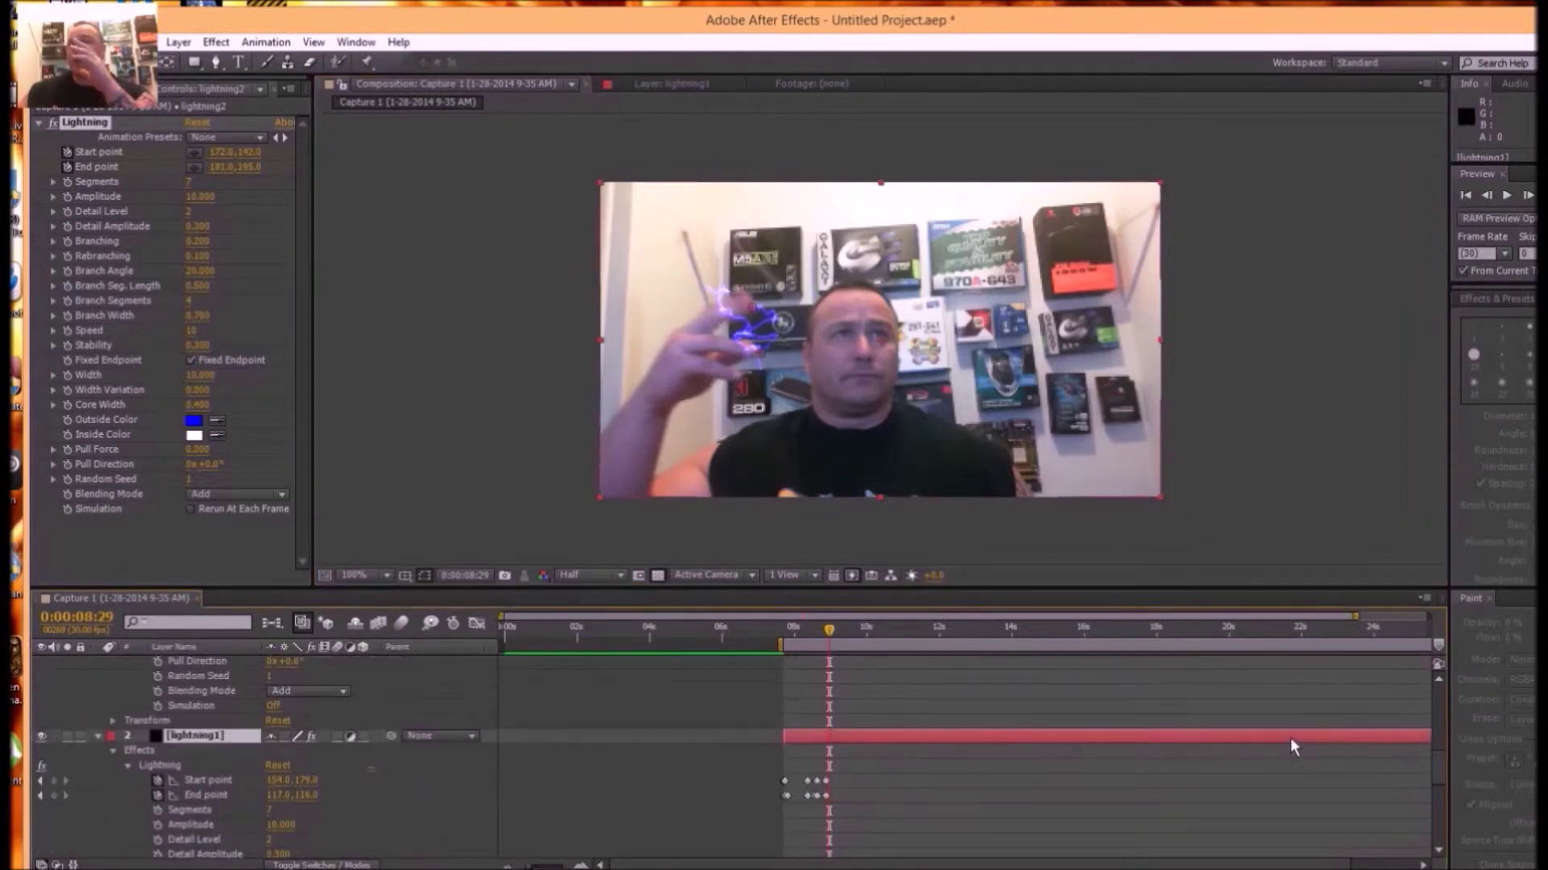
# - Move lightning1's start and end points onto the fingertips at 0:00:08:29 and 0:00:09:00
pyautogui.click(188, 778)
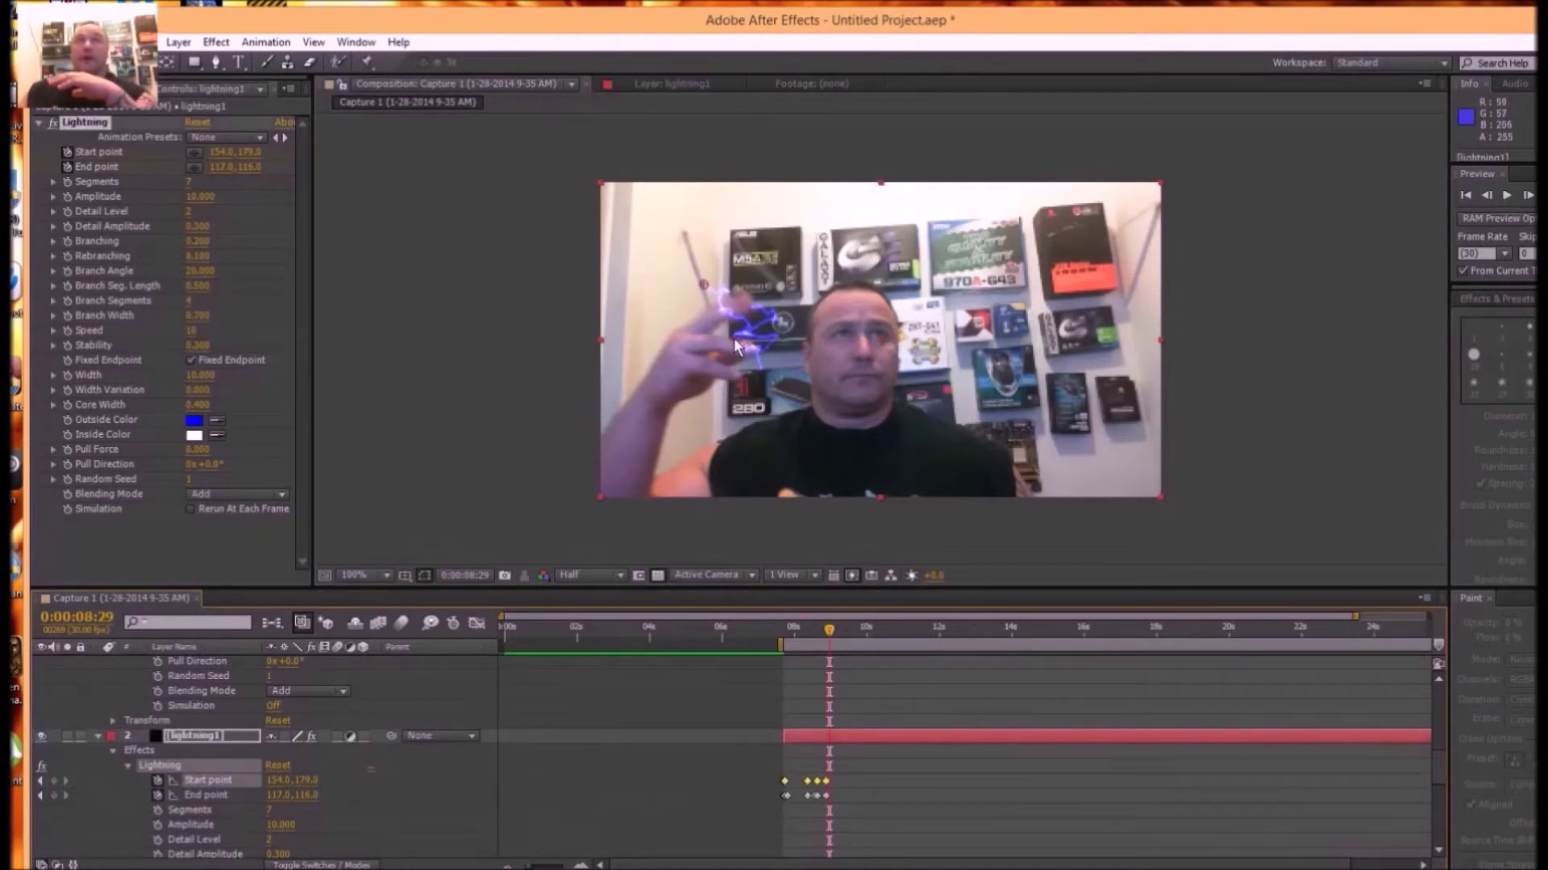
pyautogui.moveTo(735, 339); pyautogui.dragTo(702, 287)
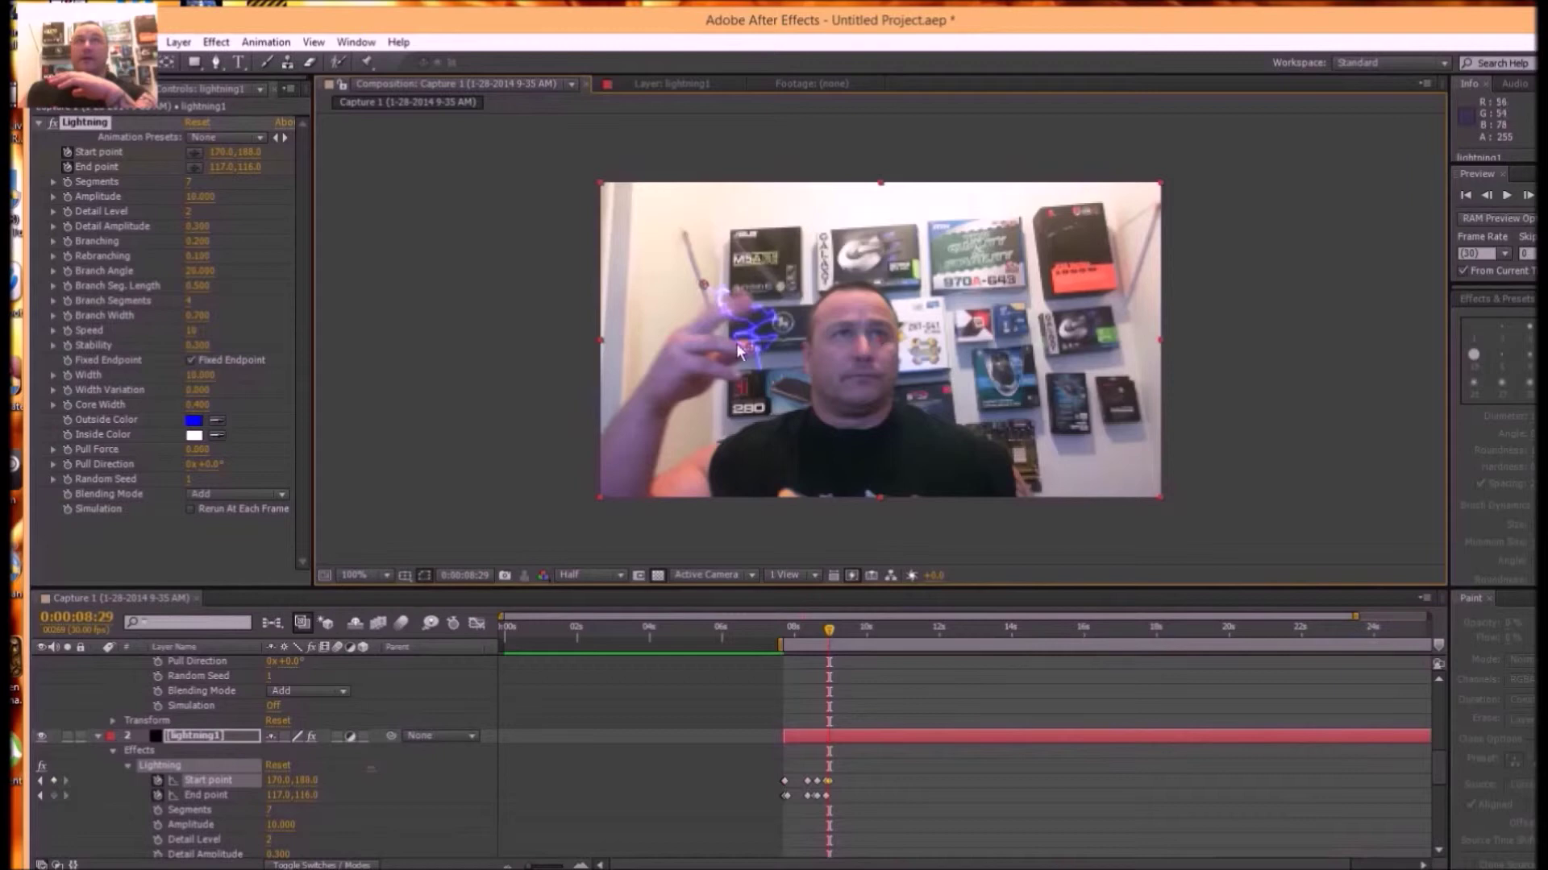
pyautogui.moveTo(749, 355); pyautogui.dragTo(736, 387)
pyautogui.moveTo(704, 289); pyautogui.dragTo(750, 311)
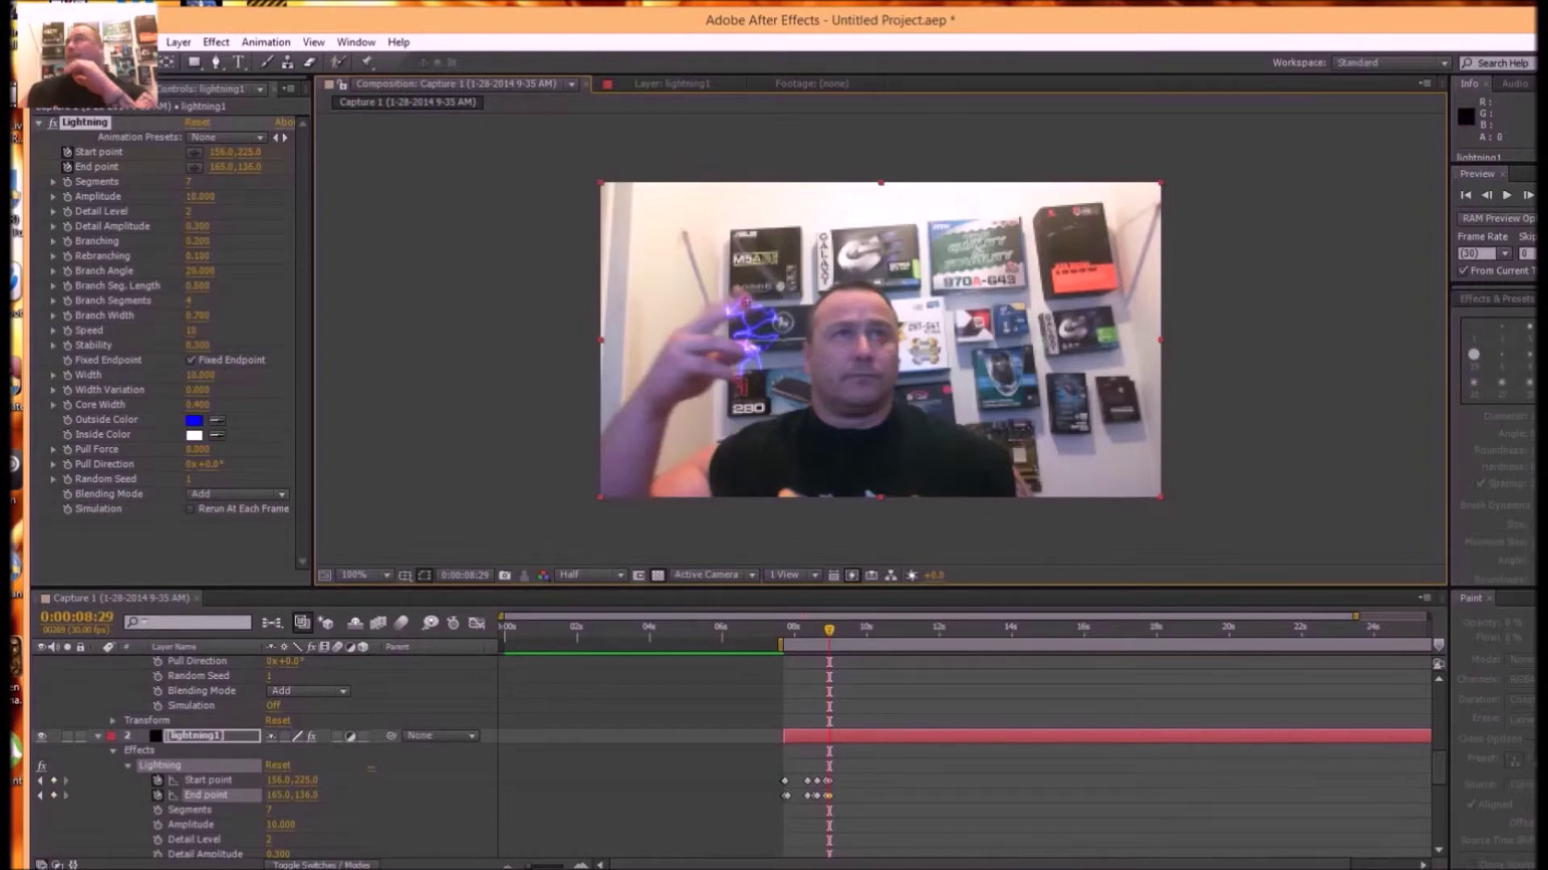
pyautogui.click(1527, 195)
pyautogui.moveTo(744, 303); pyautogui.dragTo(742, 386)
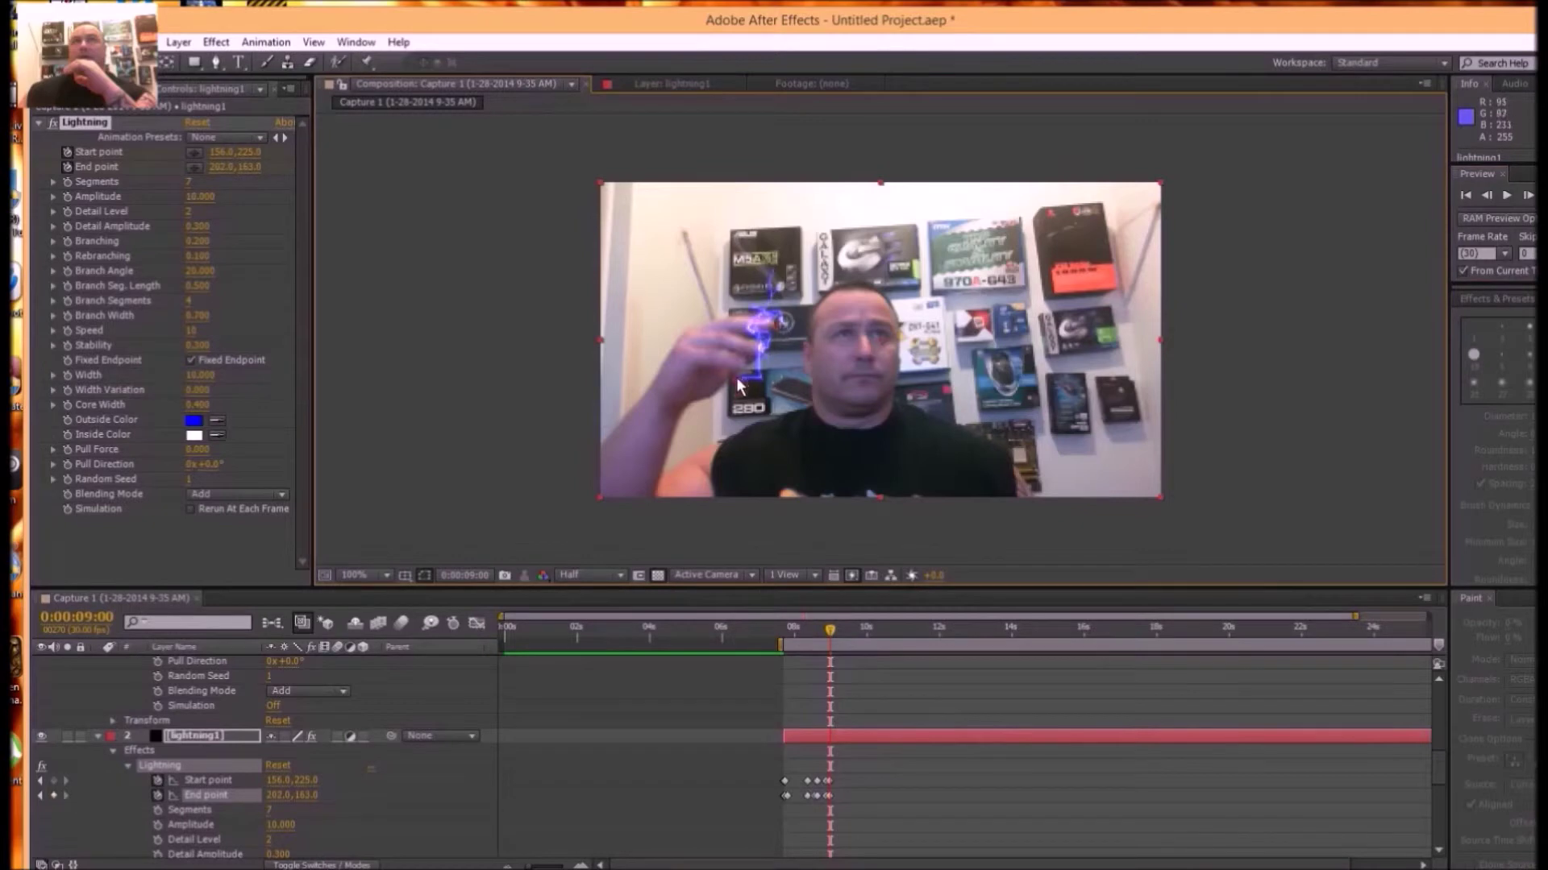
pyautogui.moveTo(775, 281); pyautogui.dragTo(768, 313)
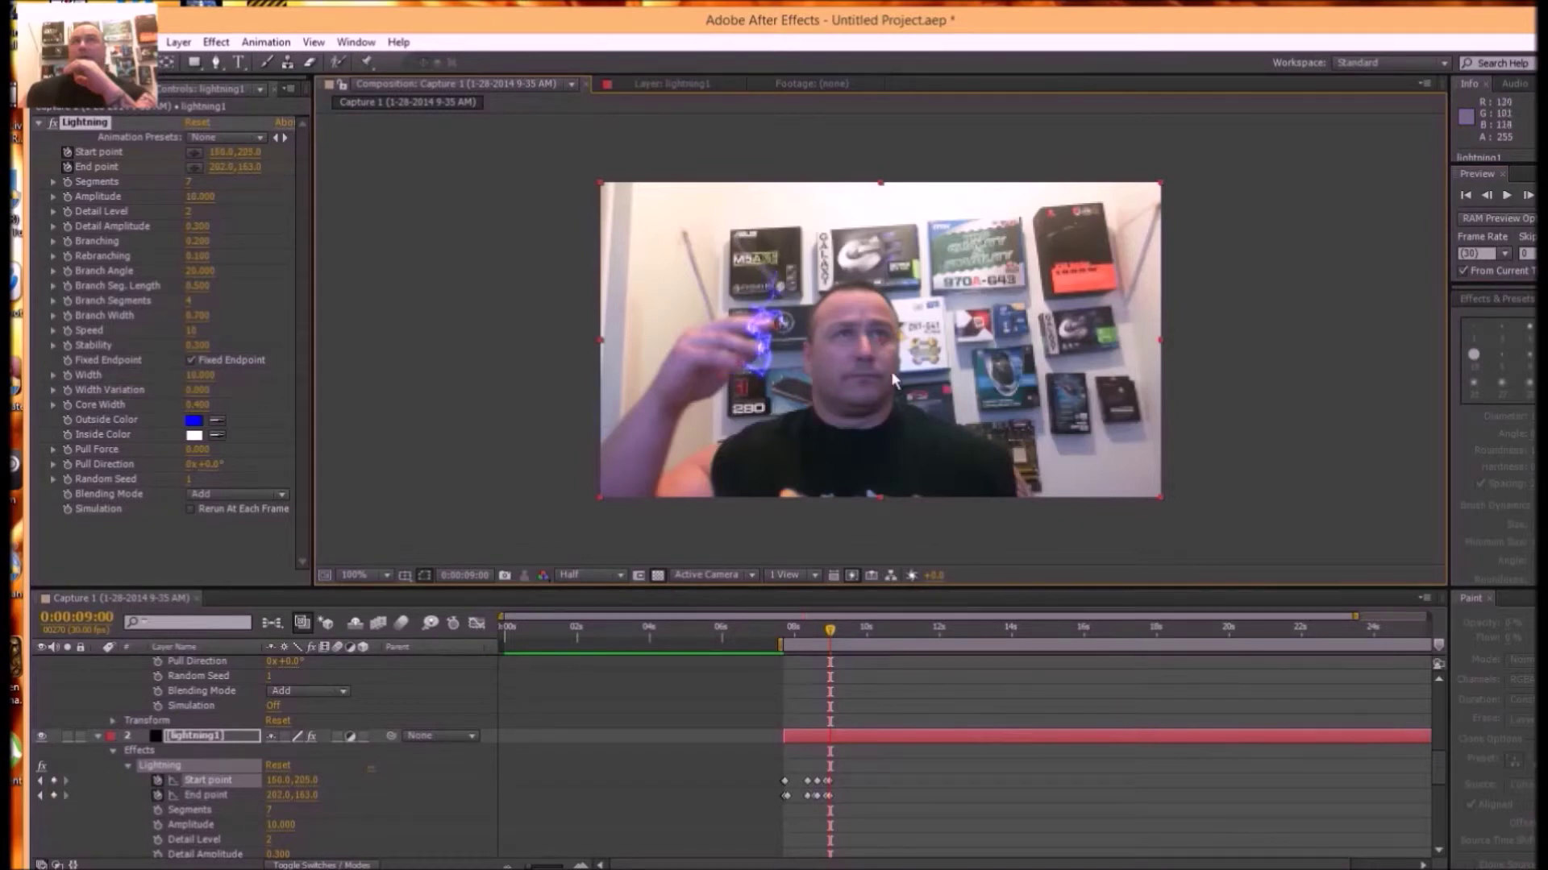
# - Keyframe lightning1's start point at 0:00:09:02 and its end point at 0:00:09:07, following the fingers
pyautogui.click(1527, 196)
pyautogui.click(1527, 196)
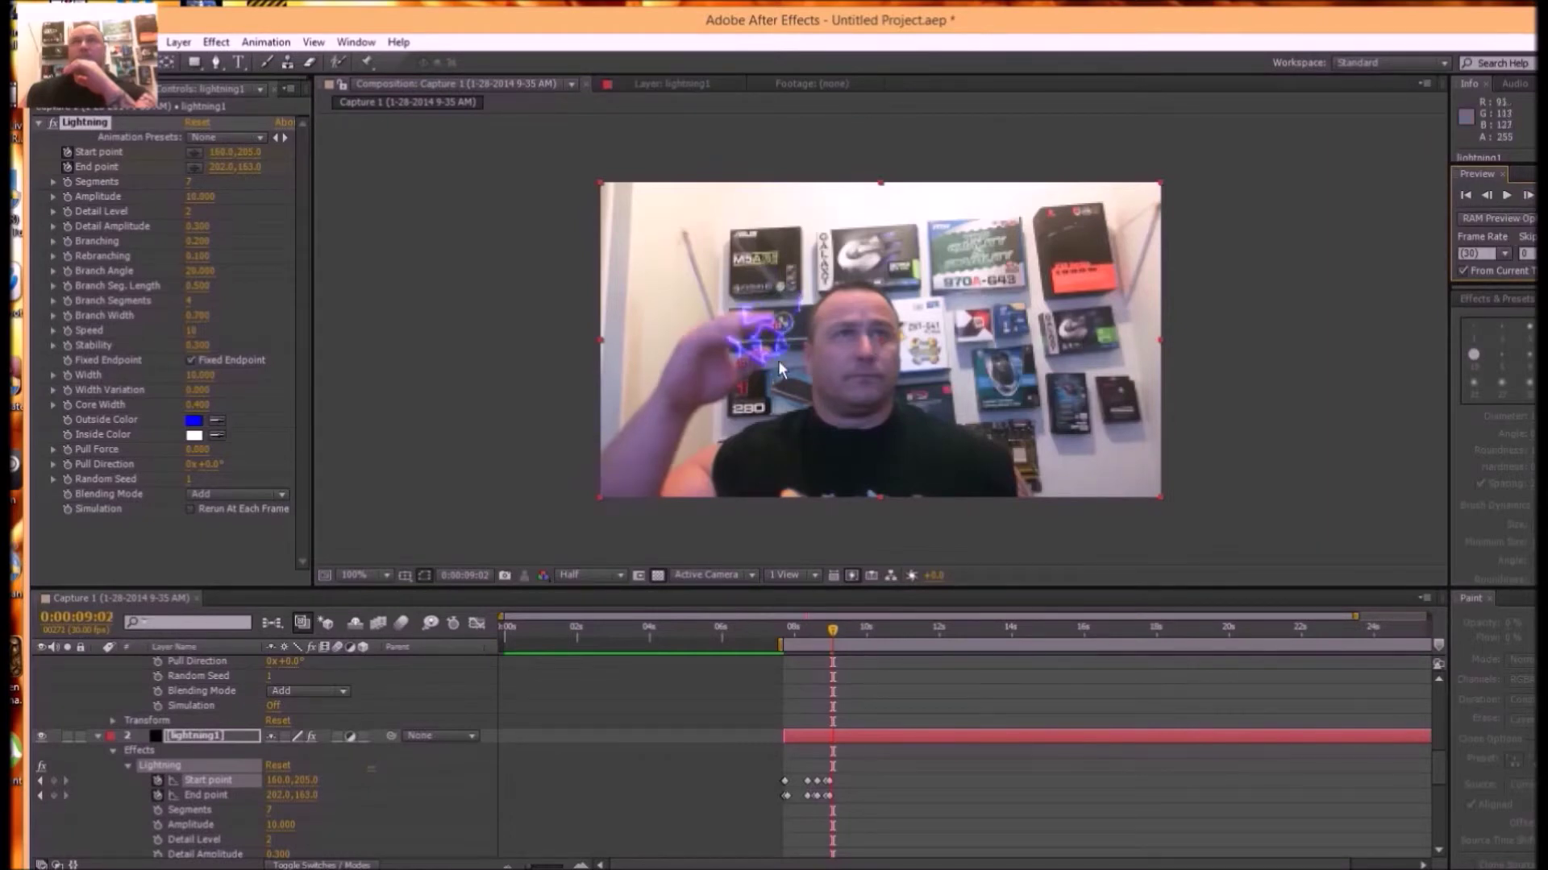
pyautogui.moveTo(747, 370); pyautogui.dragTo(709, 380)
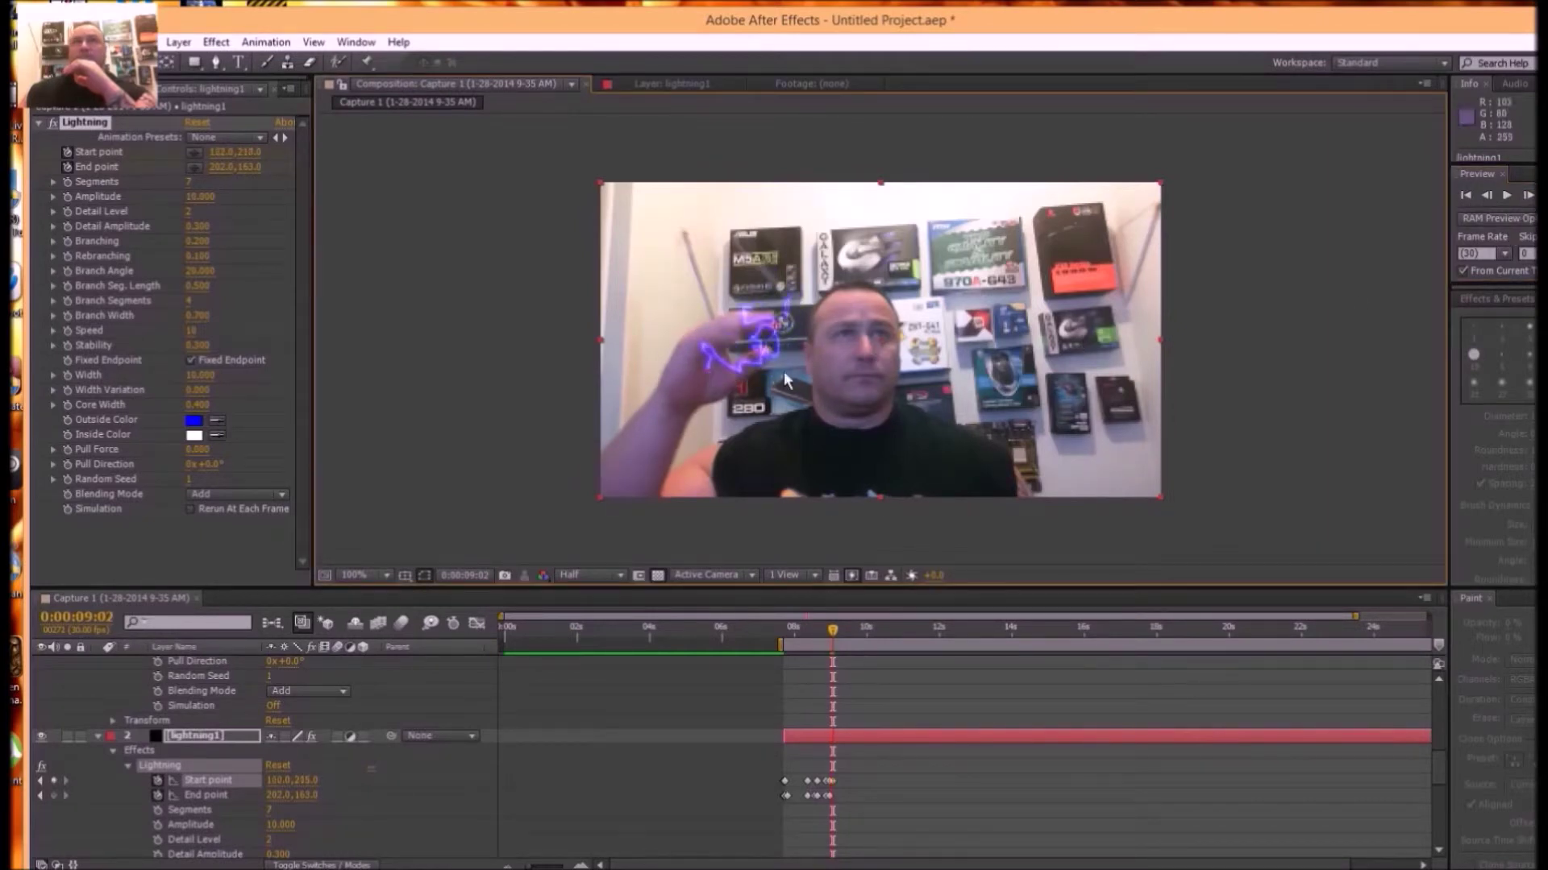
pyautogui.click(1527, 196)
pyautogui.click(1527, 195)
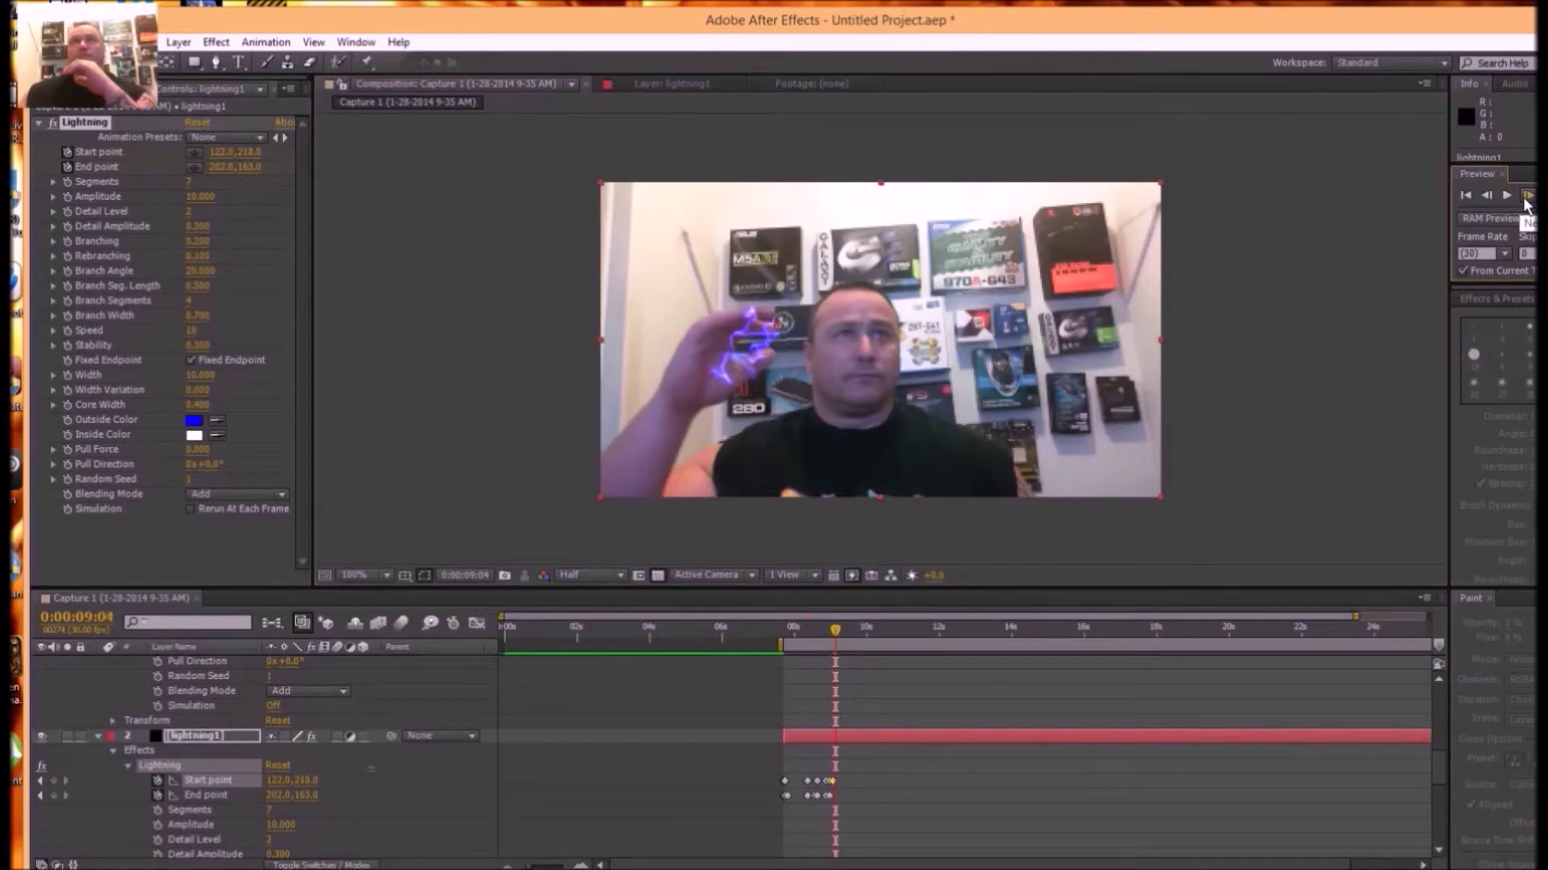
pyautogui.click(1528, 195)
pyautogui.click(1527, 196)
pyautogui.click(1527, 196)
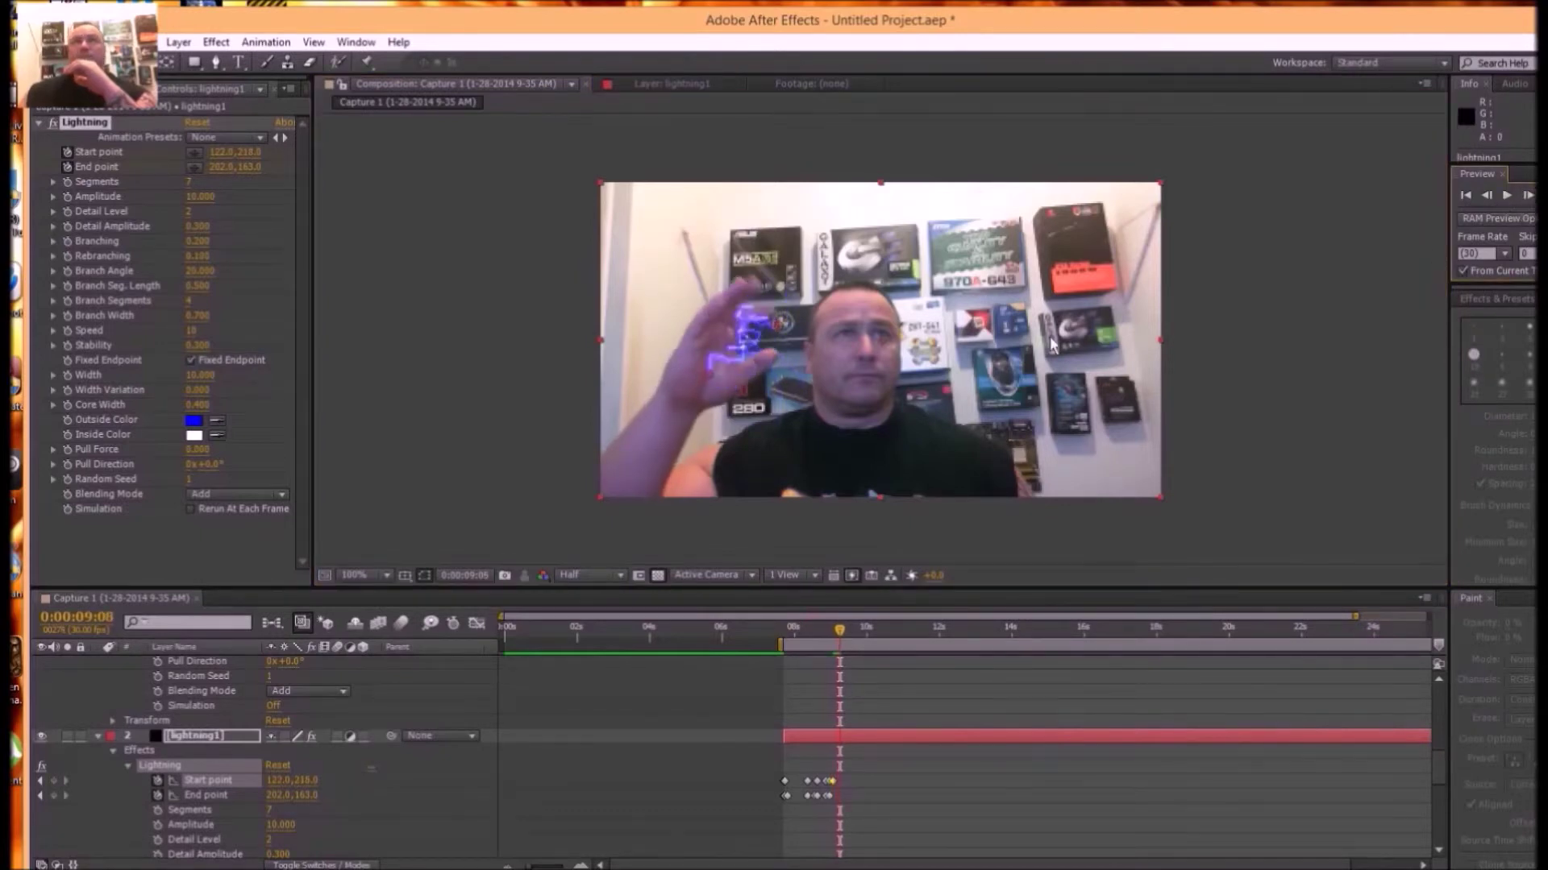
pyautogui.moveTo(783, 326); pyautogui.dragTo(779, 317)
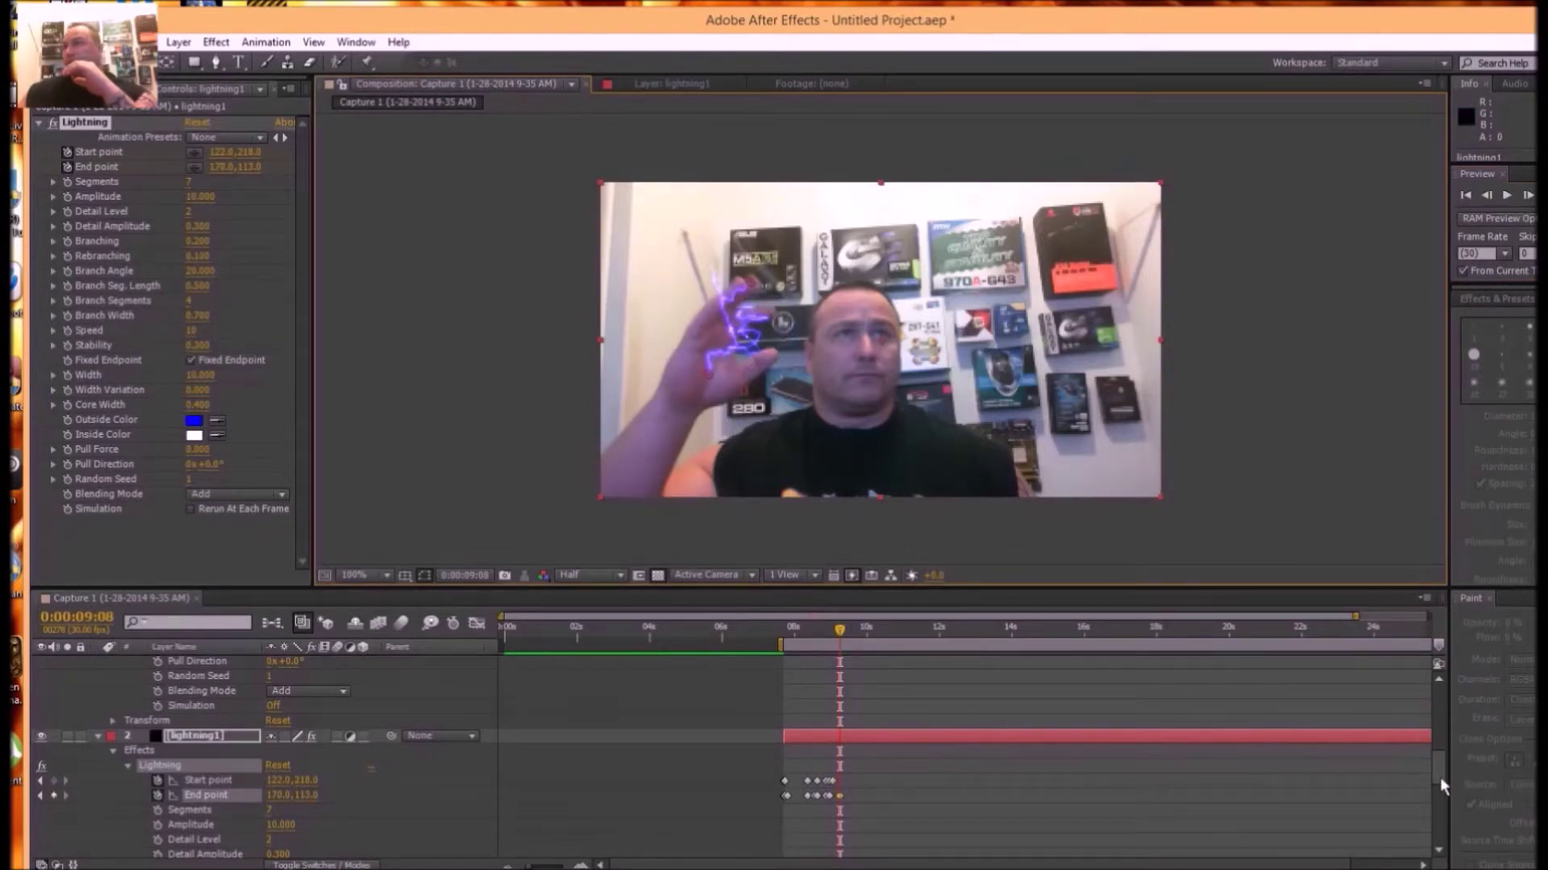
# - At 0:00:09:08, move lightning2's start point to the fingertip (194.0,146.0) and grab its end point
pyautogui.moveTo(1439, 777); pyautogui.dragTo(1178, 690)
pyautogui.click(1181, 669)
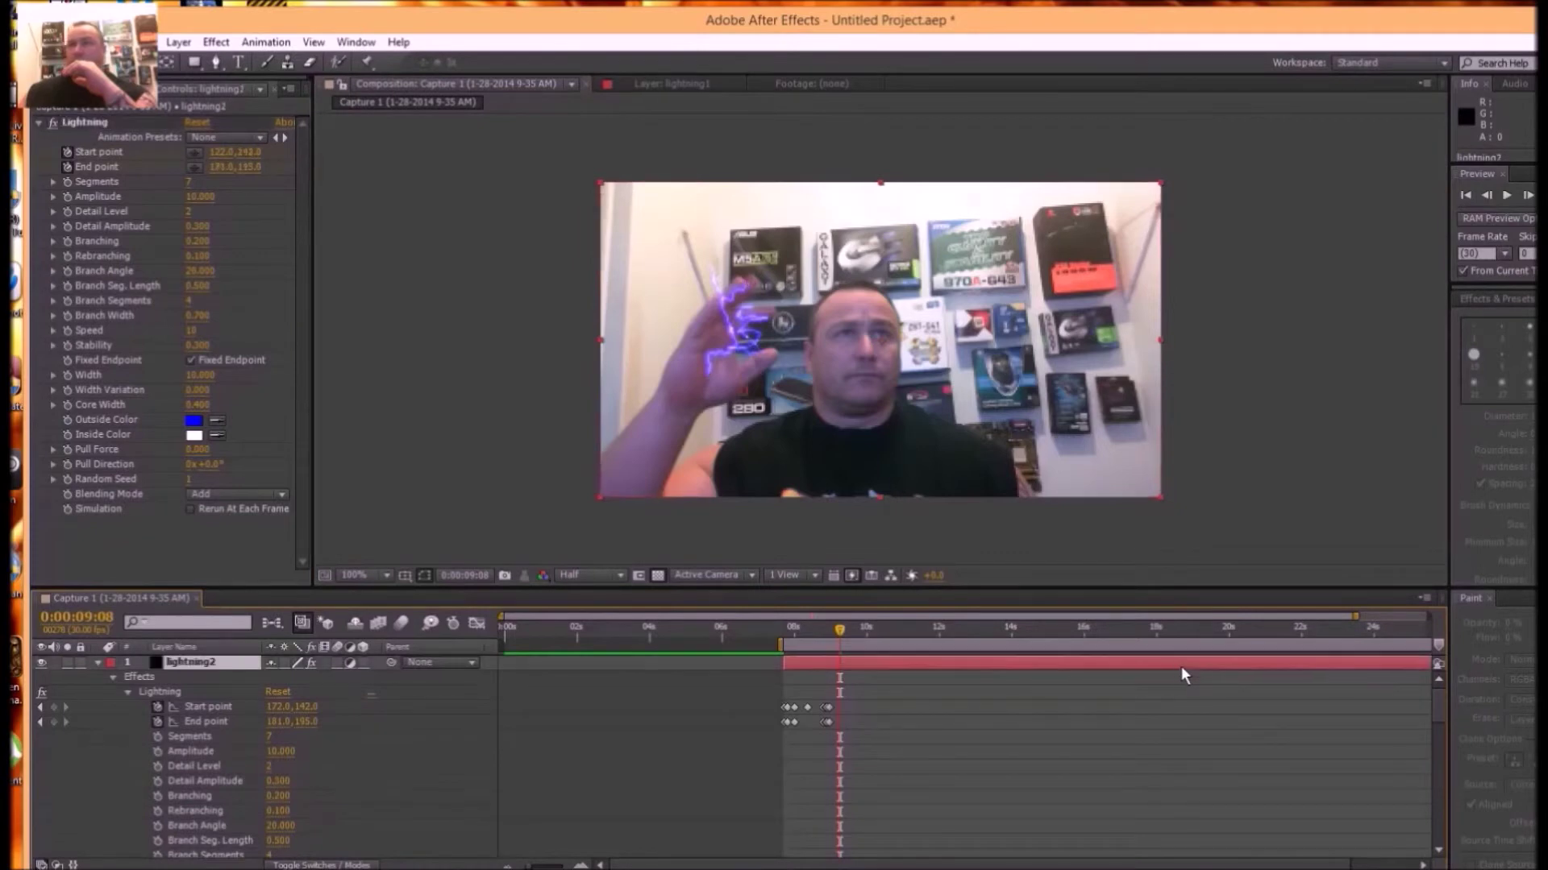
pyautogui.click(224, 705)
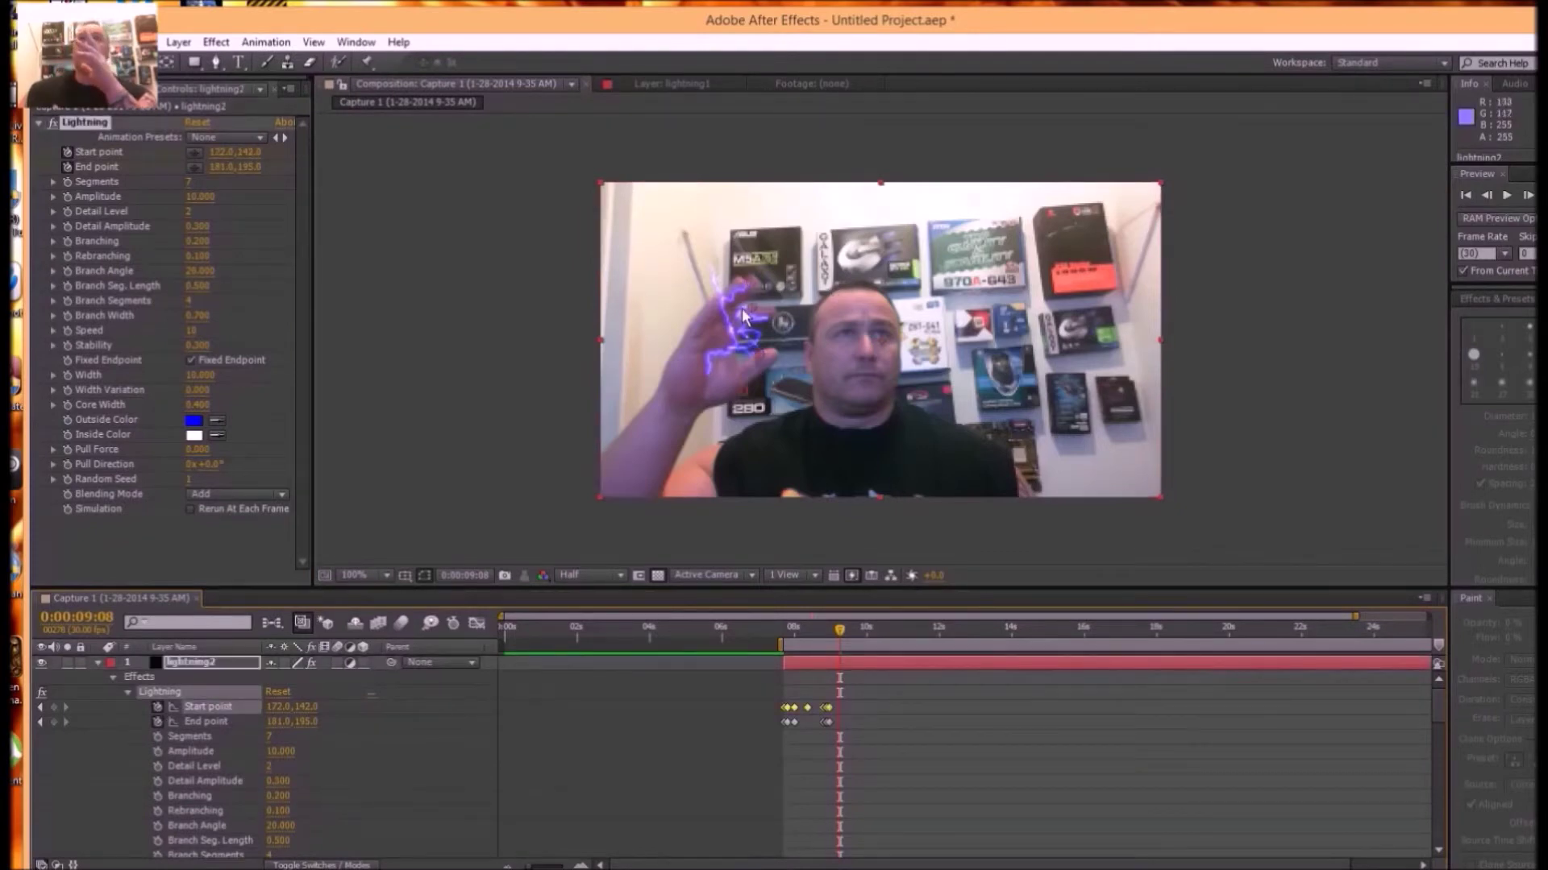
pyautogui.moveTo(752, 313); pyautogui.dragTo(775, 357)
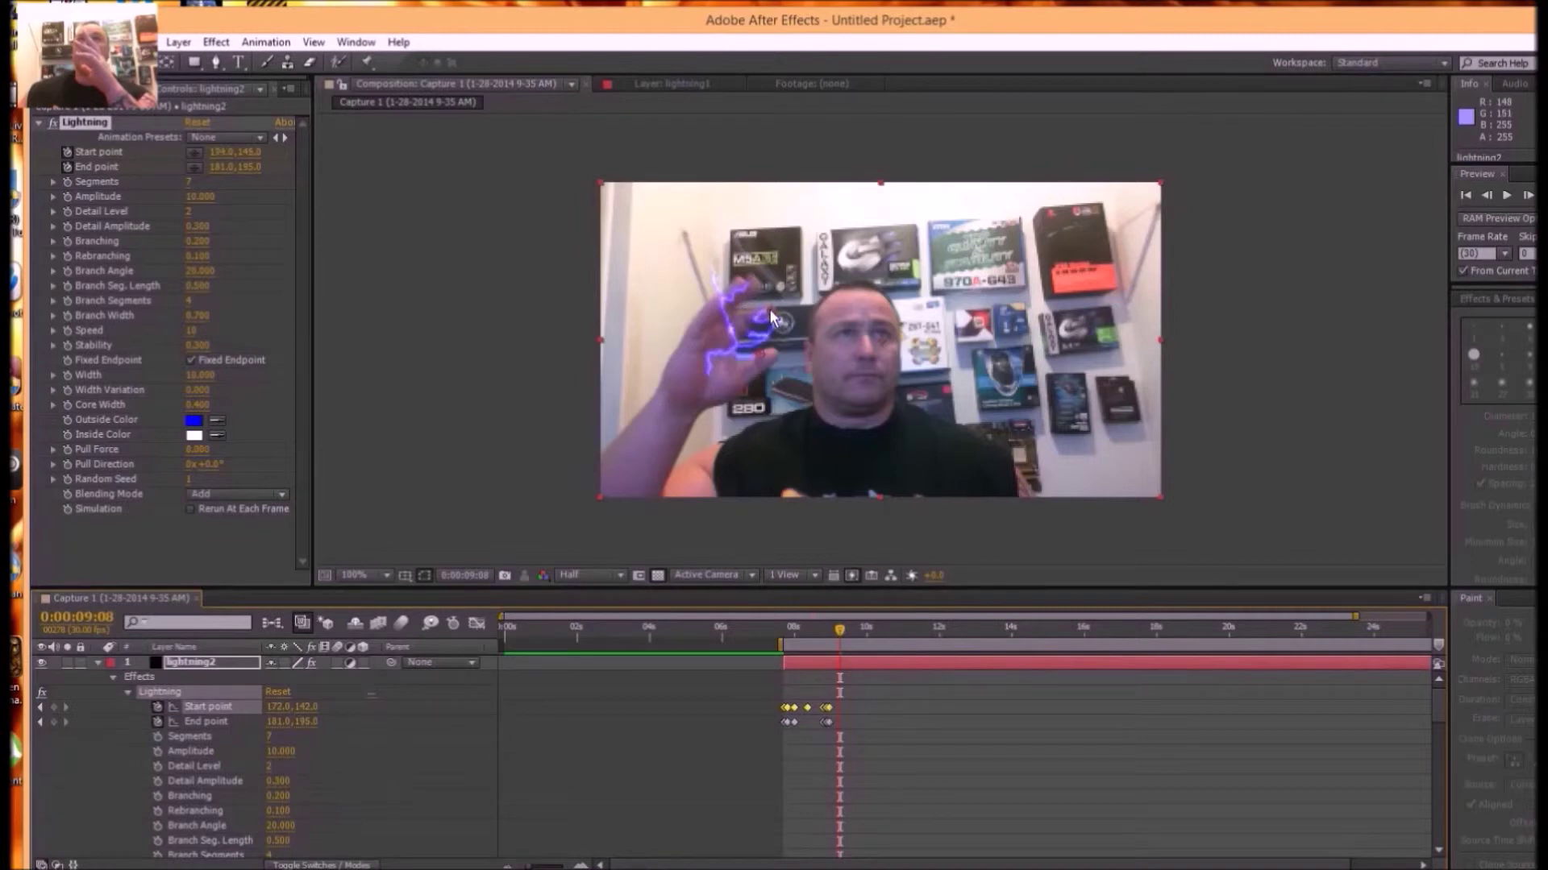
pyautogui.click(771, 360)
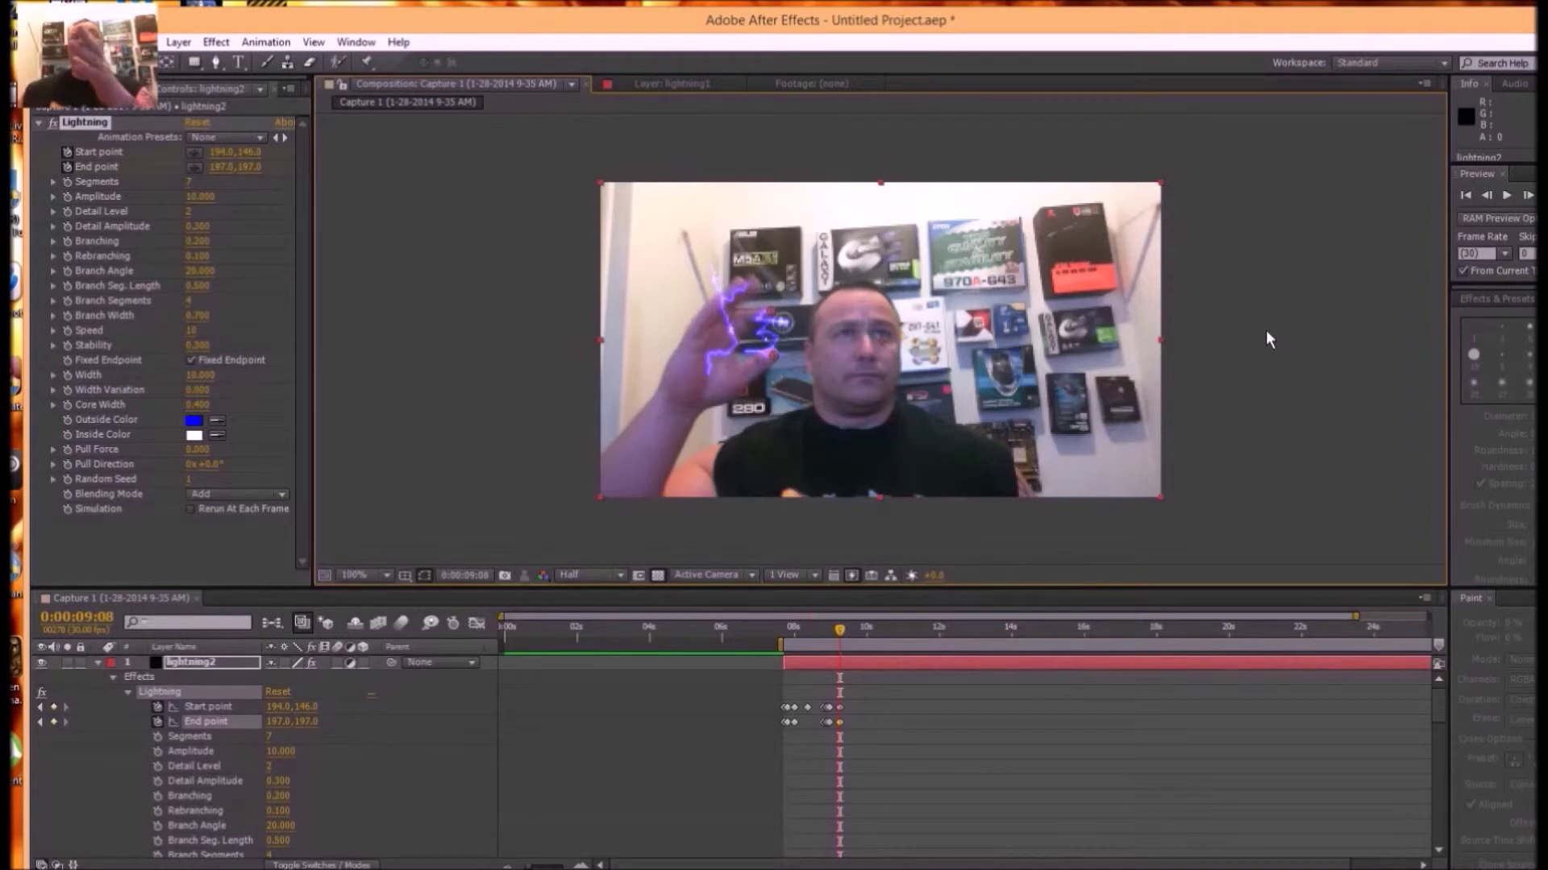
# - Raise lightning2's start point at 0:00:09:10 and nudge its end point up at 0:00:09:12
pyautogui.click(1527, 196)
pyautogui.click(1527, 196)
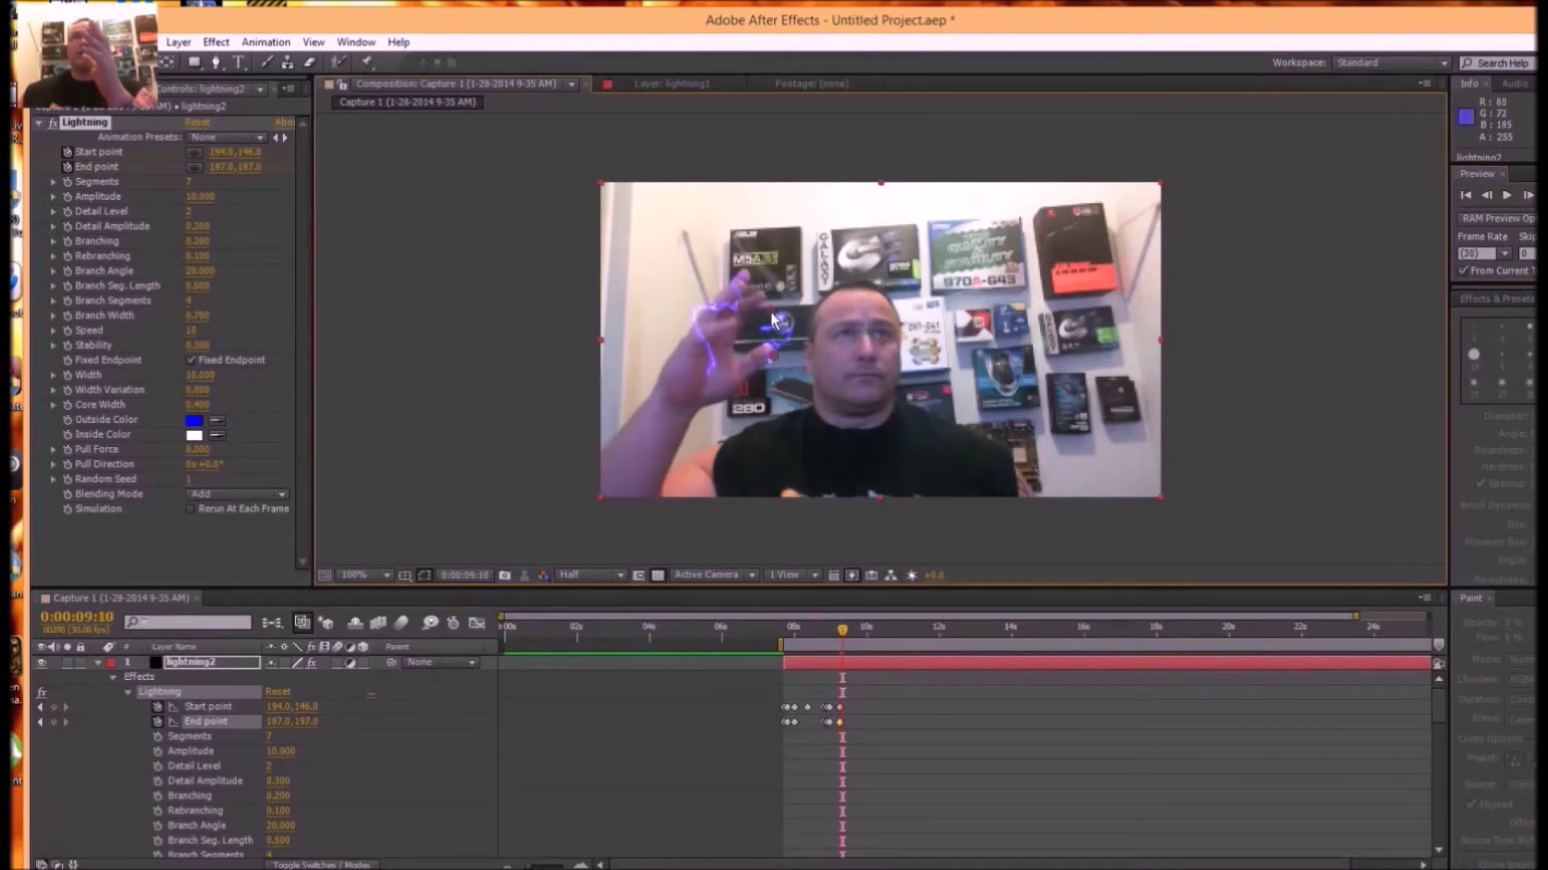
pyautogui.moveTo(778, 313); pyautogui.dragTo(777, 295)
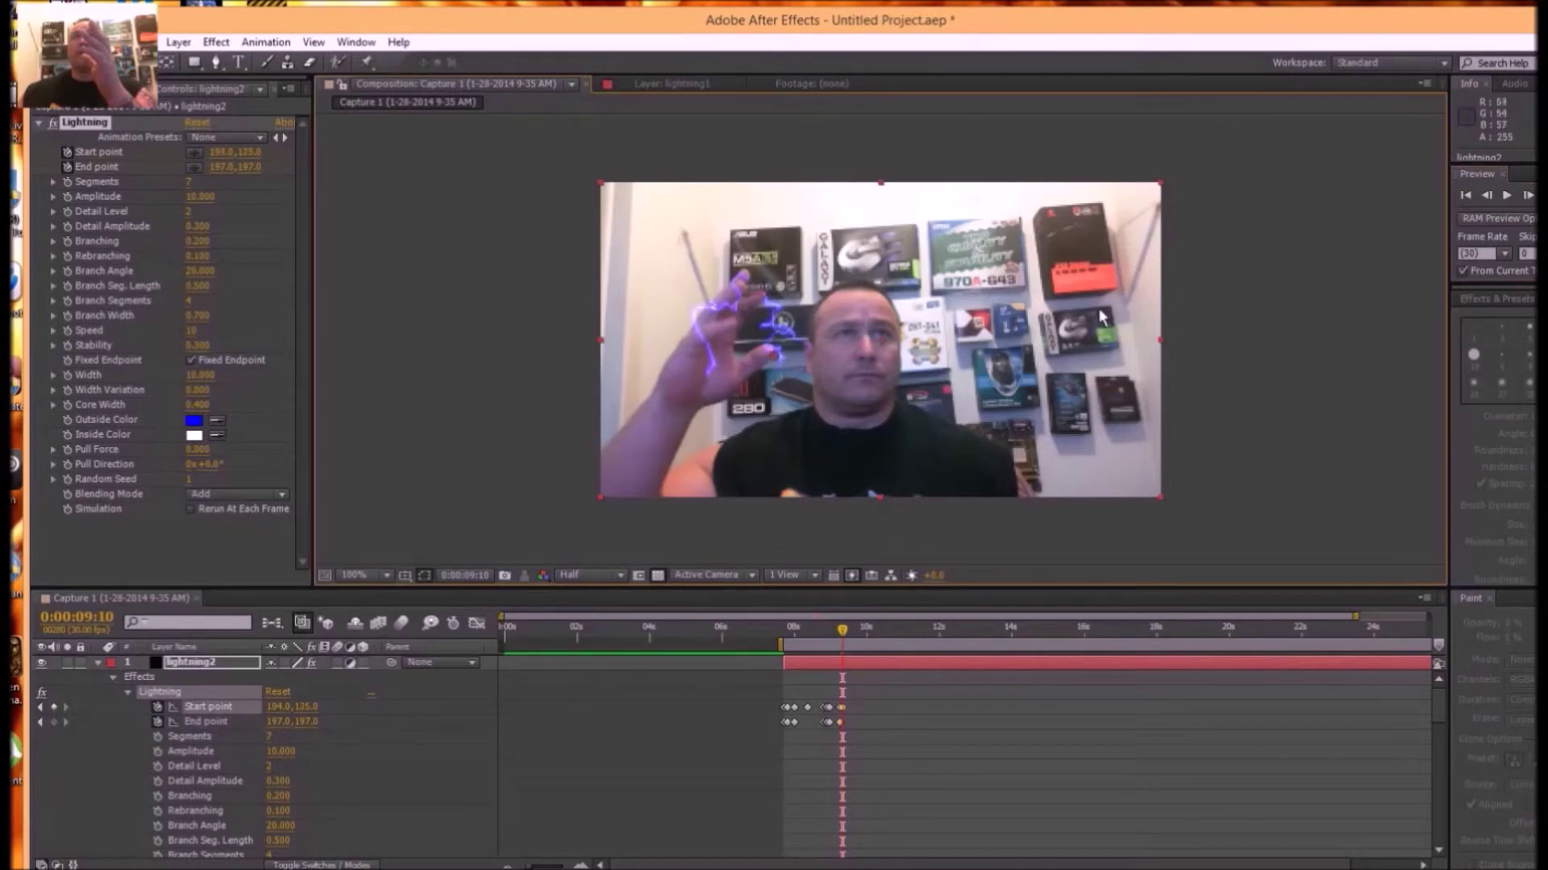
pyautogui.click(1527, 195)
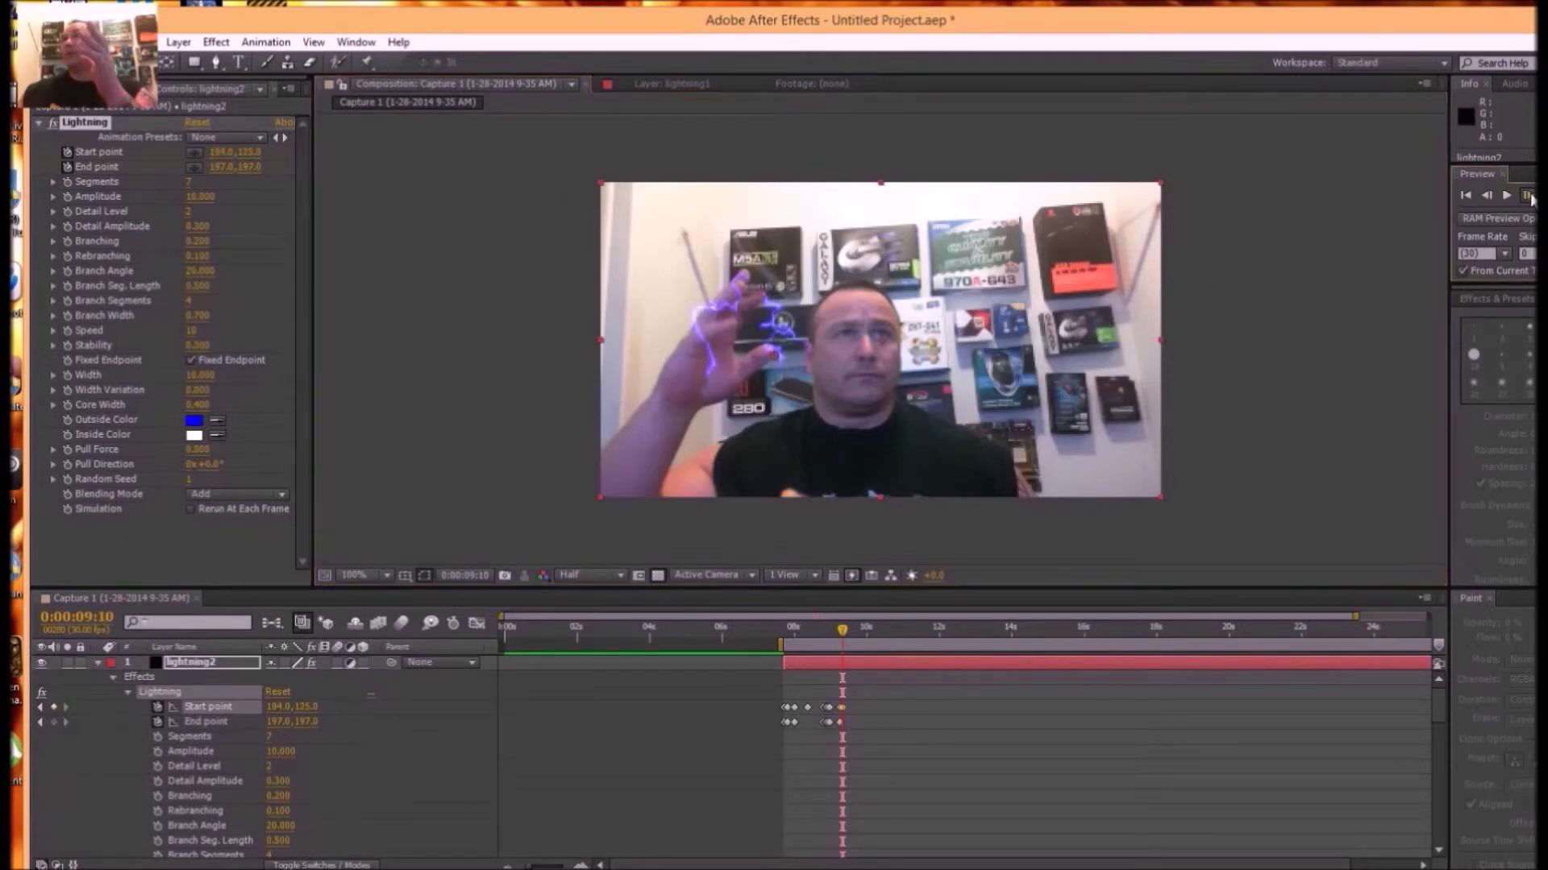
pyautogui.click(1527, 195)
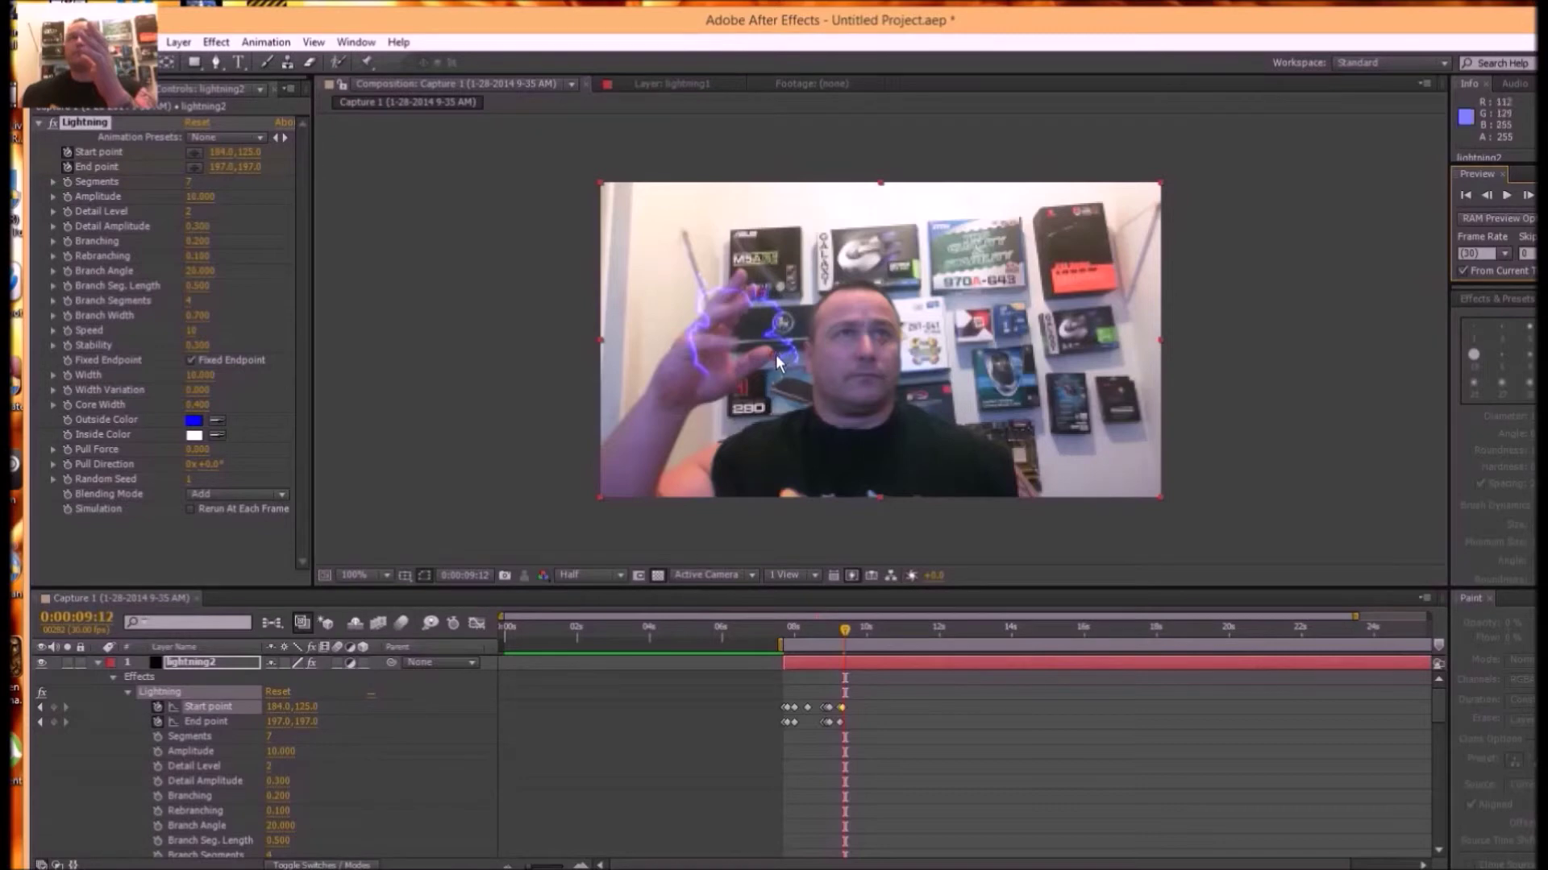
pyautogui.moveTo(741, 366); pyautogui.dragTo(741, 363)
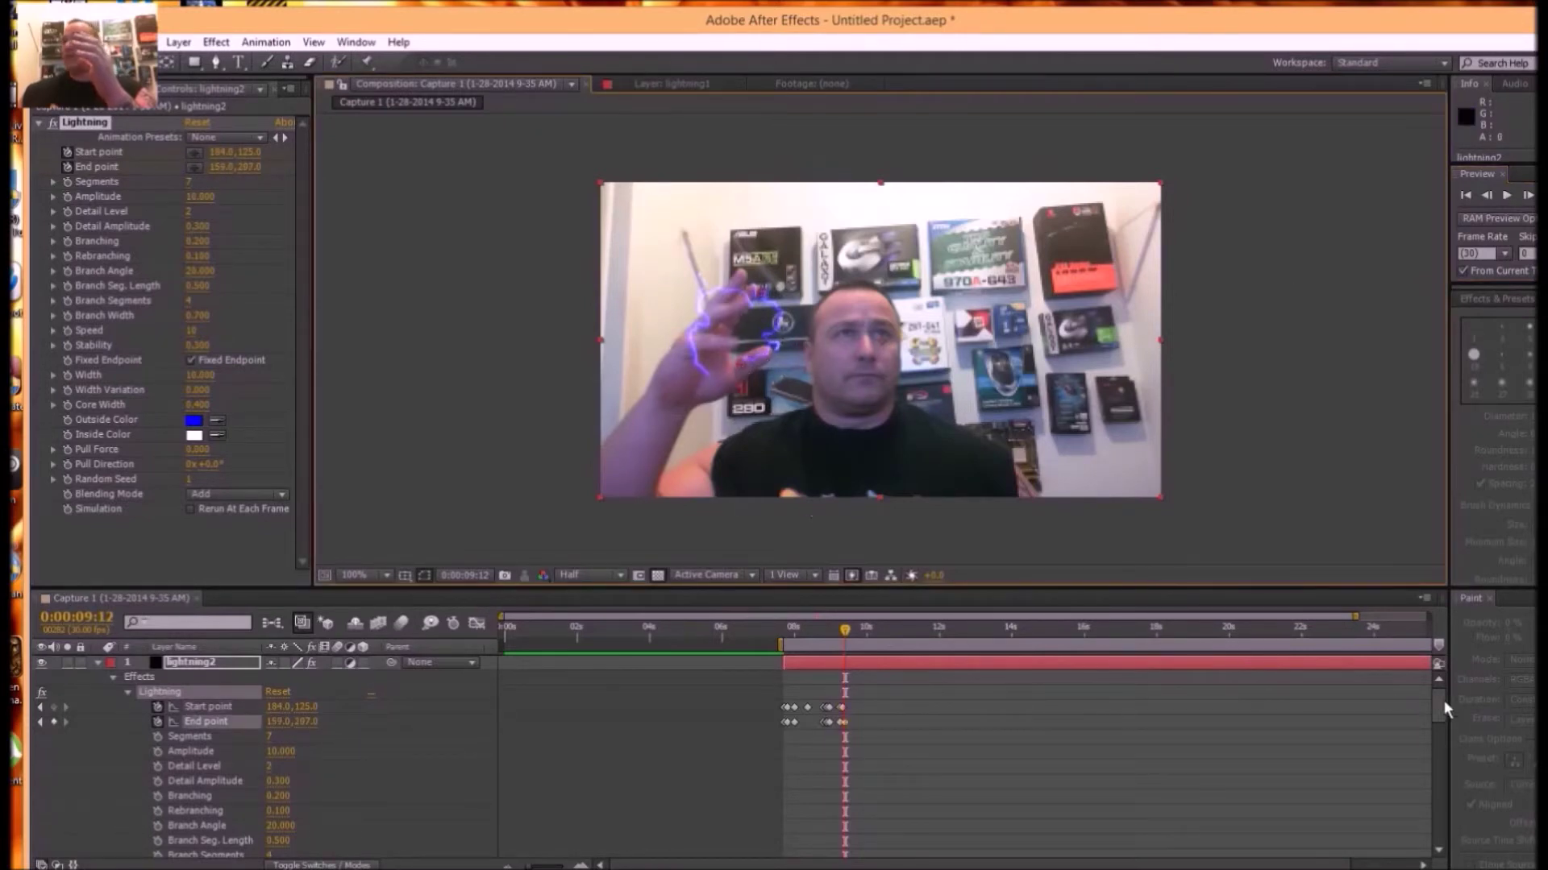
pyautogui.moveTo(1443, 700); pyautogui.dragTo(1364, 757)
# - Nudge lightning1's end point up-left and its start point right onto the fingertip
pyautogui.click(457, 705)
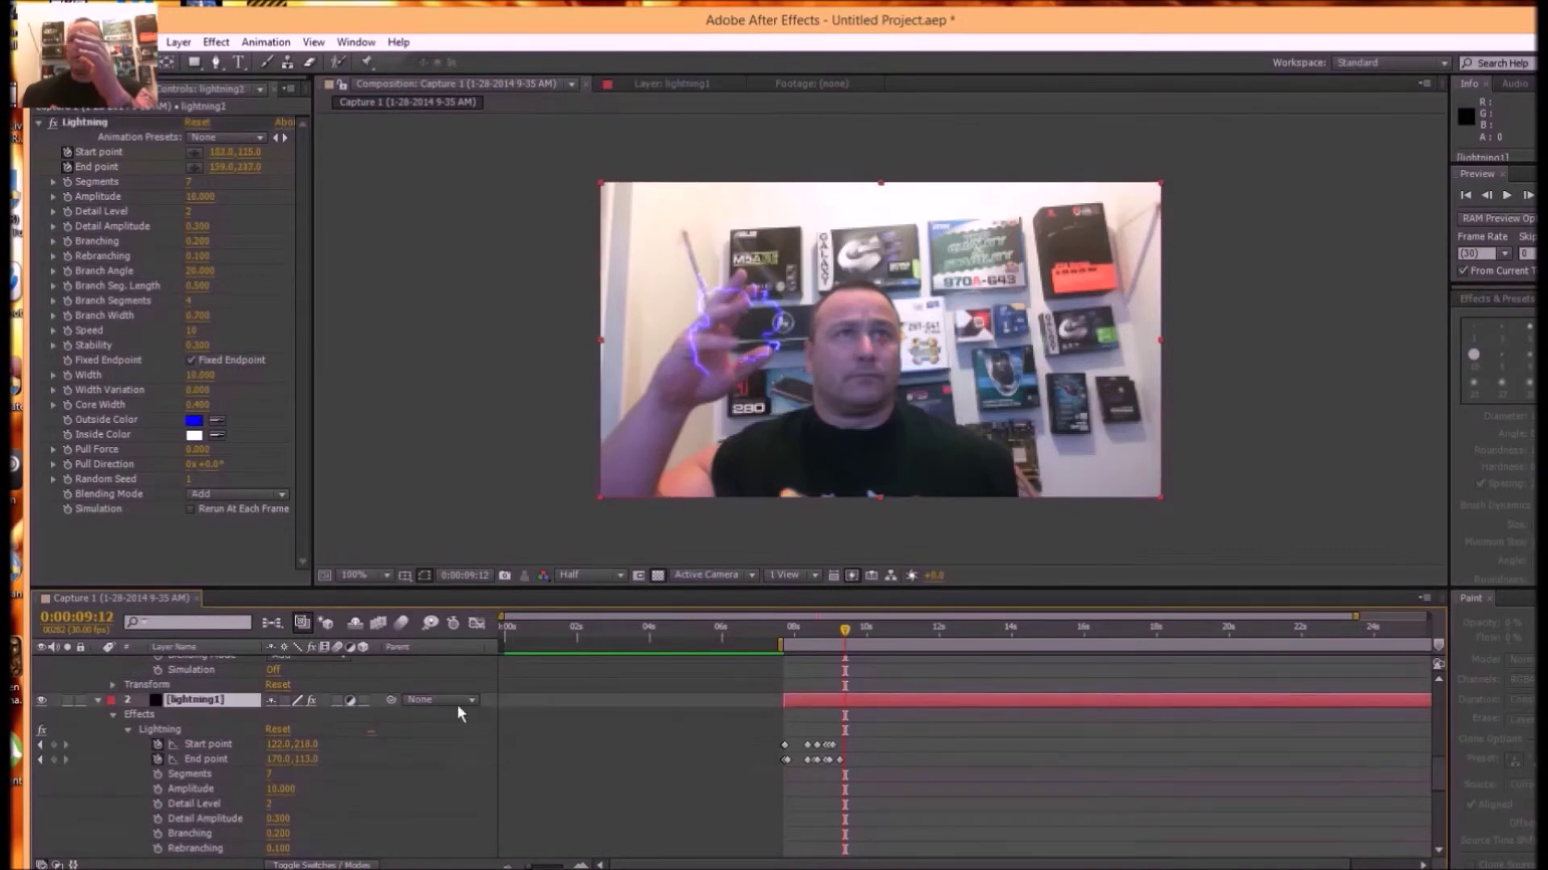
pyautogui.click(203, 743)
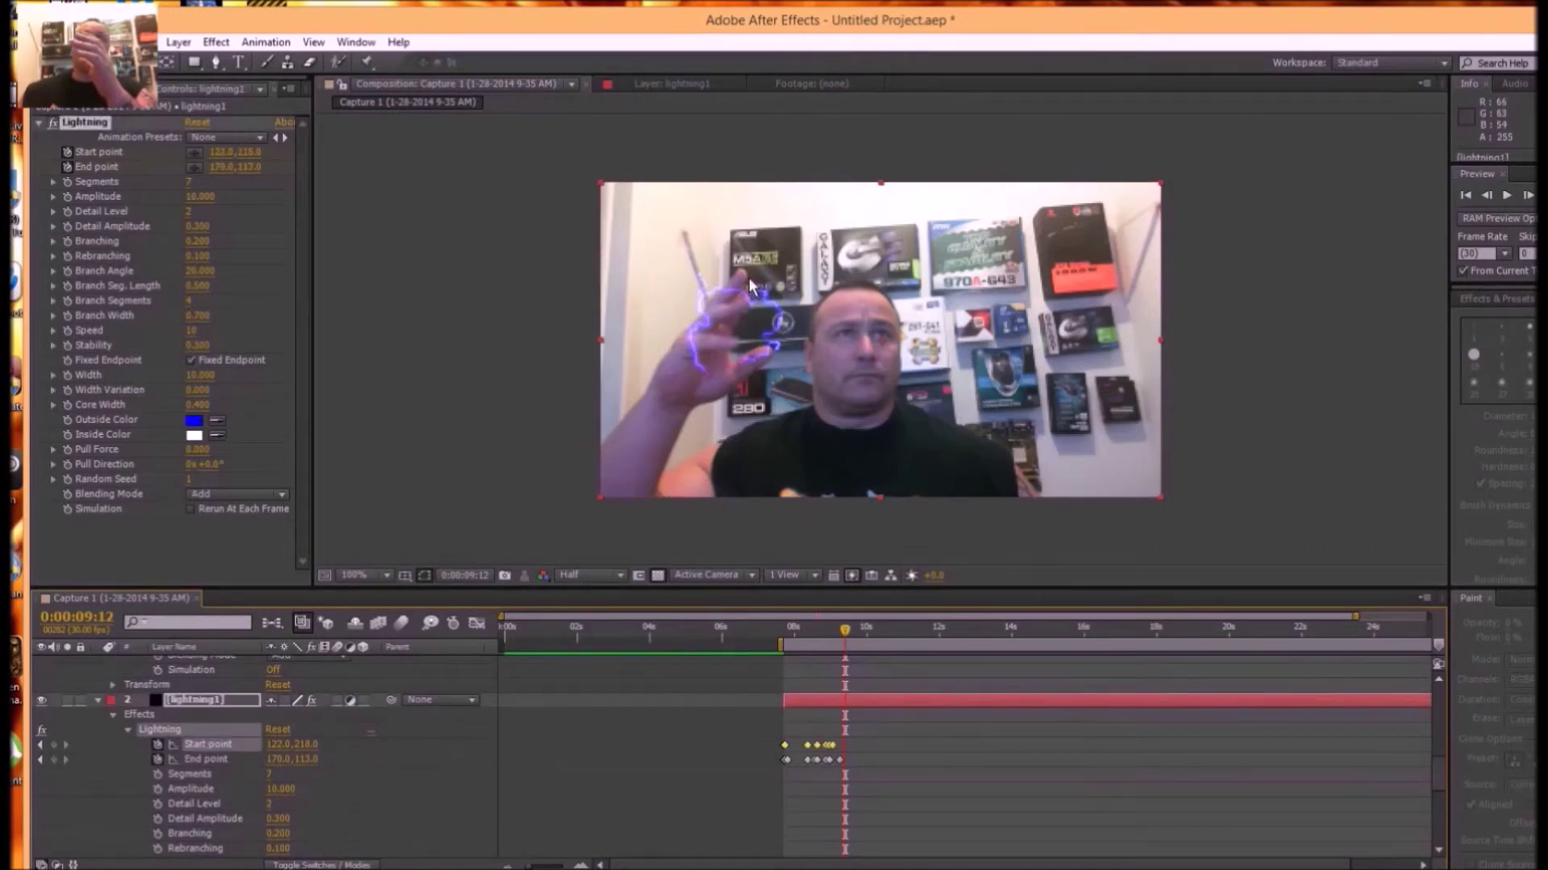
pyautogui.moveTo(746, 279); pyautogui.dragTo(739, 269)
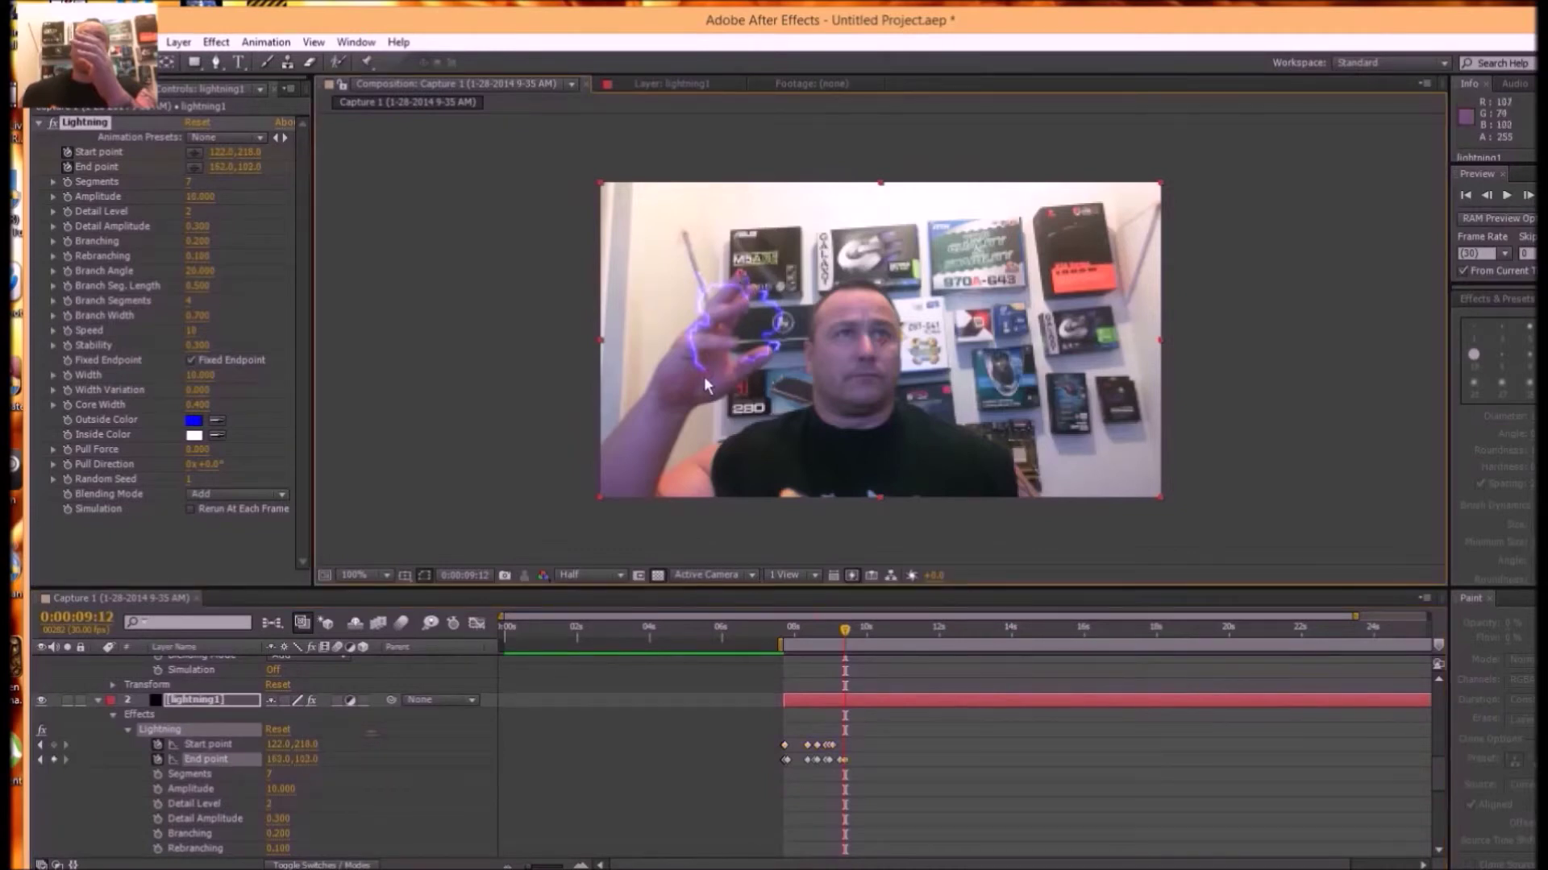
pyautogui.moveTo(704, 376); pyautogui.dragTo(742, 379)
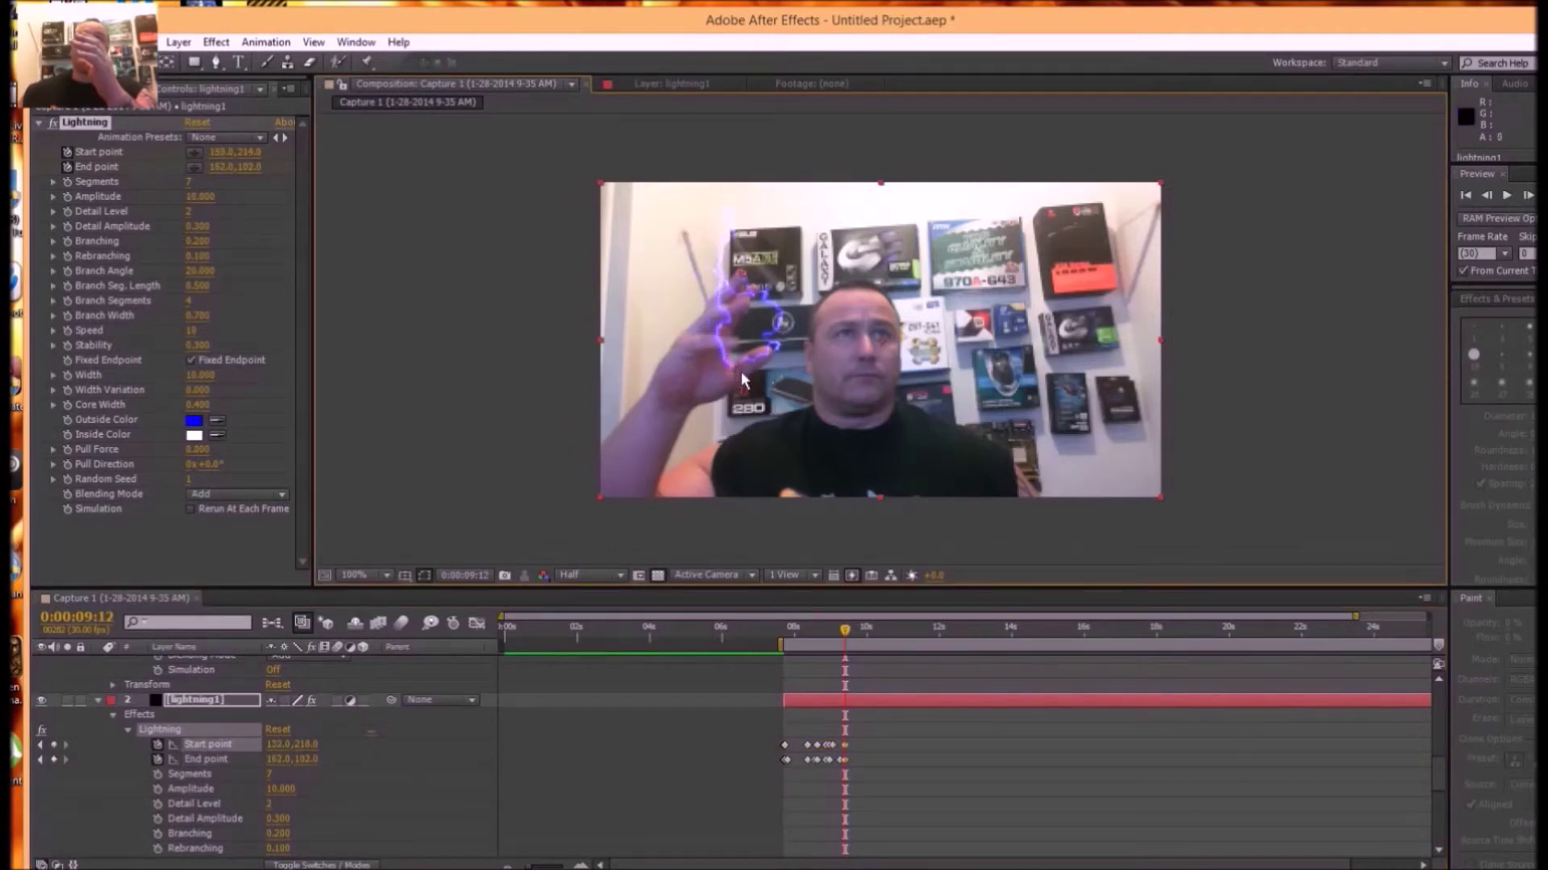
# - Keyframe lightning1's end and start points at 0:00:09:17 and 0:00:09:21, end near 144.0,152.0
pyautogui.click(1528, 201)
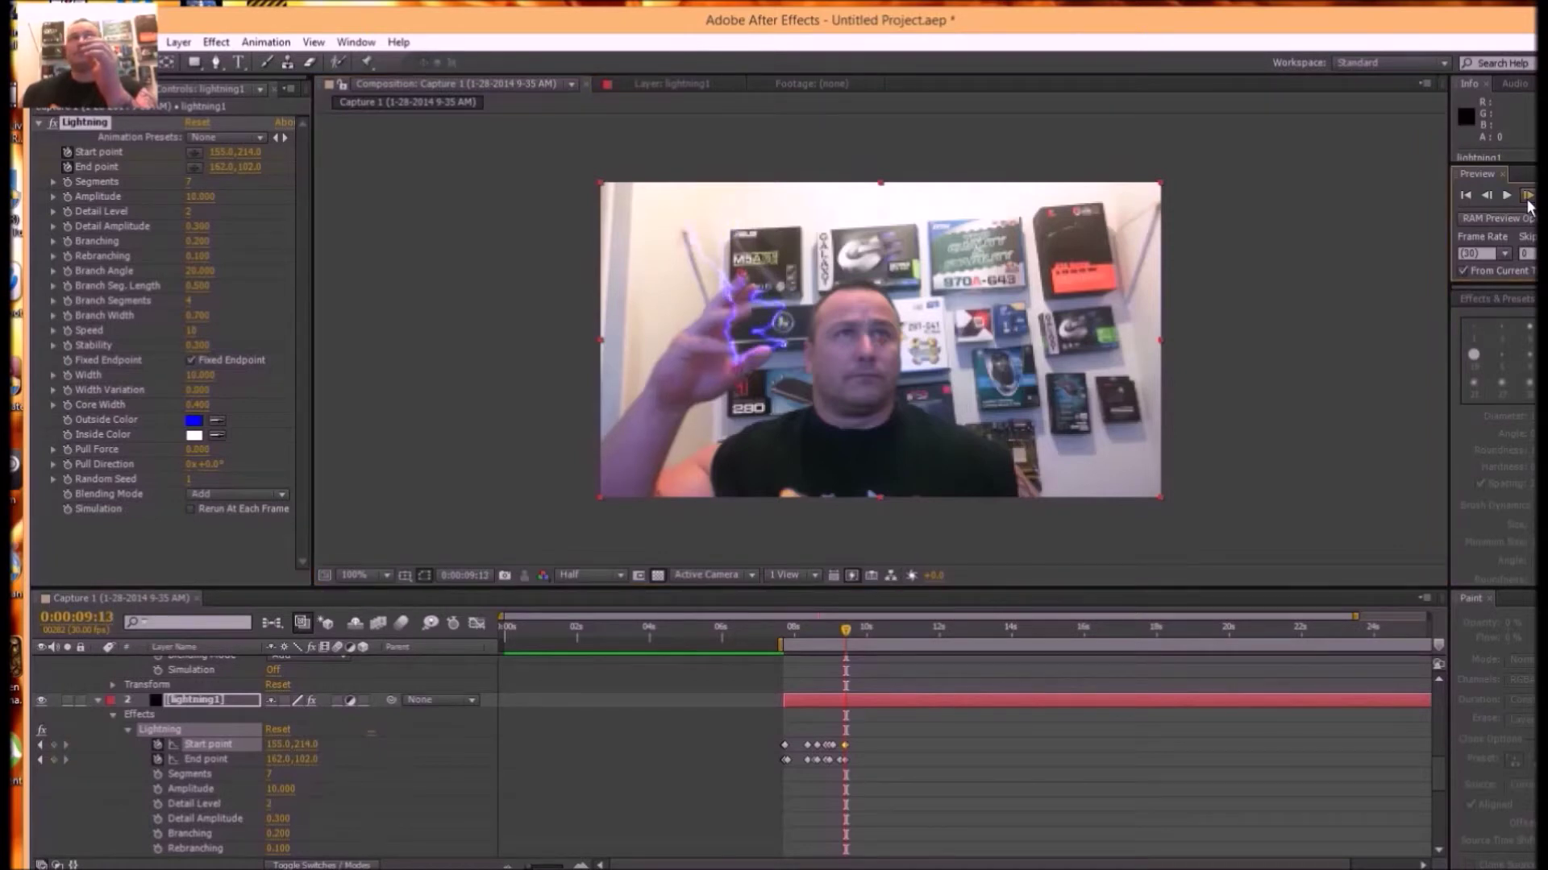
pyautogui.click(1528, 197)
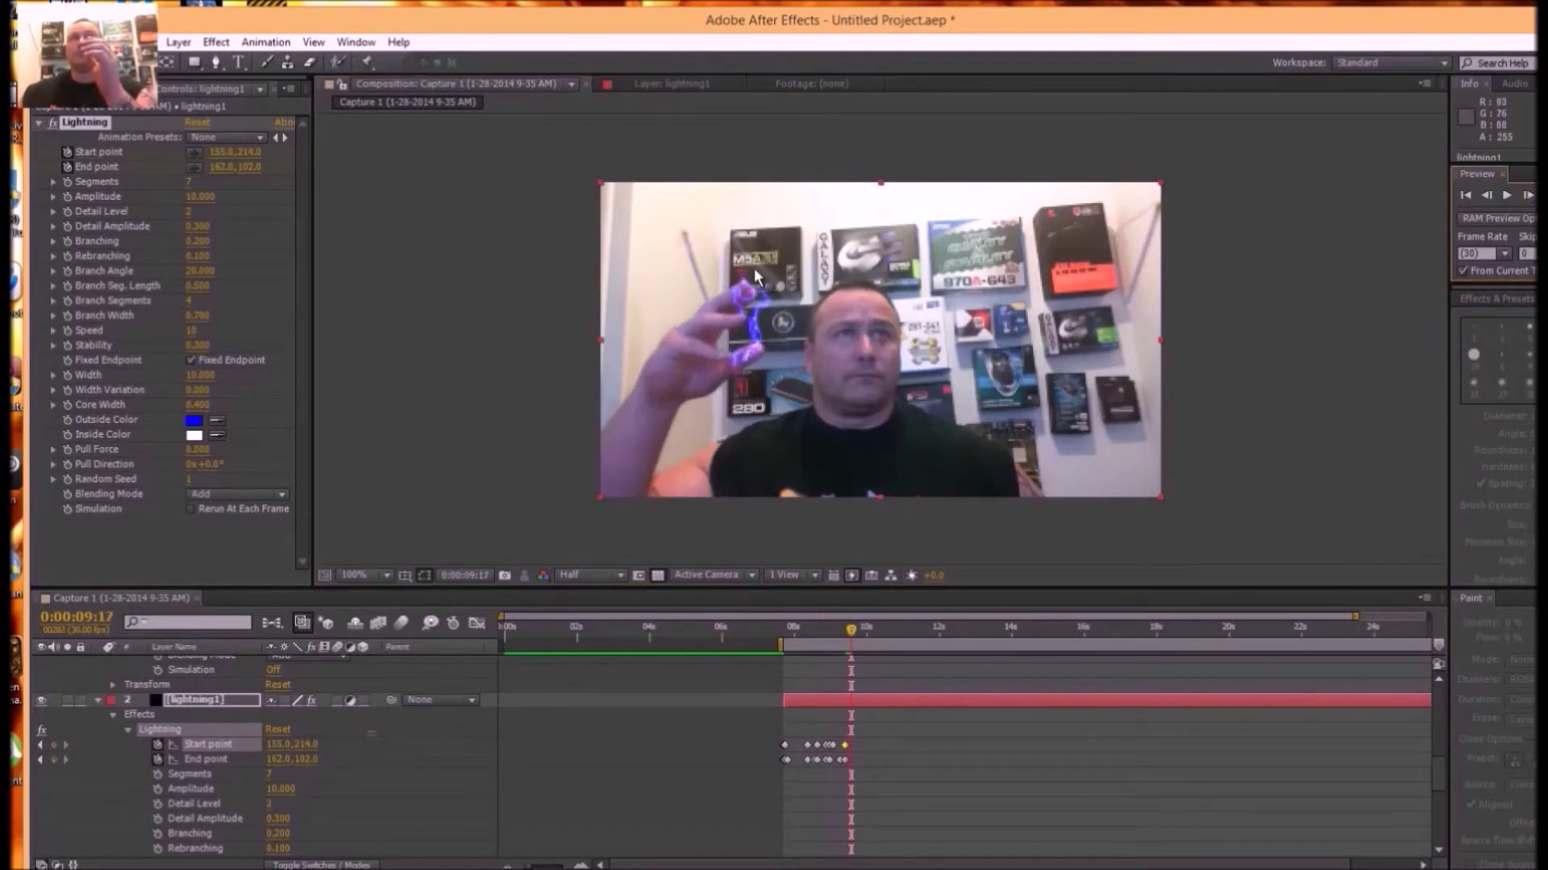
pyautogui.moveTo(742, 280); pyautogui.dragTo(749, 288)
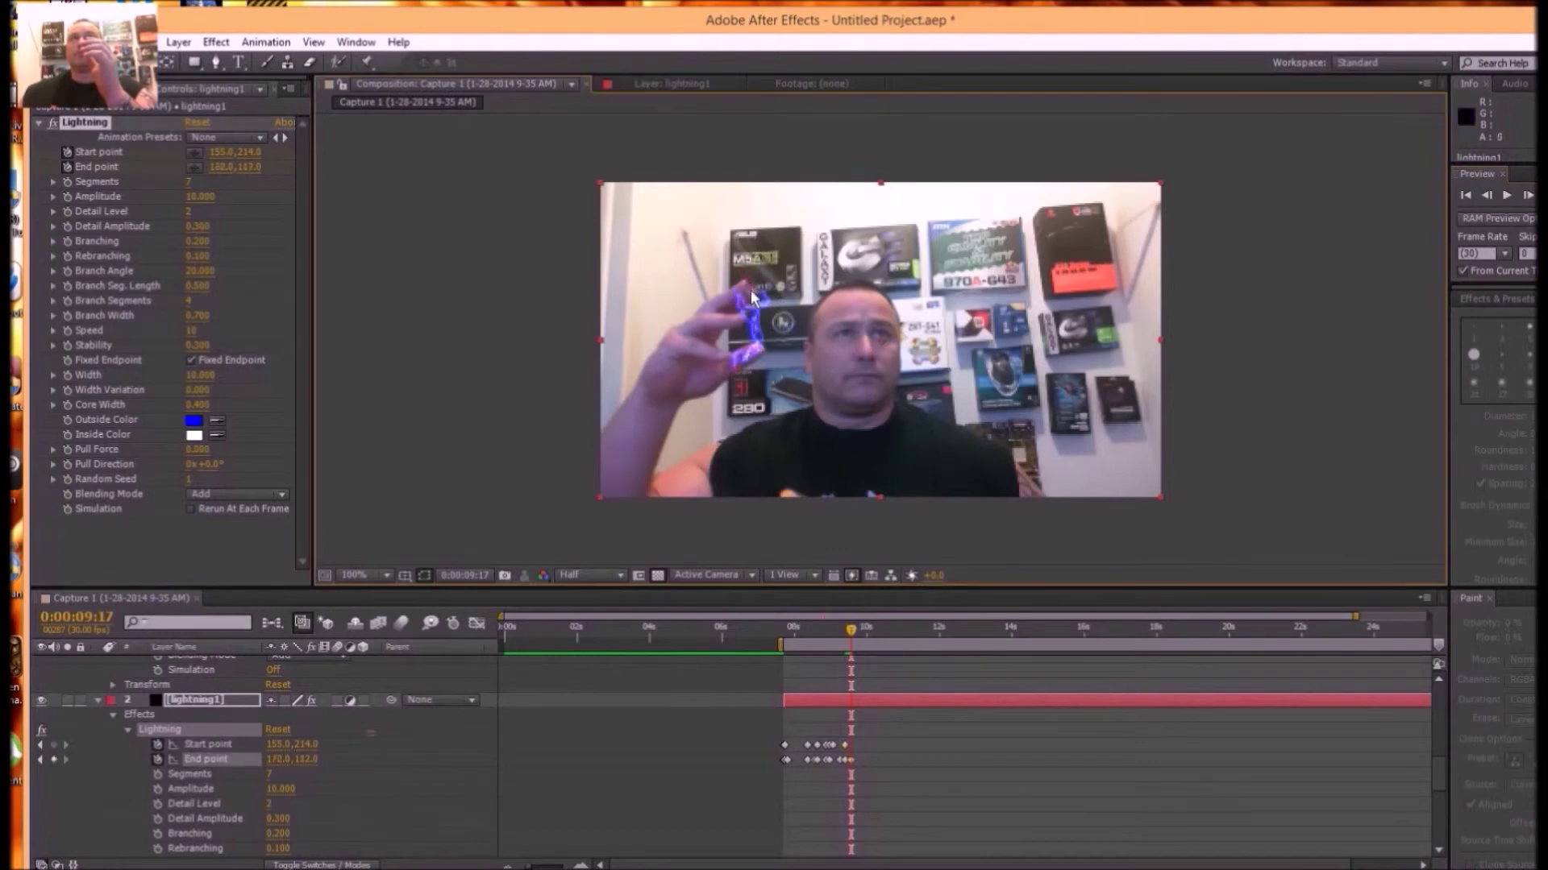
pyautogui.moveTo(731, 373); pyautogui.dragTo(734, 360)
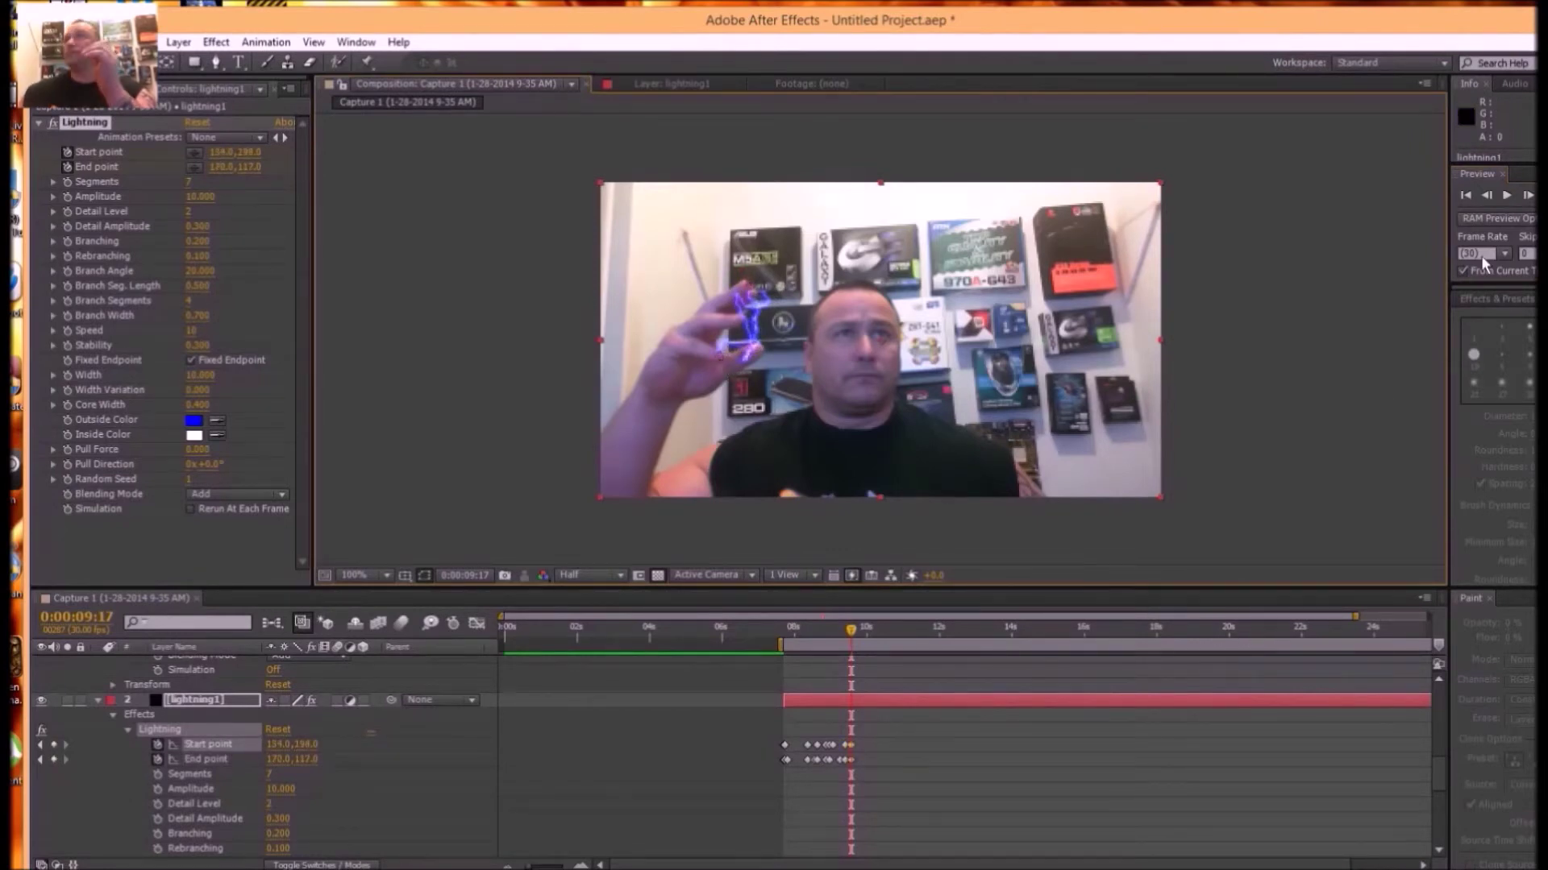
pyautogui.click(1527, 197)
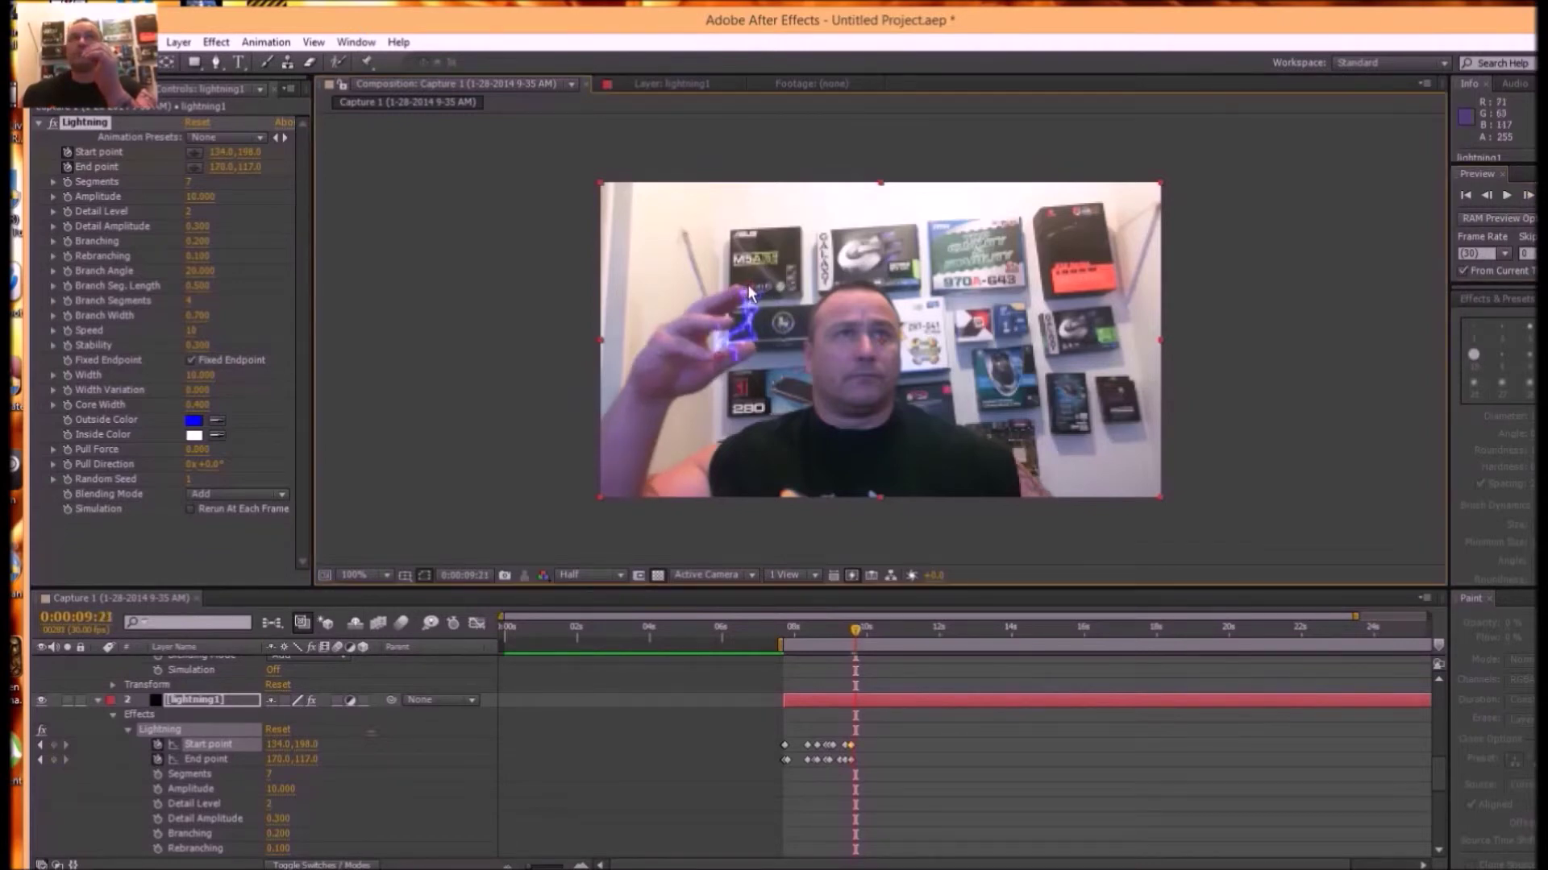
pyautogui.moveTo(749, 292); pyautogui.dragTo(727, 324)
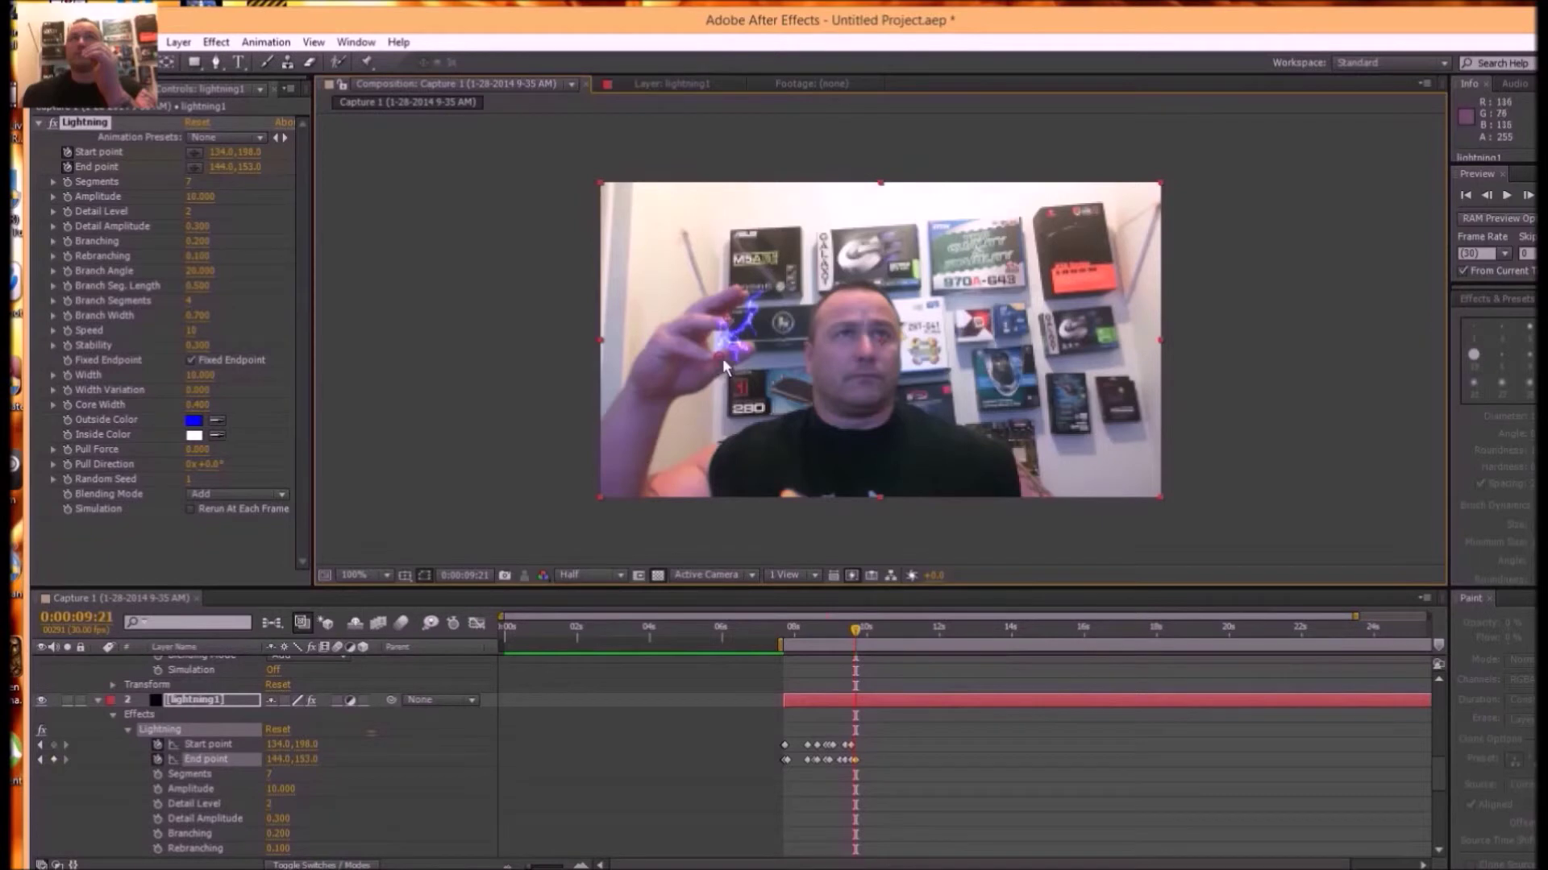
pyautogui.moveTo(698, 381); pyautogui.dragTo(693, 384)
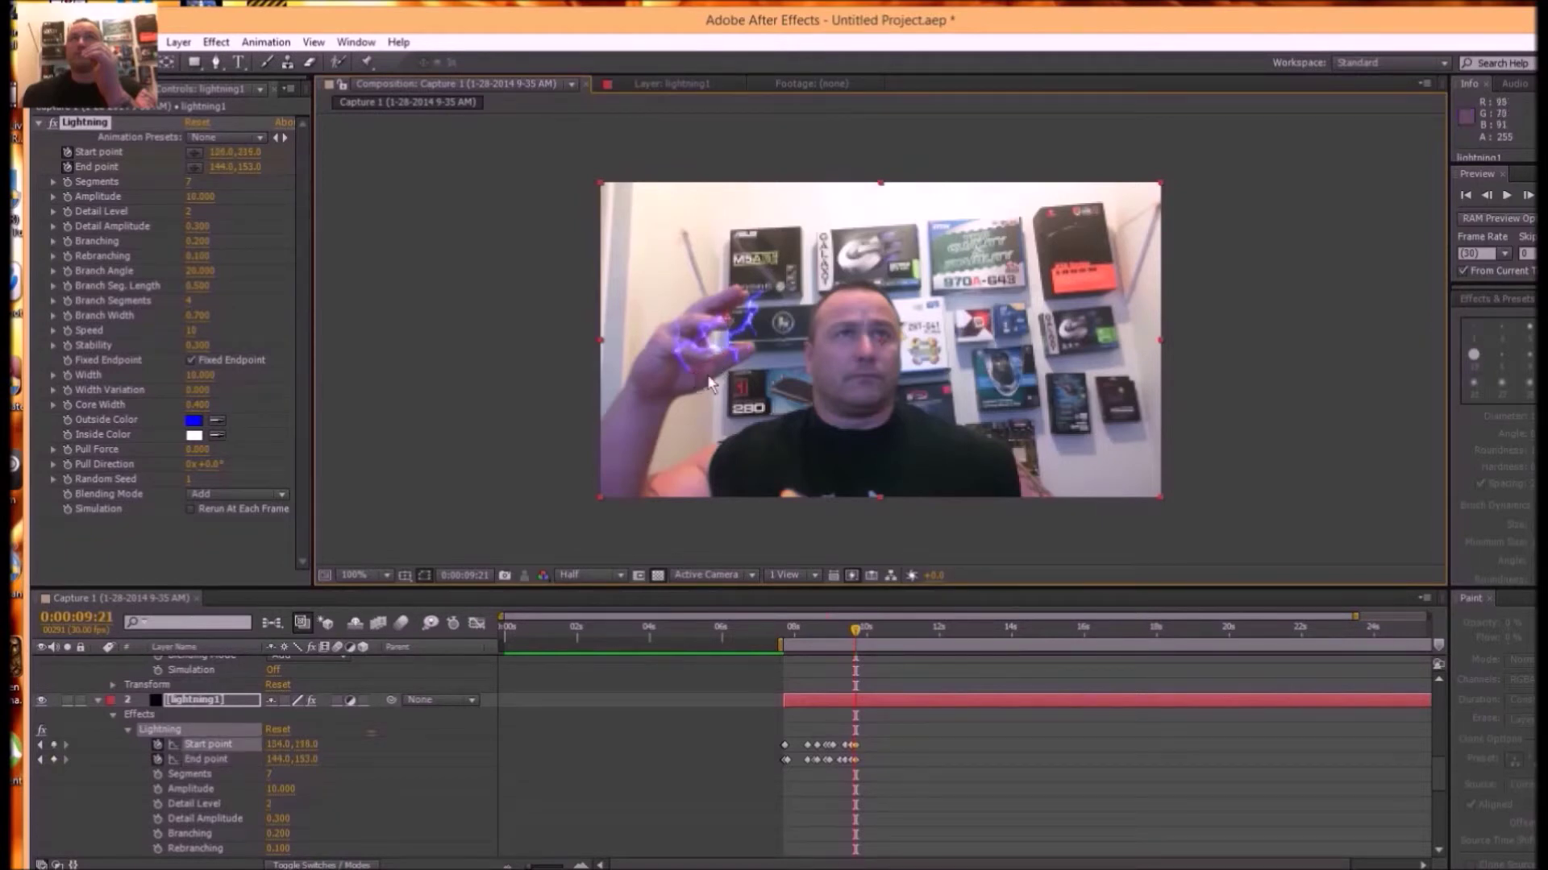
# - At 0:00:09:21, move lightning2's end point onto the fingertip
pyautogui.moveTo(1439, 771); pyautogui.dragTo(1448, 683)
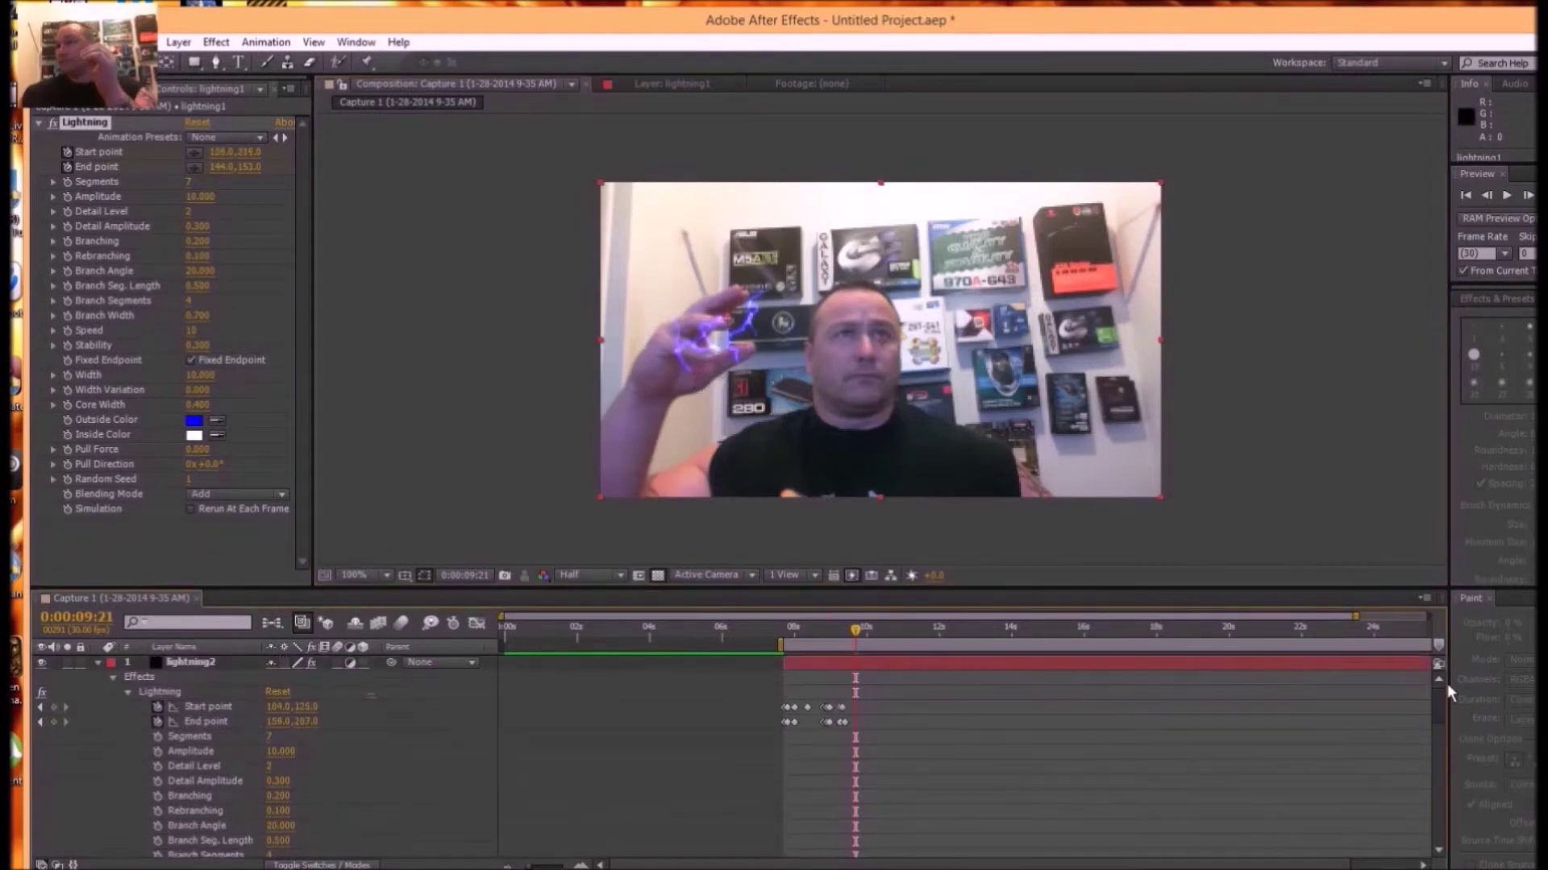
pyautogui.click(1307, 666)
pyautogui.click(211, 707)
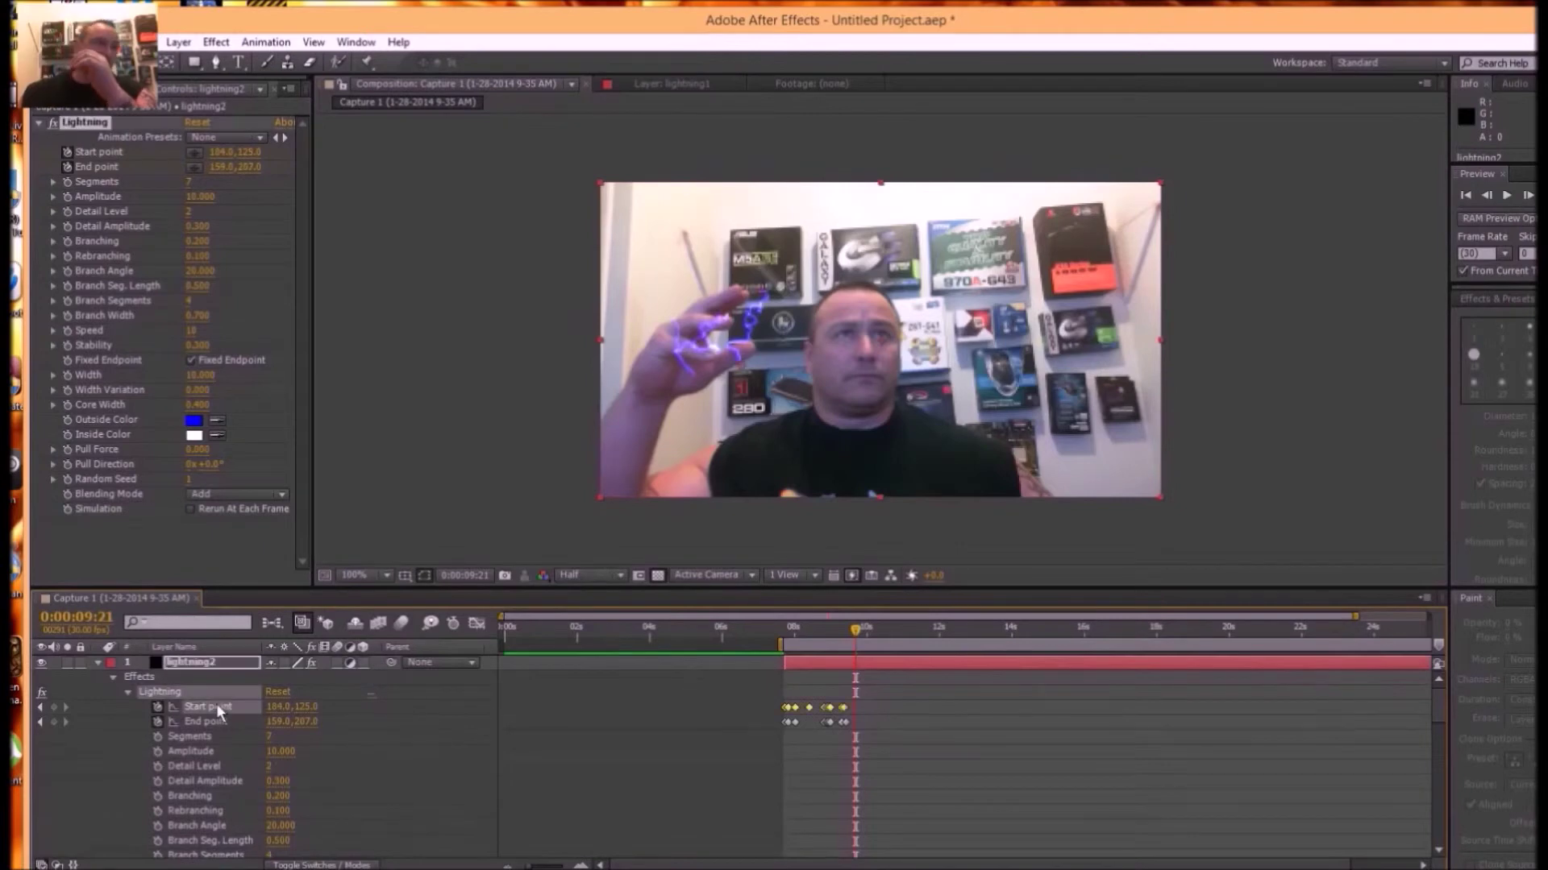
pyautogui.moveTo(741, 373); pyautogui.dragTo(730, 302)
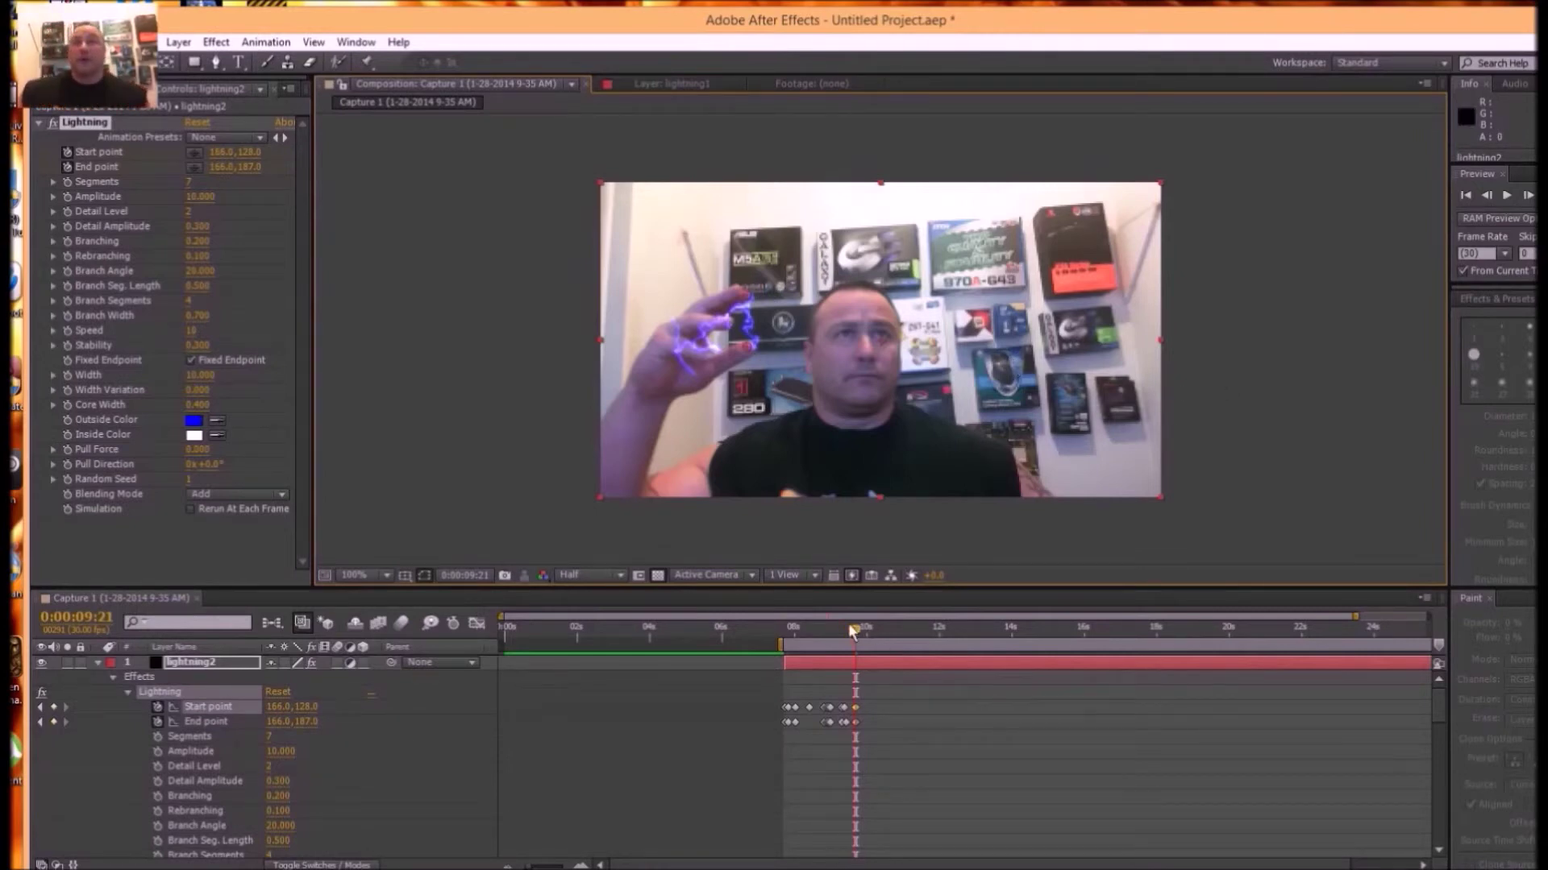
# - At 0:00:10:02, key lightning2 with start 141.0,129.0 and end 77.0,203.0 following the fingers
pyautogui.moveTo(859, 636)
pyautogui.mouseDown()
pyautogui.moveTo(701, 625)
pyautogui.moveTo(870, 611)
pyautogui.mouseUp()
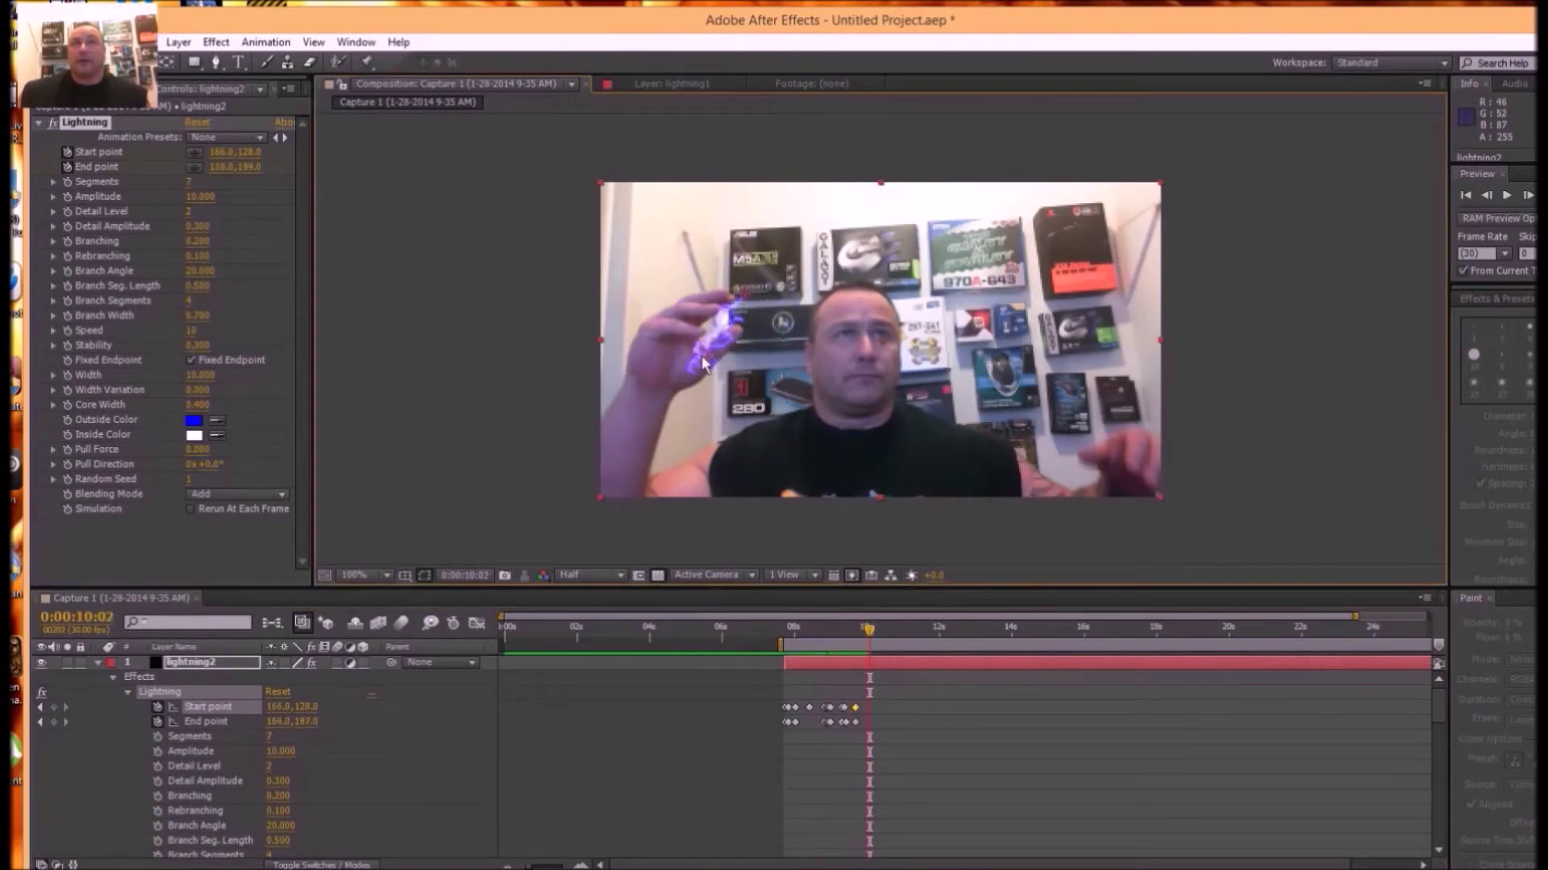
pyautogui.moveTo(747, 341); pyautogui.dragTo(669, 361)
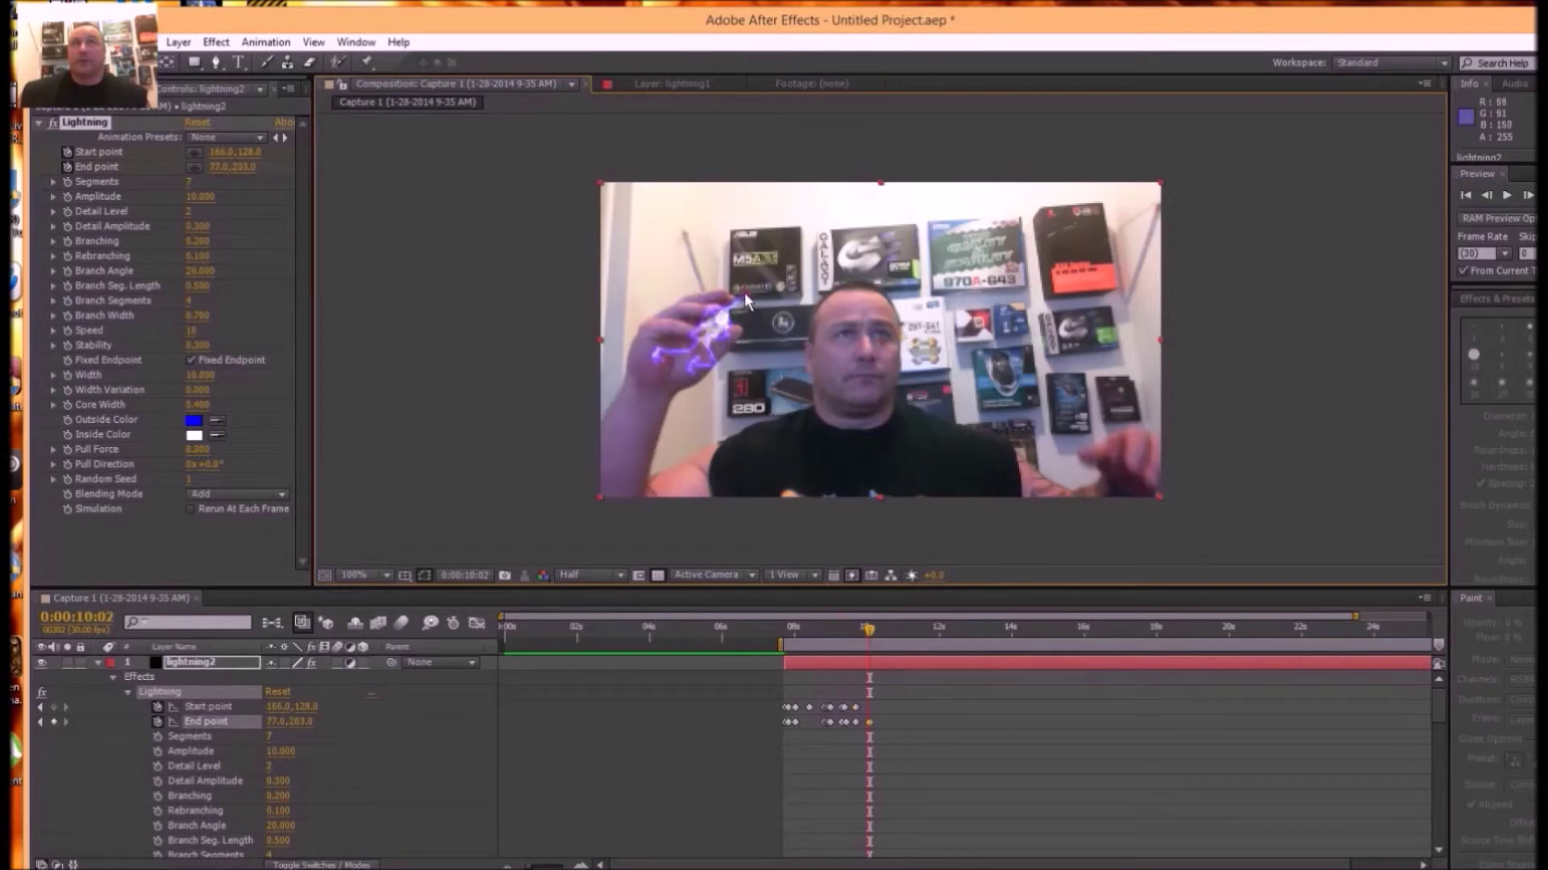
pyautogui.moveTo(744, 298); pyautogui.dragTo(740, 298)
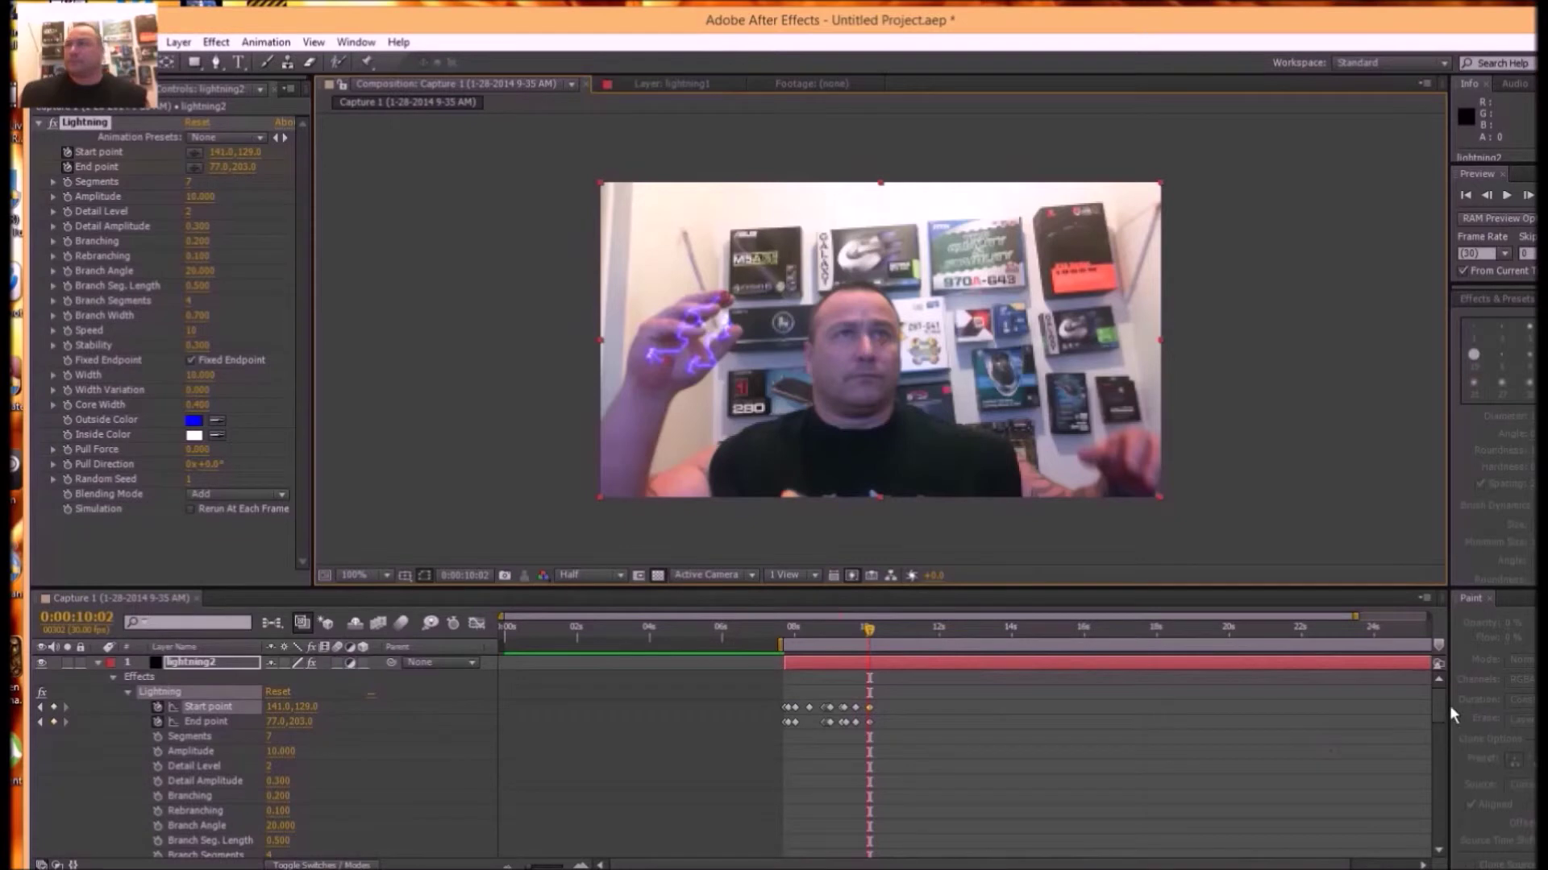
pyautogui.moveTo(1444, 704); pyautogui.dragTo(1444, 767)
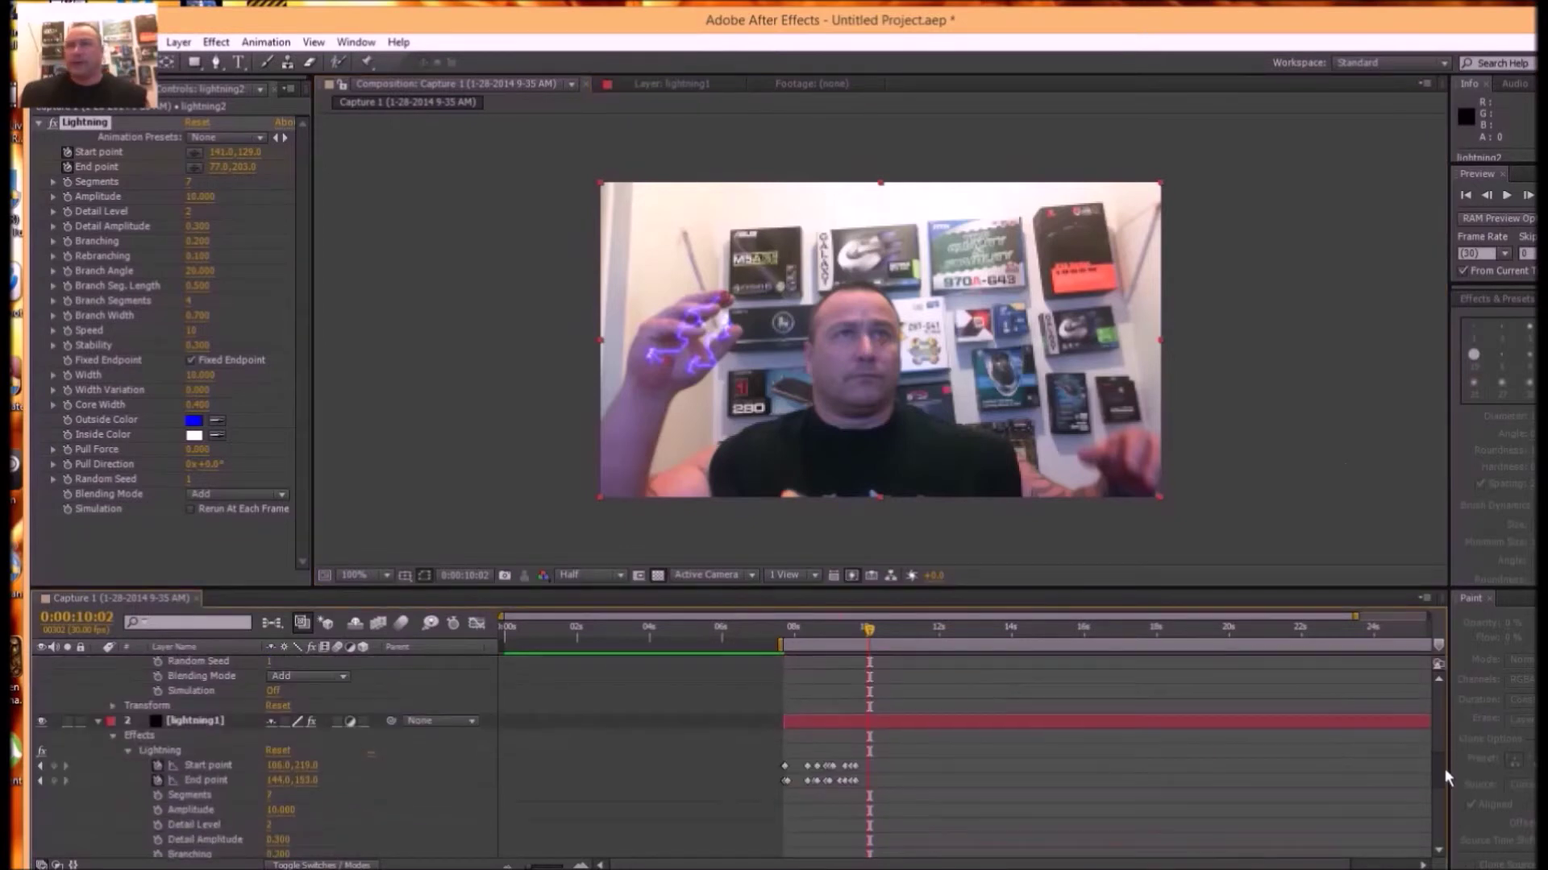
# - At 0:00:10:02, shift lightning1's end point slightly right and its start point onto the fingertip
pyautogui.doubleClick(935, 724)
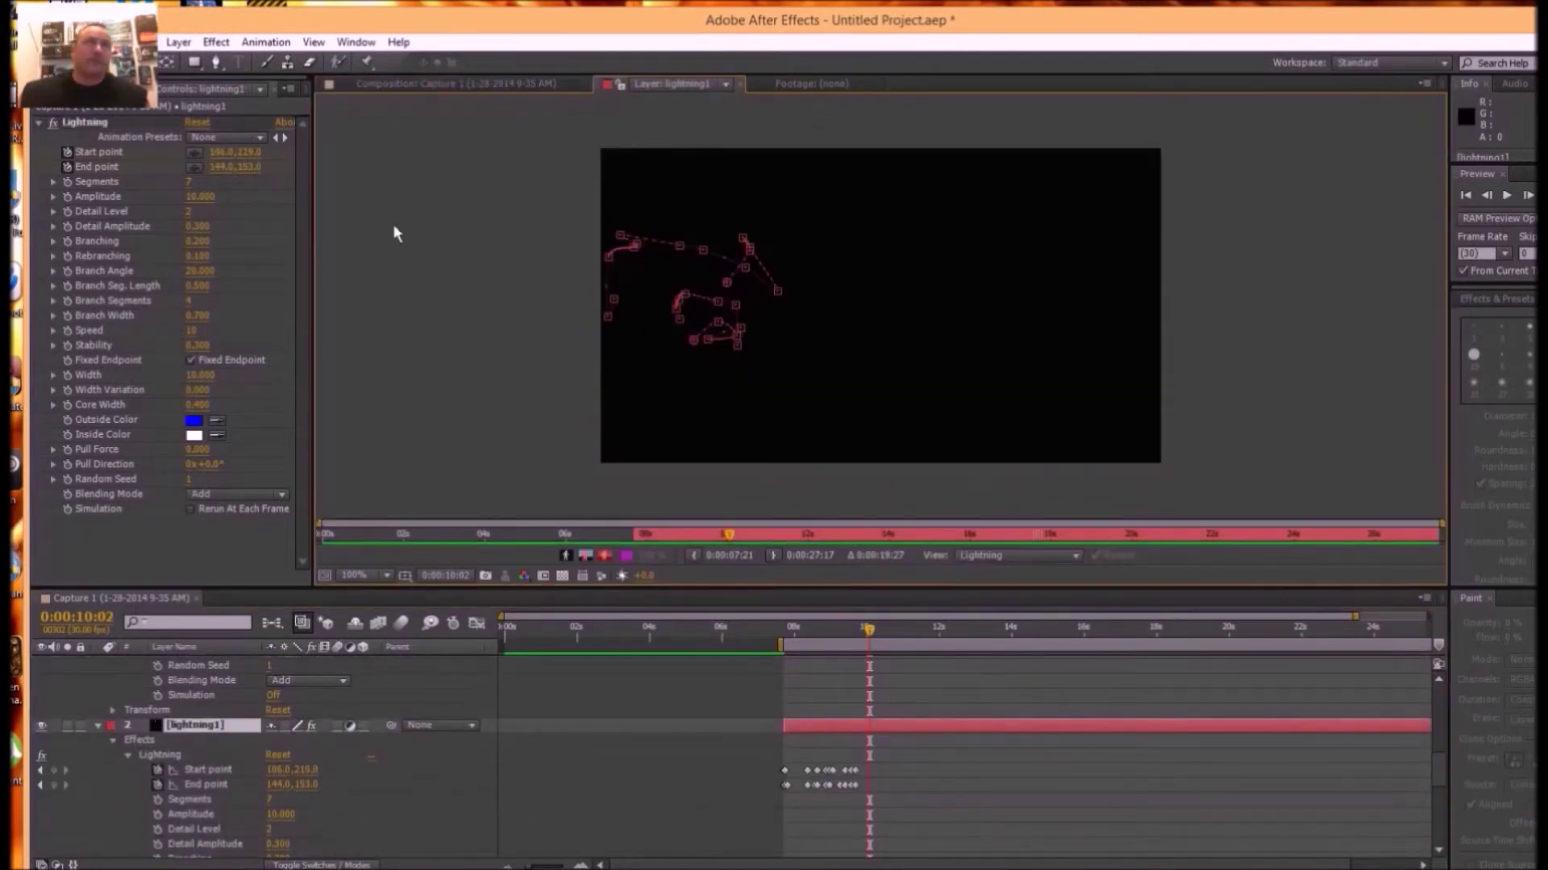
pyautogui.click(435, 79)
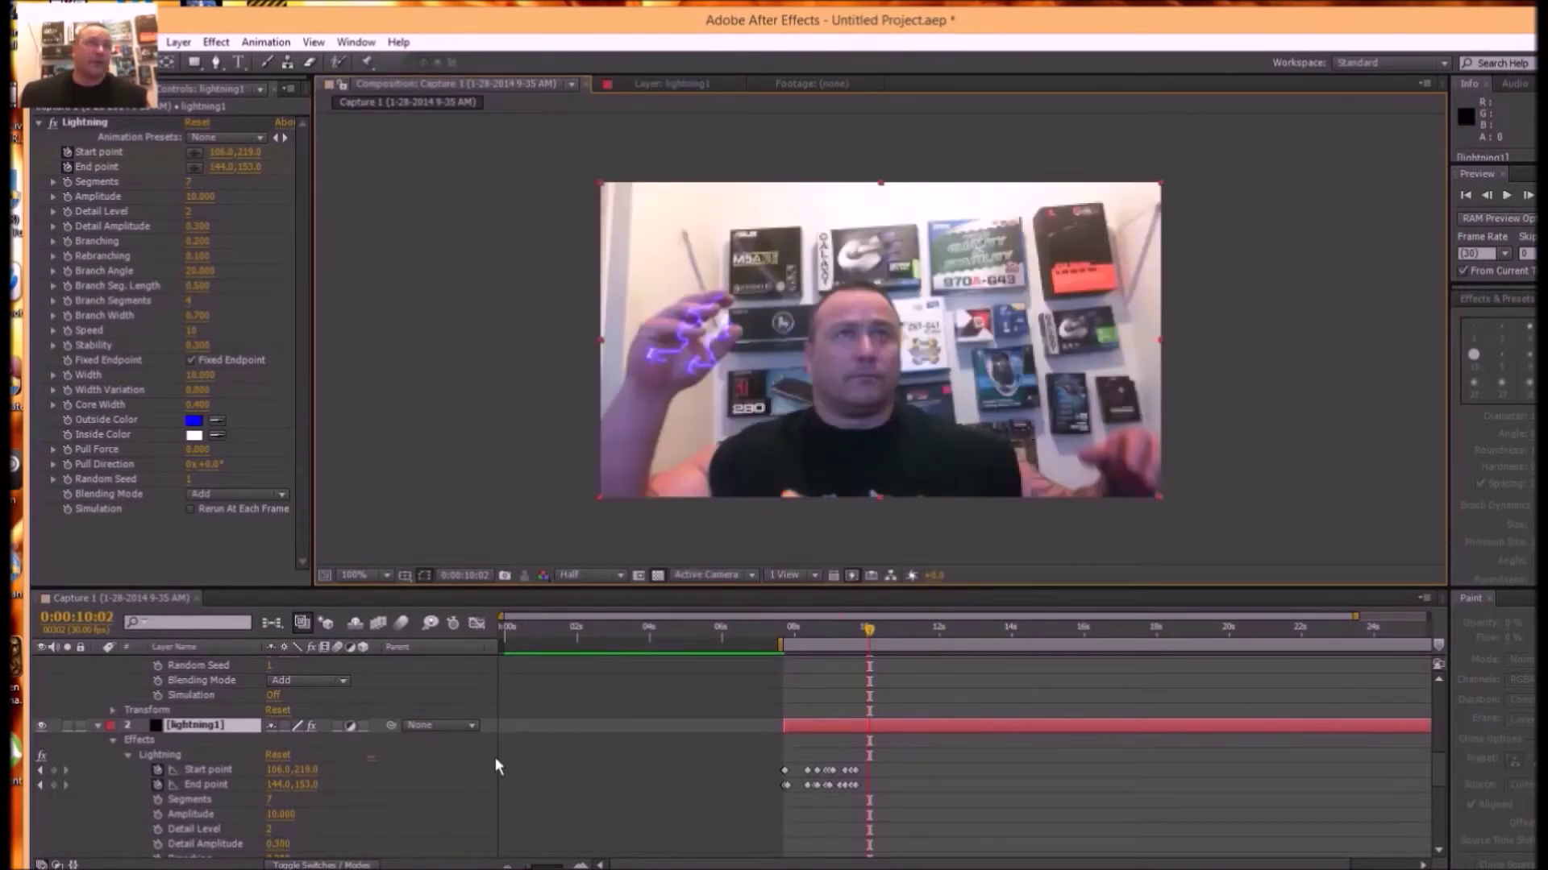
pyautogui.click(206, 769)
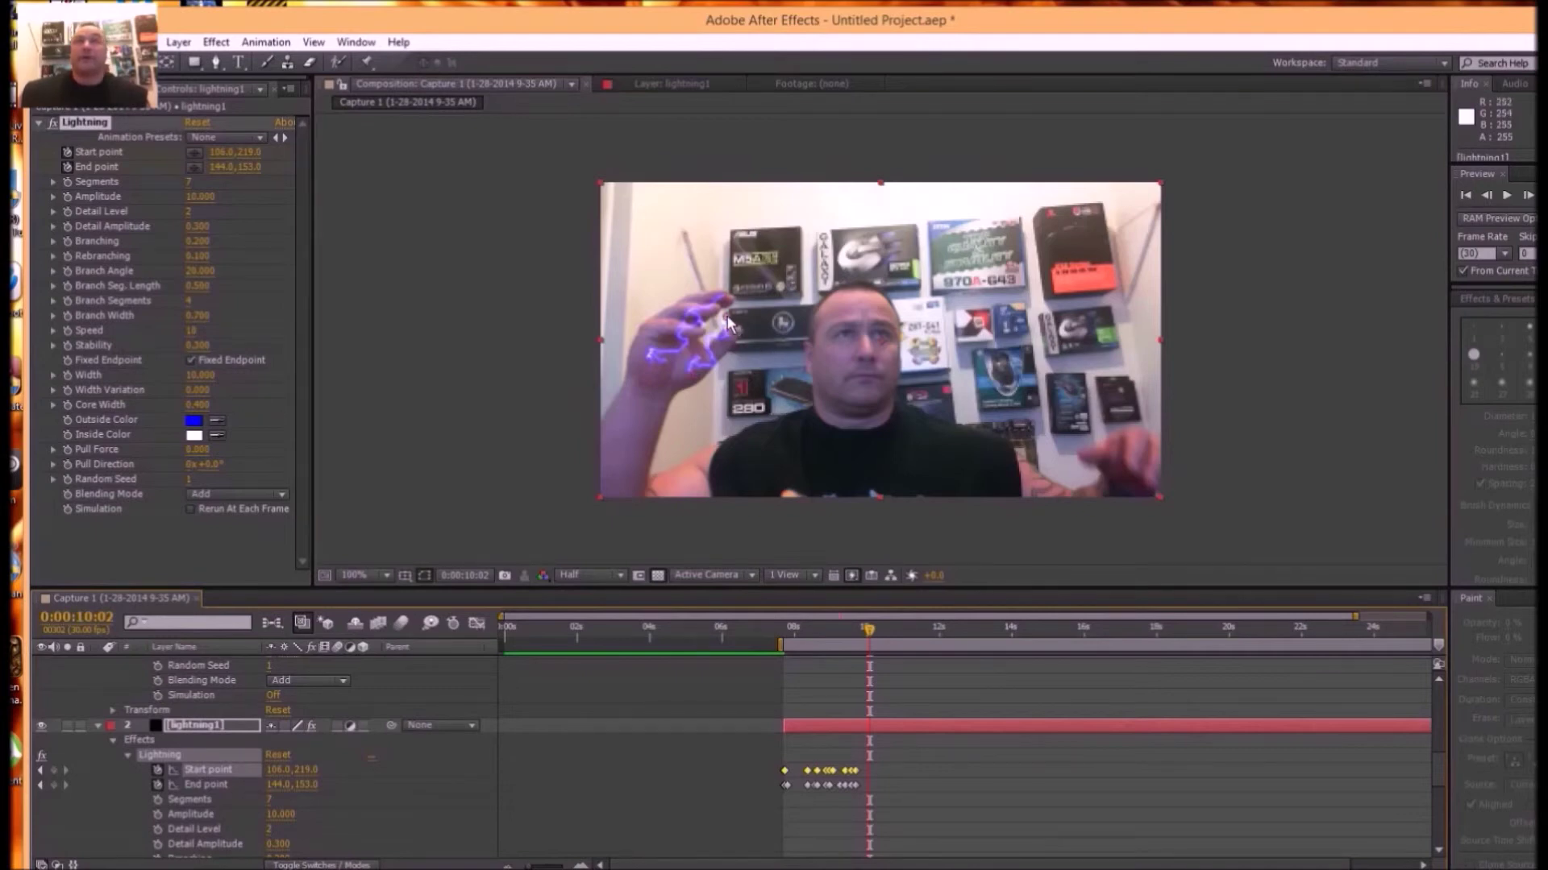
pyautogui.moveTo(728, 324); pyautogui.dragTo(736, 325)
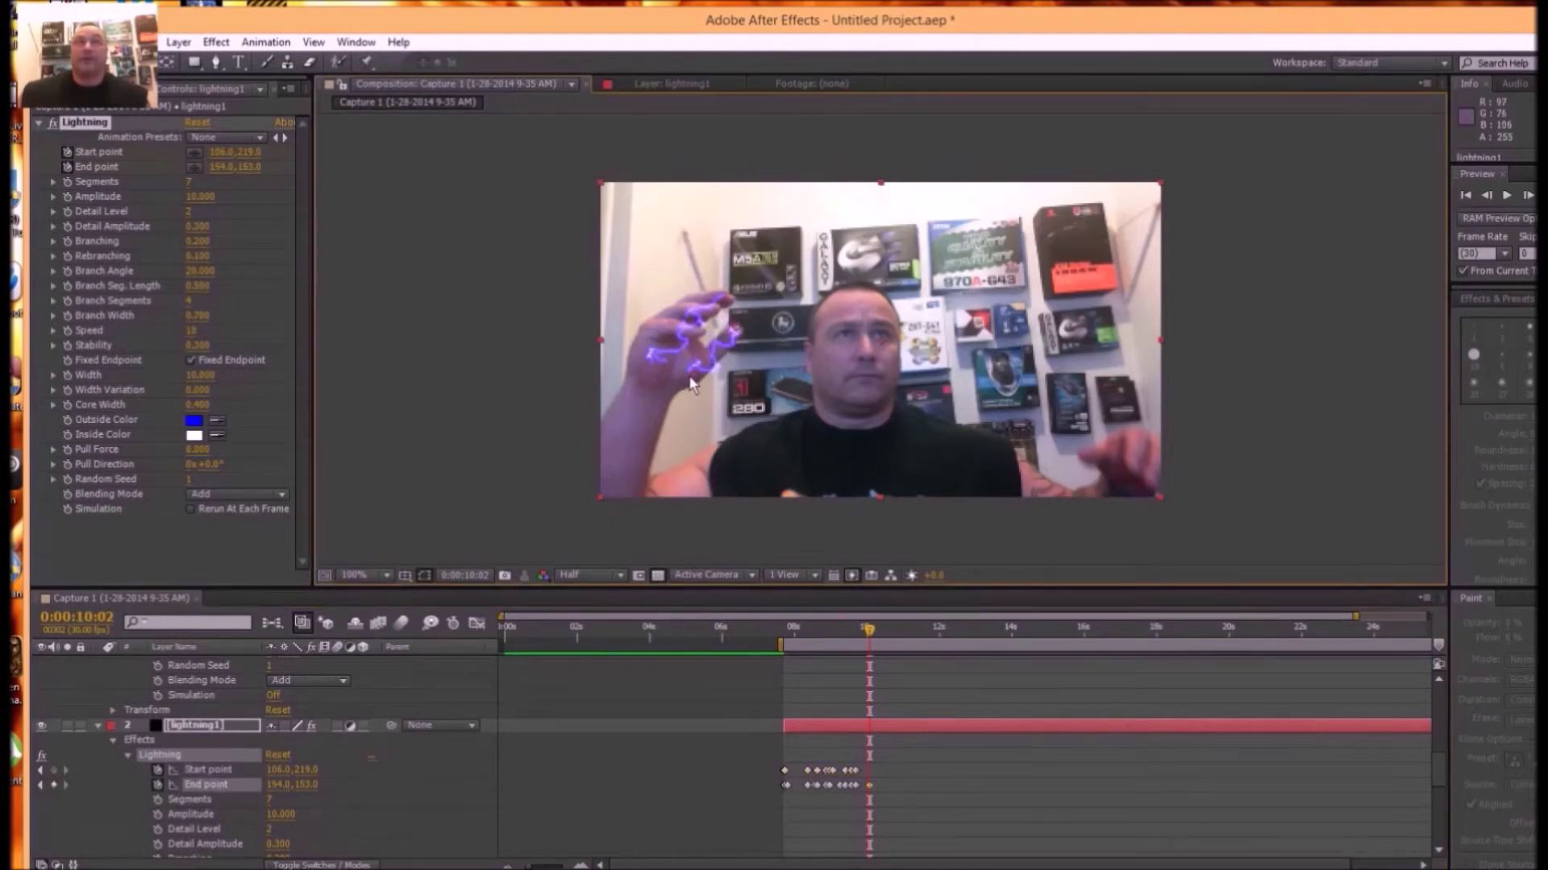
pyautogui.moveTo(682, 373); pyautogui.dragTo(682, 368)
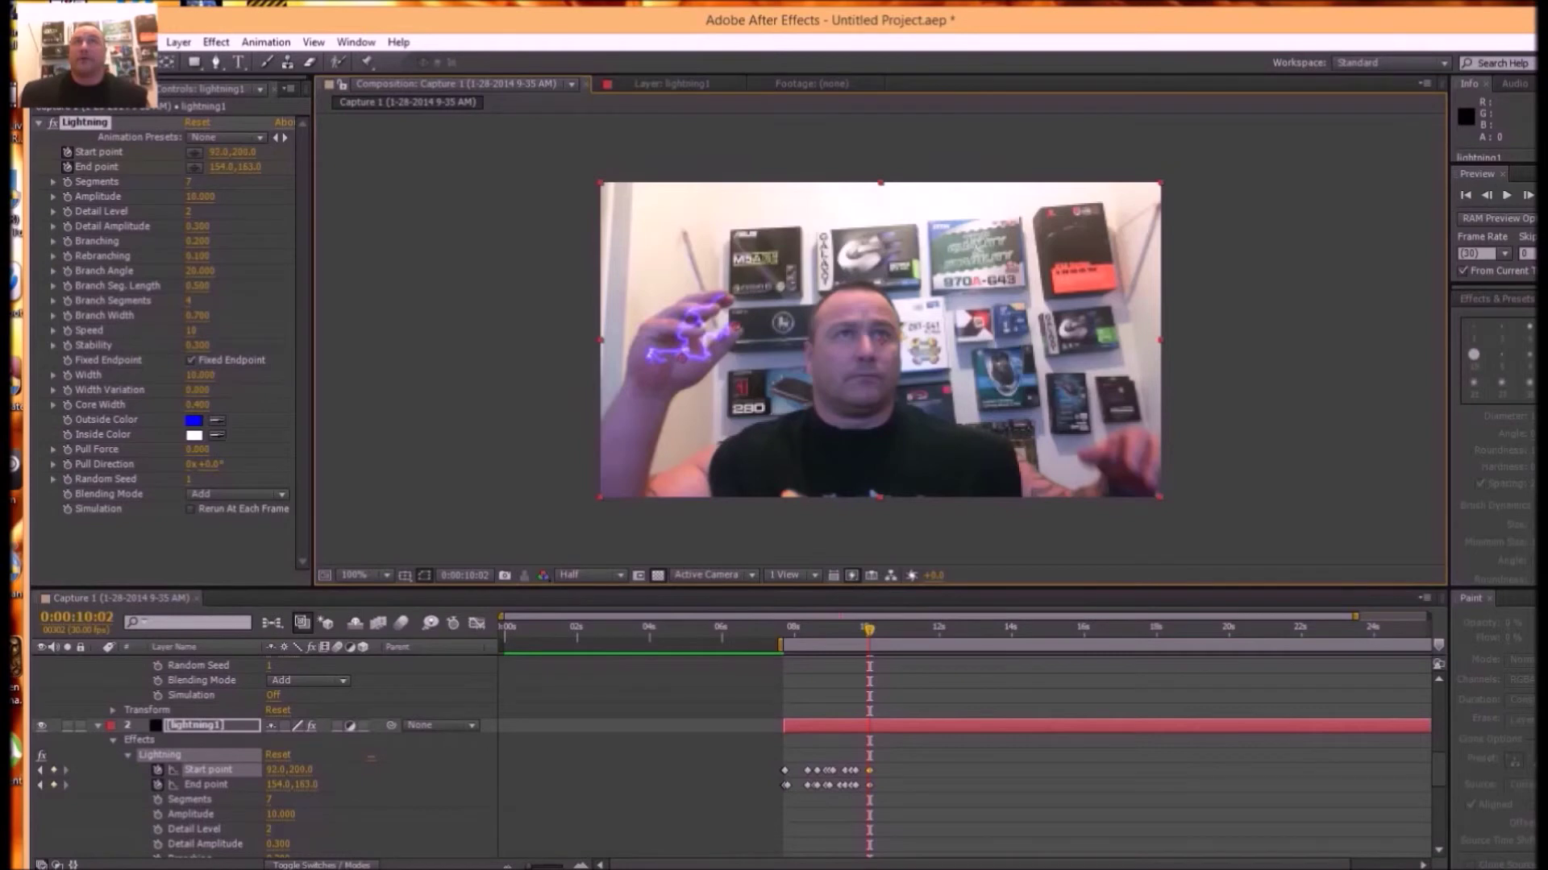
# - At 0:00:10:10, key lightning1 with start 119.0,215.0 and end 160.0,166.0 tracking the finger
pyautogui.click(1528, 196)
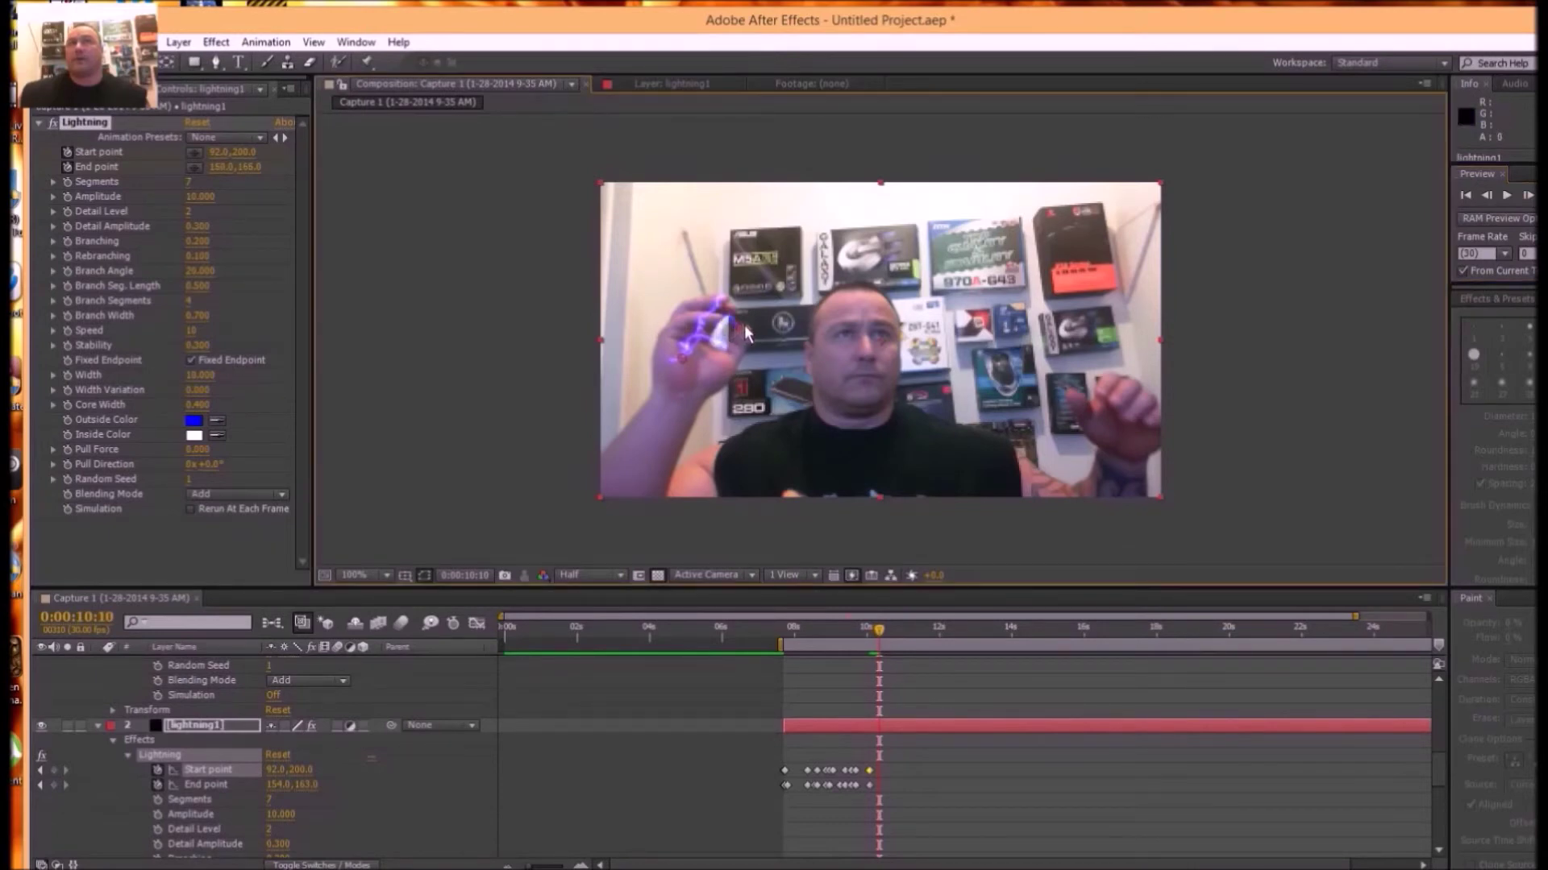
pyautogui.moveTo(745, 333); pyautogui.dragTo(682, 363)
pyautogui.click(704, 369)
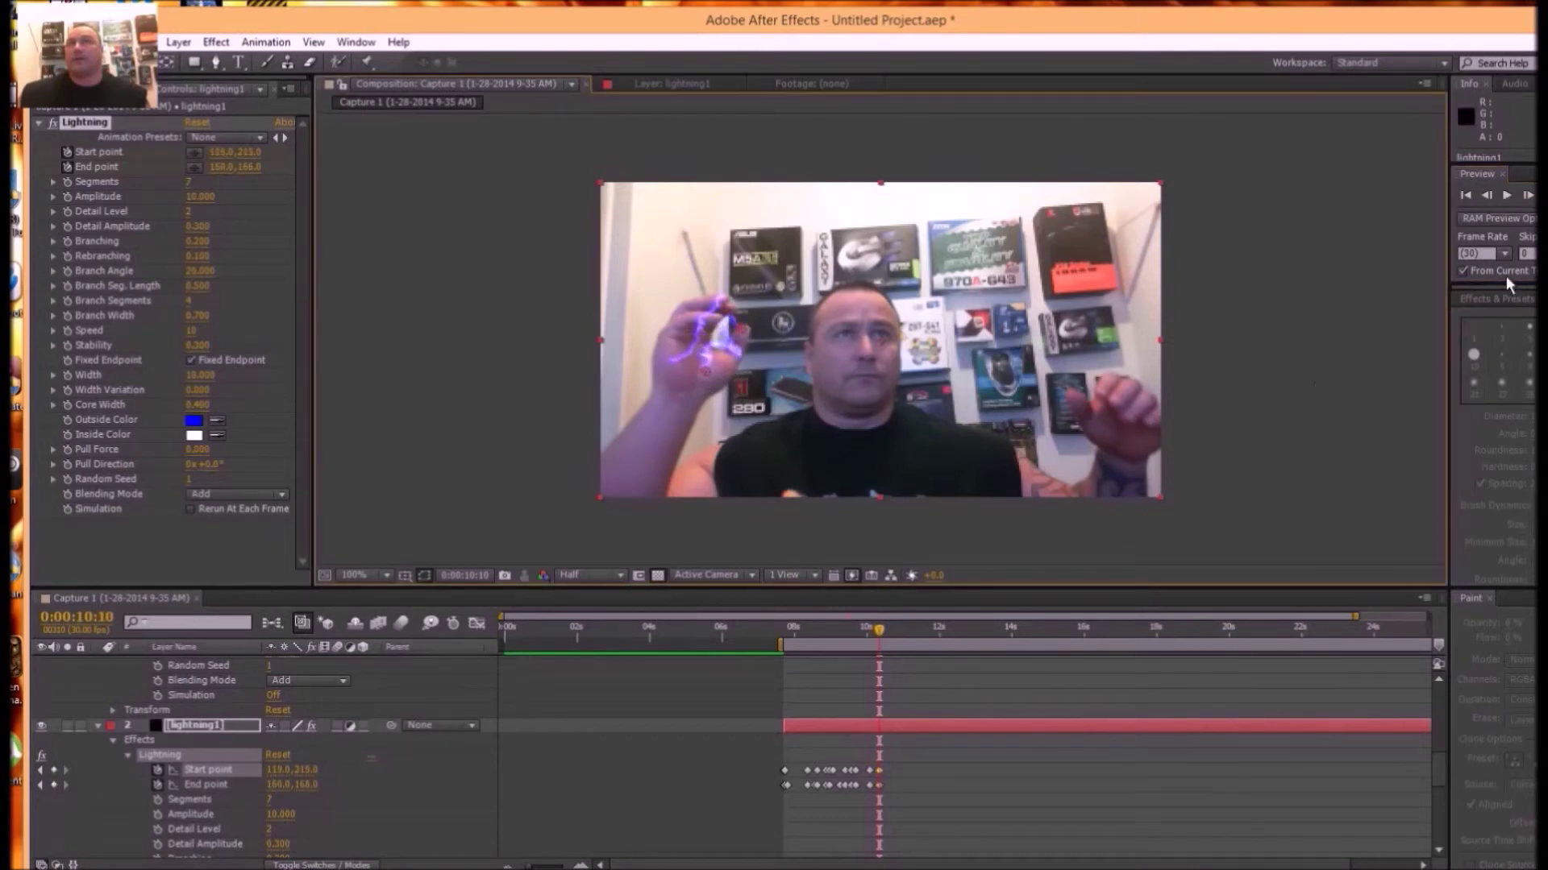
pyautogui.click(1528, 196)
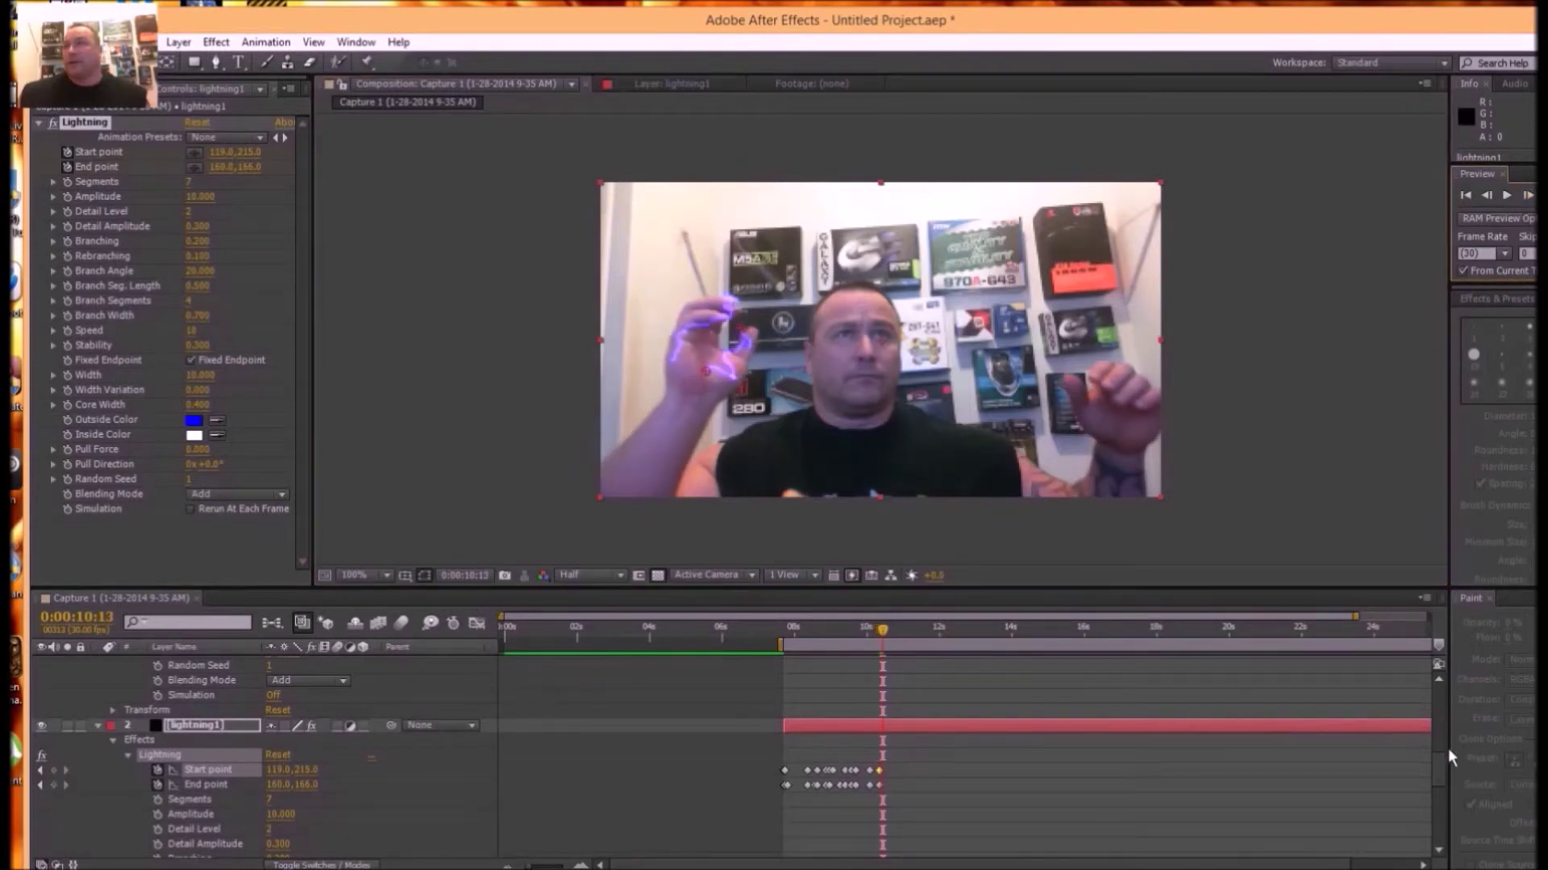
pyautogui.moveTo(1439, 768); pyautogui.dragTo(1449, 680)
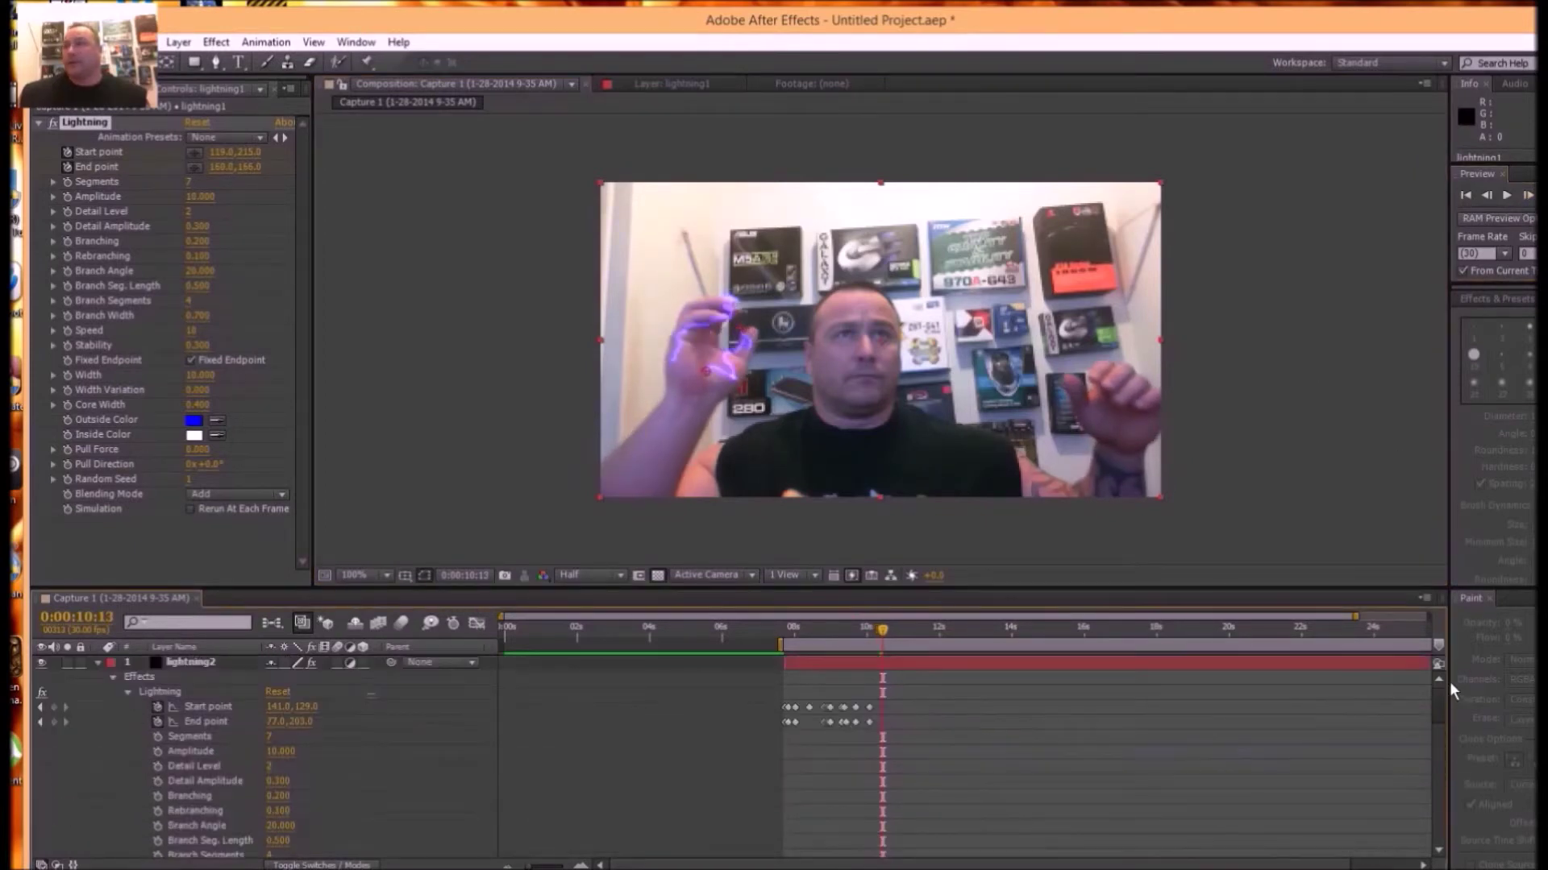
# - Move lightning2's start point along with the hand
pyautogui.click(1302, 666)
pyautogui.click(211, 707)
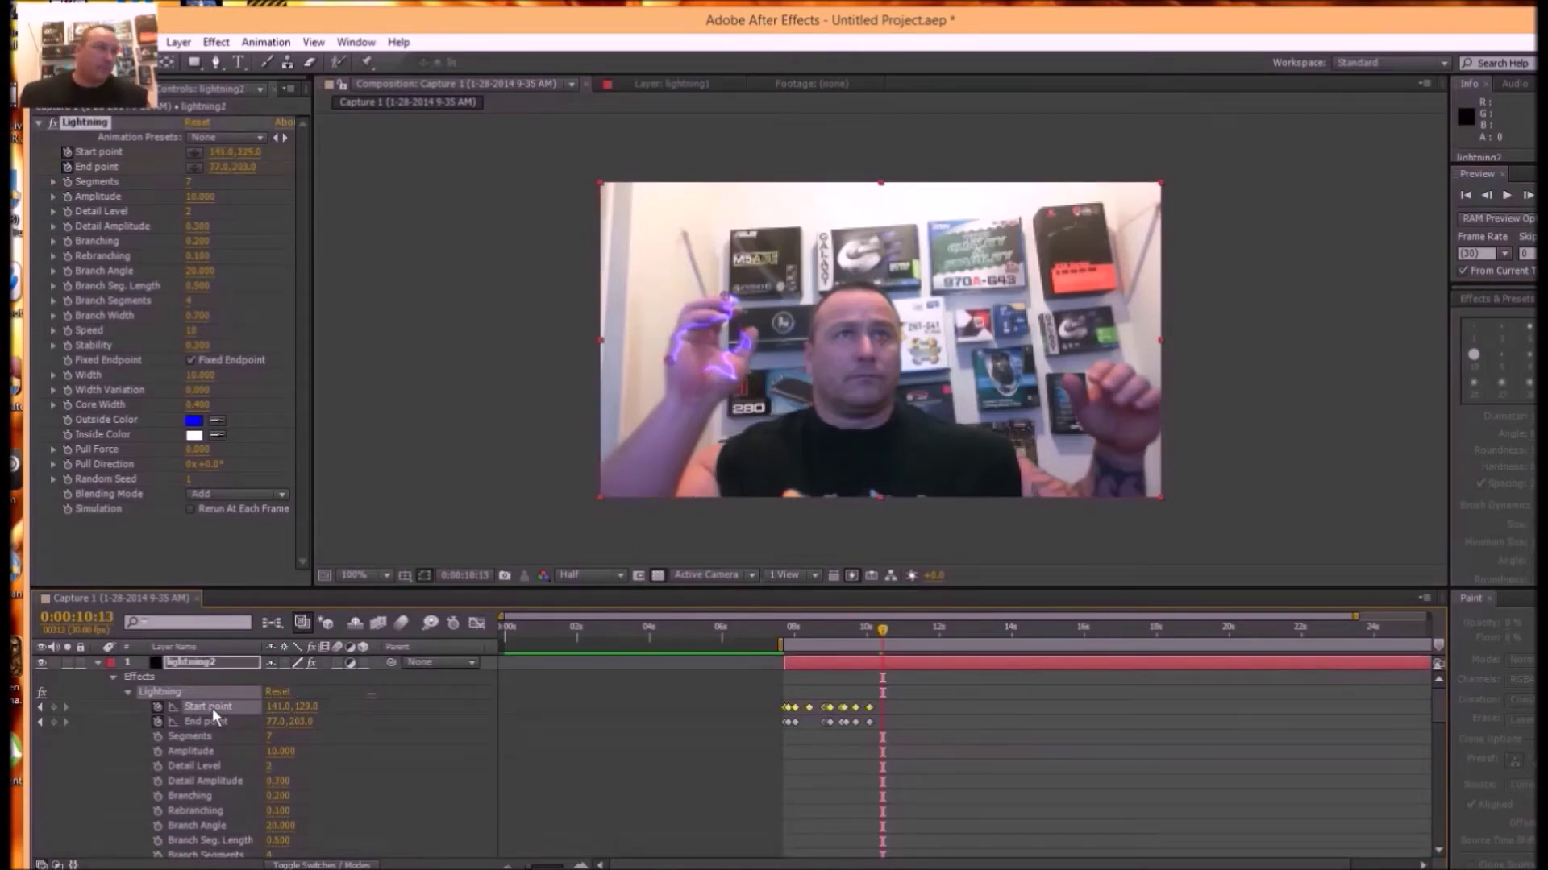
pyautogui.moveTo(702, 369); pyautogui.dragTo(771, 341)
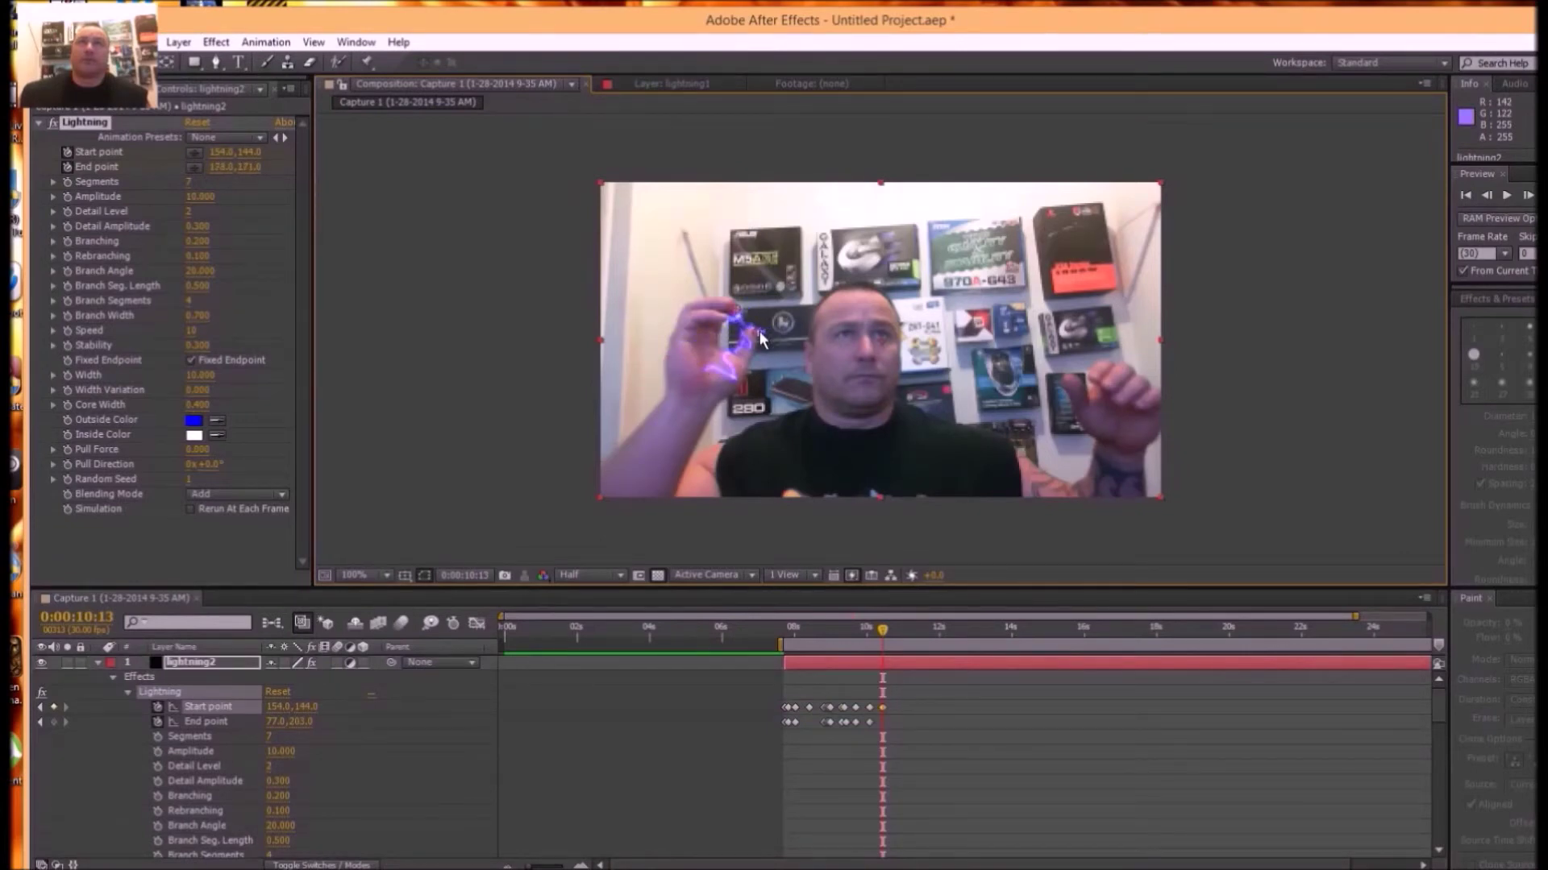
# - At 0:00:10:18, throw lightning2's start point across the face to 220.0,136.0
pyautogui.click(1529, 196)
pyautogui.click(1529, 196)
pyautogui.click(1529, 196)
pyautogui.click(1529, 197)
pyautogui.click(1529, 197)
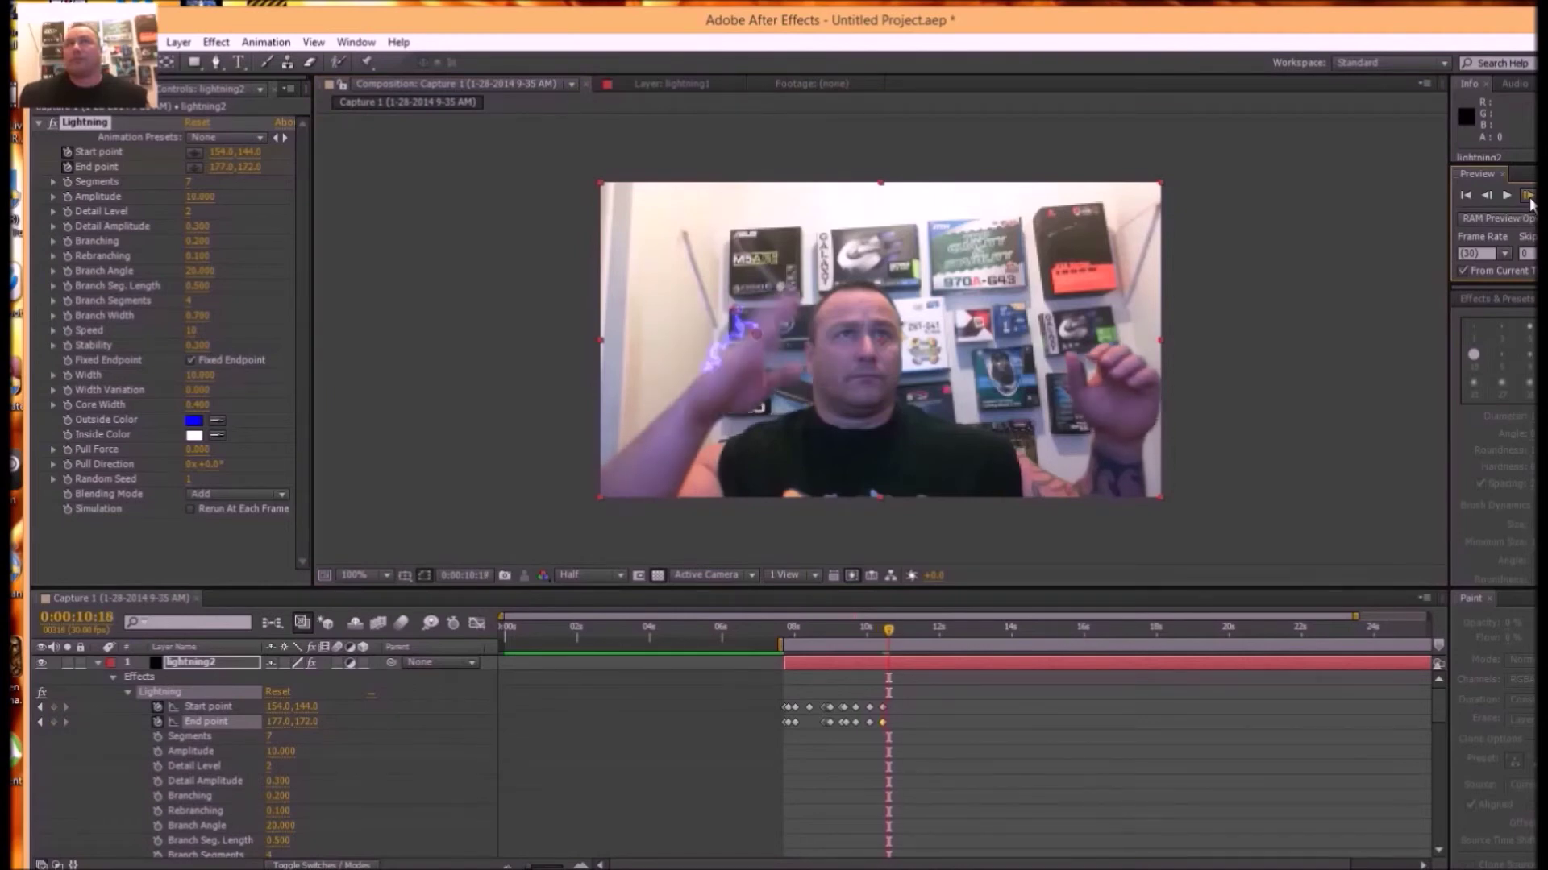
pyautogui.moveTo(719, 337); pyautogui.dragTo(919, 341)
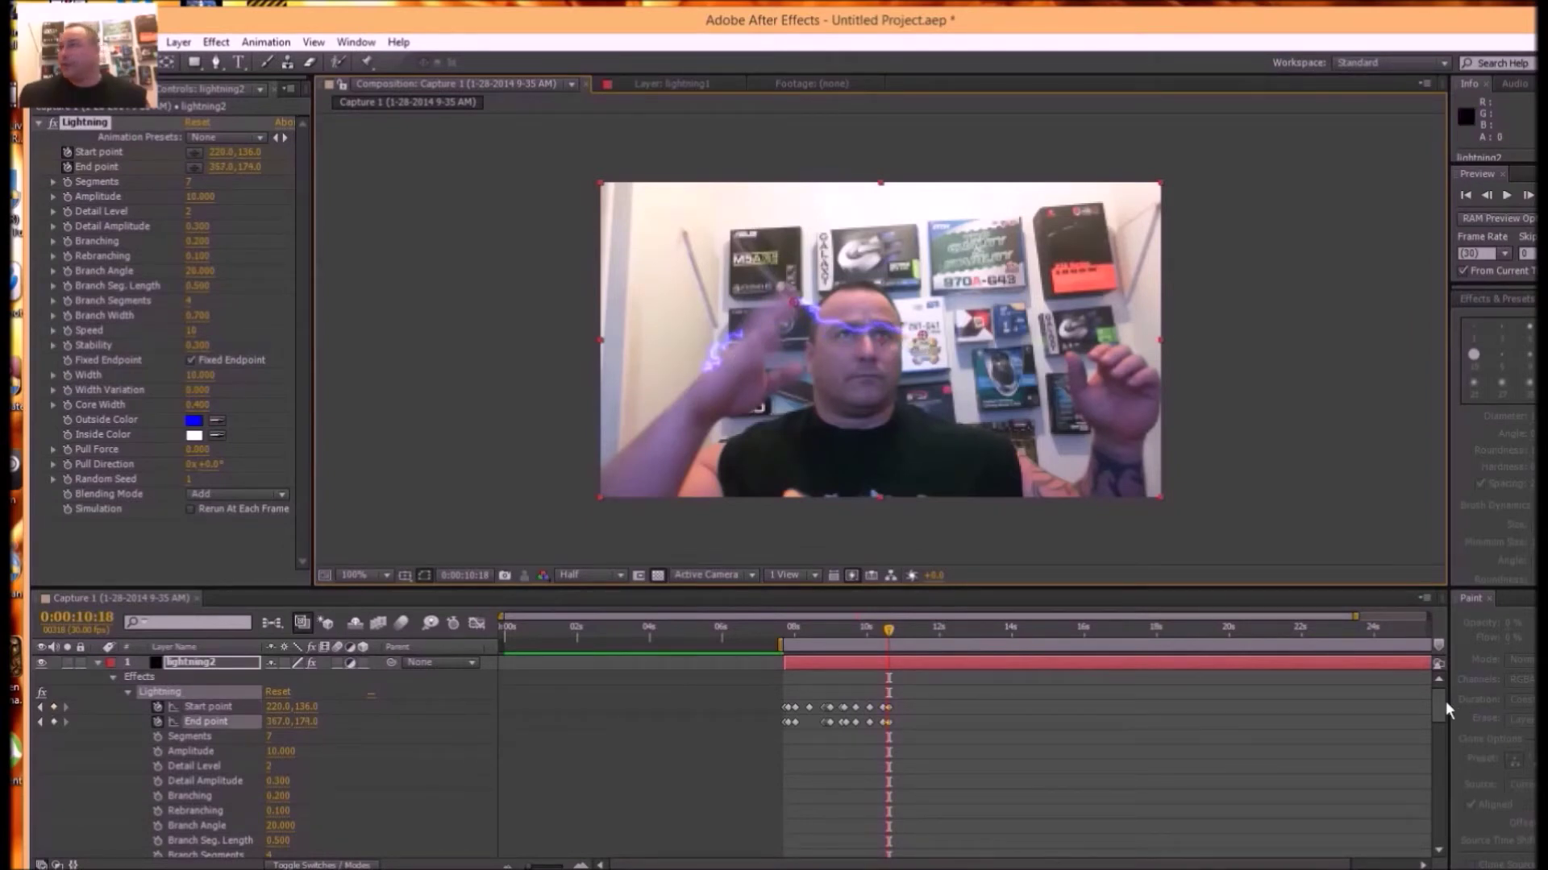
pyautogui.moveTo(1439, 694); pyautogui.dragTo(1440, 751)
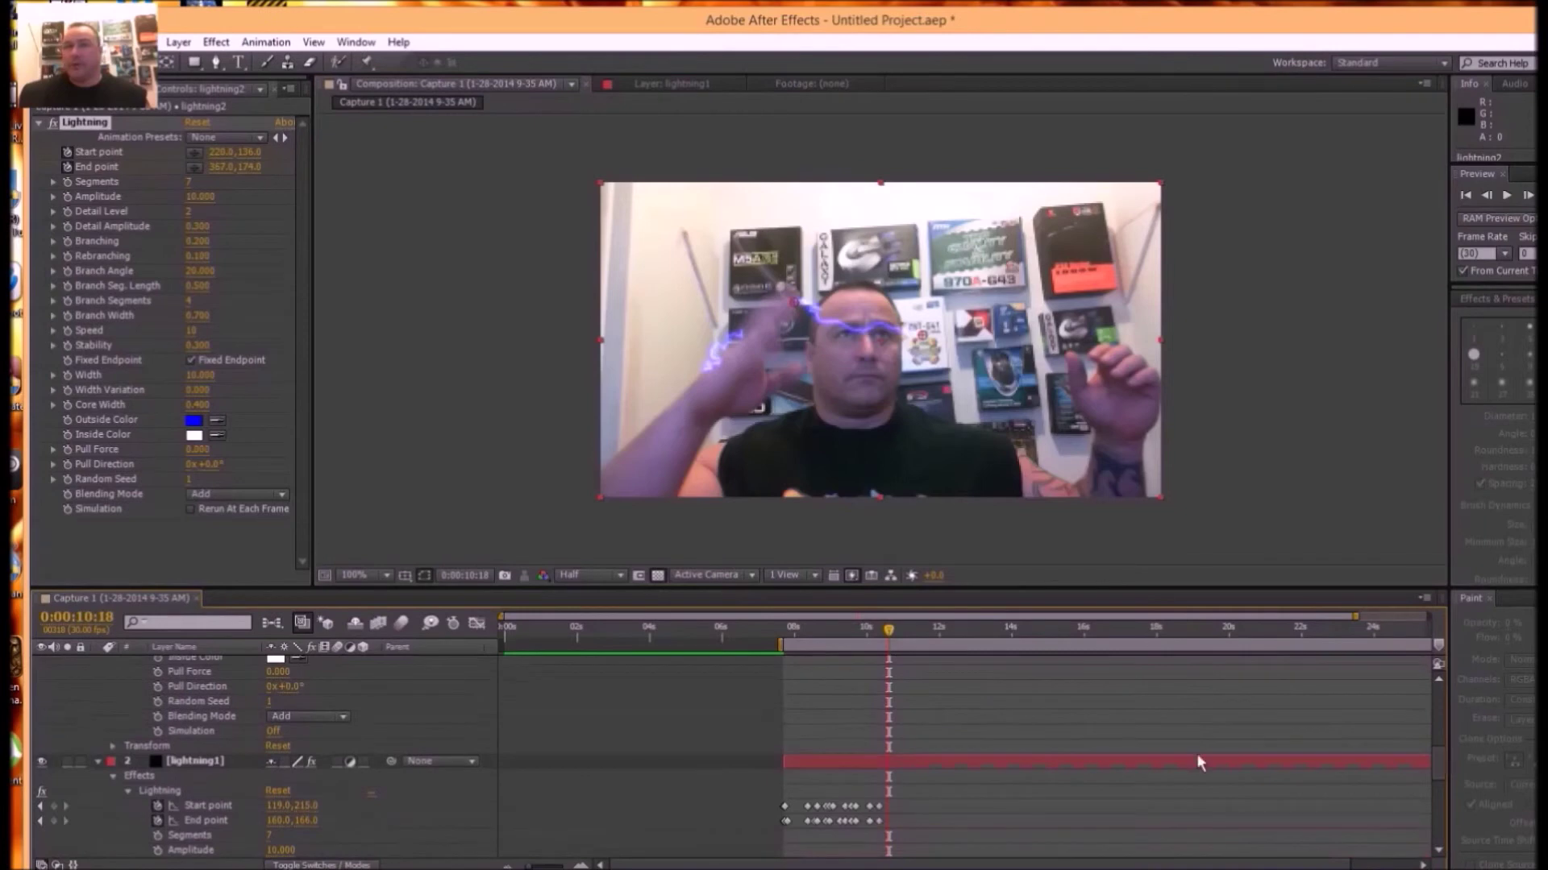
# - At 0:00:10:18, throw lightning1's start point up past the forehead to 461.0,93.0, then scrub to review
pyautogui.click(1014, 764)
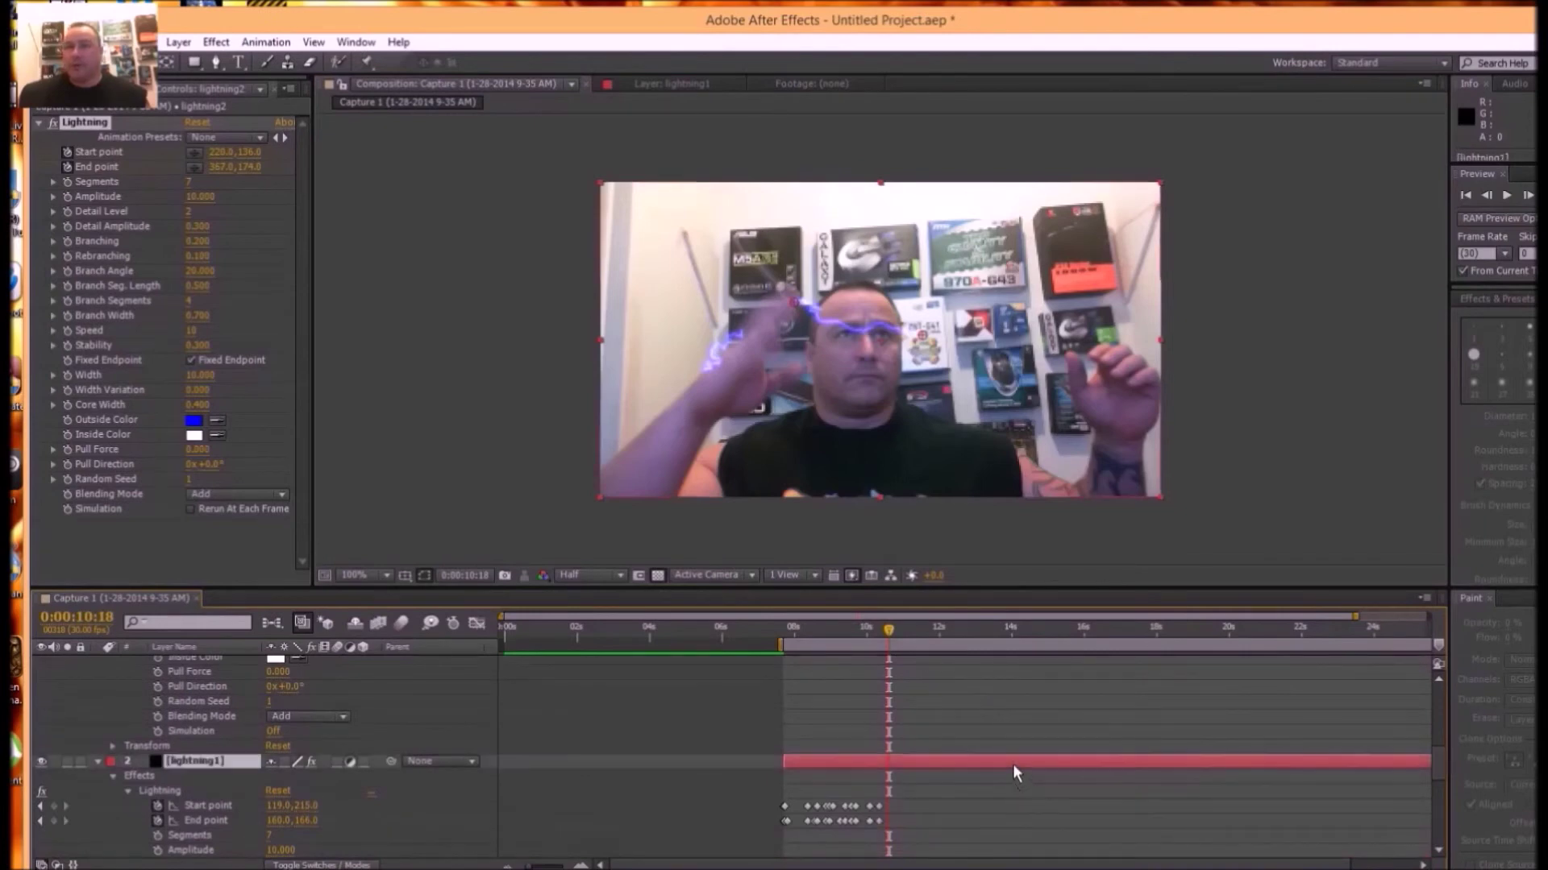
pyautogui.click(187, 806)
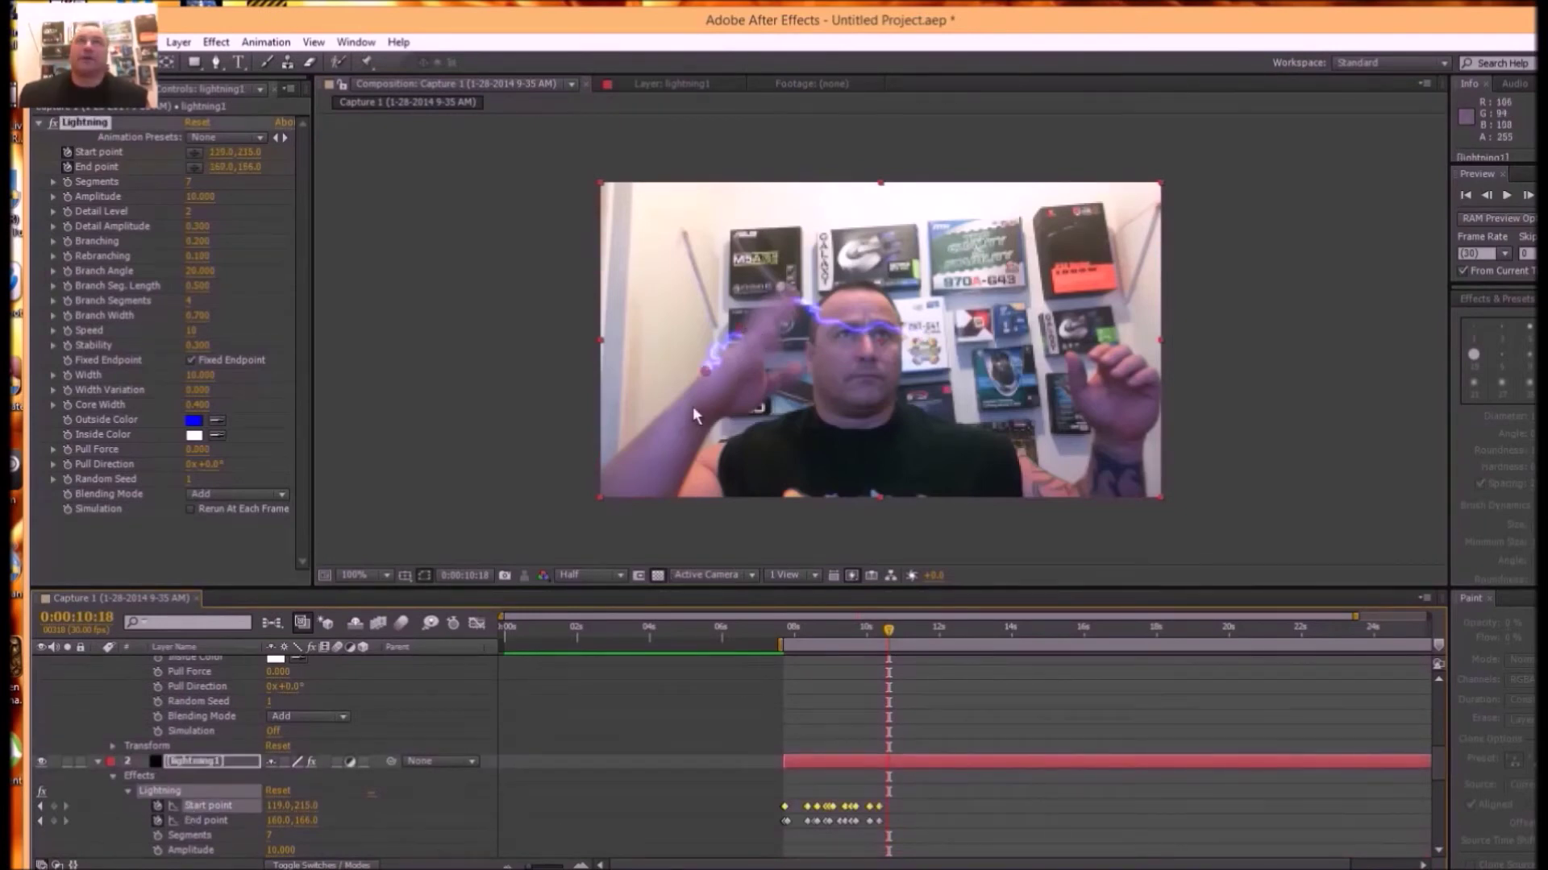
pyautogui.moveTo(708, 375); pyautogui.dragTo(871, 302)
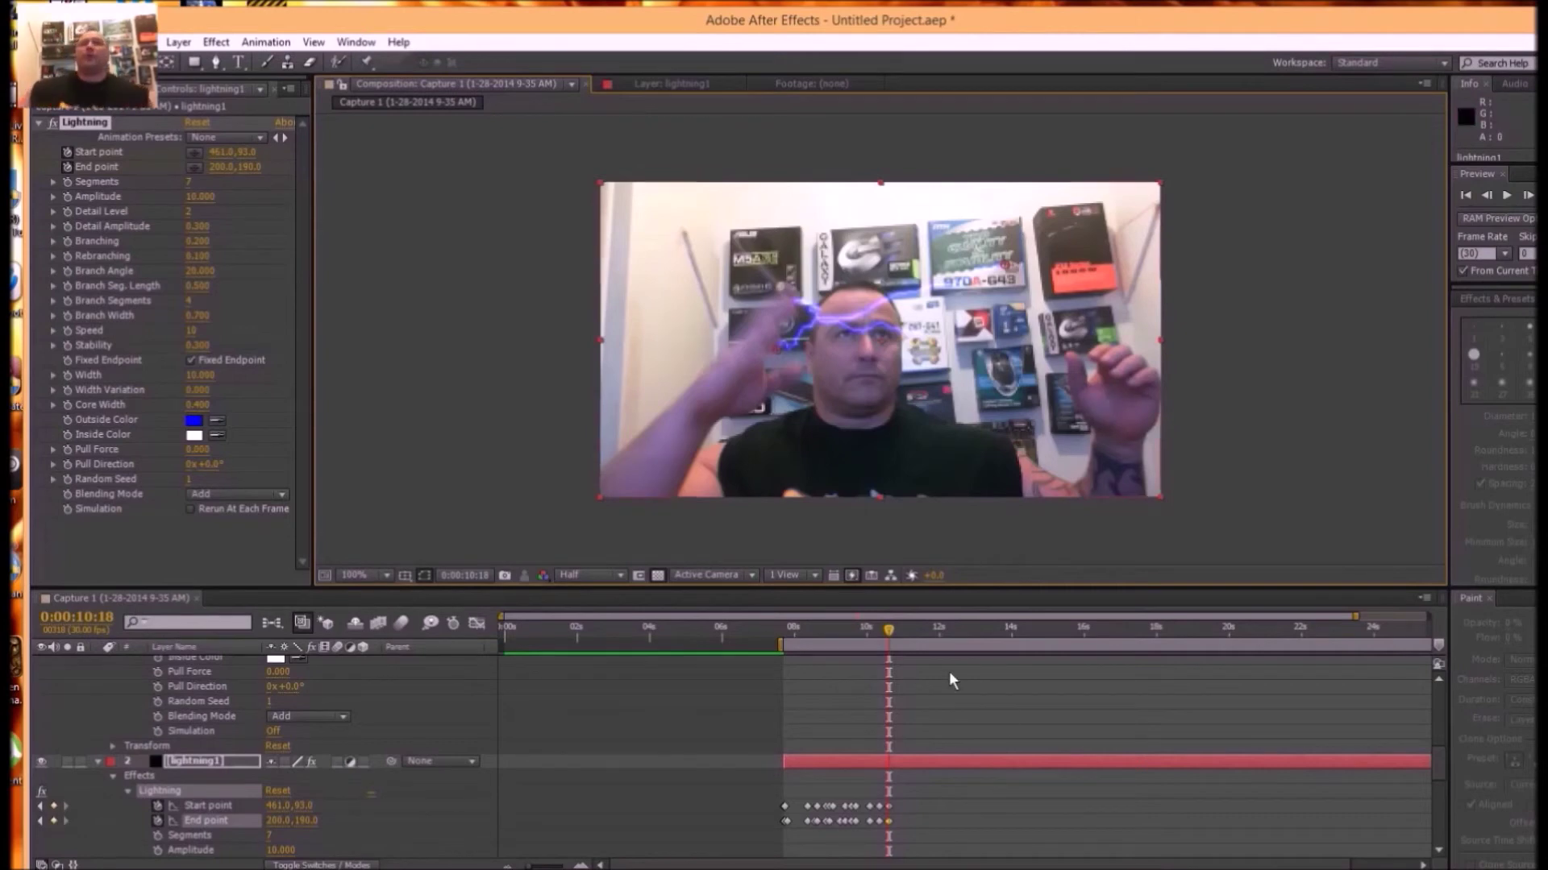
pyautogui.moveTo(888, 630)
pyautogui.mouseDown()
pyautogui.moveTo(768, 634)
pyautogui.moveTo(890, 636)
pyautogui.mouseUp()
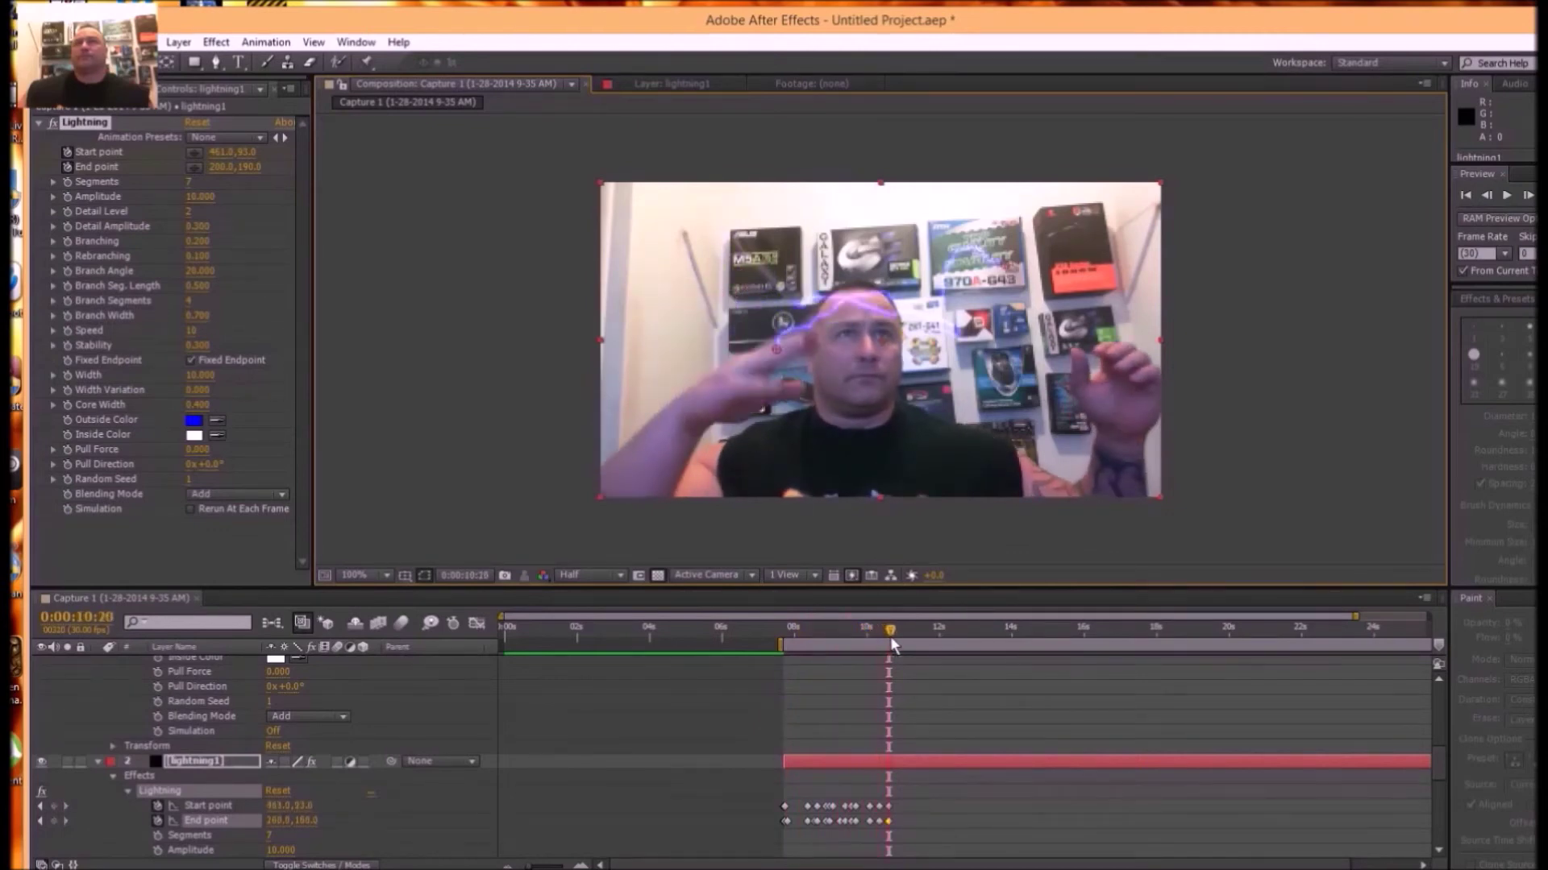